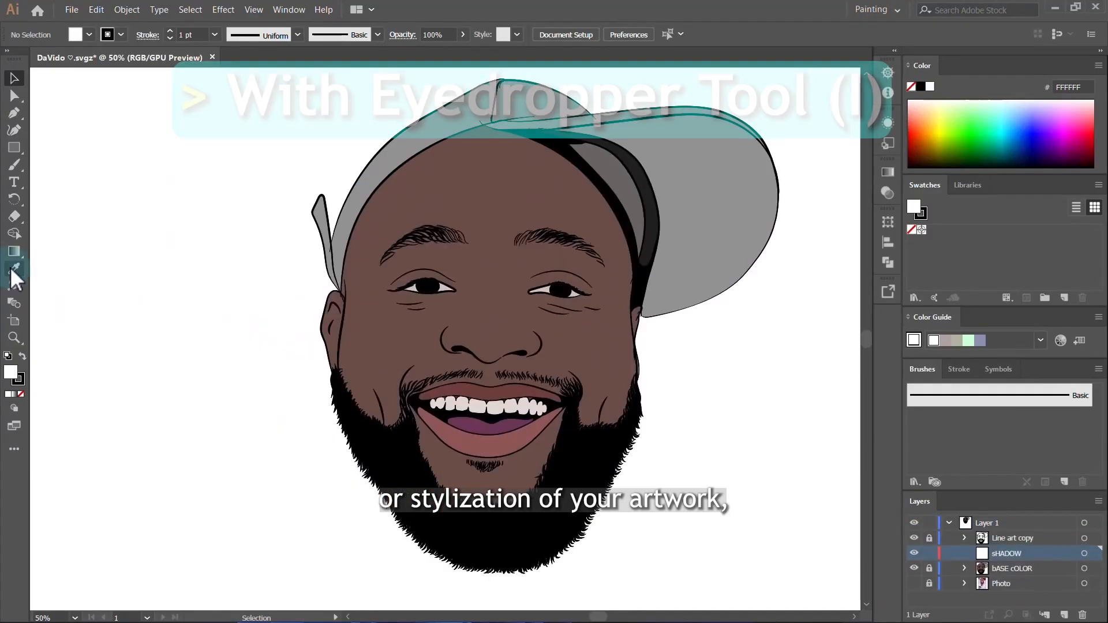
pyautogui.click(14, 269)
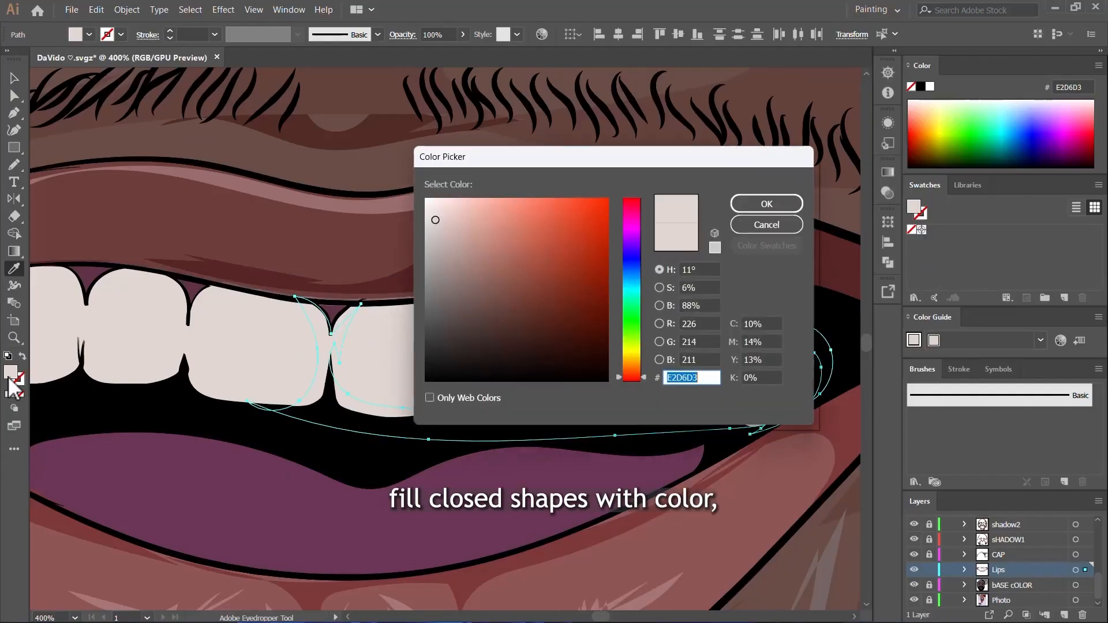
pyautogui.click(631, 358)
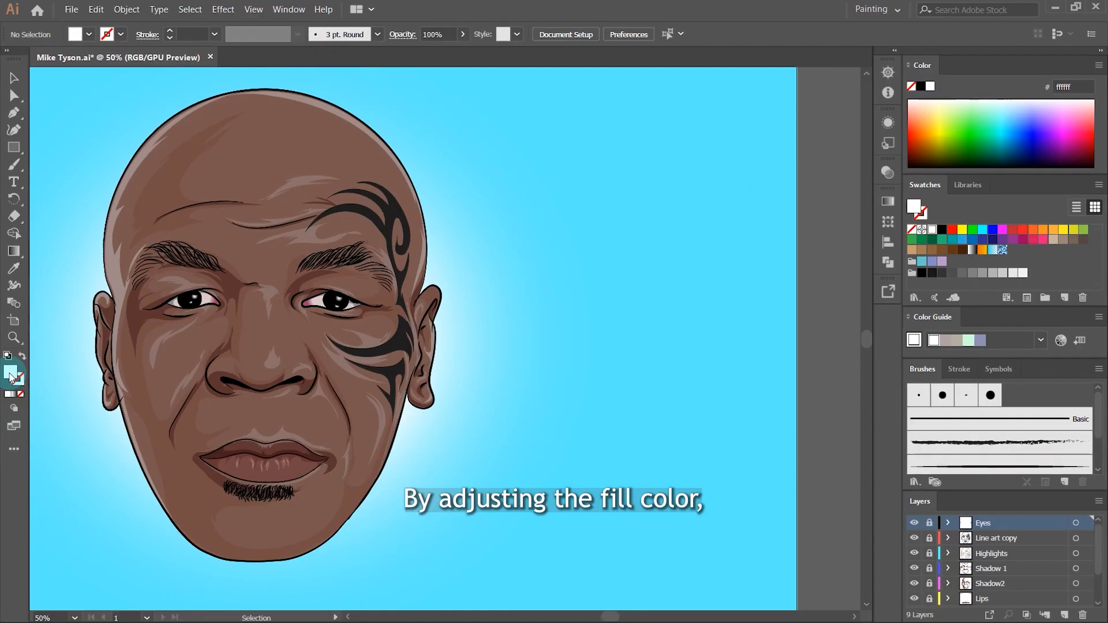
# Step: Set the fill color to teal 5cb7b7 in the Mike Tyson portrait document
pyautogui.doubleClick(10, 374)
pyautogui.click(534, 206)
pyautogui.moveTo(659, 337); pyautogui.dragTo(681, 245)
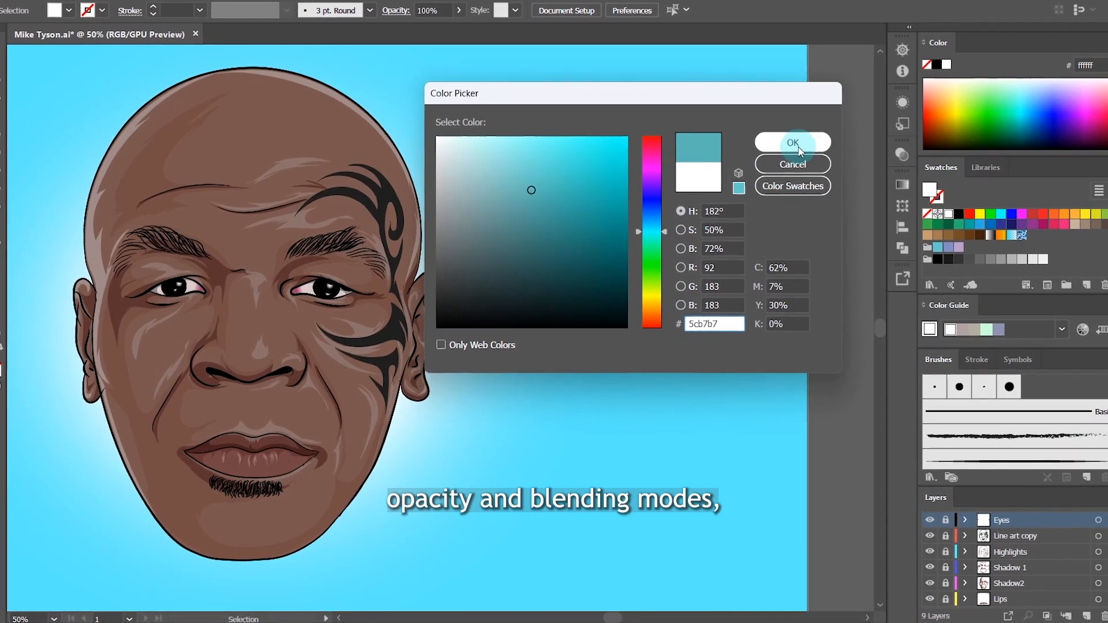
pyautogui.click(795, 149)
pyautogui.click(902, 184)
pyautogui.click(909, 175)
pyautogui.click(909, 197)
pyautogui.click(910, 197)
pyautogui.click(910, 144)
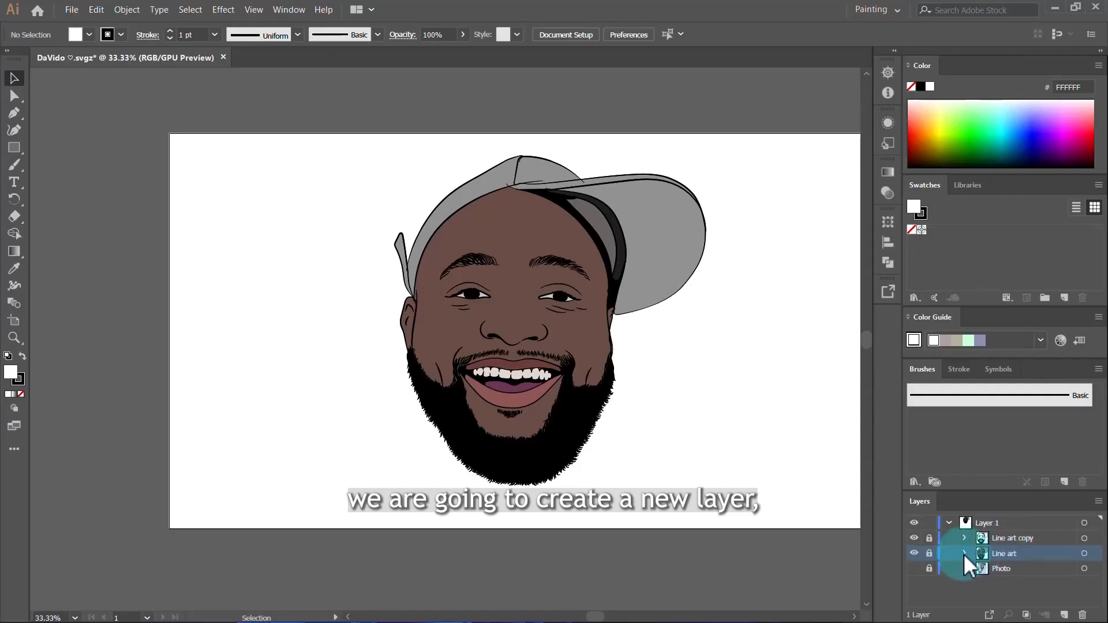
# Step: Create a new layer and place it between the Line art copy and Line art layers
pyautogui.click(955, 555)
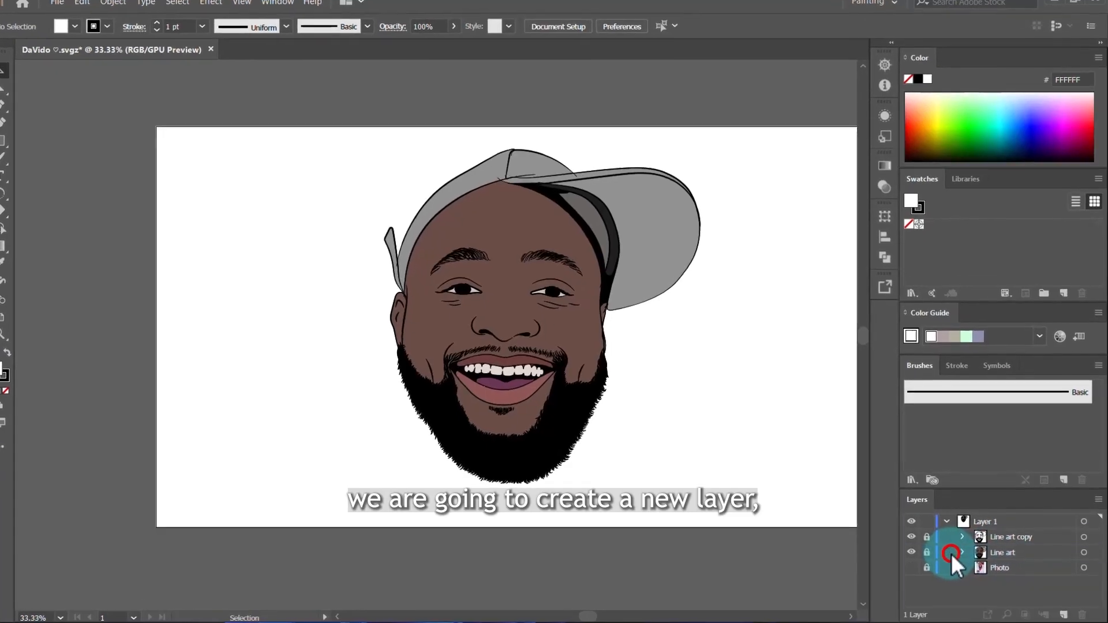
pyautogui.click(955, 554)
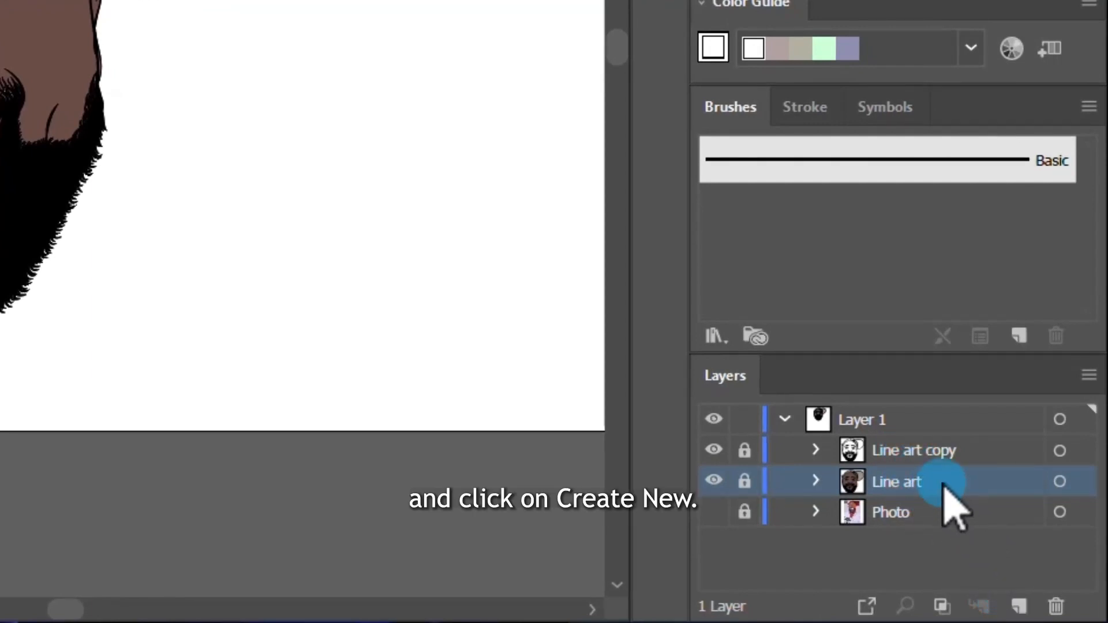
pyautogui.click(1023, 604)
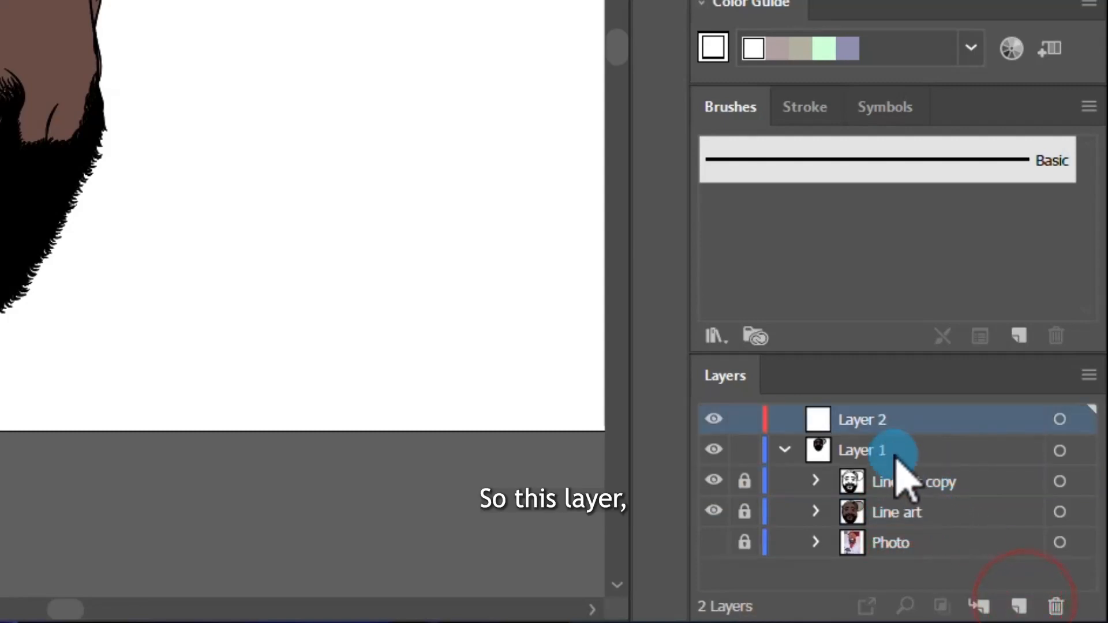
pyautogui.moveTo(896, 416); pyautogui.dragTo(929, 501)
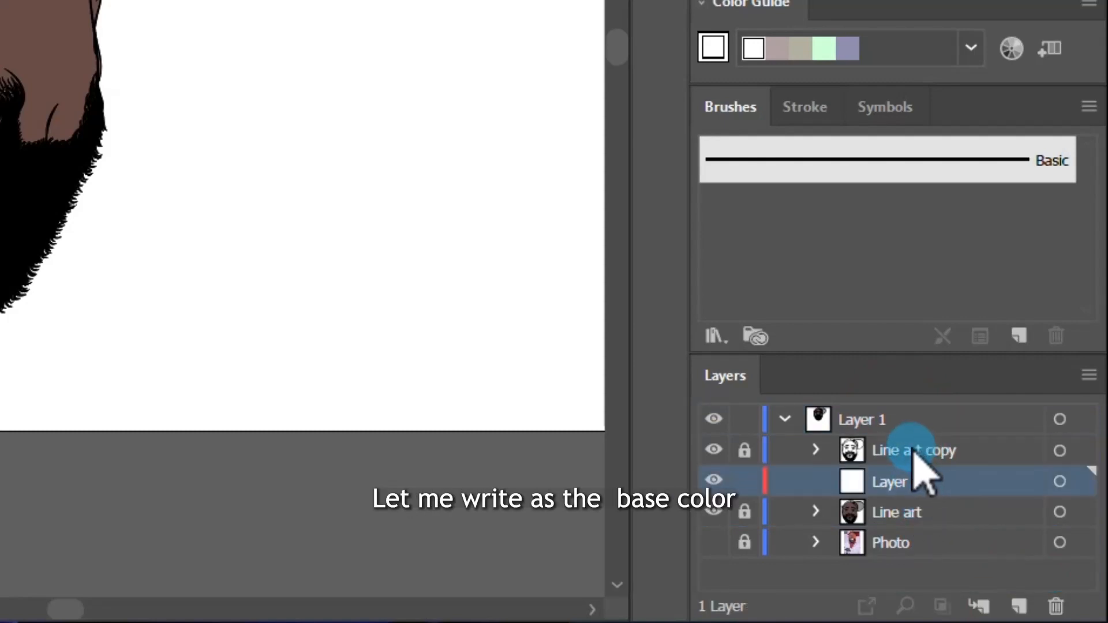
# Step: Rename the Line art layer as bASE cOLOR
pyautogui.click(916, 519)
pyautogui.doubleClick(906, 512)
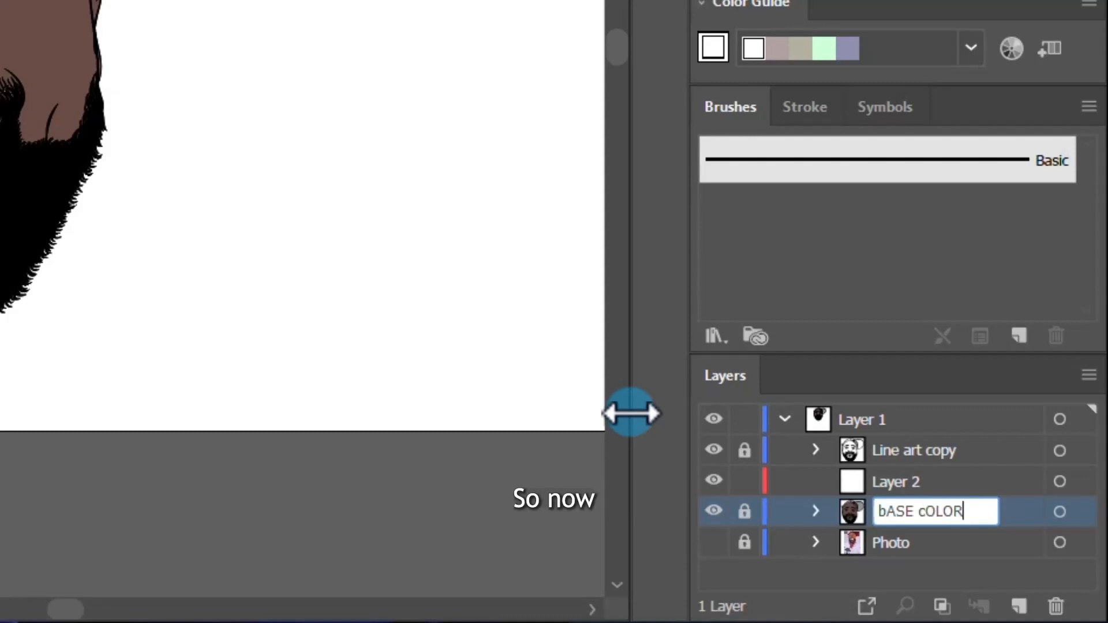
pyautogui.press('Return')
# Step: Rename the new empty layer below Line art copy as sHADOW
pyautogui.click(909, 484)
pyautogui.doubleClick(910, 482)
pyautogui.write('sHA')
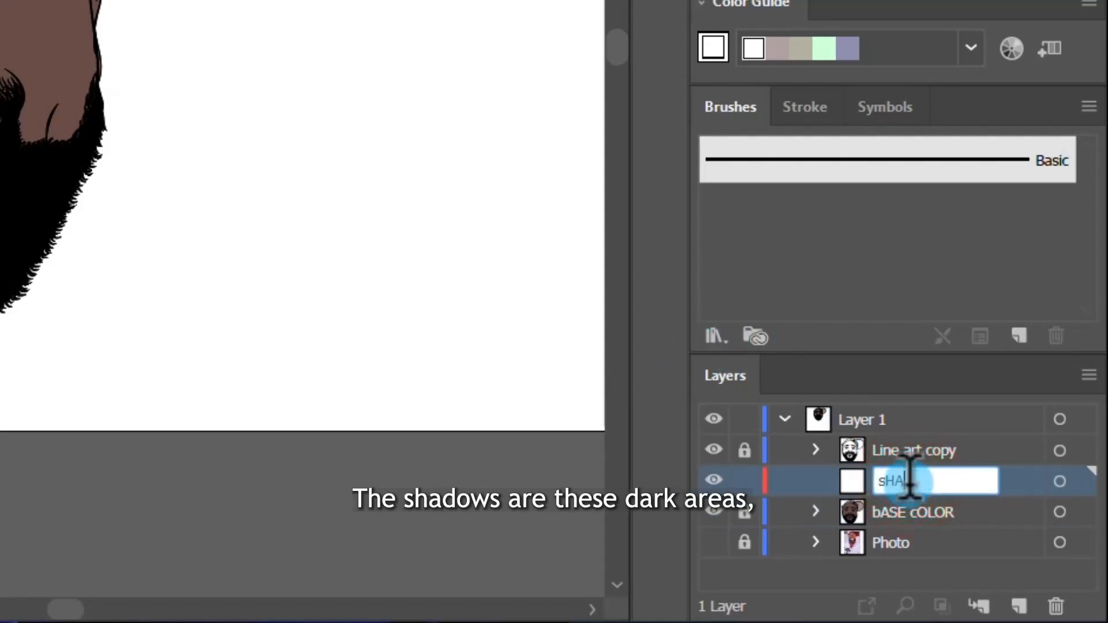
pyautogui.write('DOW')
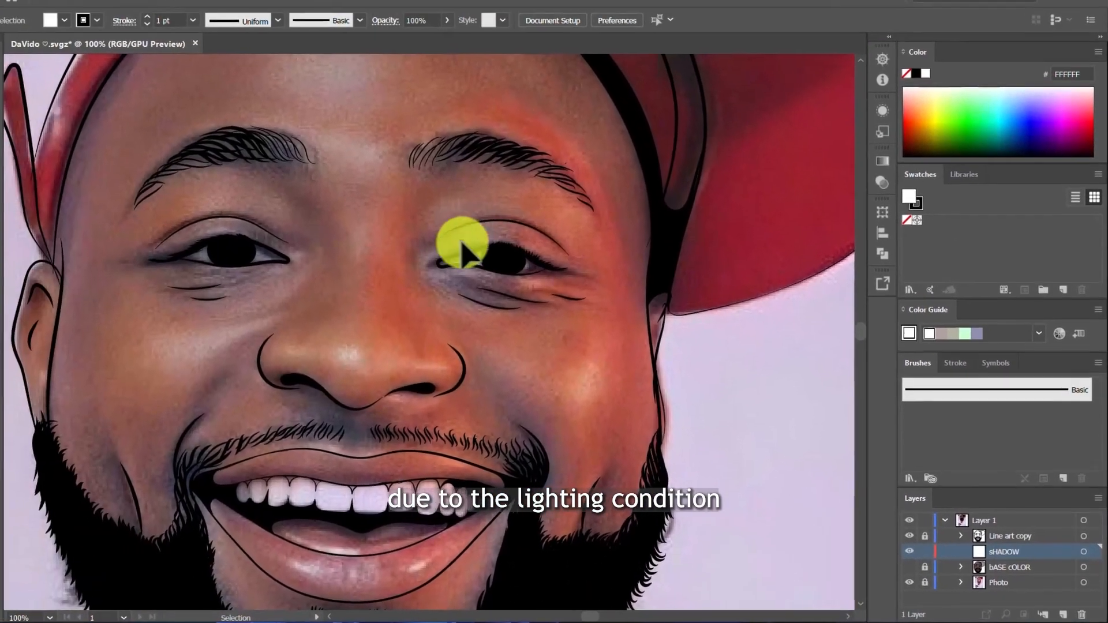
# Step: Examine the reference photo up close for shadow and highlight areas on the forehead, eyes and cap
pyautogui.scroll(2, 407, 383)
pyautogui.scroll(-2, 413, 363)
pyautogui.scroll(-2, 458, 317)
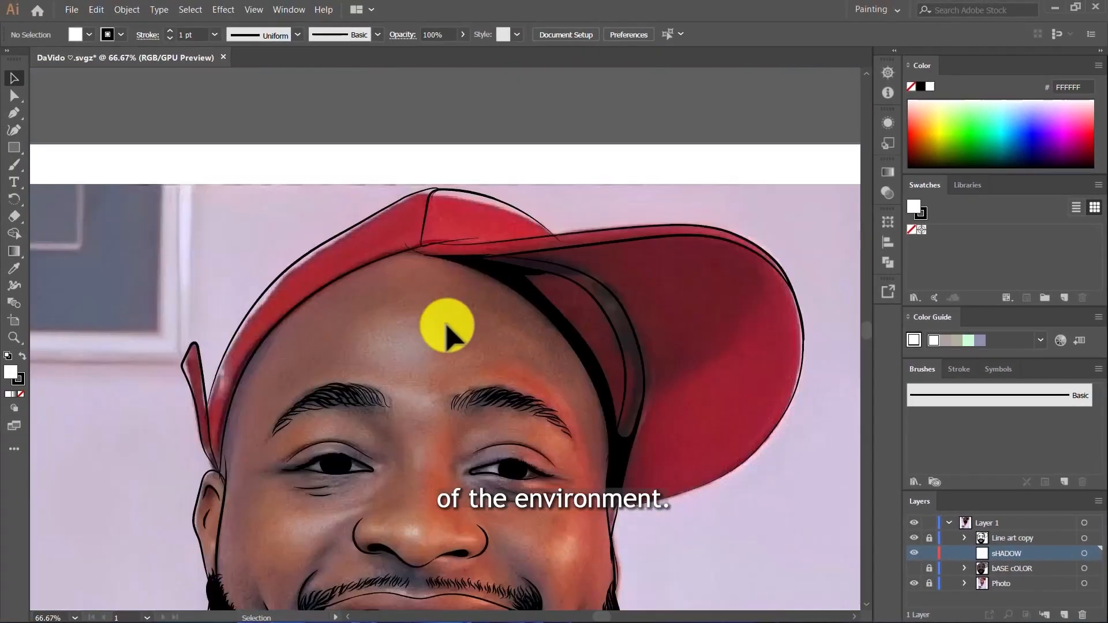
pyautogui.scroll(4, 527, 327)
pyautogui.scroll(-4, 548, 312)
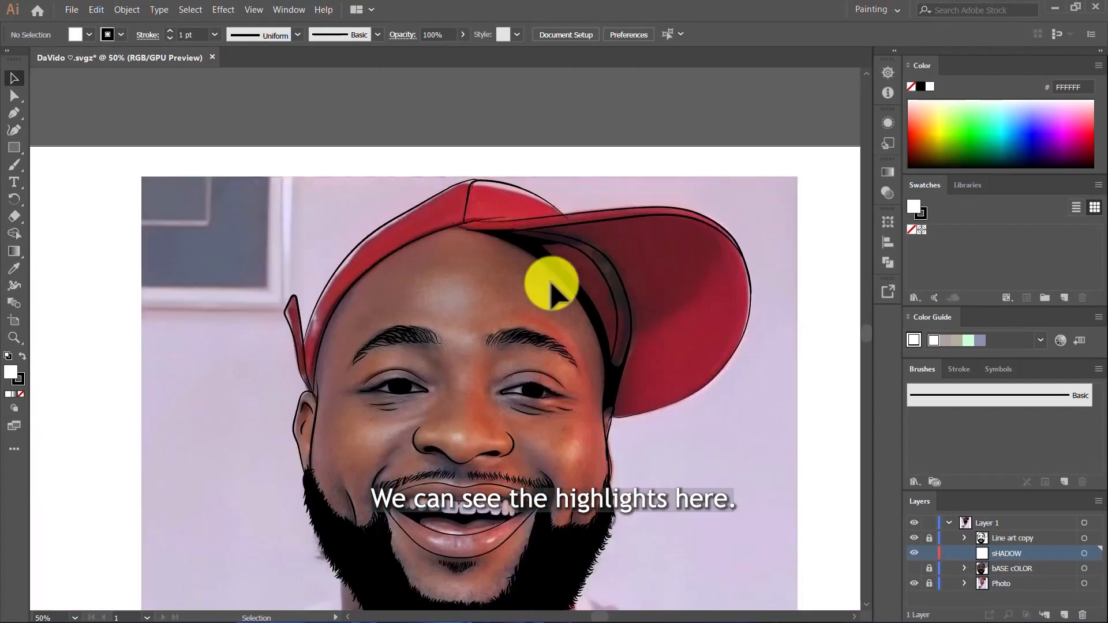
pyautogui.scroll(3, 487, 372)
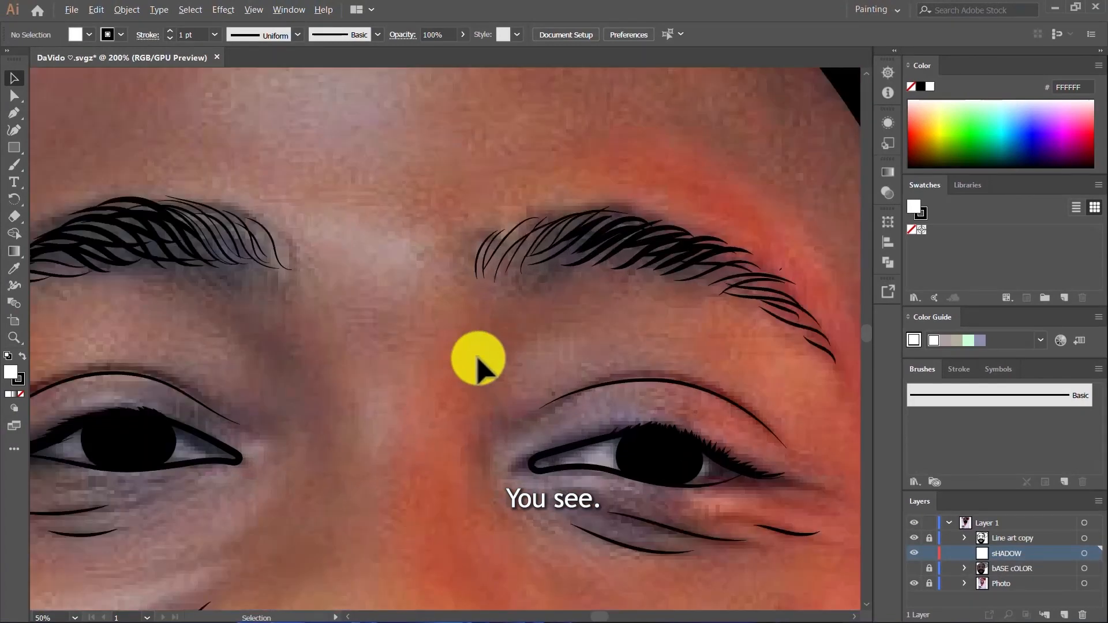
pyautogui.scroll(2, 487, 373)
pyautogui.scroll(-2, 482, 404)
pyautogui.scroll(1, 519, 438)
pyautogui.scroll(-2, 540, 458)
pyautogui.scroll(-2, 398, 309)
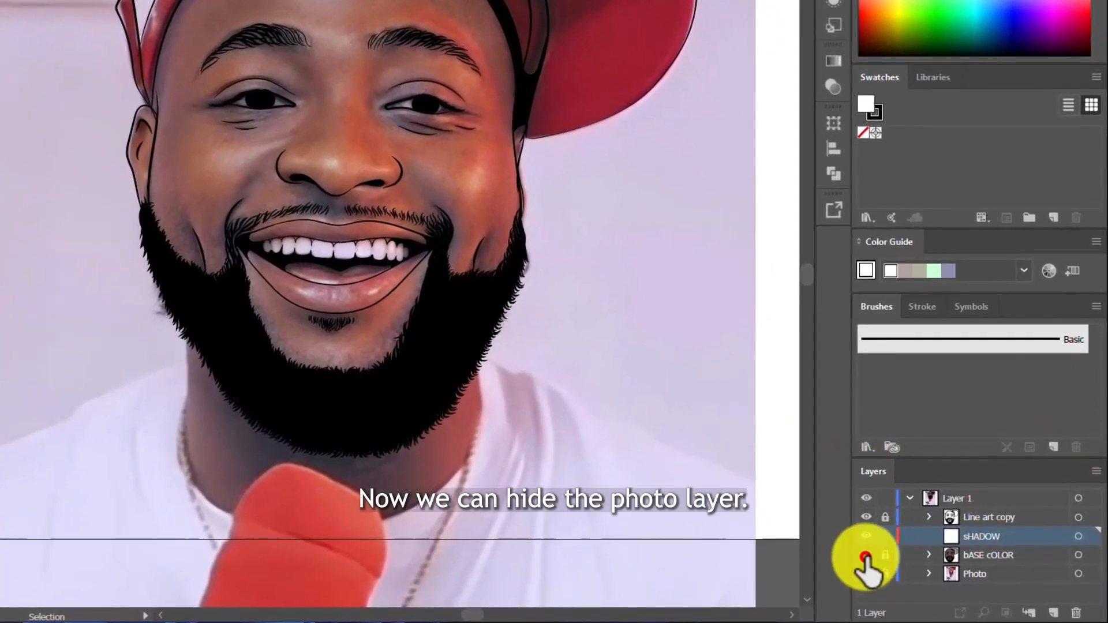
# Step: Show the bASE cOLOR layer instead of the Photo layer and sample the face's skin tone as the fill color
pyautogui.click(866, 555)
pyautogui.click(865, 574)
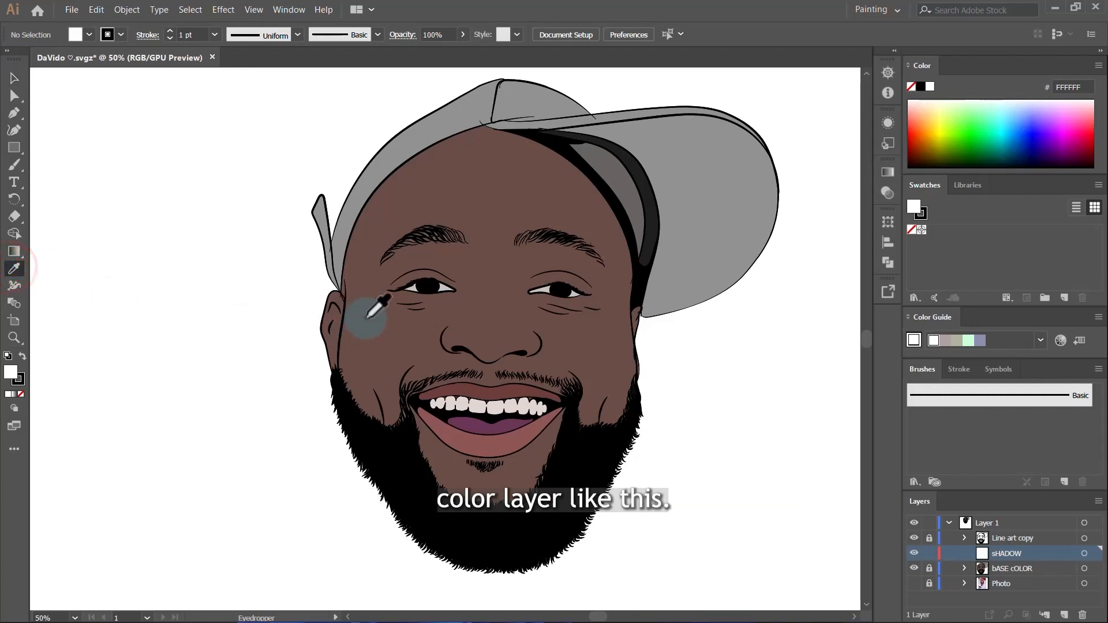
pyautogui.click(485, 313)
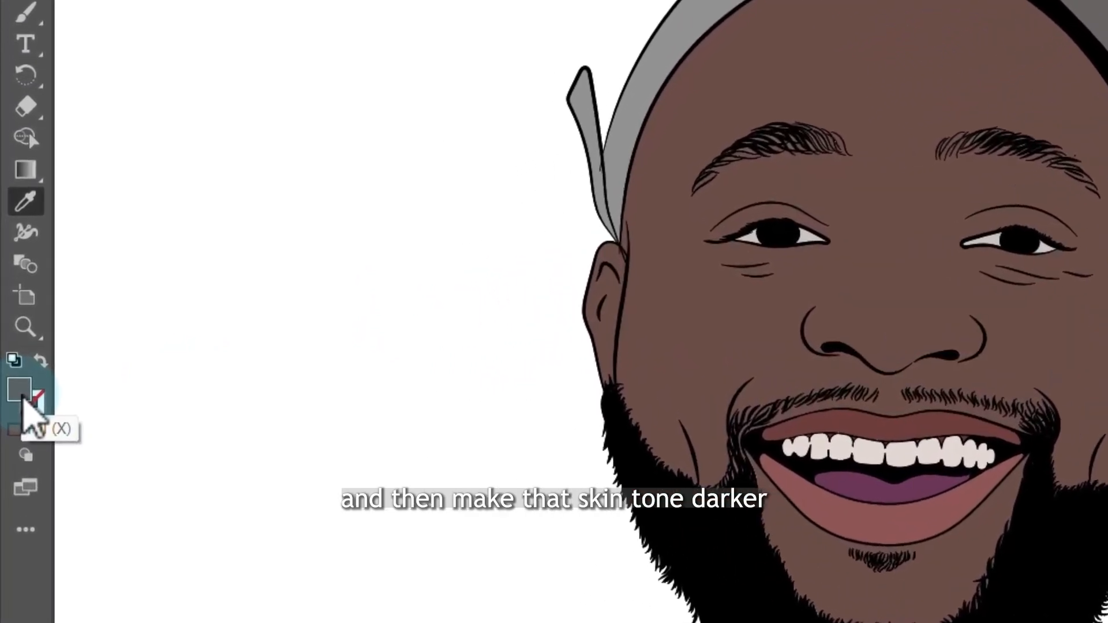
# Step: Darken the sampled skin-tone fill to the deep brown 59312A
pyautogui.click(22, 397)
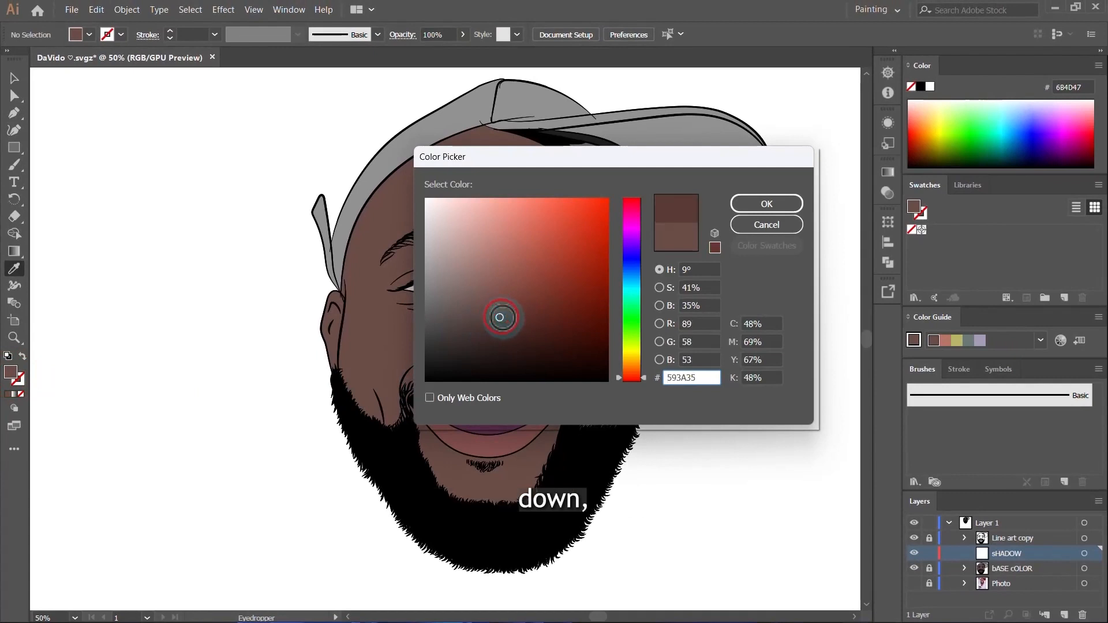
pyautogui.click(509, 319)
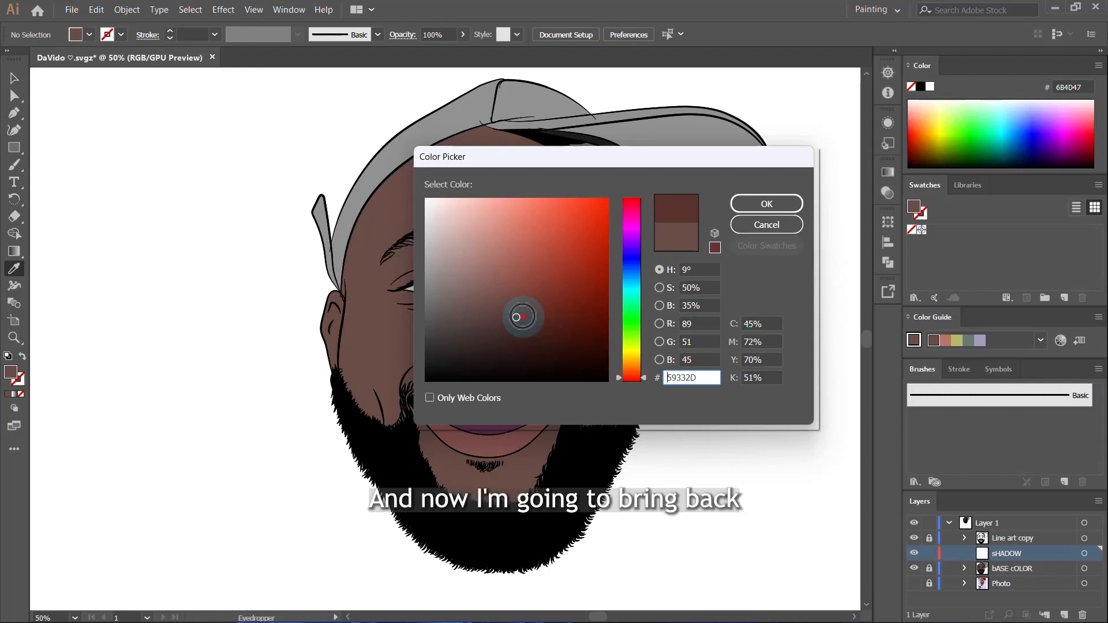
pyautogui.click(766, 203)
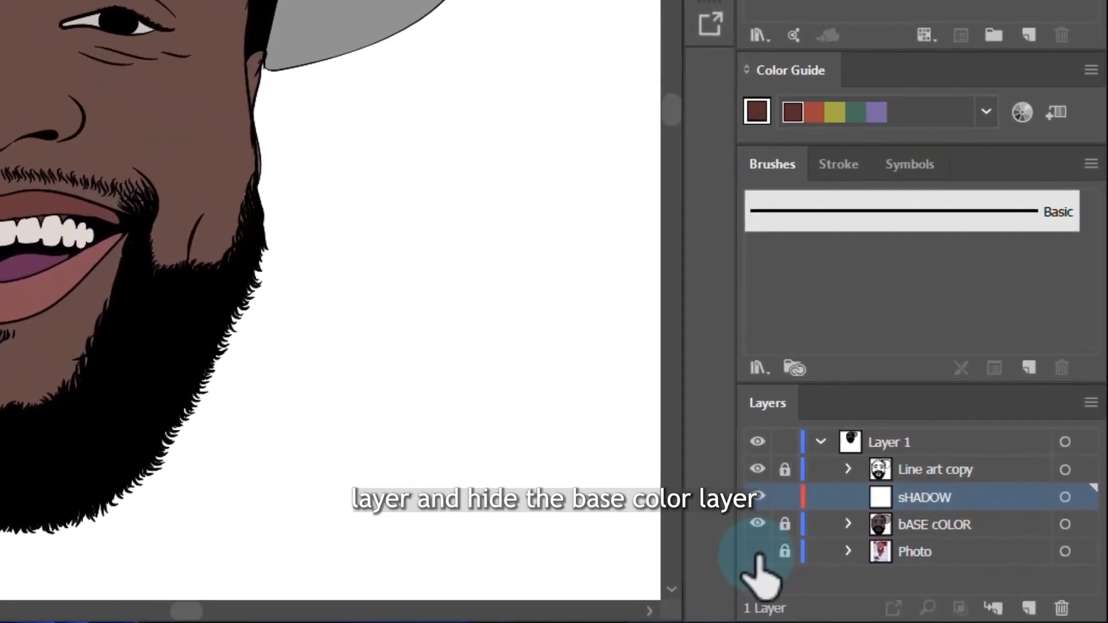
# Step: Show the Photo layer, hide the bASE cOLOR layer, and switch to the Pencil tool for tracing shadows
pyautogui.click(794, 559)
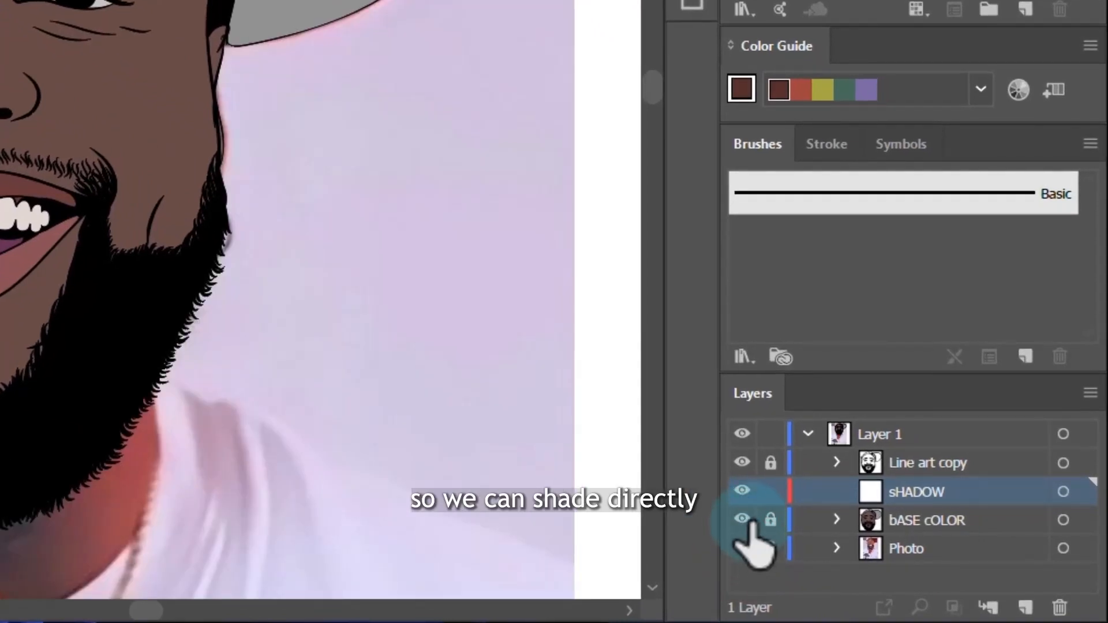
pyautogui.click(742, 518)
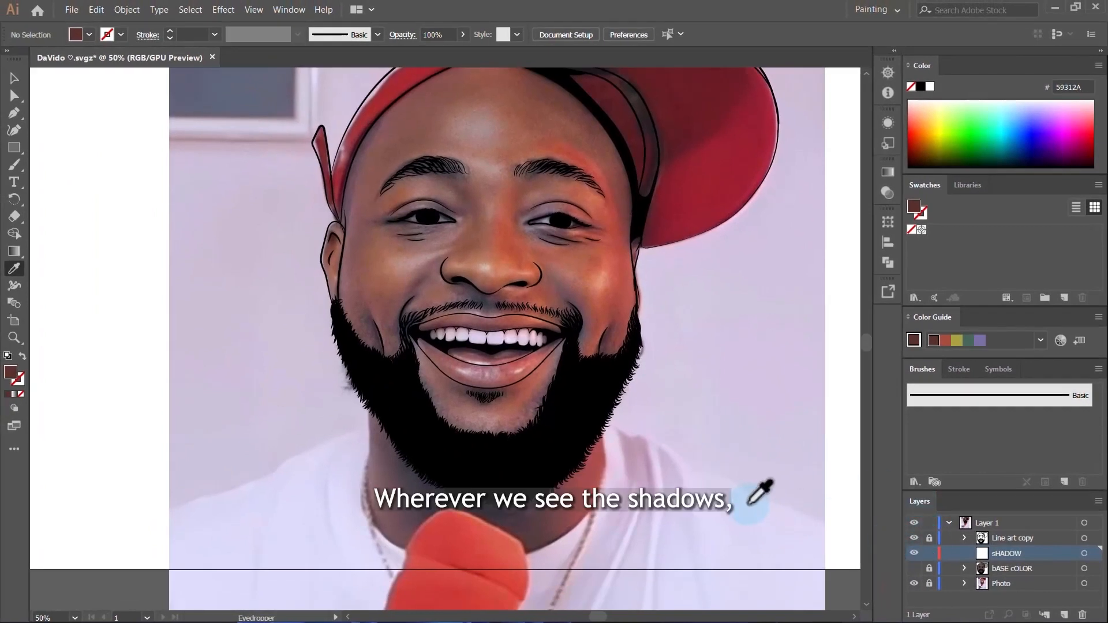
pyautogui.scroll(3, 722, 466)
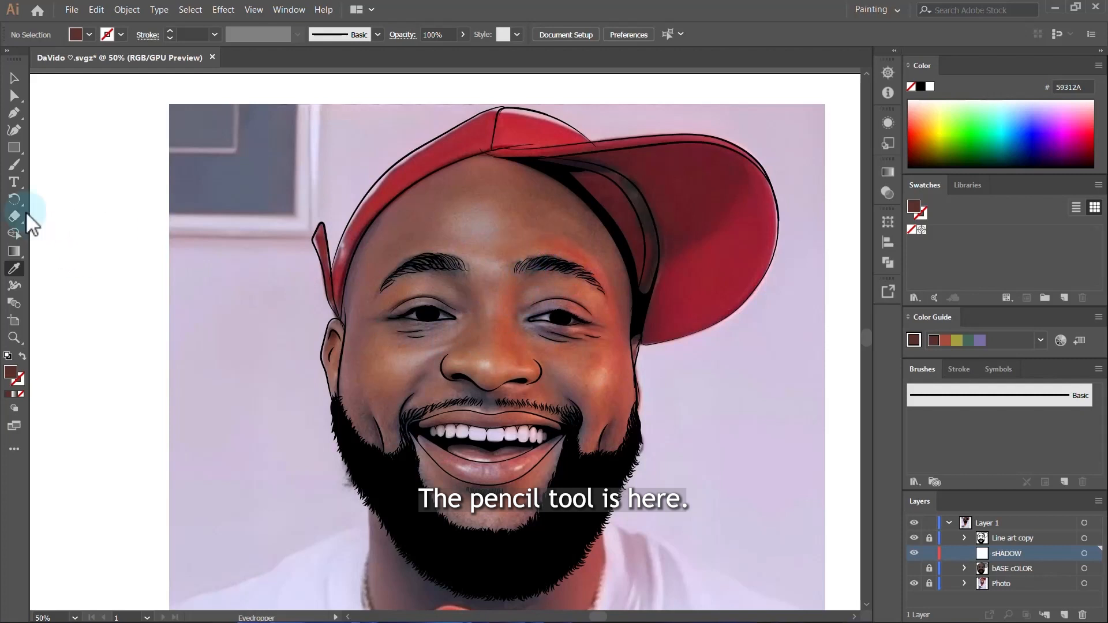
pyautogui.rightClick(6, 163)
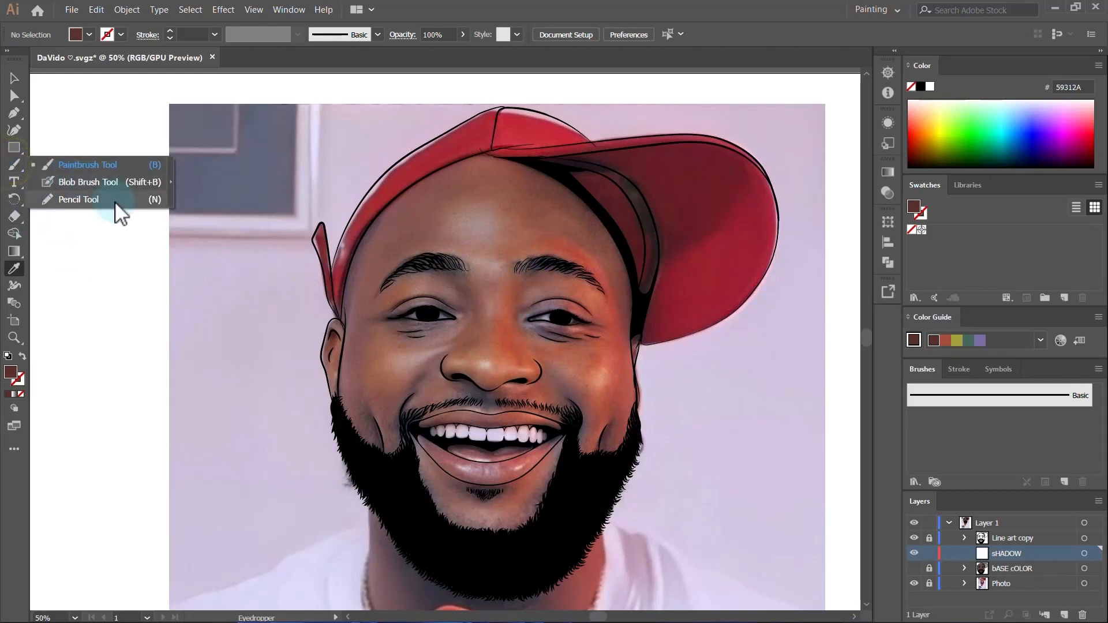
pyautogui.click(15, 165)
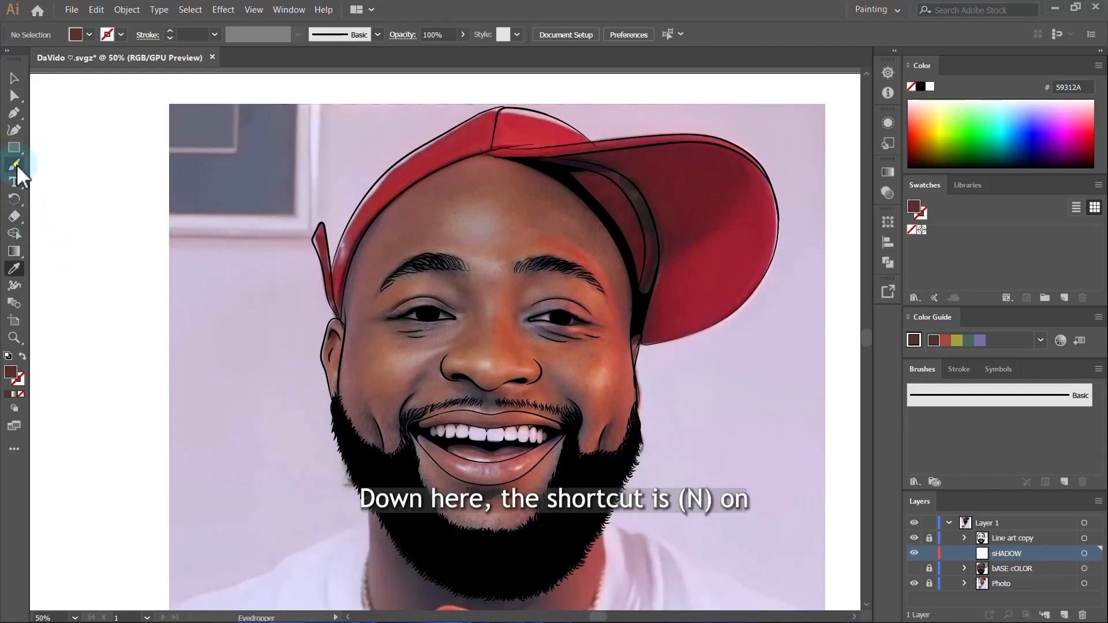
pyautogui.rightClick(15, 165)
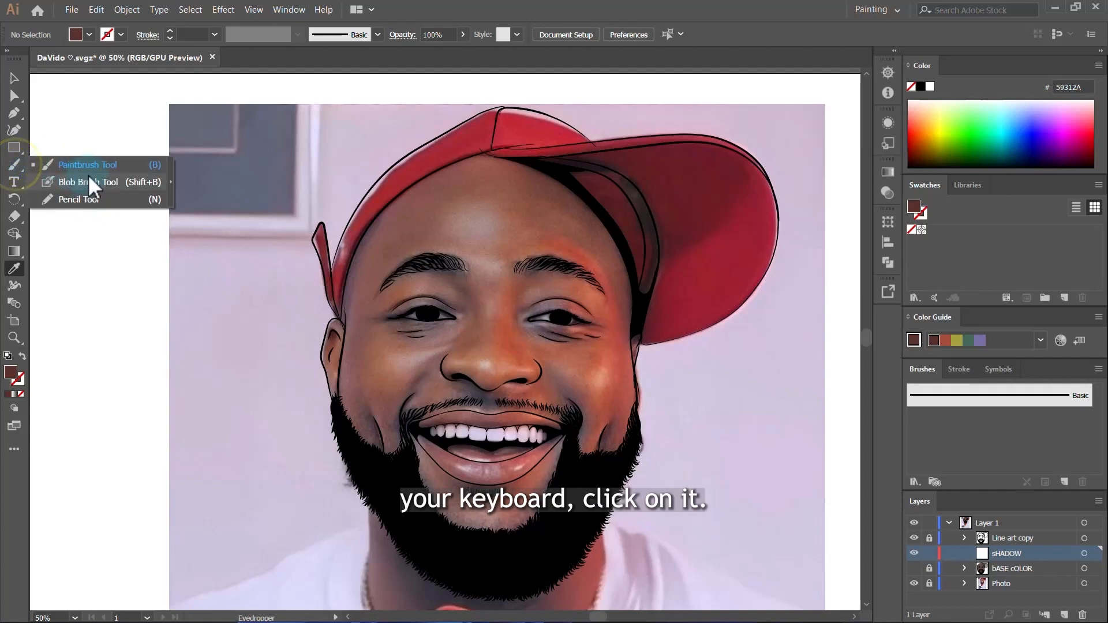
pyautogui.click(158, 202)
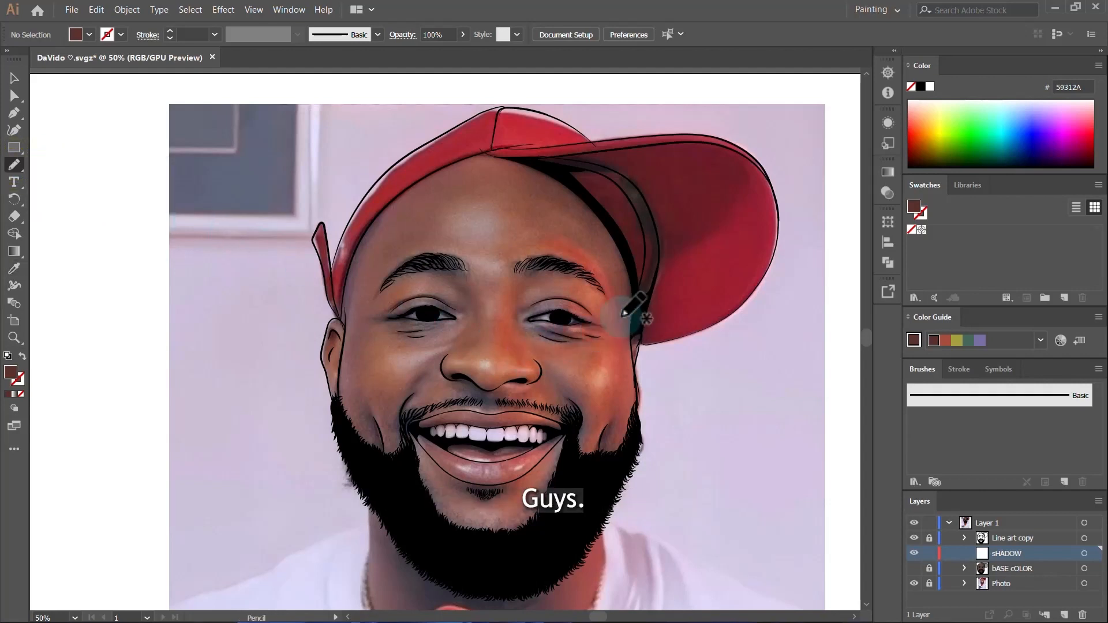
# Step: Draw a closed shadow shape about 145 by 44 px along the upper eyelid crease of the eye nearest the cap's brim
pyautogui.scroll(6, 599, 322)
pyautogui.scroll(-3, 647, 297)
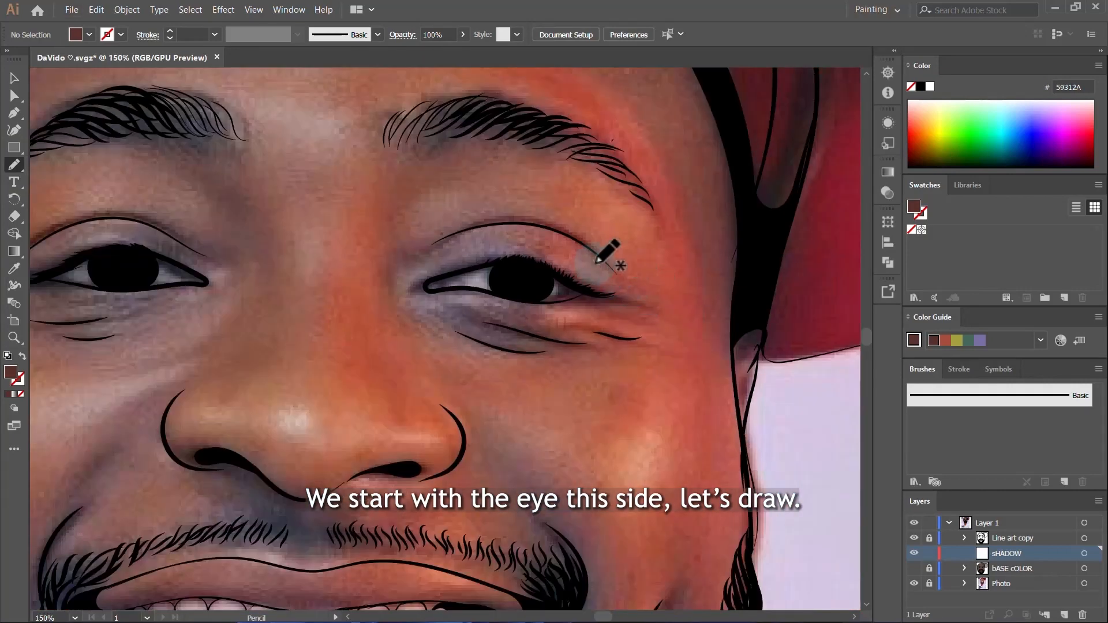
pyautogui.scroll(4, 600, 259)
pyautogui.scroll(-3, 613, 252)
pyautogui.scroll(3, 583, 234)
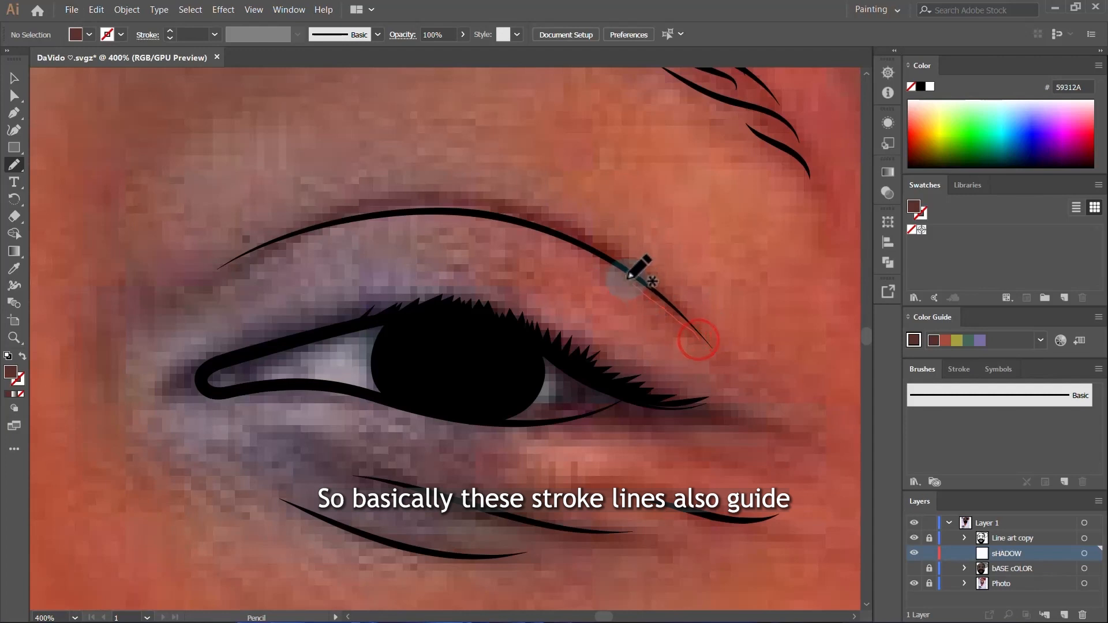
pyautogui.moveTo(580, 241)
pyautogui.mouseDown()
pyautogui.moveTo(453, 203)
pyautogui.moveTo(344, 222)
pyautogui.mouseUp()
pyautogui.moveTo(262, 244)
pyautogui.mouseDown()
pyautogui.moveTo(174, 305)
pyautogui.moveTo(198, 259)
pyautogui.moveTo(145, 295)
pyautogui.moveTo(106, 374)
pyautogui.mouseUp()
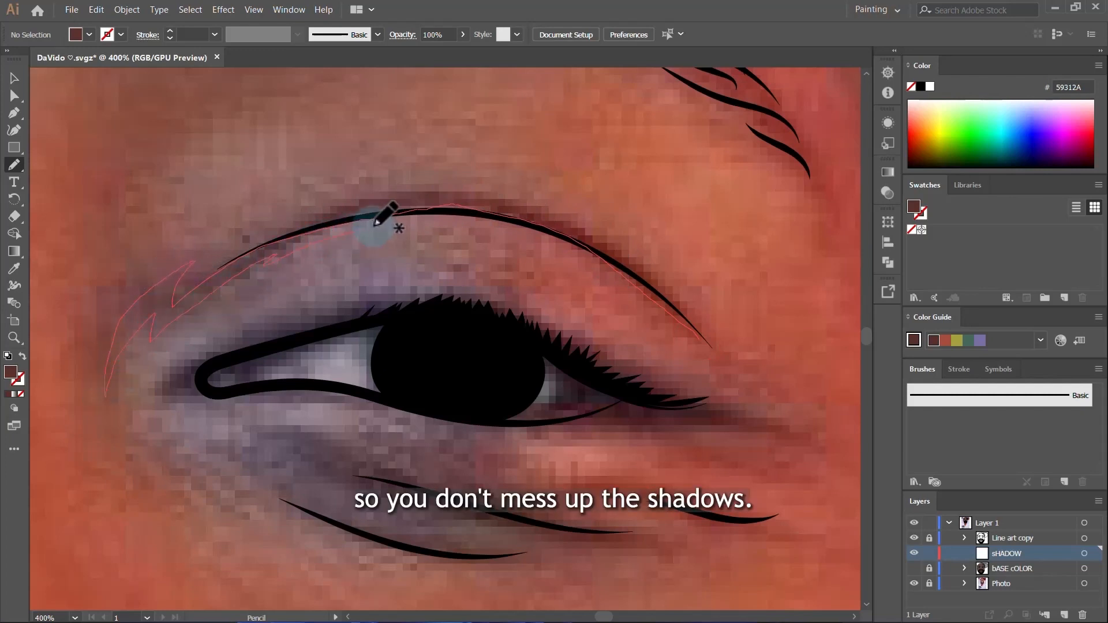
pyautogui.moveTo(448, 214)
pyautogui.mouseDown()
pyautogui.moveTo(505, 227)
pyautogui.moveTo(602, 278)
pyautogui.moveTo(741, 405)
pyautogui.mouseUp()
# Step: Draw a filled shadow about 55 by 20 px at the outer corner of the same eye
pyautogui.scroll(-1, 582, 299)
pyautogui.scroll(-5, 587, 302)
pyautogui.scroll(4, 610, 317)
pyautogui.scroll(1, 614, 304)
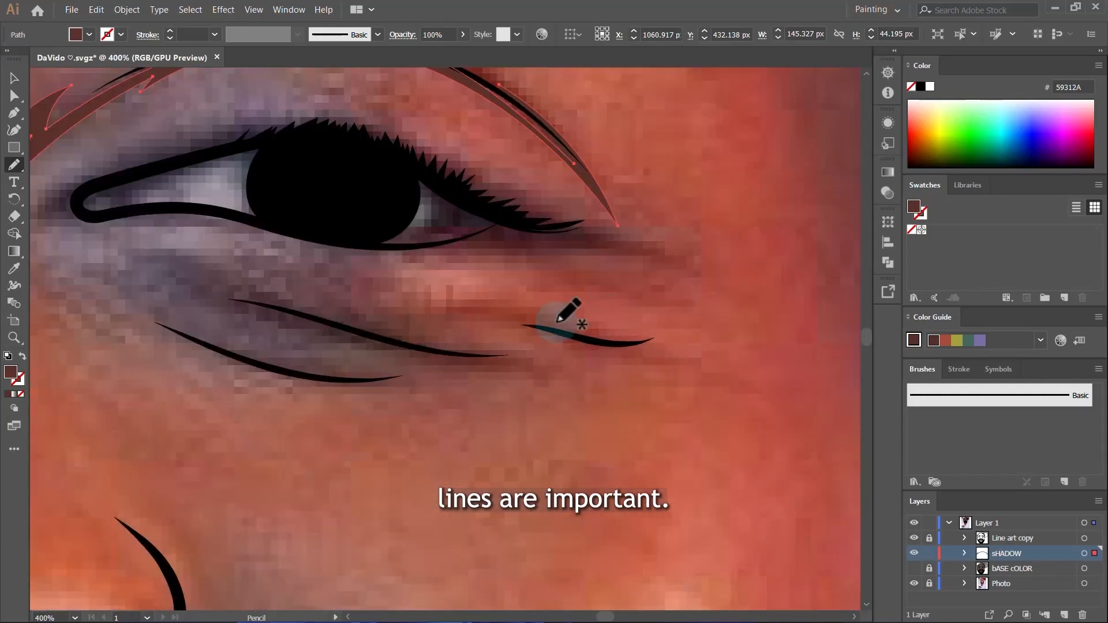
pyautogui.moveTo(506, 209)
pyautogui.mouseDown()
pyautogui.moveTo(441, 258)
pyautogui.moveTo(627, 265)
pyautogui.moveTo(679, 295)
pyautogui.moveTo(620, 243)
pyautogui.moveTo(491, 214)
pyautogui.mouseUp()
pyautogui.press(',')
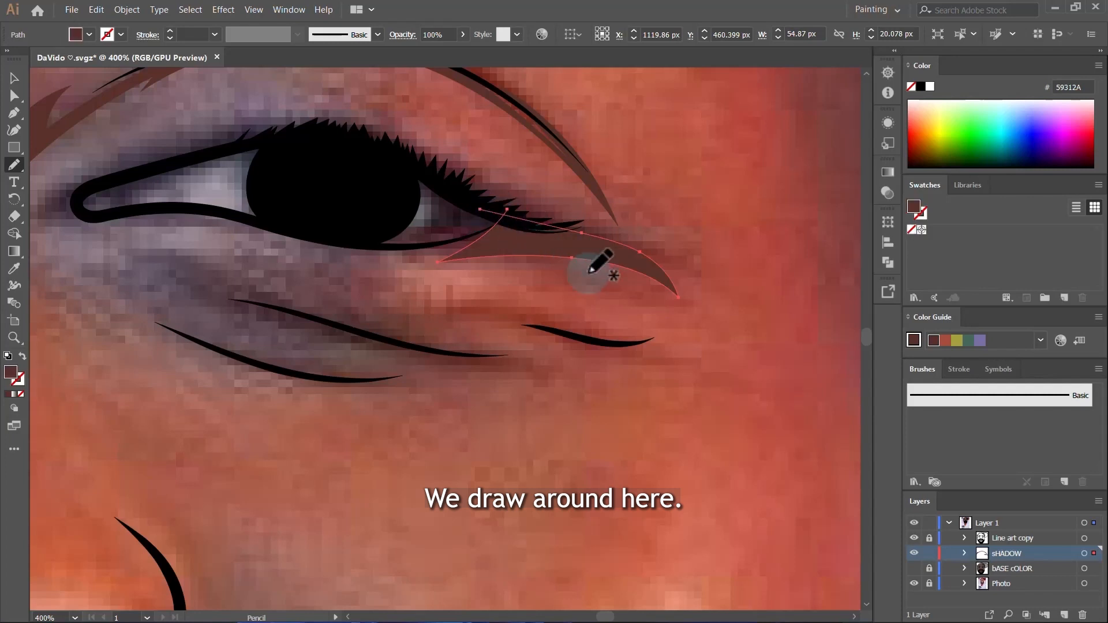
# Step: Draw a filled shadow shape along the wrinkle lines beneath the same eye
pyautogui.scroll(-2, 685, 316)
pyautogui.scroll(-1, 686, 314)
pyautogui.scroll(2, 425, 277)
pyautogui.moveTo(598, 335)
pyautogui.mouseDown()
pyautogui.moveTo(466, 287)
pyautogui.moveTo(363, 283)
pyautogui.moveTo(626, 368)
pyautogui.moveTo(727, 385)
pyautogui.moveTo(824, 379)
pyautogui.moveTo(365, 270)
pyautogui.mouseUp()
pyautogui.press(',')
# Step: Draw a small shadow about 61 by 27 px around the eye's inner corner and upper lid edge
pyautogui.scroll(-2, 569, 312)
pyautogui.moveTo(501, 338)
pyautogui.mouseDown()
pyautogui.moveTo(719, 351)
pyautogui.moveTo(456, 293)
pyautogui.mouseUp()
pyautogui.scroll(1, 456, 293)
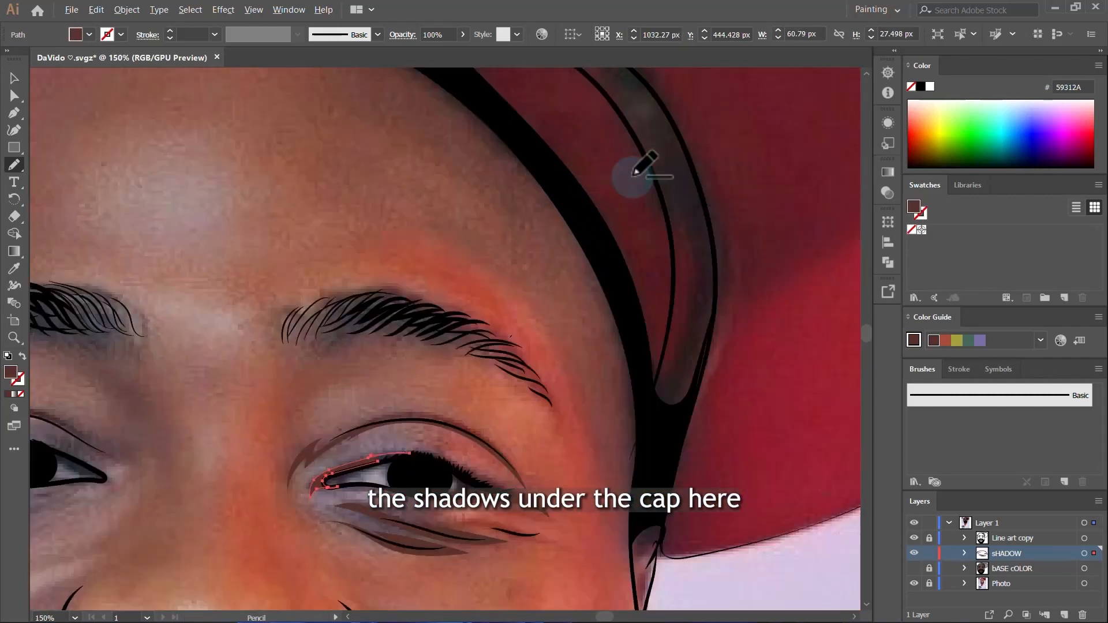
# Step: Draw the shadow that the cap casts along the edge of the forehead
pyautogui.scroll(-2, 633, 179)
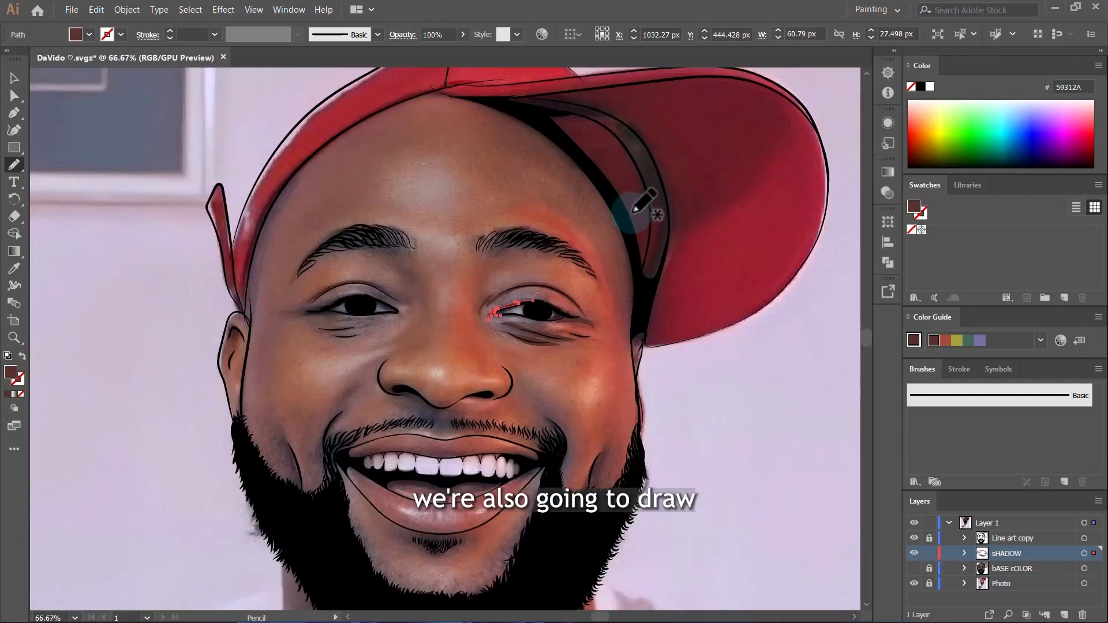
pyautogui.scroll(2, 634, 219)
pyautogui.scroll(-3, 622, 257)
pyautogui.scroll(2, 640, 314)
pyautogui.moveTo(561, 203)
pyautogui.mouseDown()
pyautogui.moveTo(525, 153)
pyautogui.moveTo(452, 104)
pyautogui.moveTo(434, 108)
pyautogui.mouseUp()
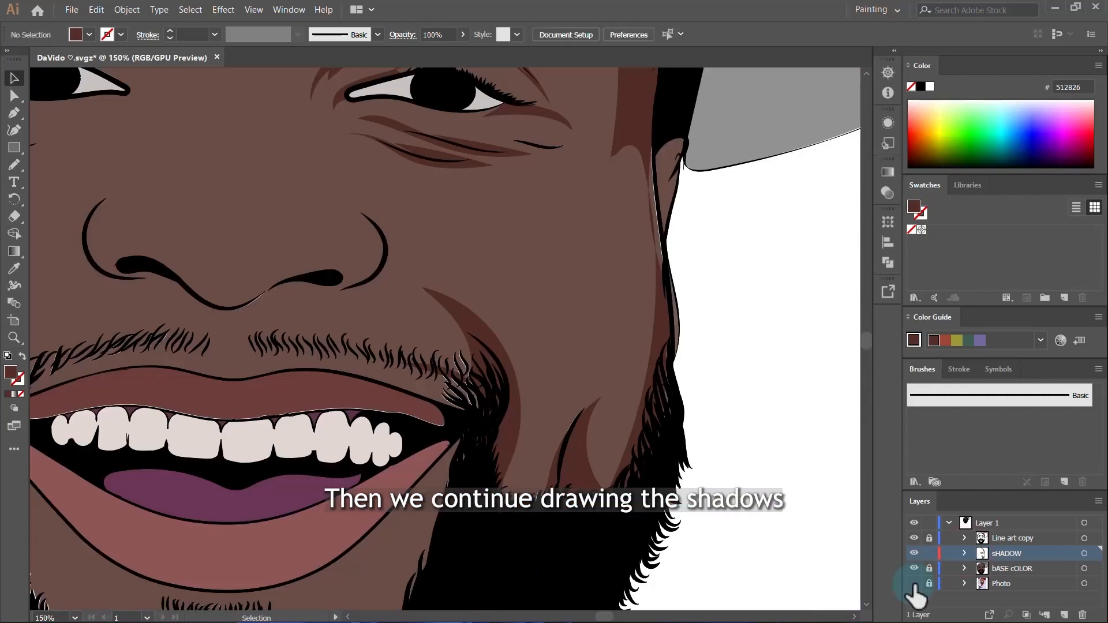
# Step: Show the photo, hide the base colour layer, and draw a filled shadow on the opposite side of the face
pyautogui.click(914, 584)
pyautogui.click(914, 569)
pyautogui.scroll(-2, 701, 338)
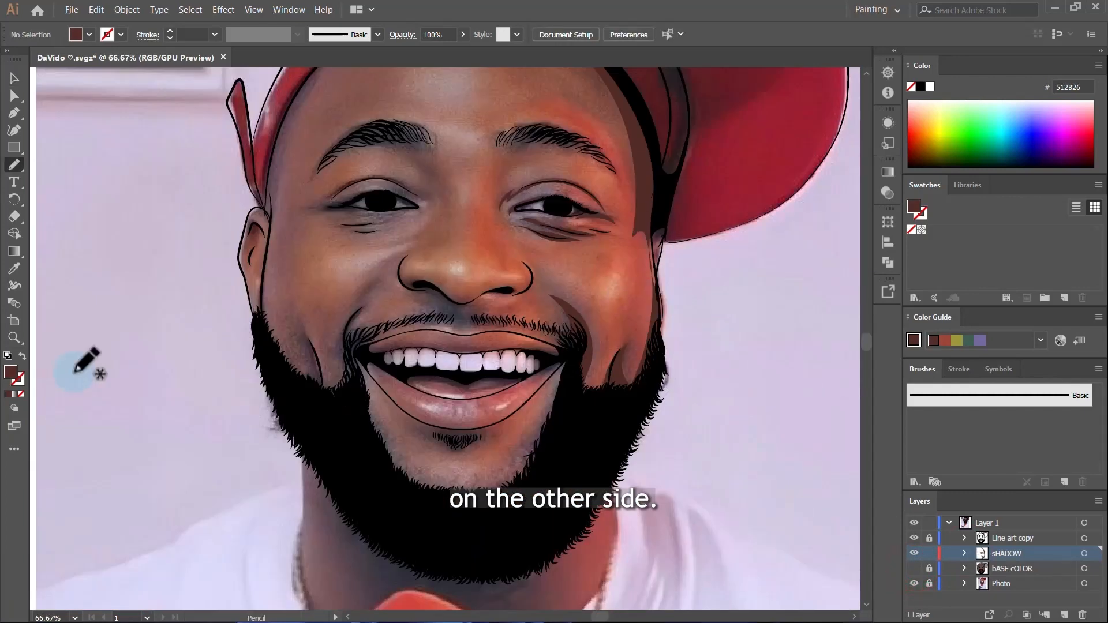
pyautogui.scroll(2, 193, 152)
pyautogui.moveTo(220, 208); pyautogui.dragTo(257, 264)
pyautogui.scroll(-3, 257, 264)
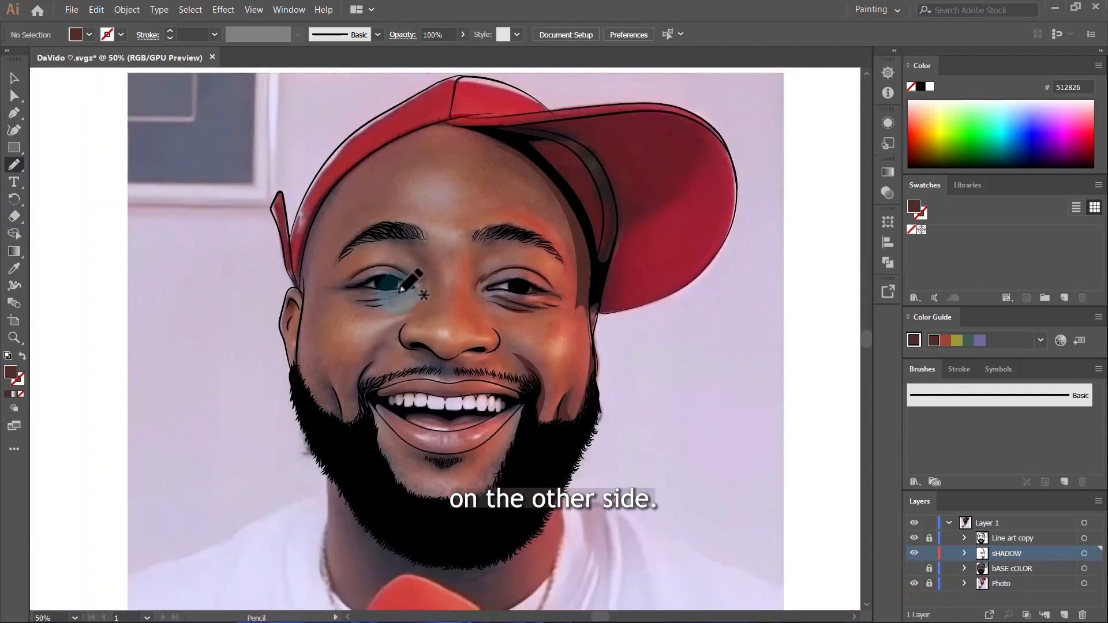
# Step: Draw a filled shadow around that side's nostril wing and check it against the base colours
pyautogui.scroll(3, 402, 289)
pyautogui.scroll(3, 230, 332)
pyautogui.scroll(-3, 460, 223)
pyautogui.scroll(3, 433, 237)
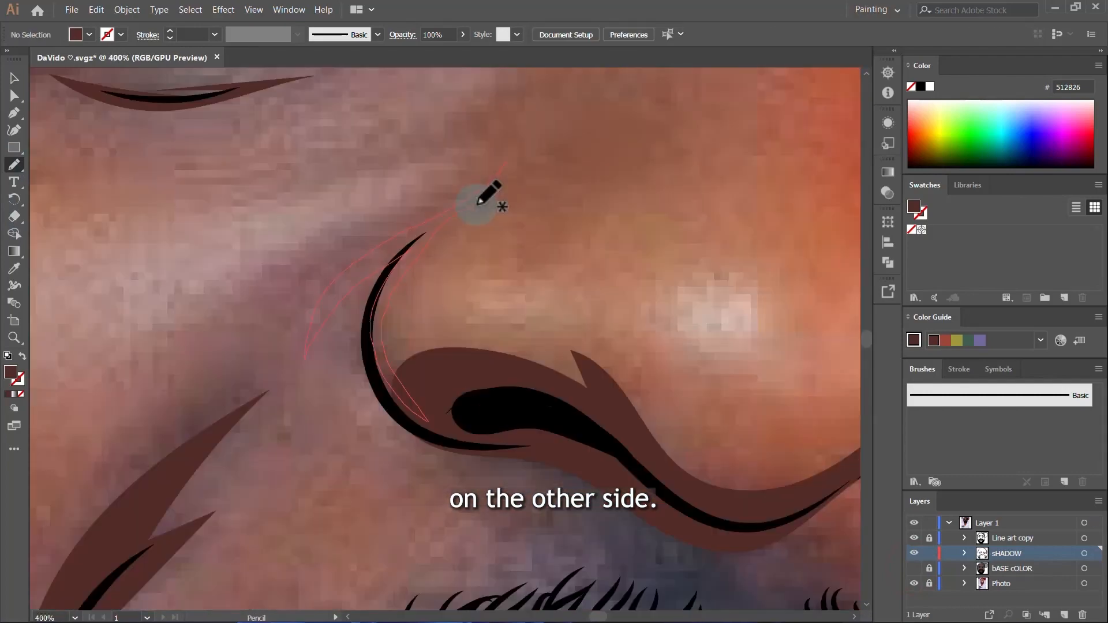
pyautogui.moveTo(527, 235); pyautogui.dragTo(519, 81)
pyautogui.scroll(3, 485, 260)
pyautogui.scroll(-7, 568, 285)
pyautogui.press('v')
pyautogui.click(588, 264)
pyautogui.click(912, 570)
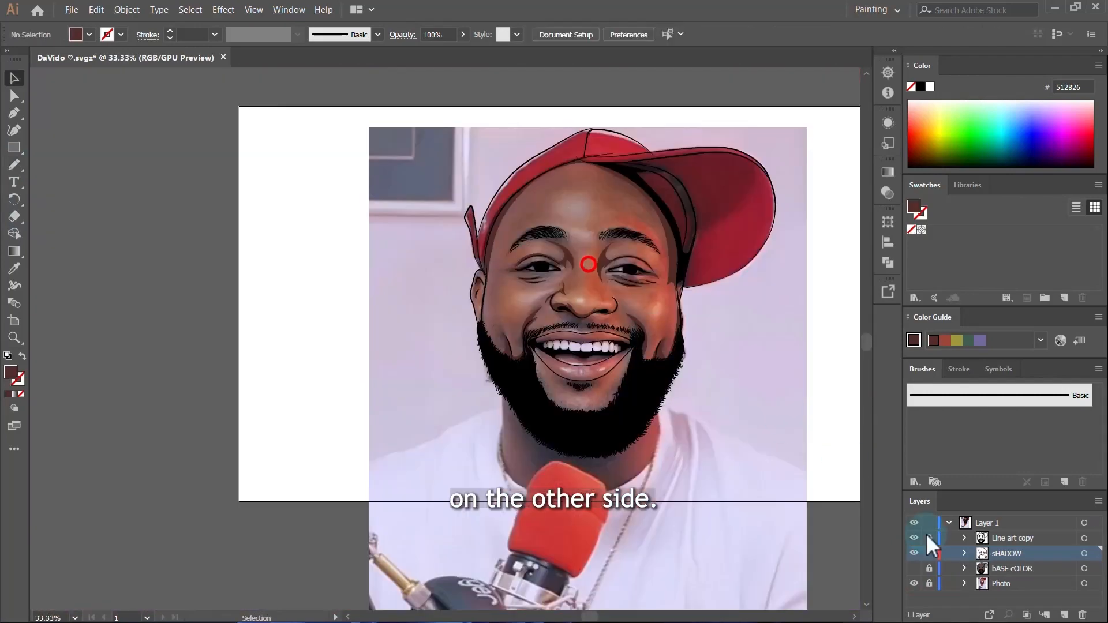
pyautogui.click(914, 568)
# Step: Draw the shadow around the other nostril wing up to the nose bridge, filled with the sampled dark shadow colour
pyautogui.scroll(5, 548, 280)
pyautogui.press('n')
pyautogui.moveTo(600, 324)
pyautogui.mouseDown()
pyautogui.moveTo(652, 394)
pyautogui.moveTo(625, 396)
pyautogui.moveTo(563, 320)
pyautogui.moveTo(536, 330)
pyautogui.moveTo(543, 291)
pyautogui.moveTo(618, 403)
pyautogui.mouseUp()
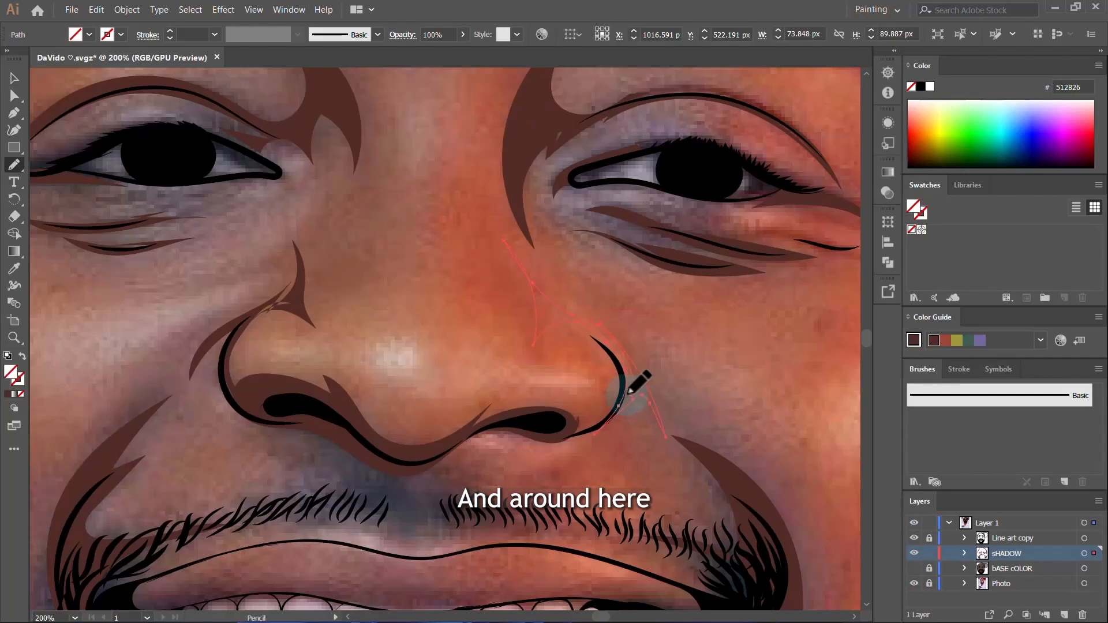
pyautogui.press('i')
pyautogui.click(514, 408)
pyautogui.scroll(-5, 629, 415)
pyautogui.click(914, 568)
pyautogui.click(913, 569)
# Step: Draw a filled shadow about 93 by 29 px beneath the nose, across the gap in the moustache
pyautogui.scroll(7, 611, 445)
pyautogui.press('n')
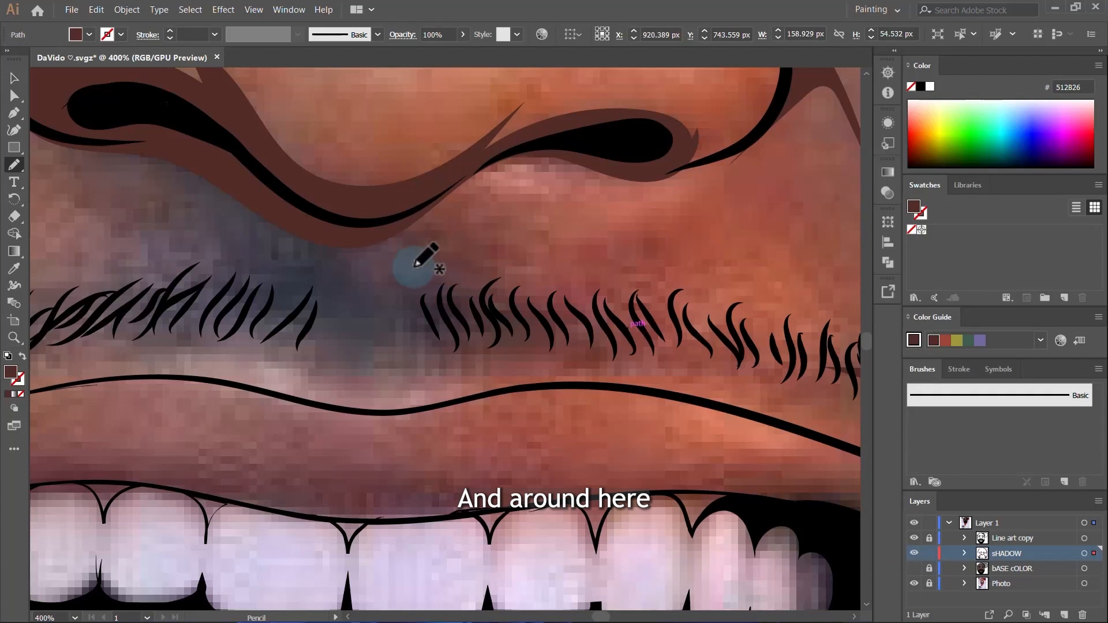
pyautogui.moveTo(405, 280)
pyautogui.mouseDown()
pyautogui.moveTo(390, 328)
pyautogui.moveTo(353, 351)
pyautogui.moveTo(287, 257)
pyautogui.moveTo(286, 312)
pyautogui.moveTo(218, 338)
pyautogui.mouseUp()
pyautogui.moveTo(336, 363)
pyautogui.mouseDown()
pyautogui.moveTo(460, 338)
pyautogui.moveTo(573, 334)
pyautogui.moveTo(435, 297)
pyautogui.moveTo(411, 330)
pyautogui.mouseUp()
pyautogui.scroll(3, 412, 329)
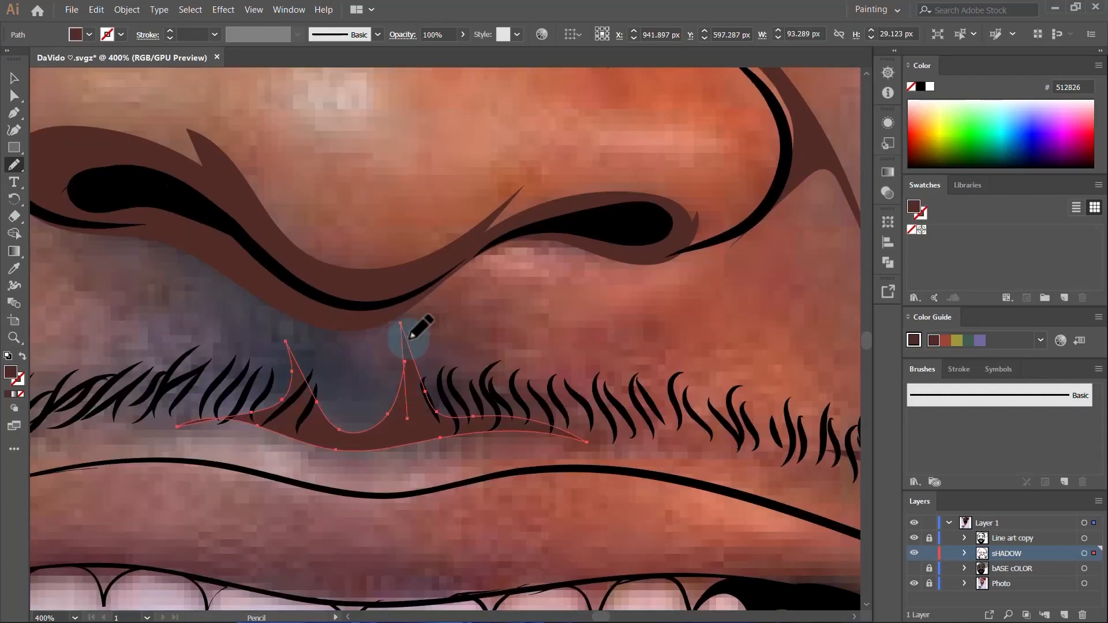
# Step: Draw a filled shadow around the upper inner fold of the fully visible ear
pyautogui.scroll(-5, 423, 377)
pyautogui.scroll(3, 438, 378)
pyautogui.scroll(1, 413, 323)
pyautogui.scroll(-5, 486, 278)
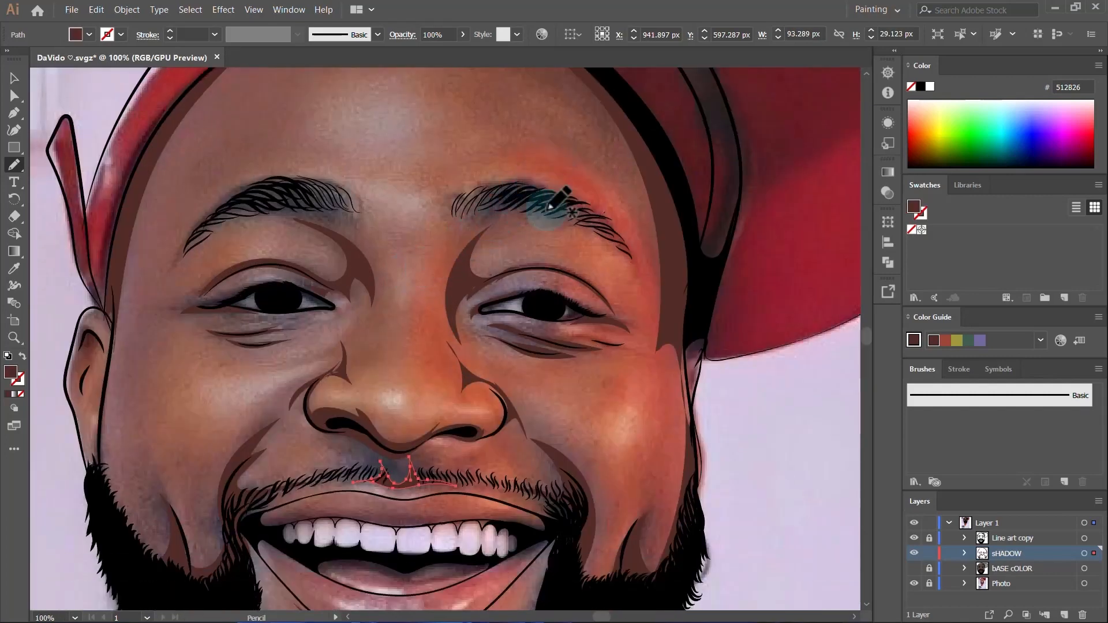
pyautogui.scroll(-3, 221, 225)
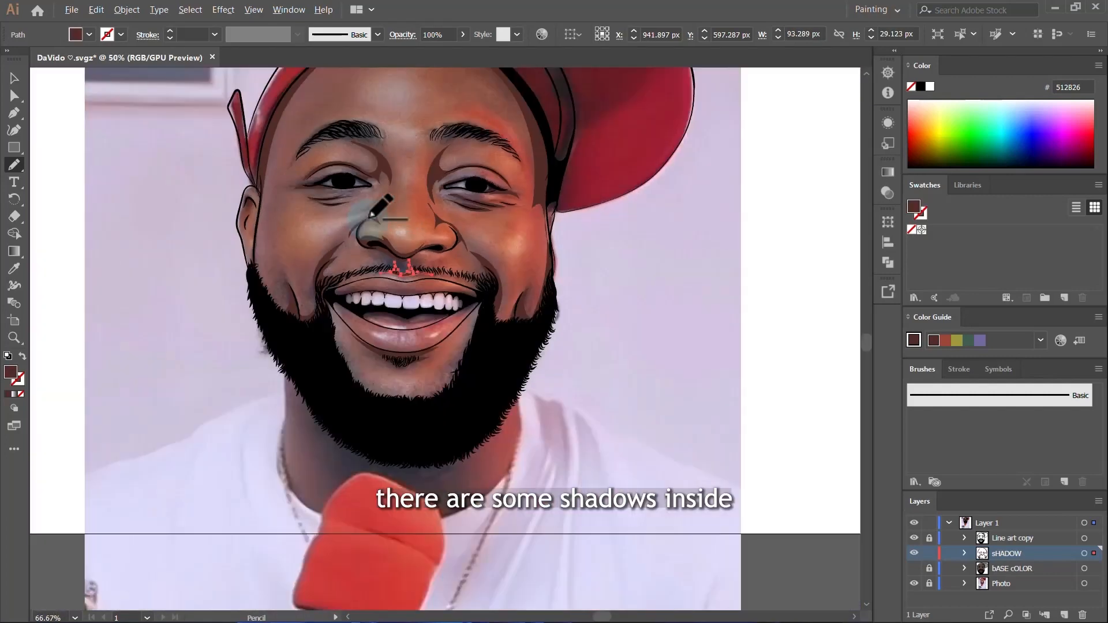
pyautogui.scroll(4, 351, 250)
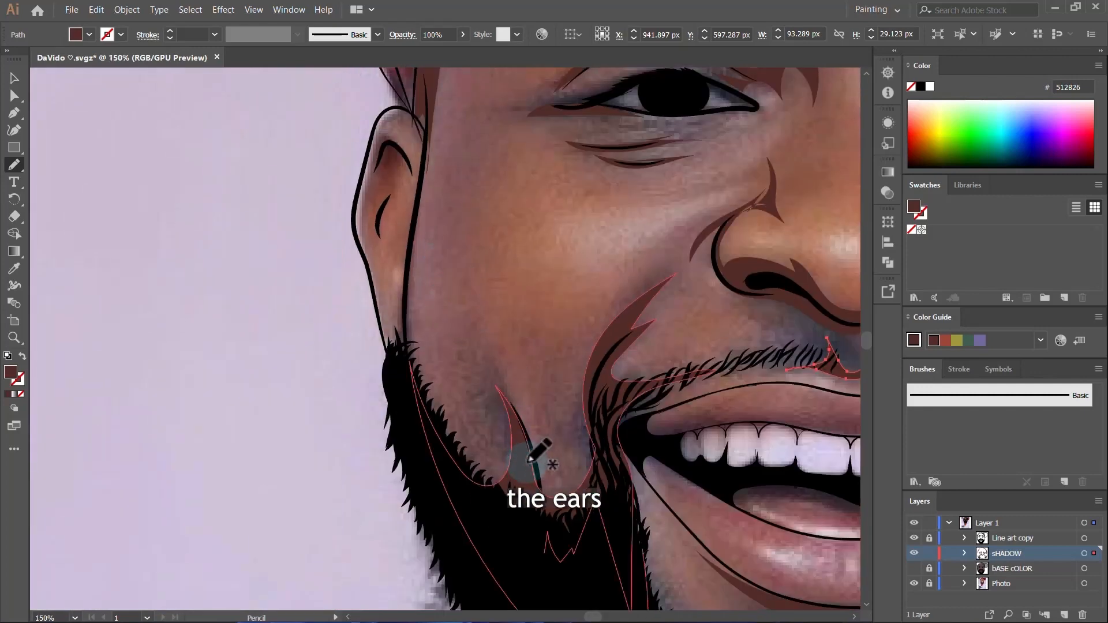
pyautogui.scroll(3, 490, 445)
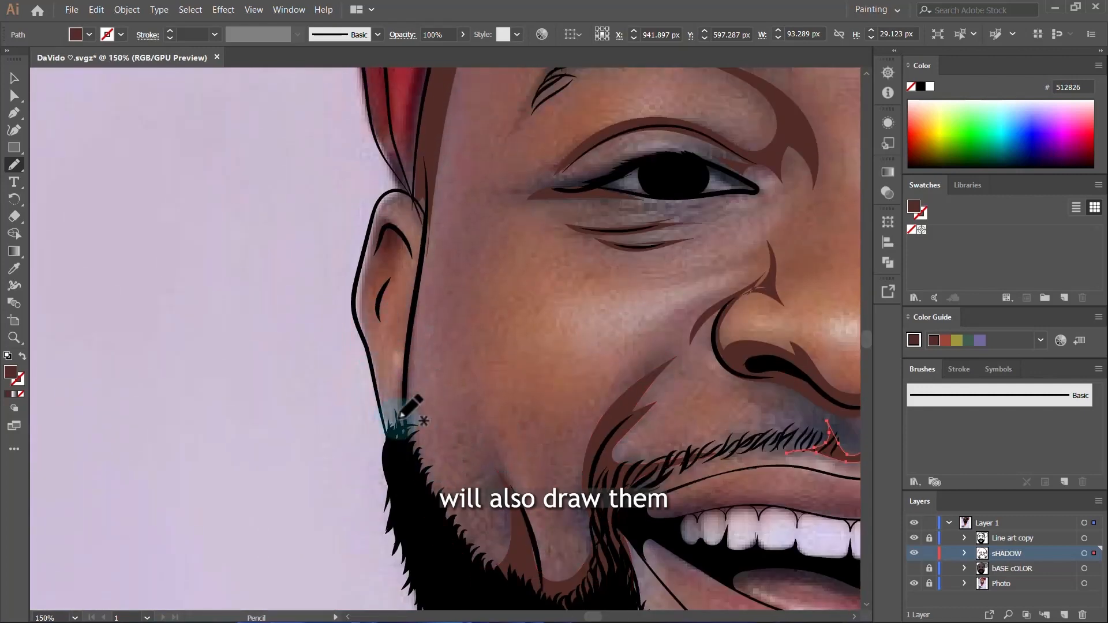
pyautogui.scroll(1, 396, 408)
pyautogui.scroll(1, 376, 227)
pyautogui.scroll(1, 440, 213)
pyautogui.scroll(1, 444, 216)
pyautogui.scroll(1, 444, 217)
pyautogui.moveTo(404, 193)
pyautogui.mouseDown()
pyautogui.moveTo(347, 206)
pyautogui.moveTo(292, 413)
pyautogui.moveTo(293, 453)
pyautogui.moveTo(335, 375)
pyautogui.moveTo(414, 287)
pyautogui.mouseUp()
# Step: Draw a shadow about 24 by 47 px around the same ear's lower inner fold and fill it with the shadow colour
pyautogui.moveTo(505, 328)
pyautogui.mouseDown()
pyautogui.moveTo(470, 253)
pyautogui.moveTo(379, 211)
pyautogui.moveTo(422, 307)
pyautogui.moveTo(510, 388)
pyautogui.moveTo(463, 310)
pyautogui.moveTo(454, 211)
pyautogui.moveTo(485, 107)
pyautogui.mouseUp()
pyautogui.scroll(-3, 379, 226)
pyautogui.press(',')
pyautogui.scroll(-4, 438, 274)
pyautogui.scroll(3, 430, 286)
pyautogui.scroll(-3, 372, 219)
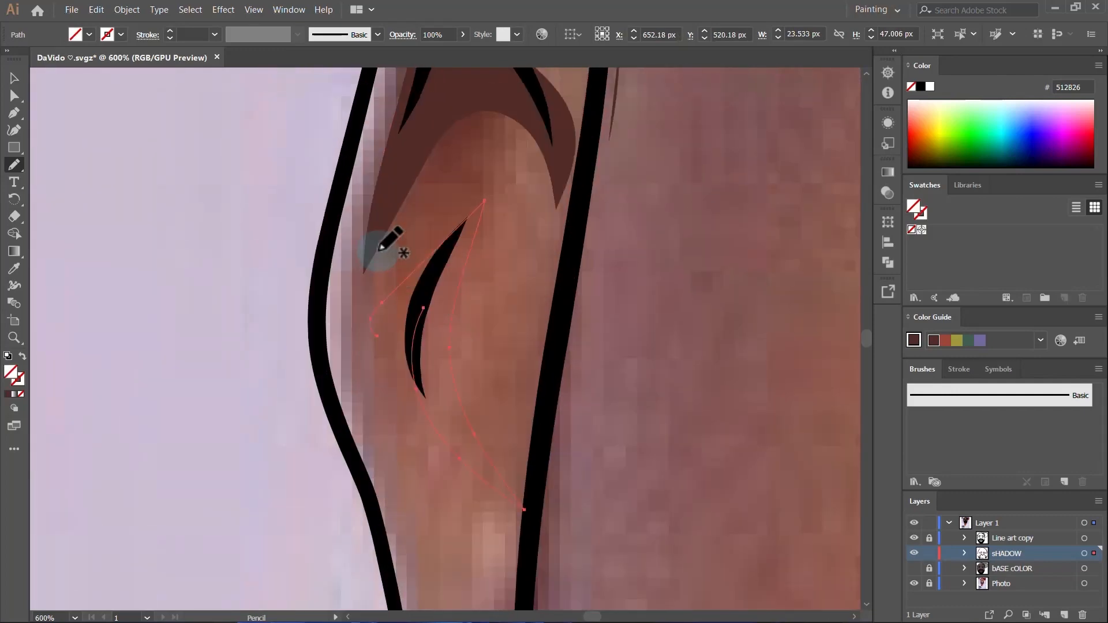
pyautogui.scroll(-4, 371, 255)
pyautogui.press('v')
pyautogui.scroll(-3, 480, 297)
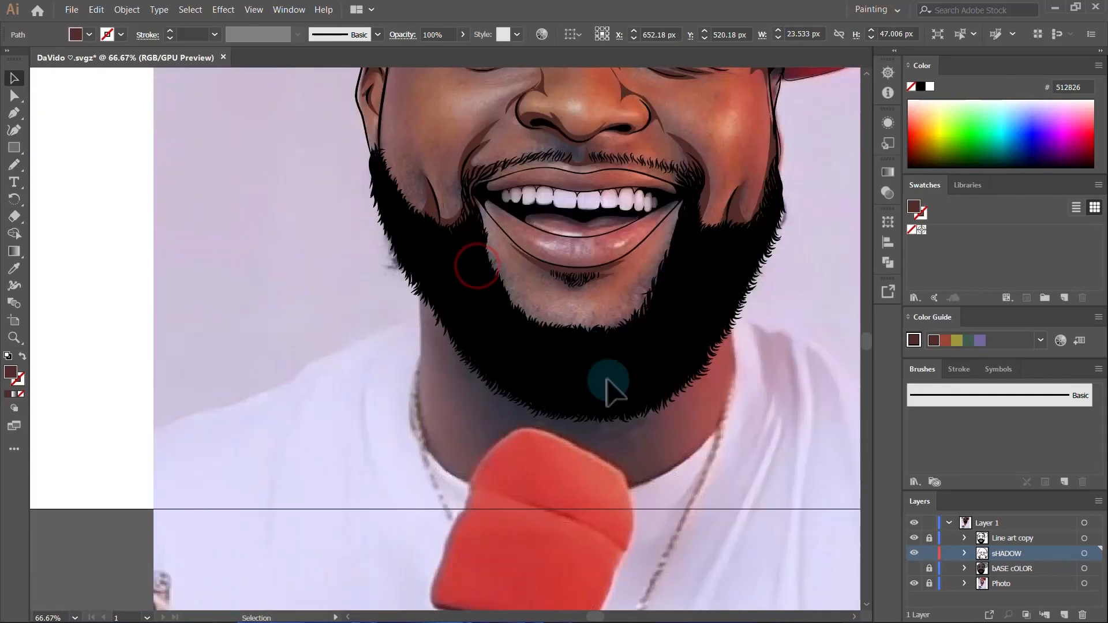
# Step: Draw a filled shadow about 12 by 38 px inside the narrow ear beneath the cap's brim
pyautogui.scroll(2, 659, 388)
pyautogui.scroll(3, 772, 271)
pyautogui.scroll(2, 782, 329)
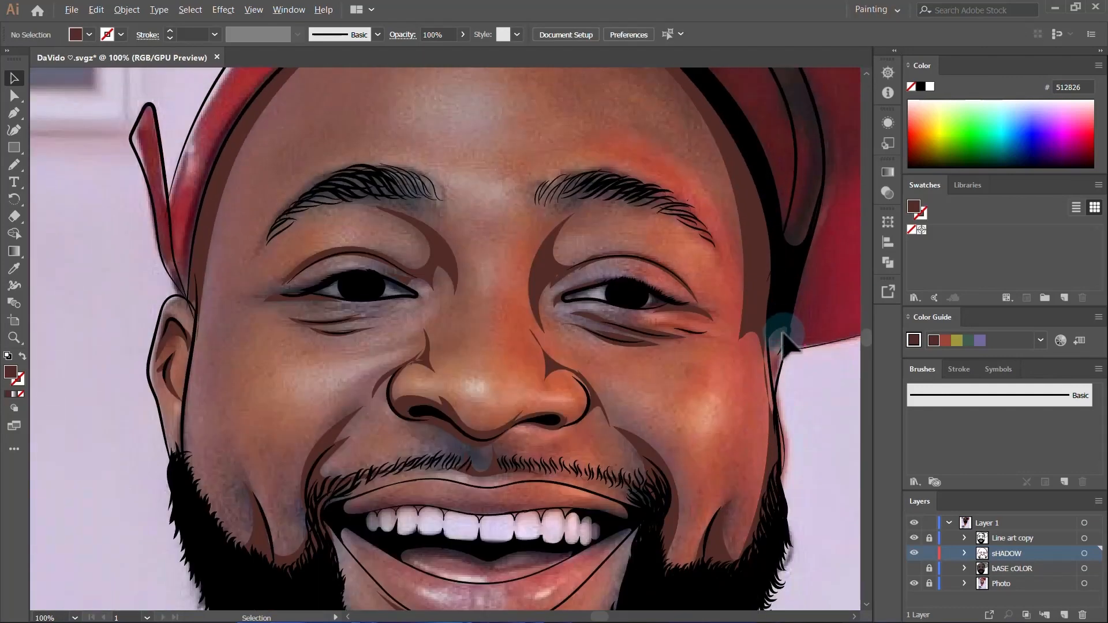
pyautogui.scroll(3, 712, 334)
pyautogui.scroll(1, 710, 302)
pyautogui.press('n')
pyautogui.moveTo(741, 116)
pyautogui.mouseDown()
pyautogui.moveTo(688, 189)
pyautogui.moveTo(684, 242)
pyautogui.moveTo(712, 321)
pyautogui.mouseUp()
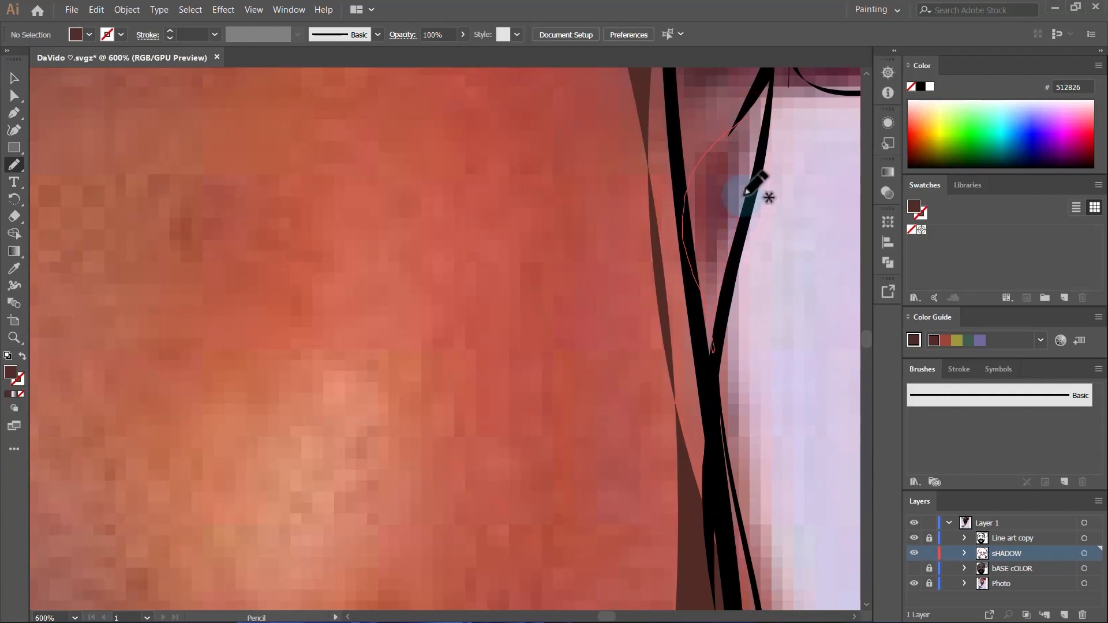
pyautogui.scroll(4, 684, 135)
pyautogui.press('v')
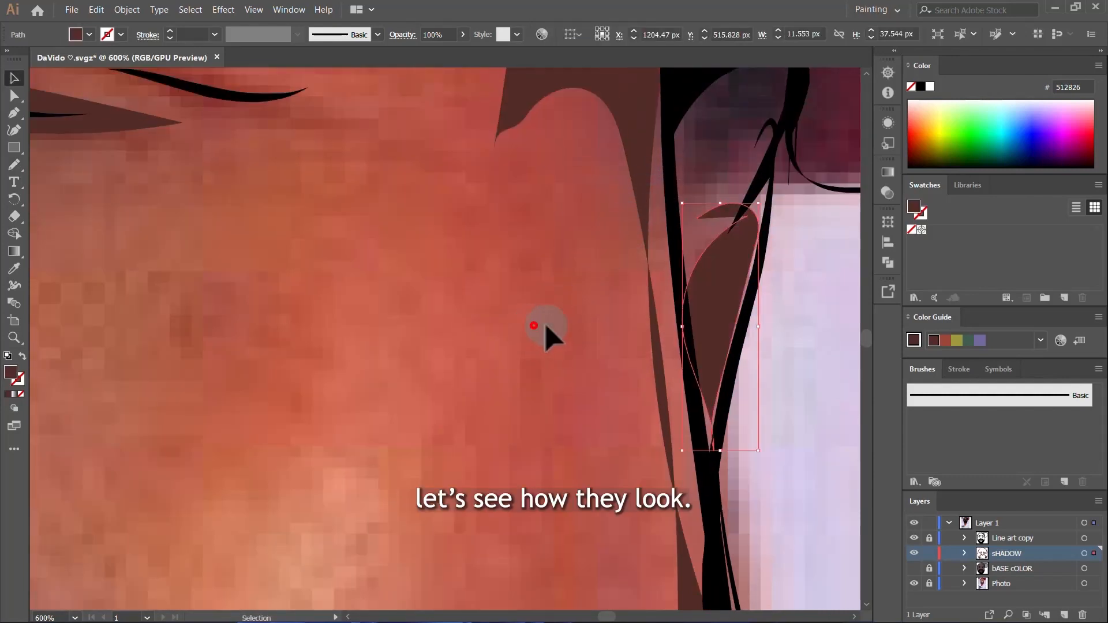
pyautogui.click(534, 326)
# Step: Show the base colours, hide the photo, and look over the finished shadows across the face
pyautogui.scroll(-2, 570, 345)
pyautogui.scroll(-5, 570, 345)
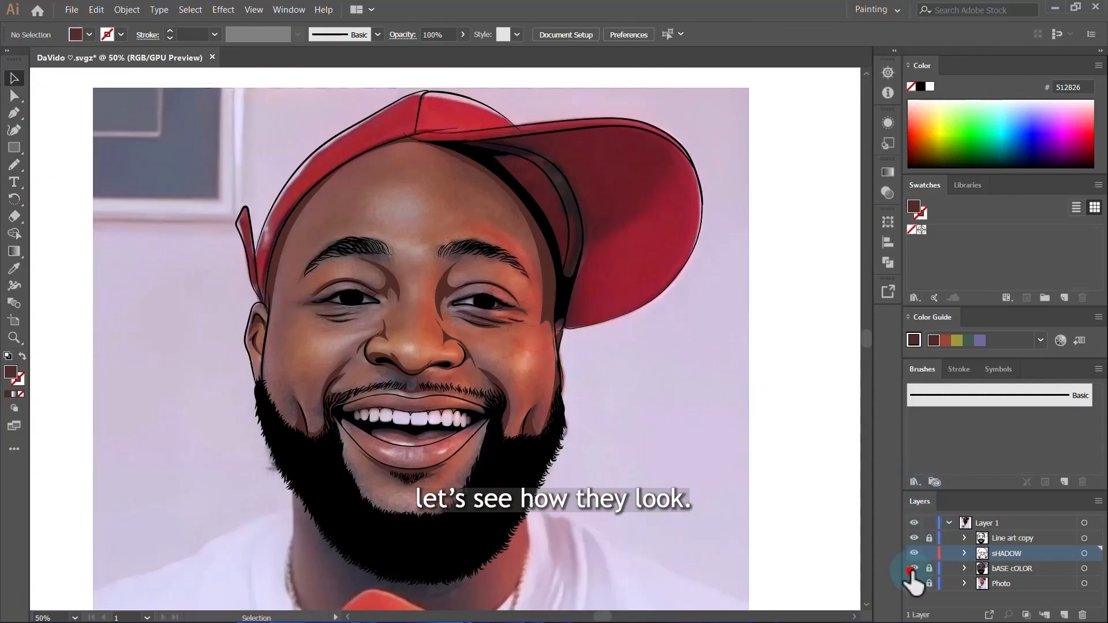
pyautogui.click(914, 568)
pyautogui.click(914, 583)
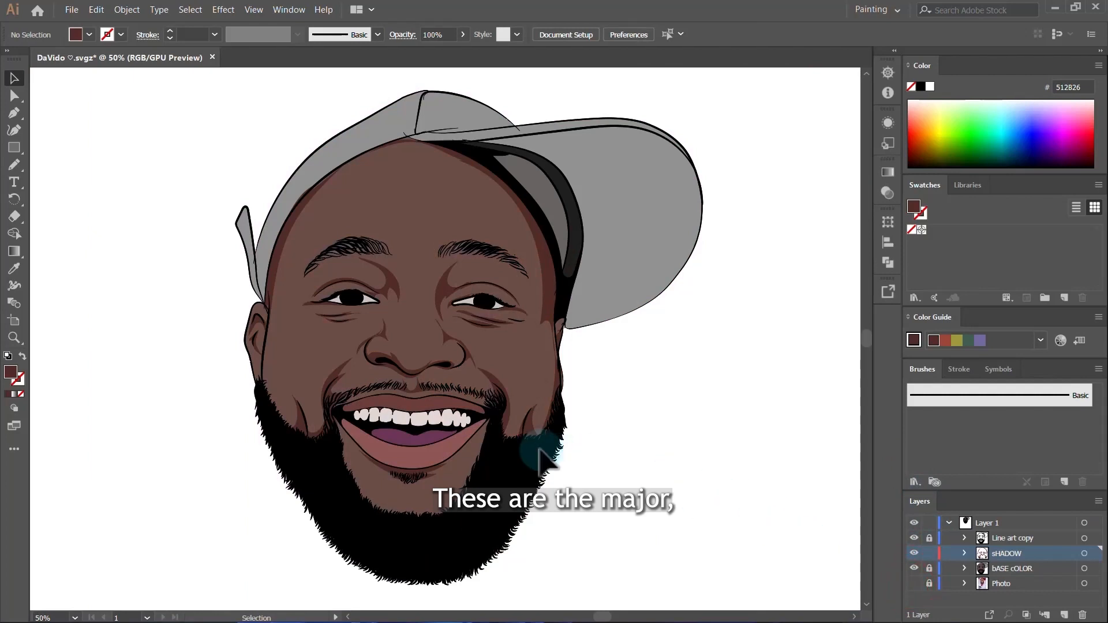
pyautogui.scroll(1, 450, 259)
pyautogui.scroll(-1, 448, 227)
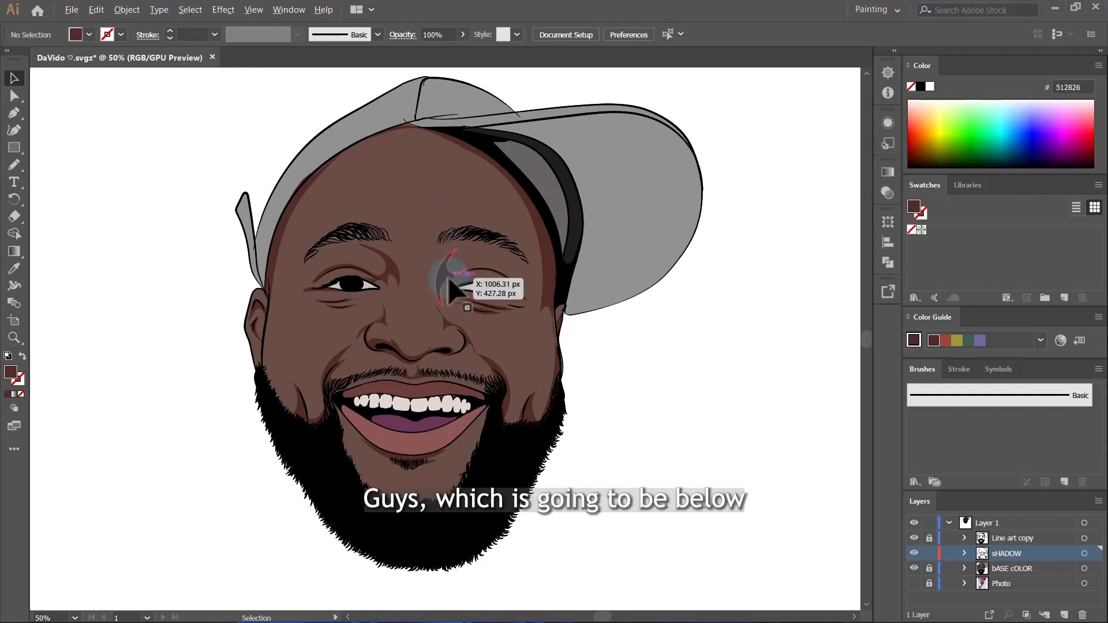
pyautogui.scroll(4, 447, 277)
pyautogui.scroll(-4, 530, 271)
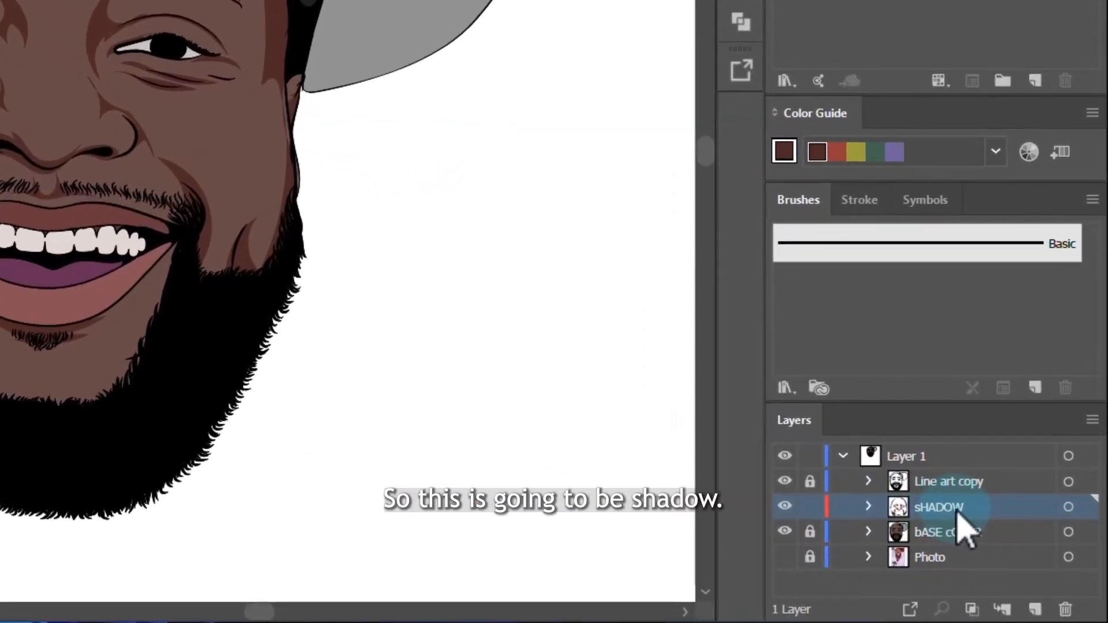
# Step: Lock the sHADOW layer and rename it sHADOW1
pyautogui.click(829, 508)
pyautogui.click(810, 506)
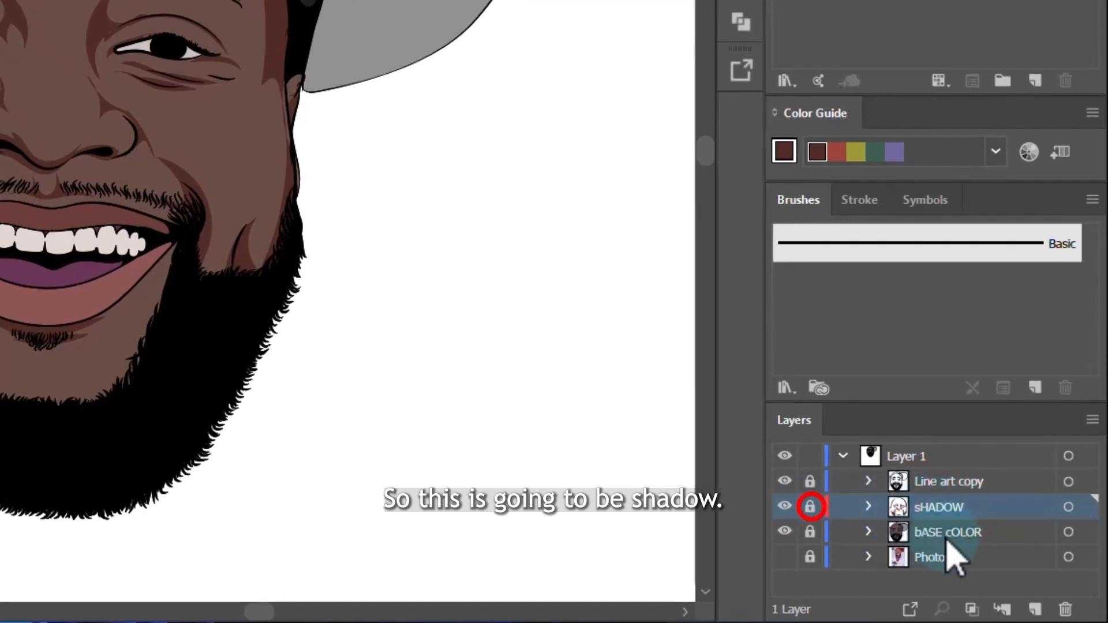
pyautogui.click(957, 532)
pyautogui.doubleClick(969, 508)
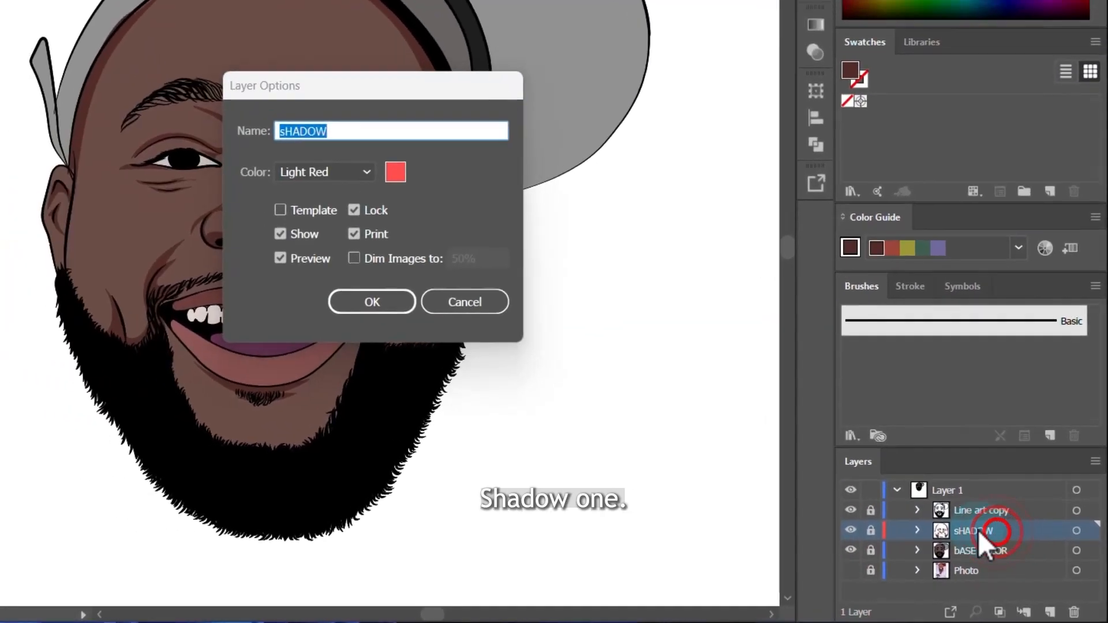
pyautogui.click(289, 85)
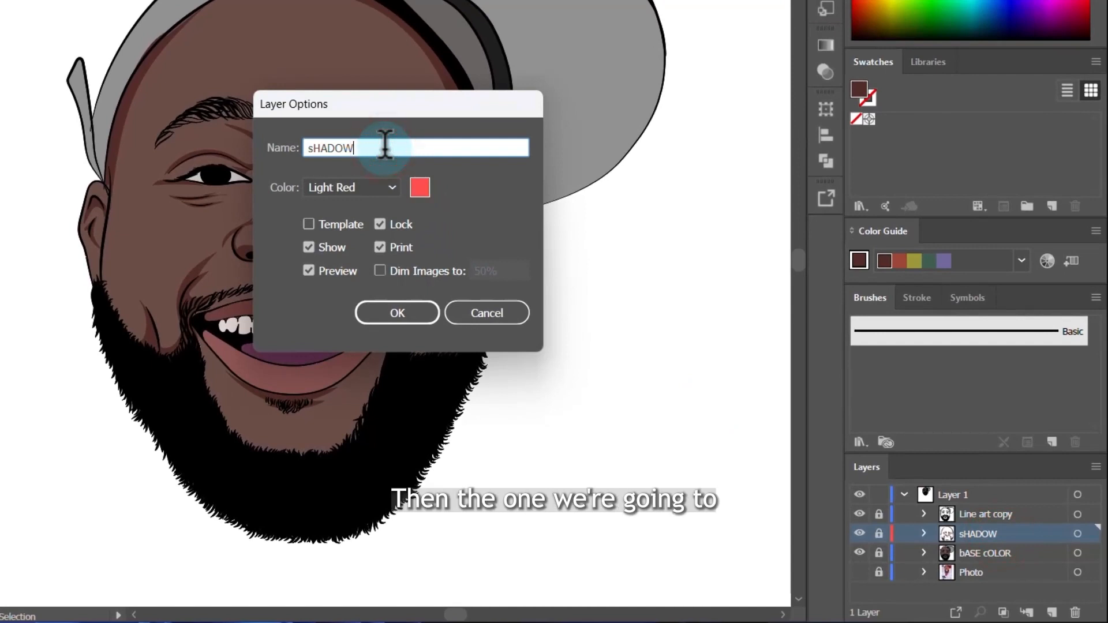
pyautogui.click(397, 312)
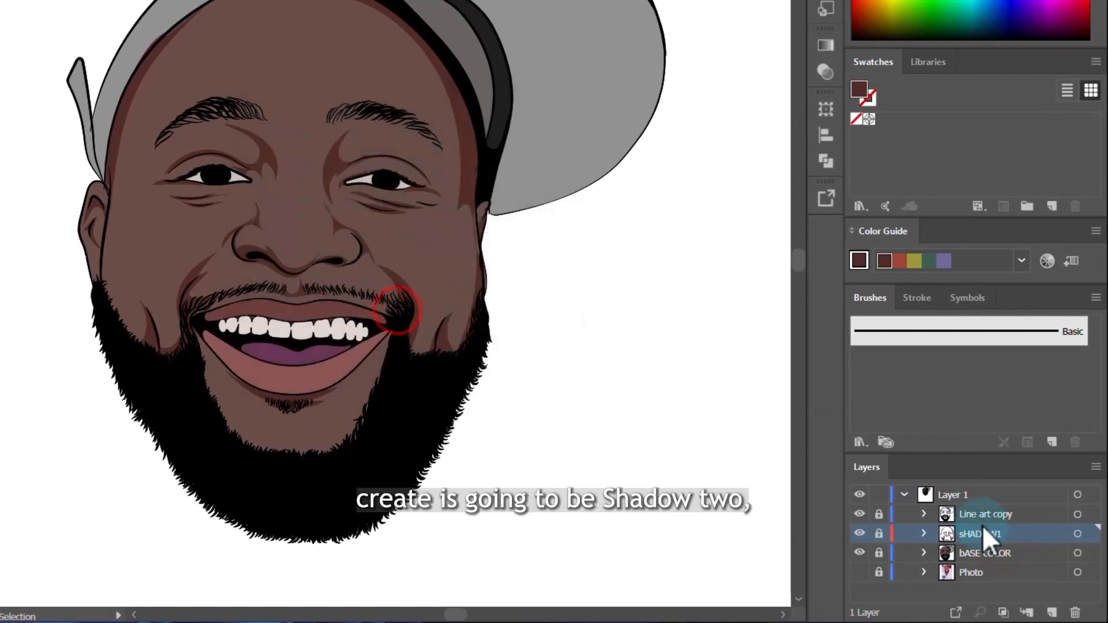
# Step: Create a new layer directly above the base colour layer and name it shadow2
pyautogui.click(988, 551)
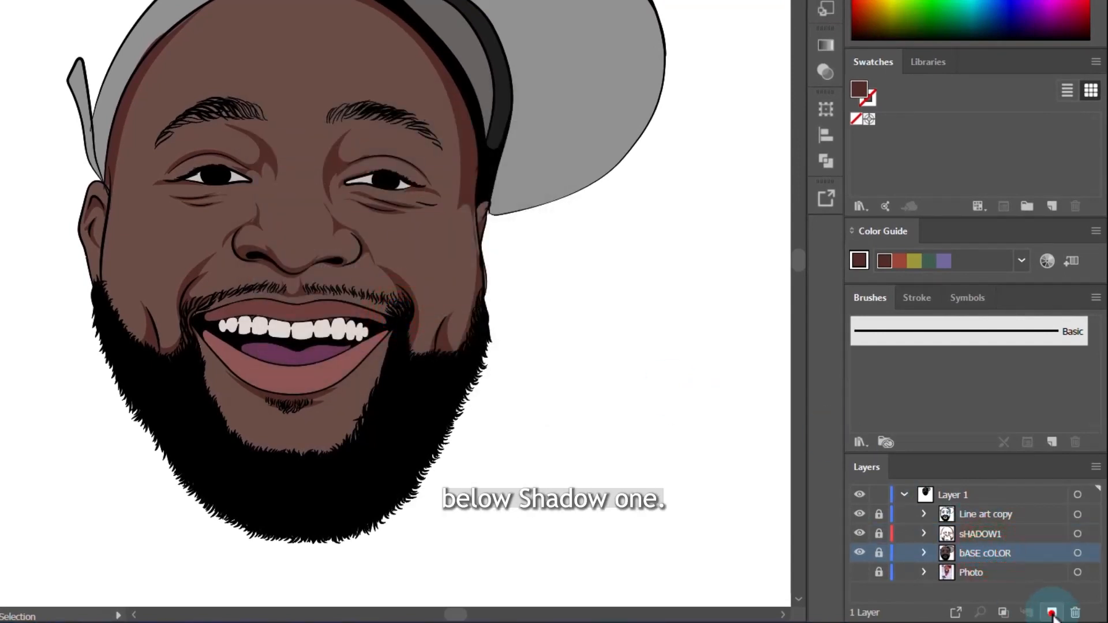
pyautogui.click(1051, 613)
pyautogui.moveTo(962, 494); pyautogui.dragTo(995, 557)
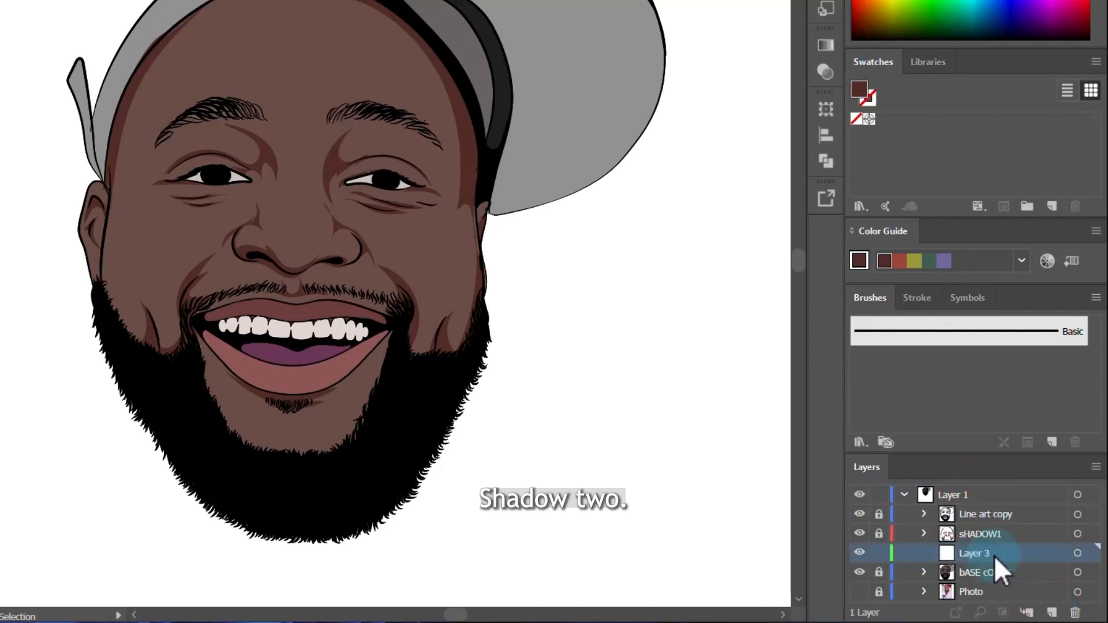
pyautogui.doubleClick(994, 554)
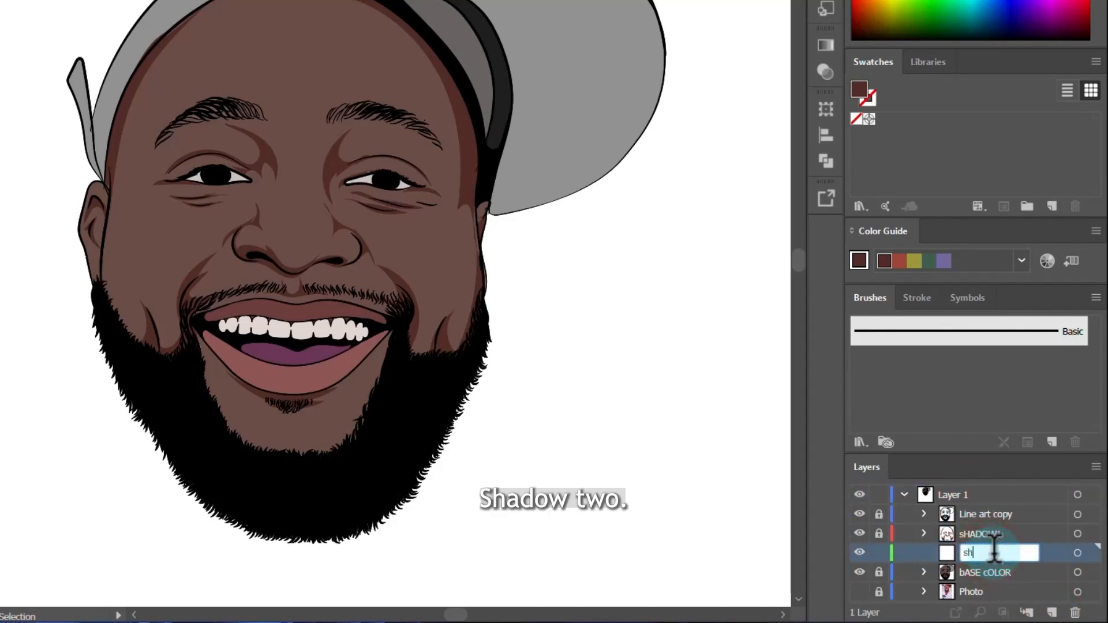
pyautogui.write('shadow2')
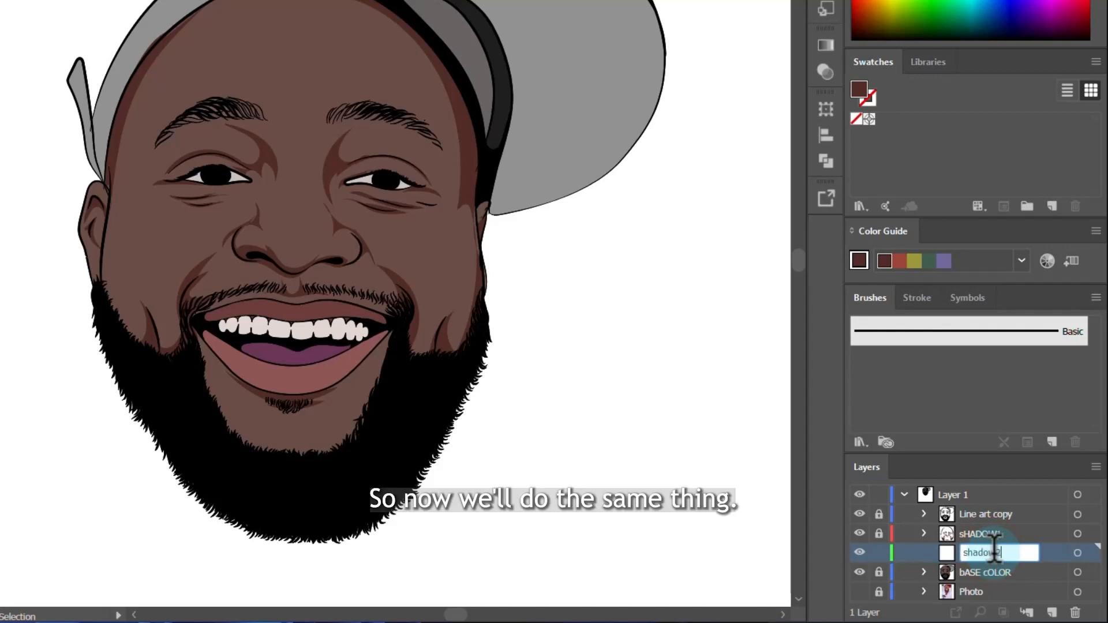
pyautogui.press('Return')
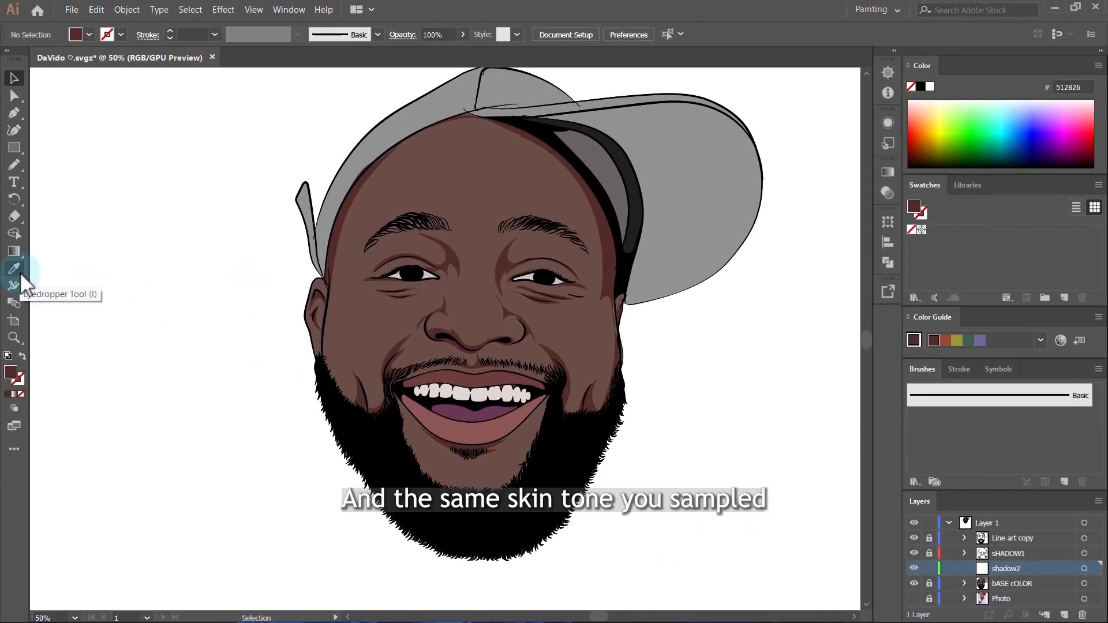
# Step: Sample the base skin tone and darken the fill slightly to 63423D
pyautogui.click(20, 272)
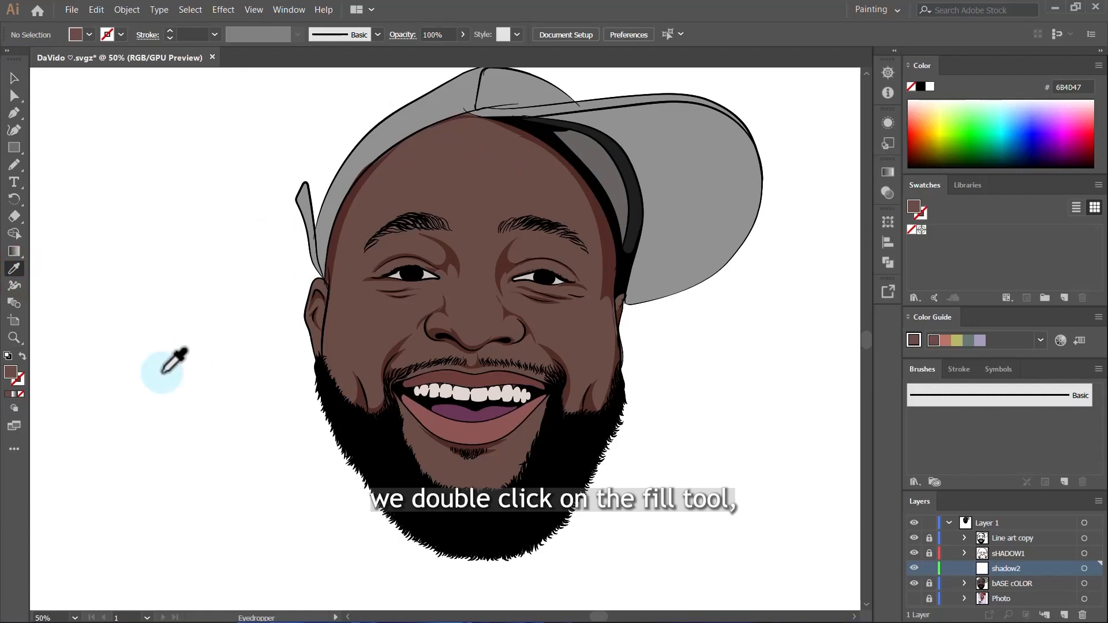
pyautogui.doubleClick(16, 377)
pyautogui.doubleClick(15, 377)
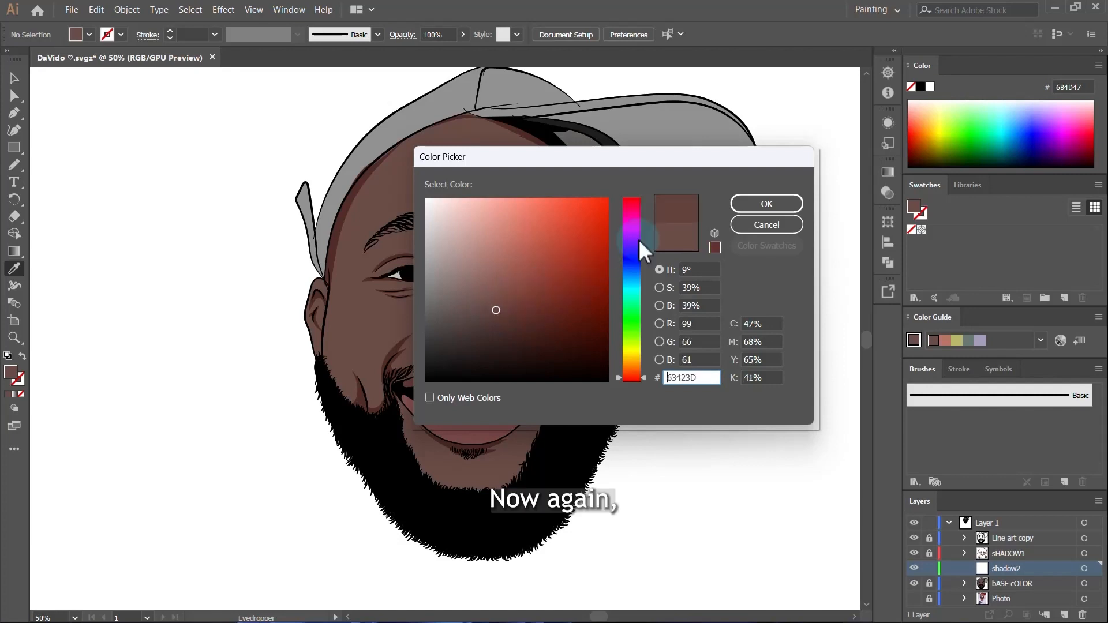
pyautogui.click(494, 310)
pyautogui.click(759, 202)
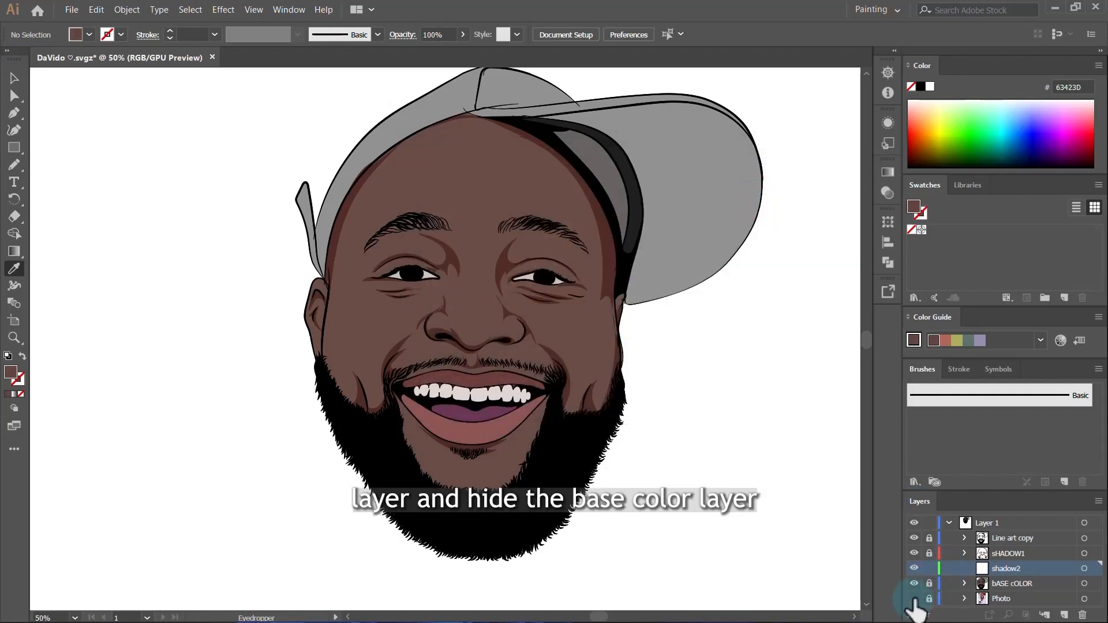
# Step: Show the photo, hide the base colour layer, and activate the Pencil tool for drawing on shadow2
pyautogui.click(914, 599)
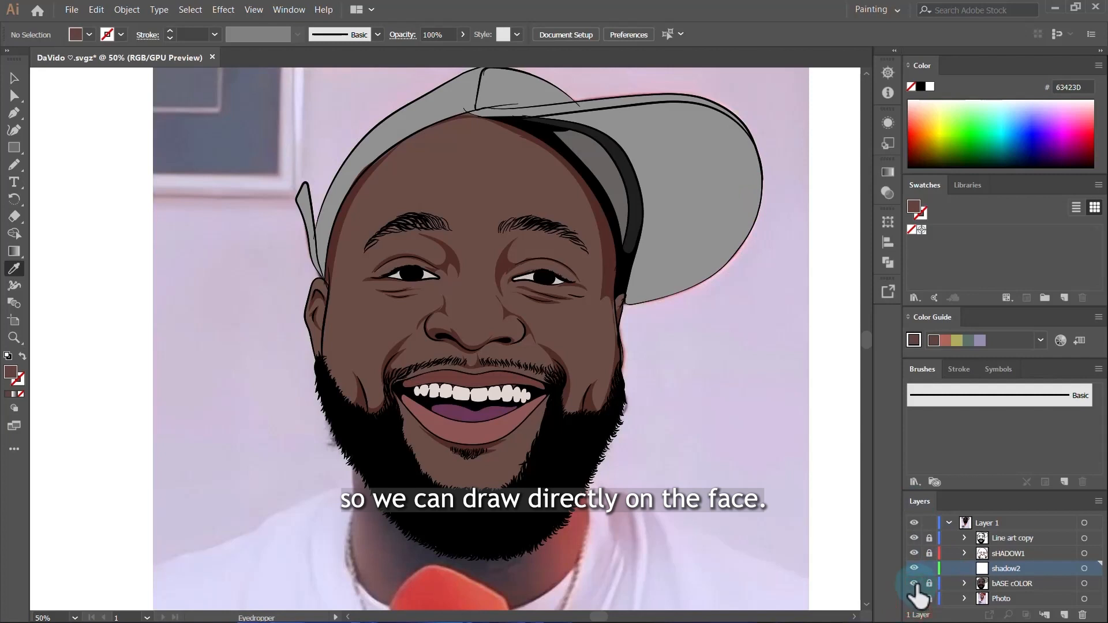
pyautogui.click(914, 584)
pyautogui.press('n')
pyautogui.scroll(-3, 584, 361)
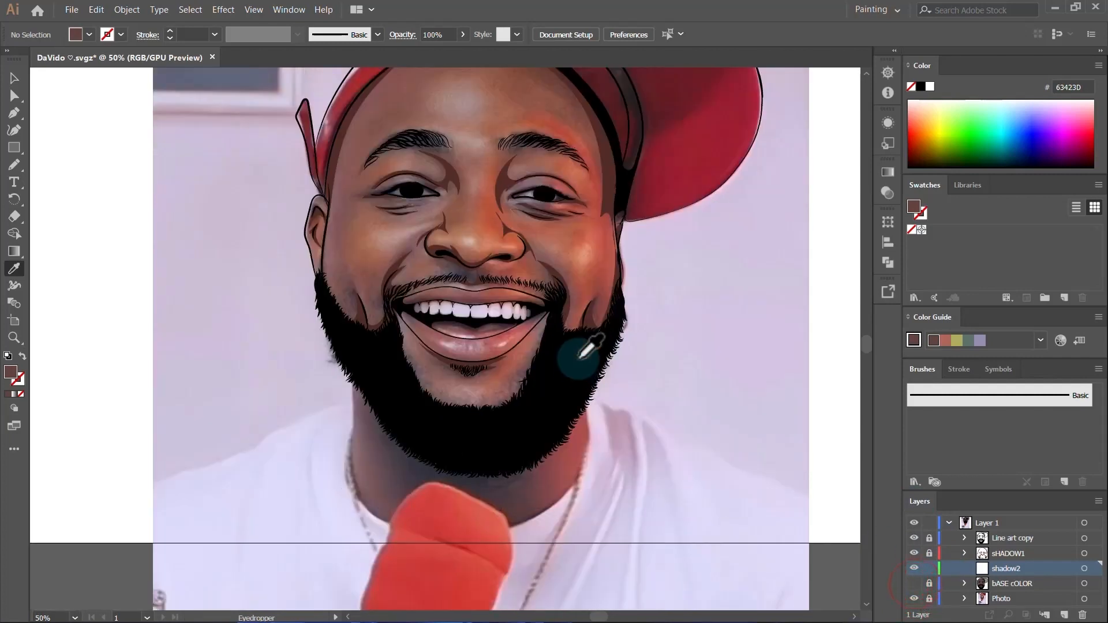
pyautogui.scroll(3, 600, 346)
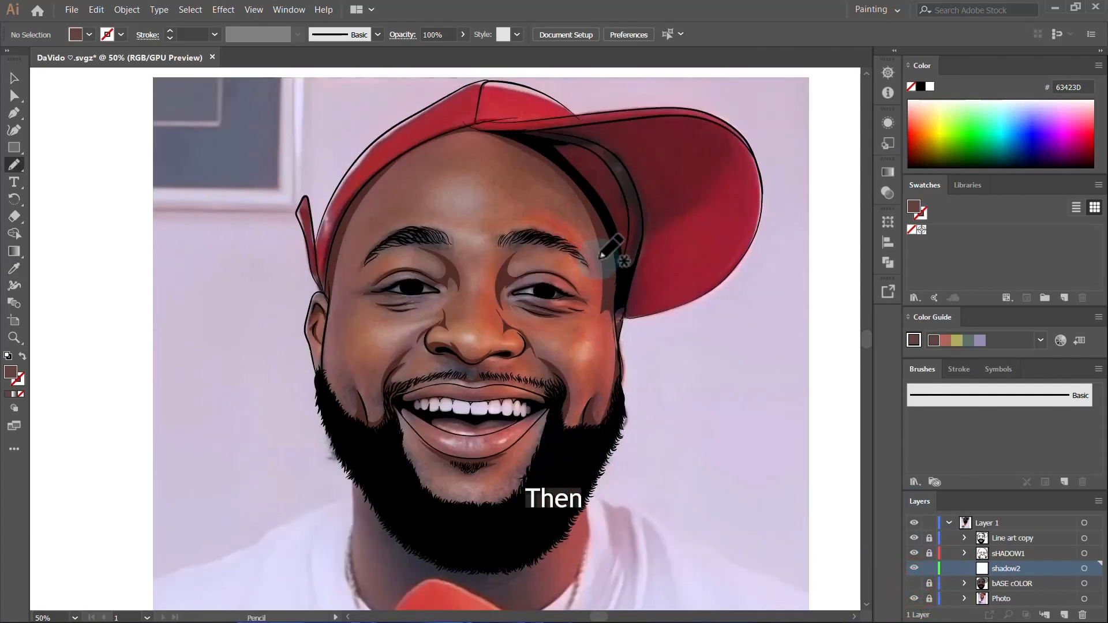
# Step: Trace the large shadow outline from the brim-side temple across the forehead and down to the opposite eye's outer corner
pyautogui.scroll(2, 603, 264)
pyautogui.scroll(-1, 573, 254)
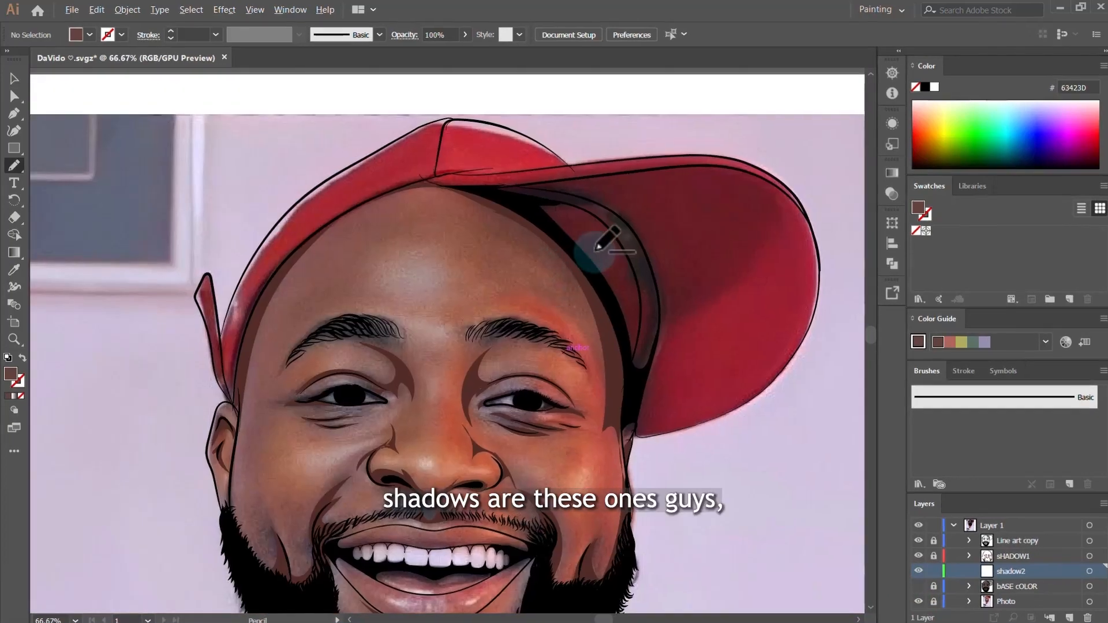
pyautogui.scroll(-1, 597, 248)
pyautogui.scroll(2, 585, 218)
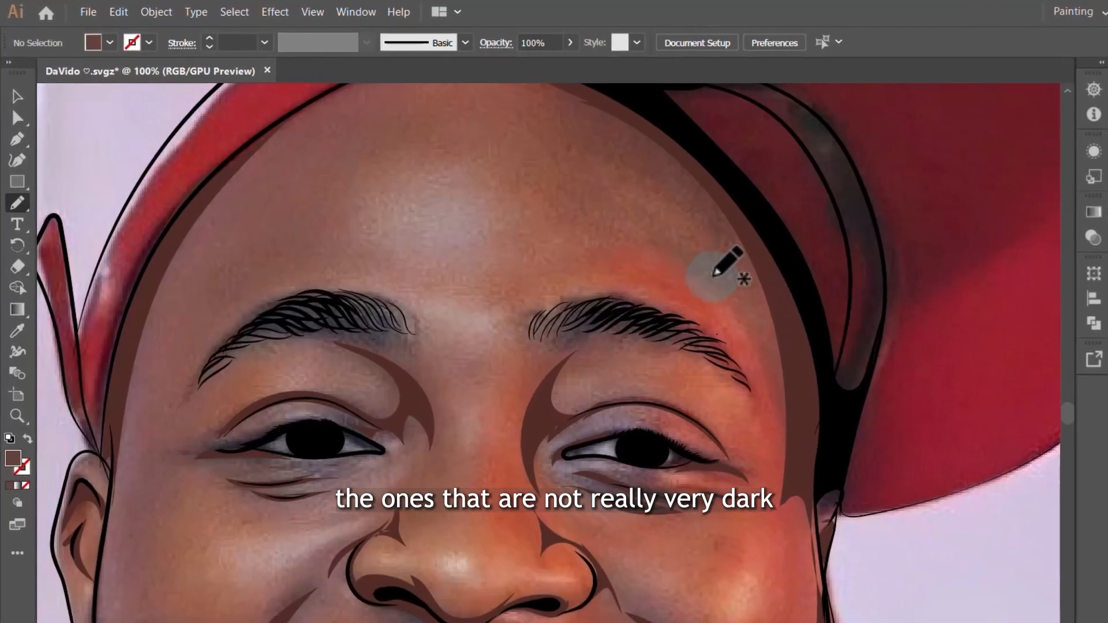
pyautogui.scroll(5, 716, 272)
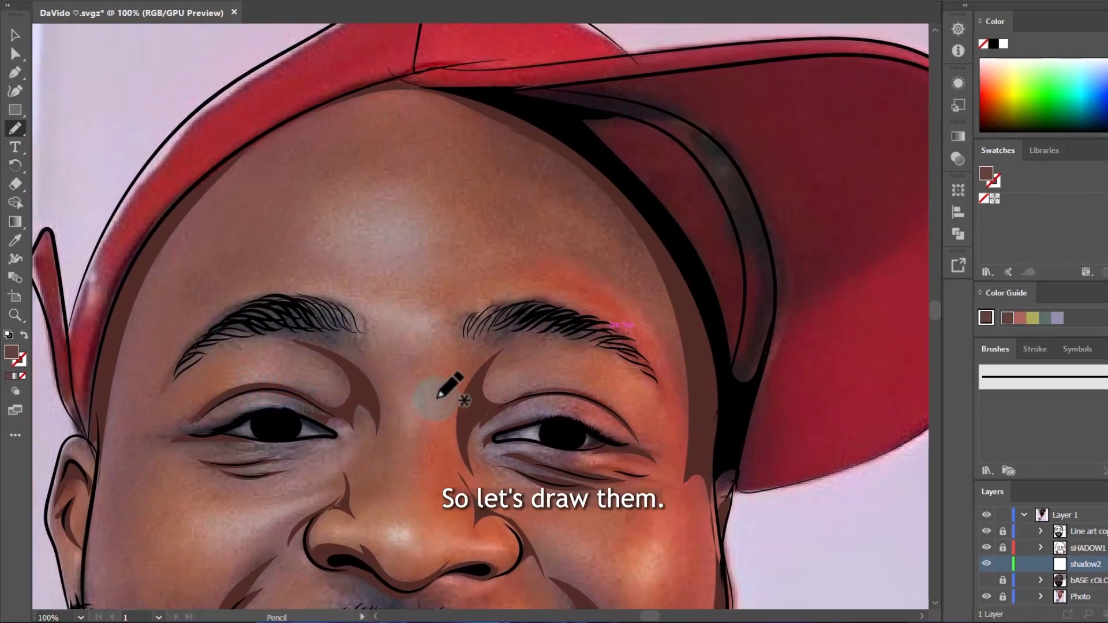
pyautogui.scroll(2, 692, 311)
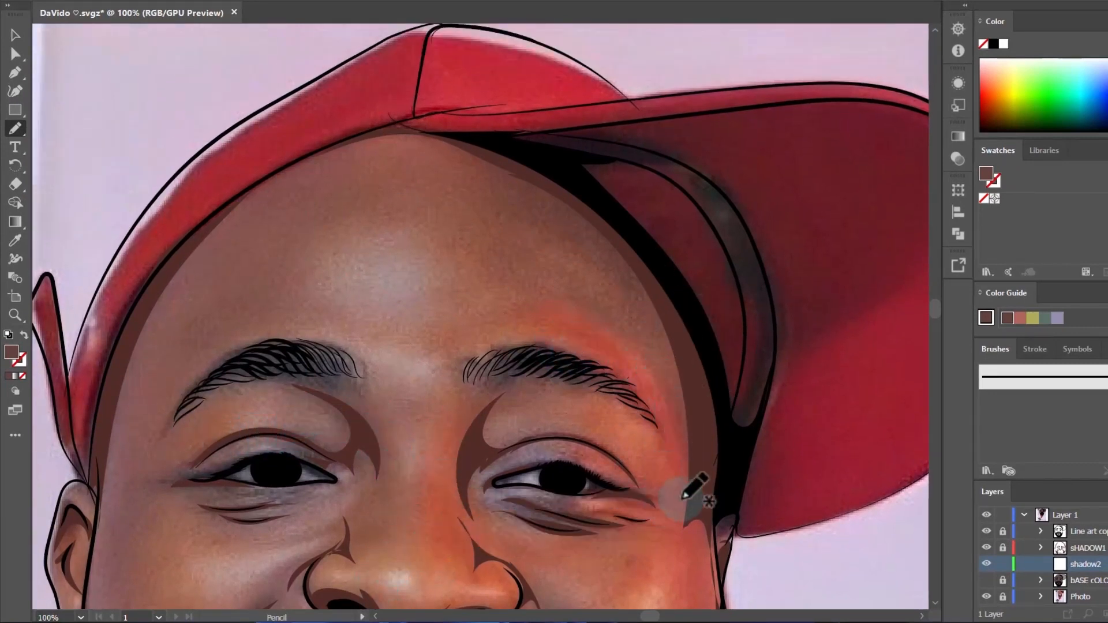
pyautogui.moveTo(682, 515)
pyautogui.mouseDown()
pyautogui.moveTo(668, 415)
pyautogui.moveTo(647, 380)
pyautogui.moveTo(604, 342)
pyautogui.moveTo(549, 322)
pyautogui.moveTo(610, 342)
pyautogui.moveTo(609, 360)
pyautogui.moveTo(542, 267)
pyautogui.moveTo(430, 194)
pyautogui.moveTo(368, 183)
pyautogui.moveTo(303, 200)
pyautogui.moveTo(218, 258)
pyautogui.moveTo(148, 339)
pyautogui.moveTo(120, 423)
pyautogui.mouseUp()
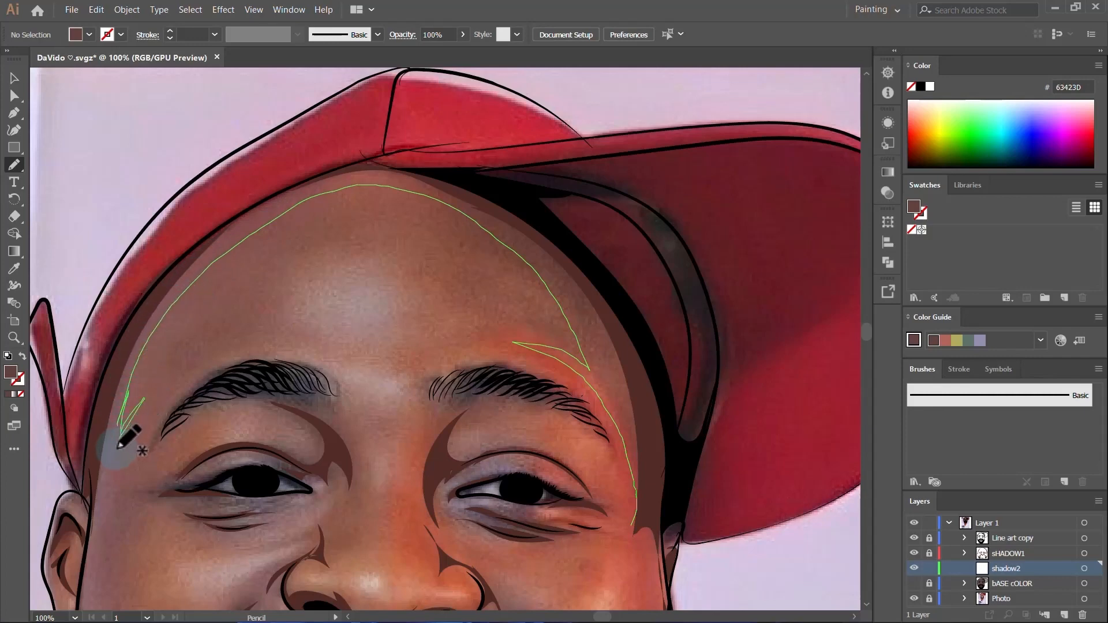
pyautogui.moveTo(144, 473)
pyautogui.mouseDown()
pyautogui.moveTo(217, 434)
pyautogui.moveTo(214, 444)
pyautogui.mouseUp()
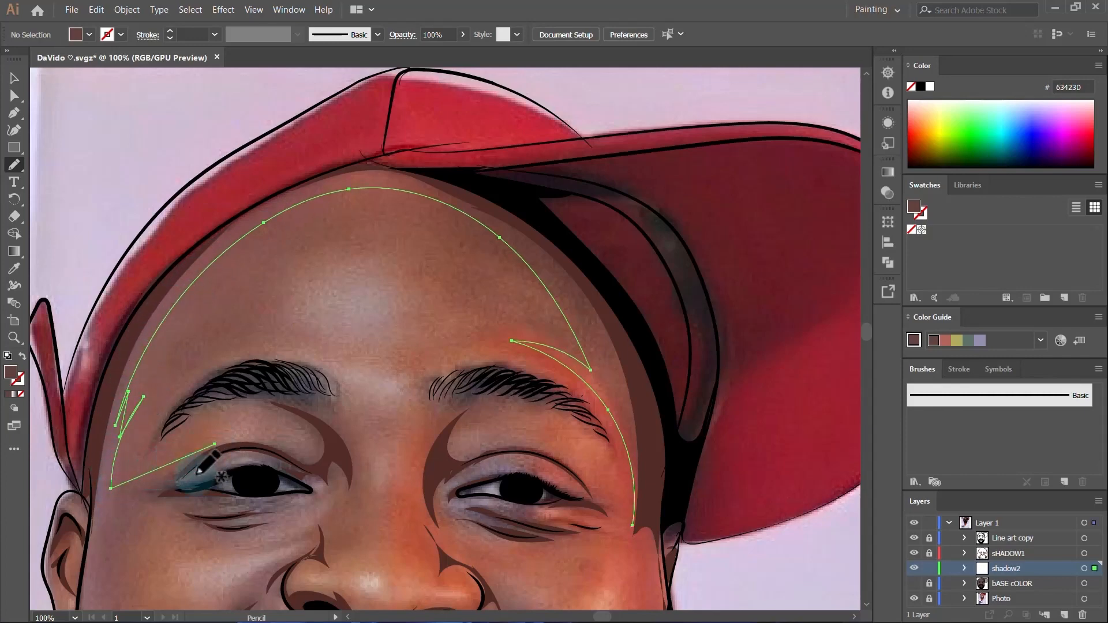
pyautogui.scroll(-2, 507, 321)
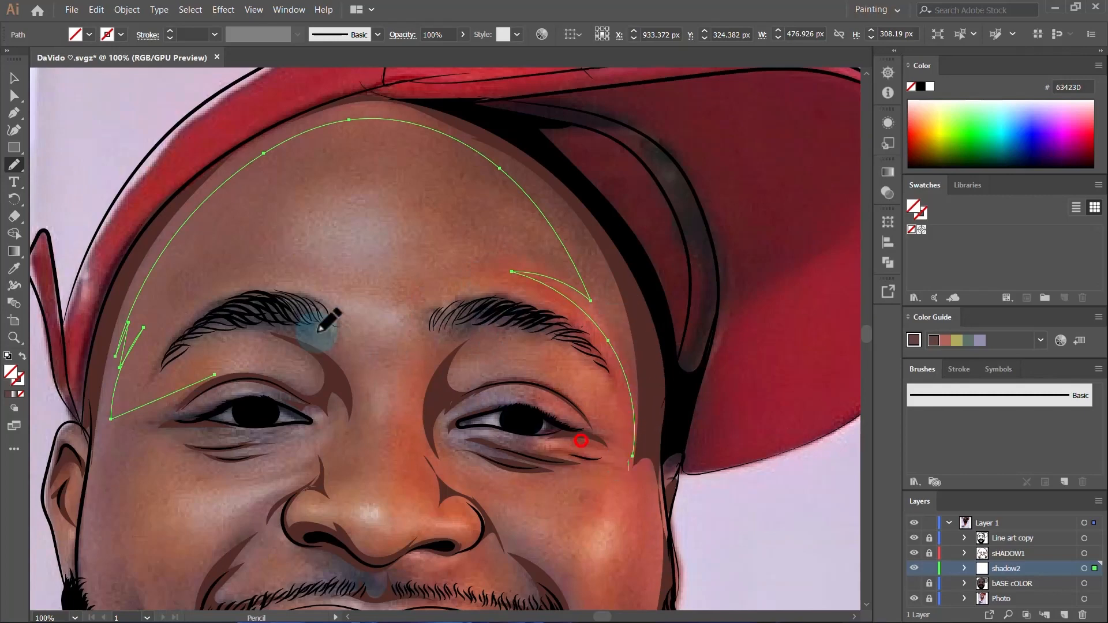
# Step: Continue the shadow outline around the outer eye creases, cheek, smile line and moustache, returning along the beard edge
pyautogui.hotkey('ctrl', '+')
pyautogui.moveTo(257, 181); pyautogui.dragTo(194, 298)
pyautogui.moveTo(80, 472); pyautogui.dragTo(81, 474)
pyautogui.scroll(-1, 266, 293)
pyautogui.scroll(-2, 484, 145)
pyautogui.scroll(3, 336, 250)
pyautogui.moveTo(281, 238)
pyautogui.mouseDown()
pyautogui.moveTo(289, 268)
pyautogui.moveTo(283, 221)
pyautogui.moveTo(324, 304)
pyautogui.mouseUp()
pyautogui.moveTo(345, 381)
pyautogui.mouseDown()
pyautogui.moveTo(401, 436)
pyautogui.moveTo(418, 270)
pyautogui.moveTo(460, 209)
pyautogui.moveTo(537, 157)
pyautogui.mouseUp()
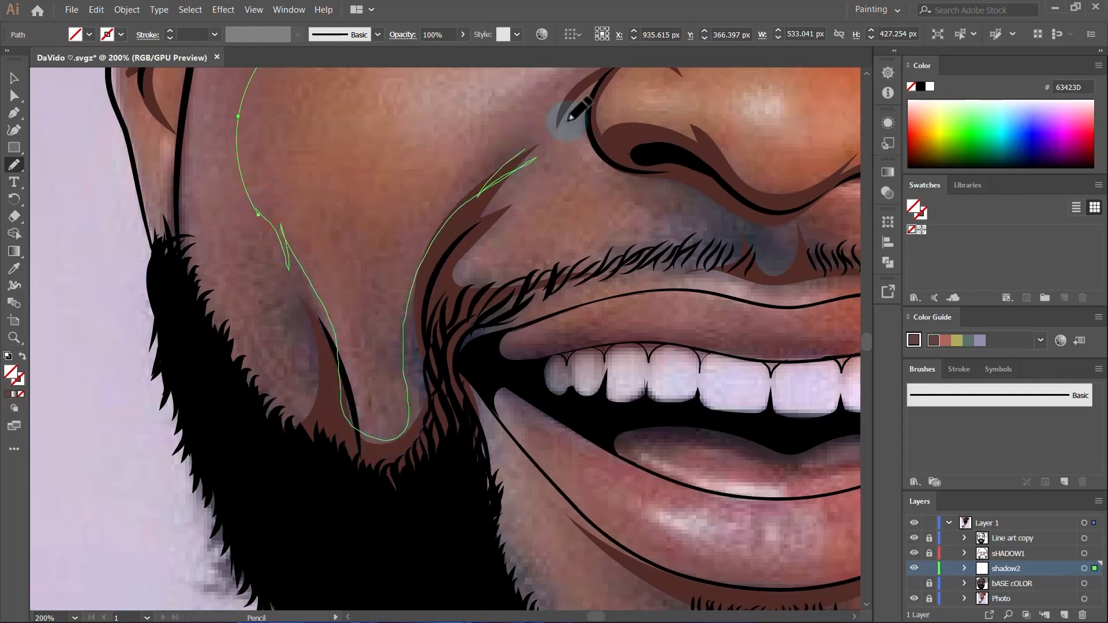
pyautogui.moveTo(589, 279)
pyautogui.mouseDown()
pyautogui.moveTo(460, 329)
pyautogui.moveTo(440, 401)
pyautogui.moveTo(463, 510)
pyautogui.moveTo(289, 448)
pyautogui.moveTo(232, 358)
pyautogui.moveTo(191, 225)
pyautogui.mouseUp()
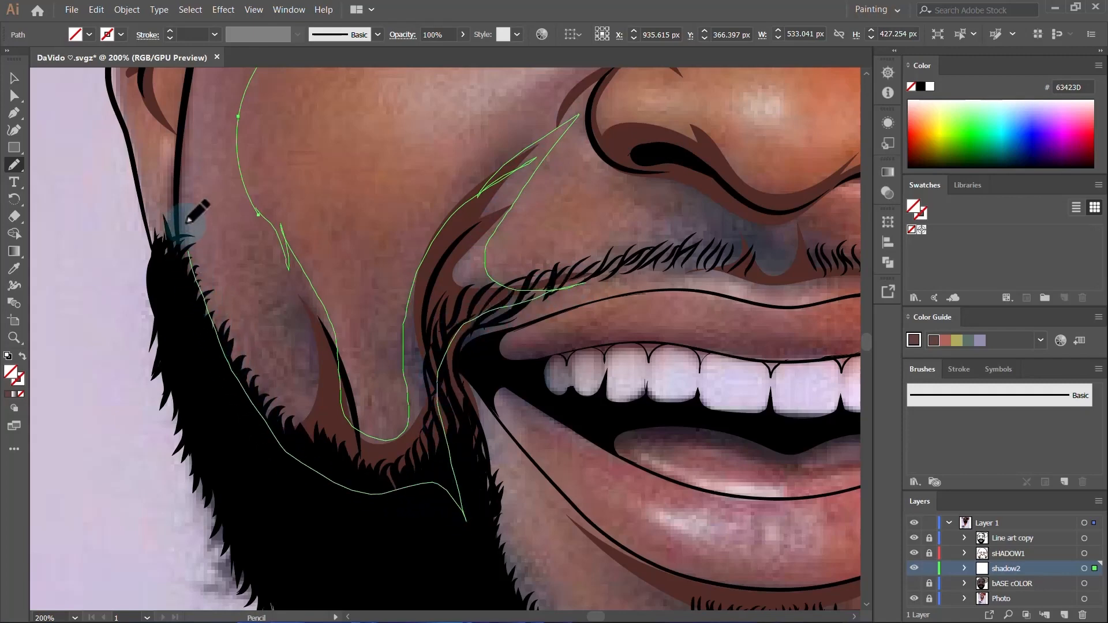
# Step: Run the outline up through the ear and along the cap edge, close it as a filled shadow, and deselect it
pyautogui.moveTo(188, 119); pyautogui.dragTo(190, 120)
pyautogui.scroll(5, 202, 150)
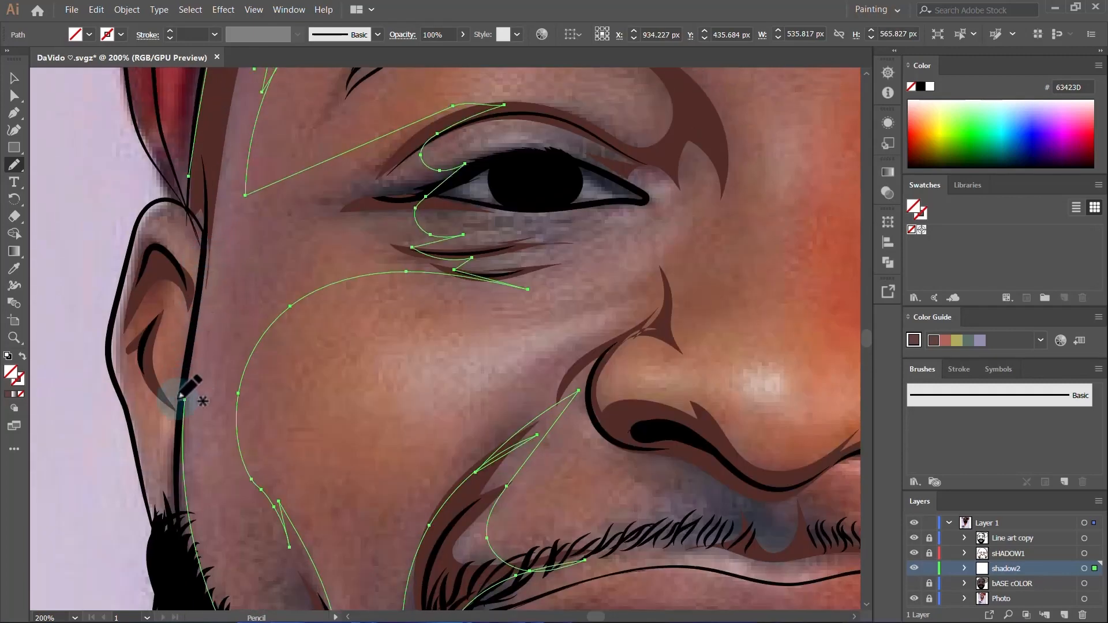
pyautogui.moveTo(191, 300)
pyautogui.mouseDown()
pyautogui.moveTo(155, 349)
pyautogui.moveTo(163, 385)
pyautogui.mouseUp()
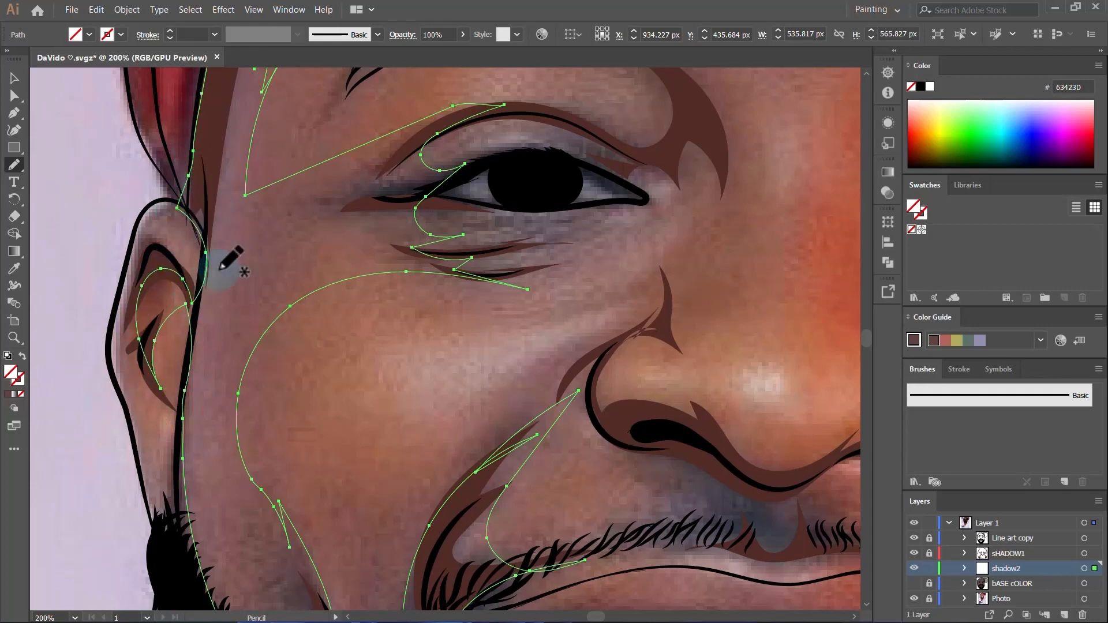
pyautogui.scroll(4, 223, 235)
pyautogui.moveTo(254, 299); pyautogui.dragTo(262, 285)
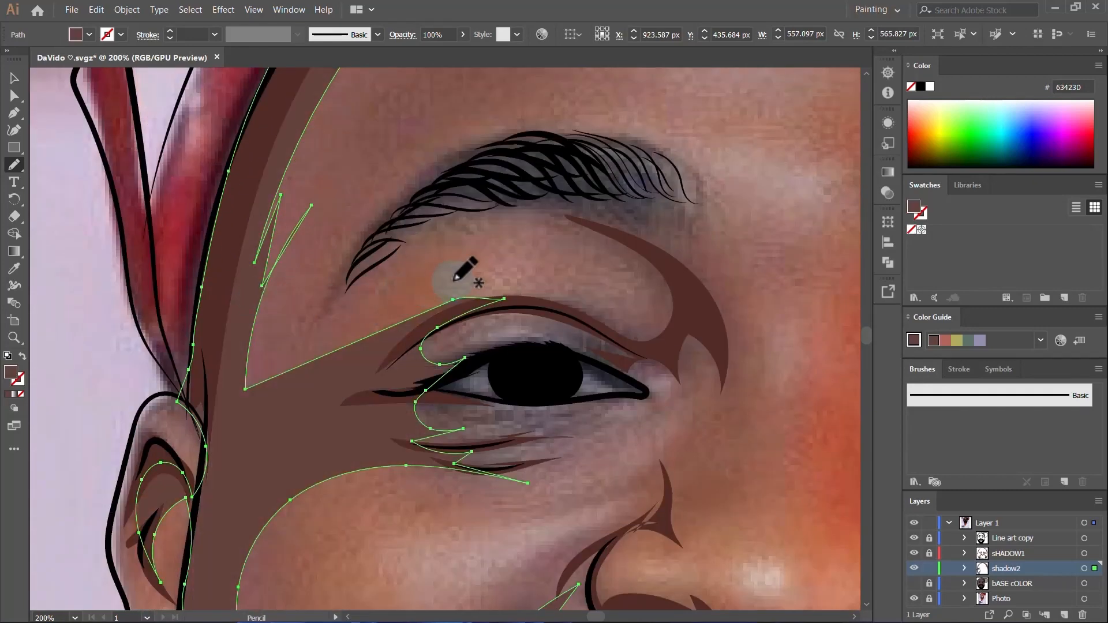
pyautogui.press('v')
pyautogui.click(509, 206)
pyautogui.scroll(-3, 455, 251)
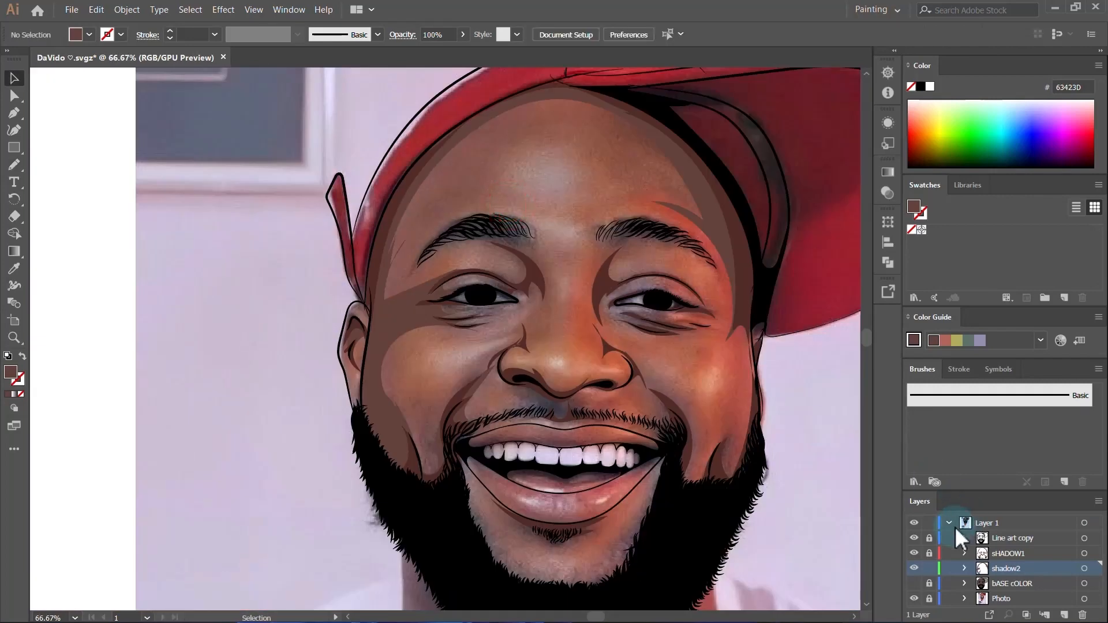
# Step: Show the base colour layer and recolor the forehead and cheek shadow with a brightness of 39%
pyautogui.click(914, 583)
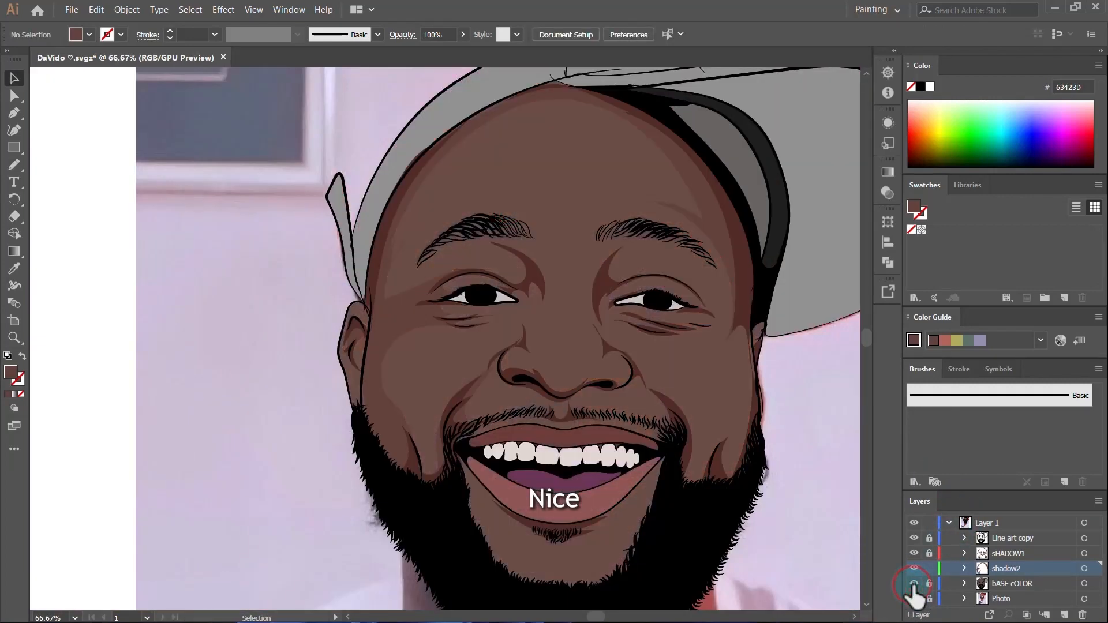
pyautogui.click(311, 295)
pyautogui.scroll(-2, 310, 295)
pyautogui.scroll(1, 499, 191)
pyautogui.scroll(2, 499, 191)
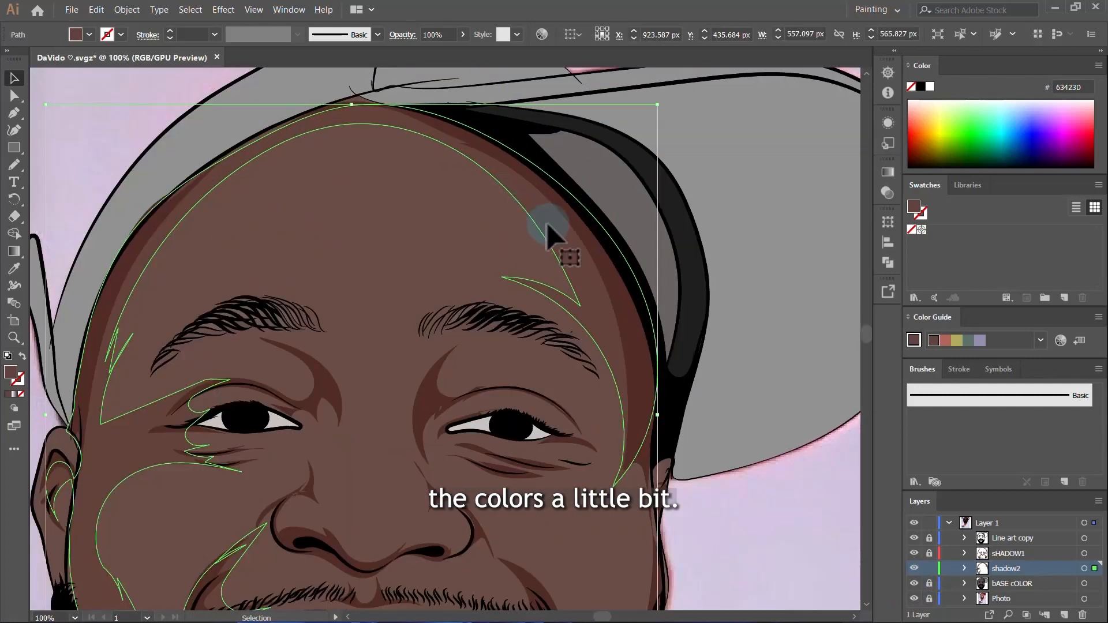
pyautogui.scroll(-2, 216, 234)
pyautogui.scroll(3, 398, 220)
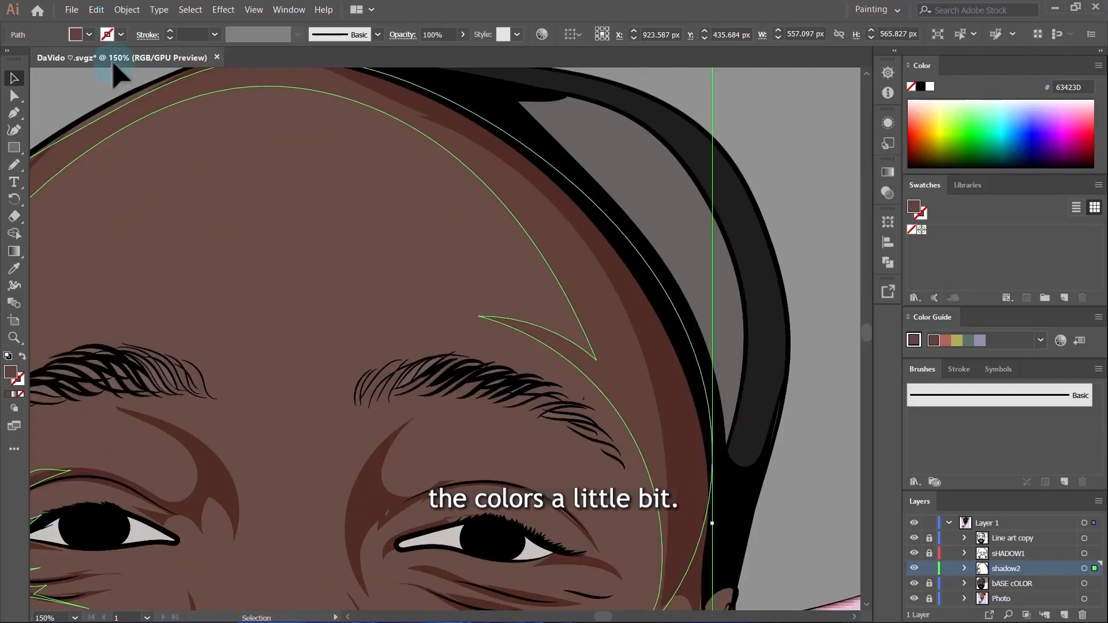
pyautogui.click(96, 11)
pyautogui.moveTo(314, 256)
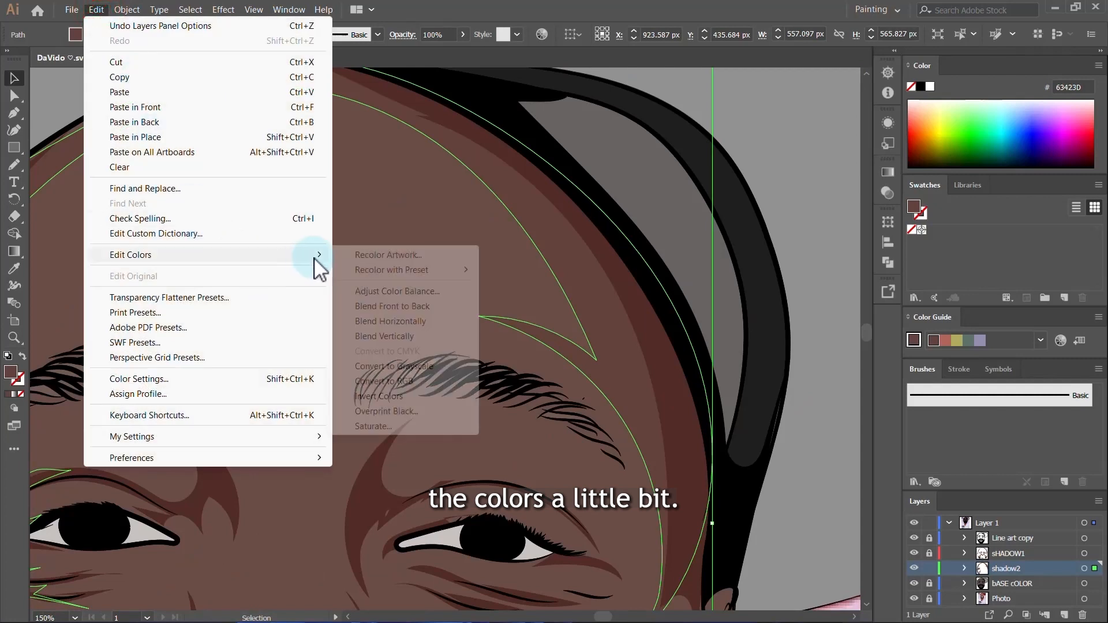
pyautogui.moveTo(460, 281)
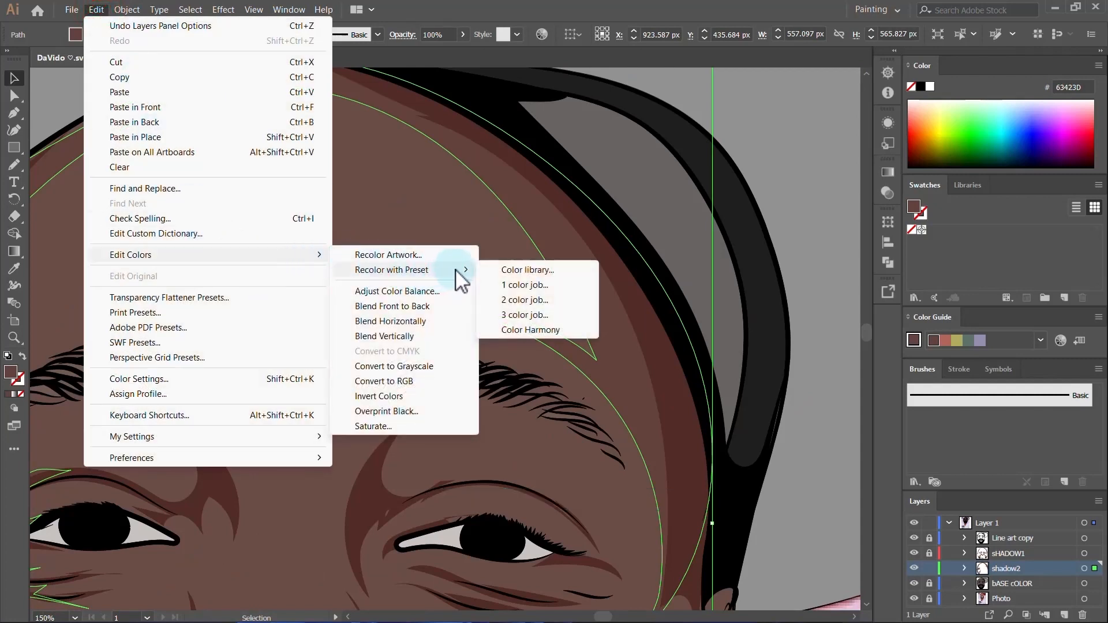
pyautogui.click(556, 332)
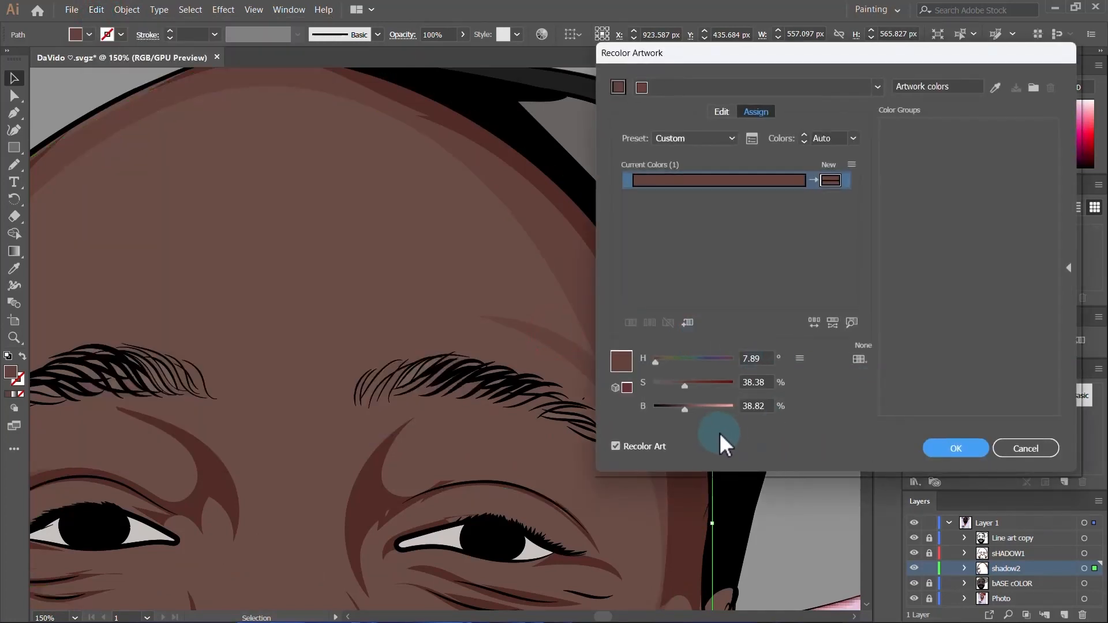
pyautogui.click(684, 410)
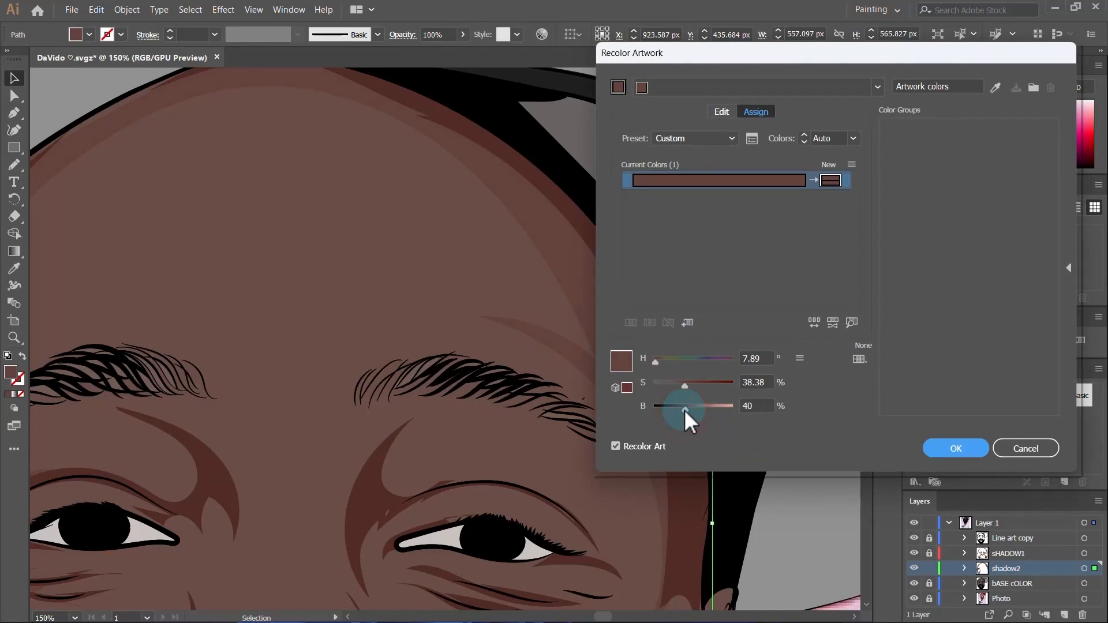
pyautogui.click(684, 409)
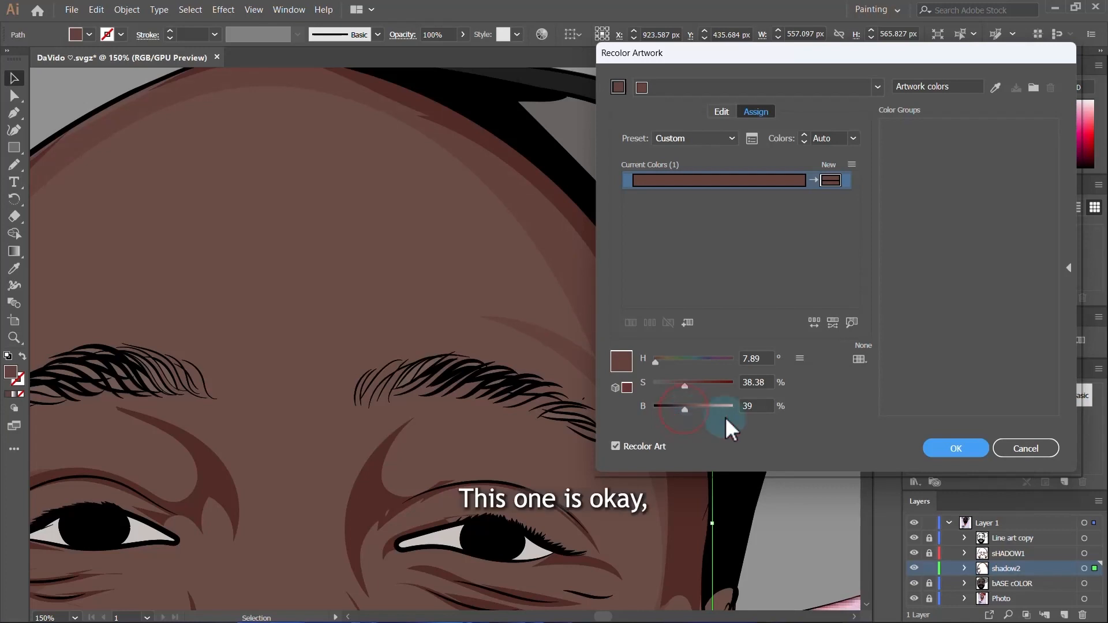
pyautogui.click(947, 447)
pyautogui.click(362, 267)
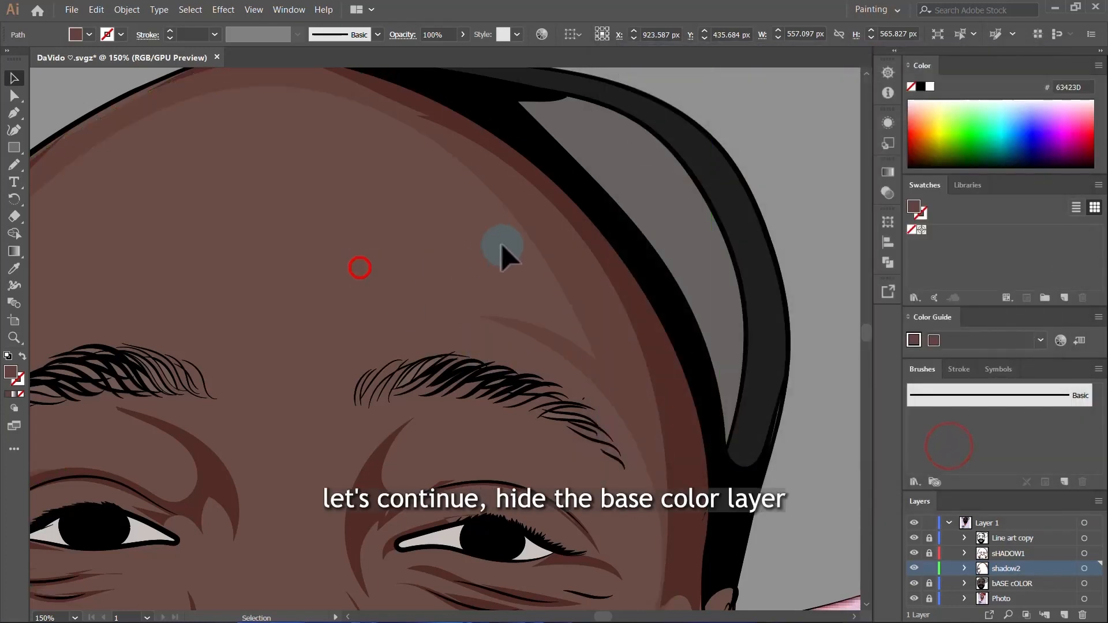
# Step: Hide the base colour layer and trace the shadow beneath the nose along the moustache with the Pencil tool
pyautogui.scroll(-3, 501, 244)
pyautogui.scroll(-3, 612, 349)
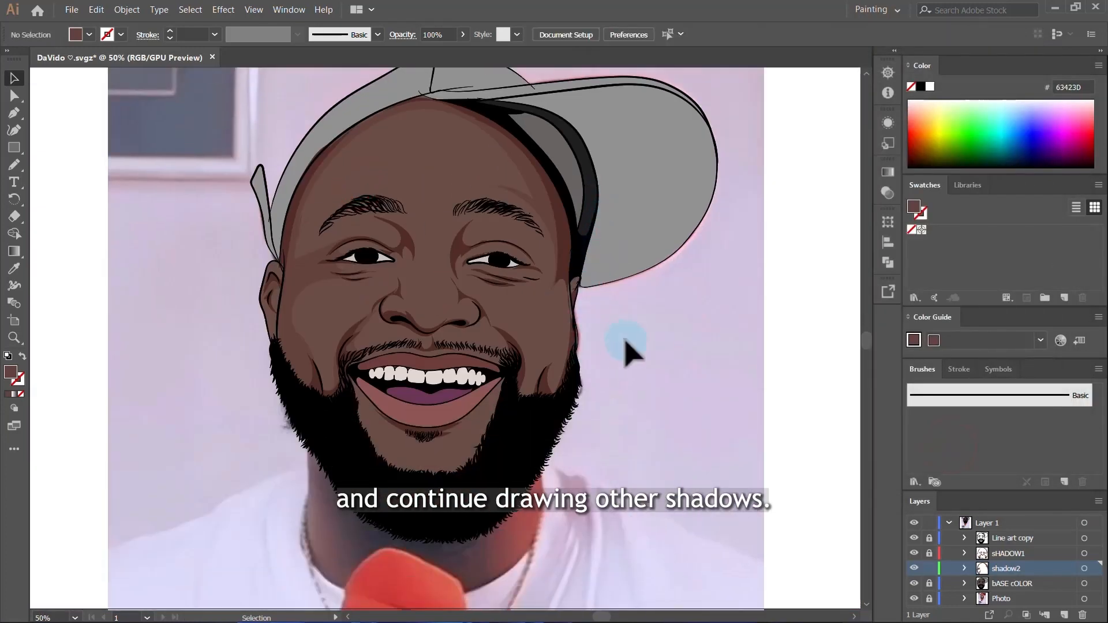
pyautogui.press('n')
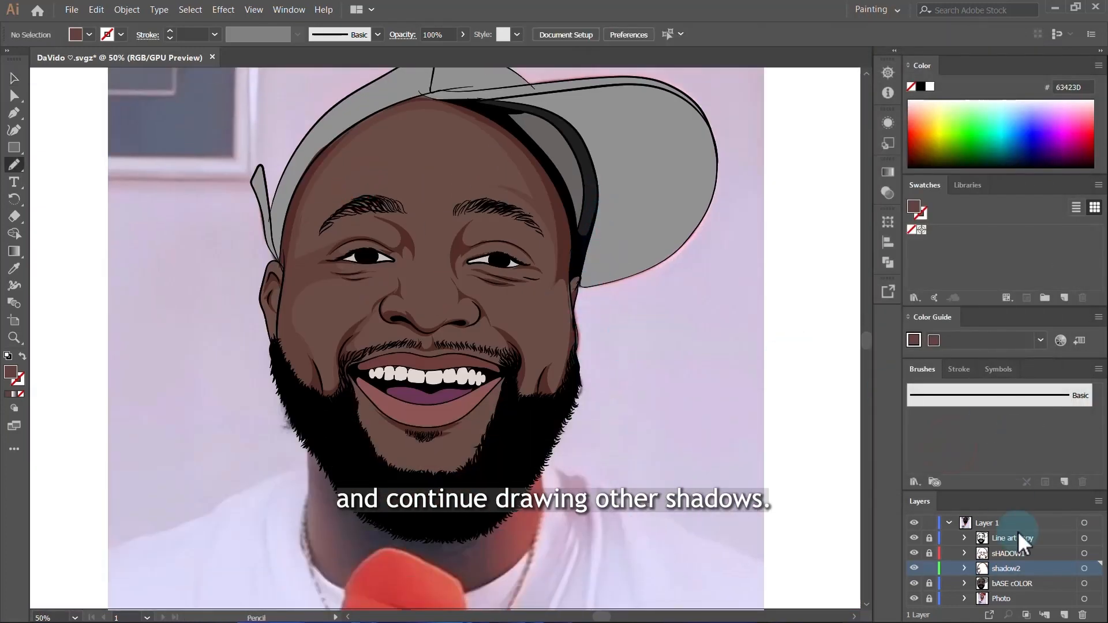
pyautogui.click(915, 584)
pyautogui.scroll(4, 381, 316)
pyautogui.scroll(-2, 466, 300)
pyautogui.moveTo(423, 368); pyautogui.dragTo(446, 350)
pyautogui.scroll(2, 437, 337)
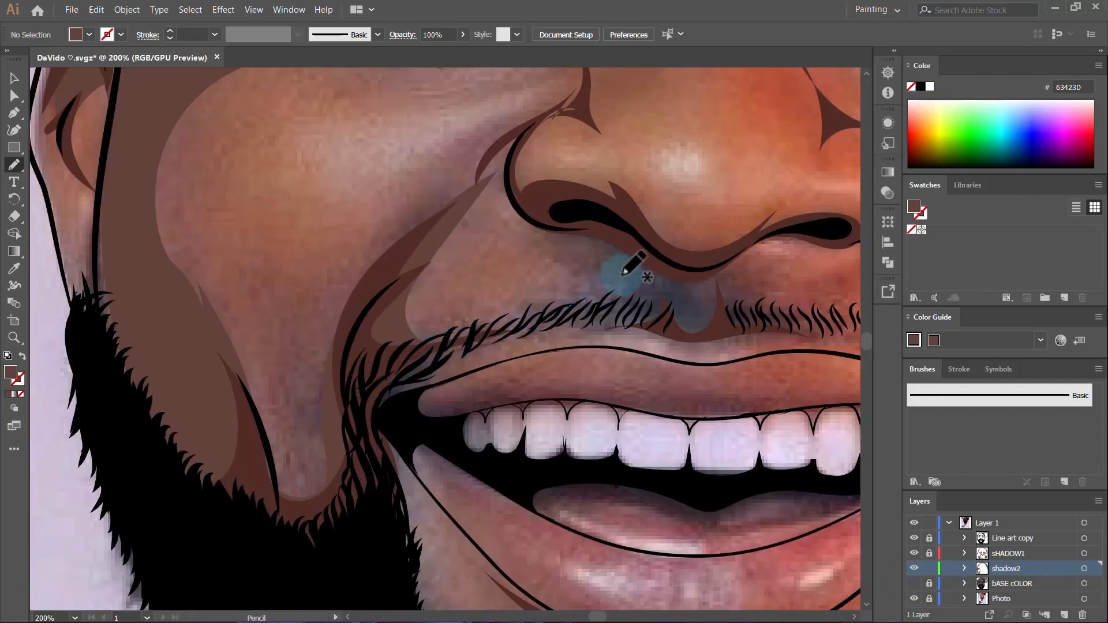
pyautogui.moveTo(568, 230)
pyautogui.mouseDown()
pyautogui.moveTo(612, 291)
pyautogui.moveTo(559, 312)
pyautogui.moveTo(442, 315)
pyautogui.moveTo(460, 228)
pyautogui.moveTo(510, 161)
pyautogui.moveTo(516, 199)
pyautogui.moveTo(557, 99)
pyautogui.moveTo(457, 140)
pyautogui.moveTo(340, 252)
pyautogui.moveTo(294, 375)
pyautogui.moveTo(252, 385)
pyautogui.moveTo(265, 453)
pyautogui.moveTo(366, 462)
pyautogui.moveTo(559, 354)
pyautogui.mouseUp()
# Step: Trace the brim-side face shadow from the brow end around the eye, cheek, smile line, jaw and face edge, and deselect it
pyautogui.moveTo(588, 281)
pyautogui.mouseDown()
pyautogui.moveTo(544, 323)
pyautogui.moveTo(442, 290)
pyautogui.moveTo(456, 356)
pyautogui.moveTo(504, 427)
pyautogui.moveTo(514, 461)
pyautogui.moveTo(562, 472)
pyautogui.moveTo(629, 363)
pyautogui.moveTo(625, 222)
pyautogui.moveTo(639, 167)
pyautogui.mouseUp()
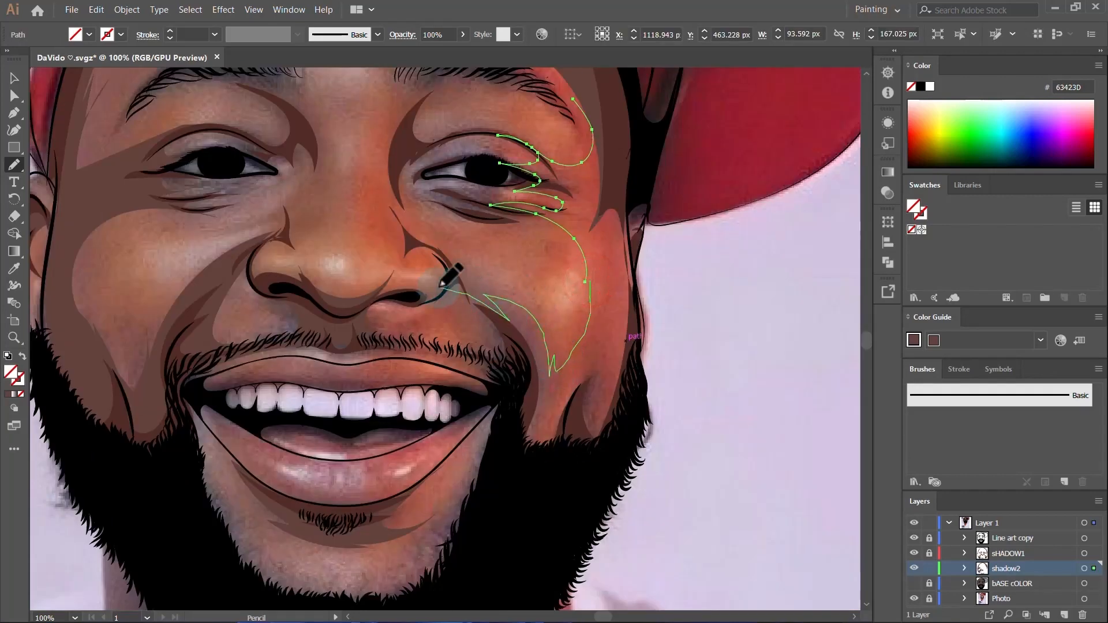
pyautogui.scroll(7, 640, 166)
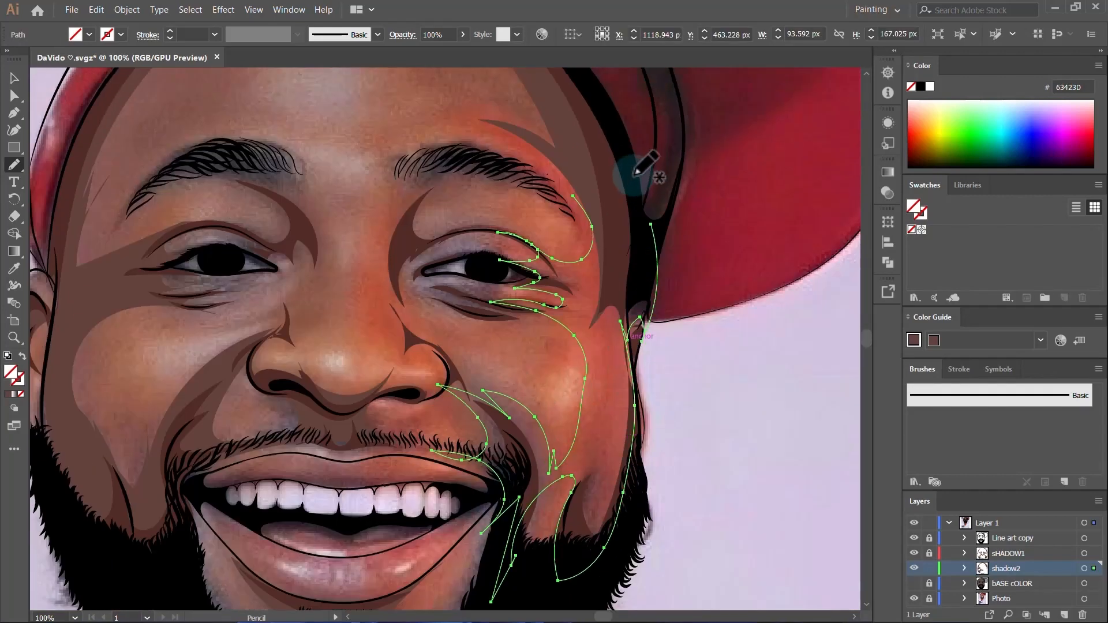
pyautogui.moveTo(651, 321)
pyautogui.mouseDown()
pyautogui.moveTo(595, 271)
pyautogui.moveTo(622, 324)
pyautogui.moveTo(588, 304)
pyautogui.moveTo(600, 274)
pyautogui.moveTo(604, 345)
pyautogui.mouseUp()
pyautogui.hotkey('ctrl', 'z')
pyautogui.hotkey('ctrl', 'z')
pyautogui.scroll(2, 555, 327)
pyautogui.scroll(-3, 555, 327)
pyautogui.press('v')
pyautogui.click(450, 191)
pyautogui.scroll(-2, 670, 309)
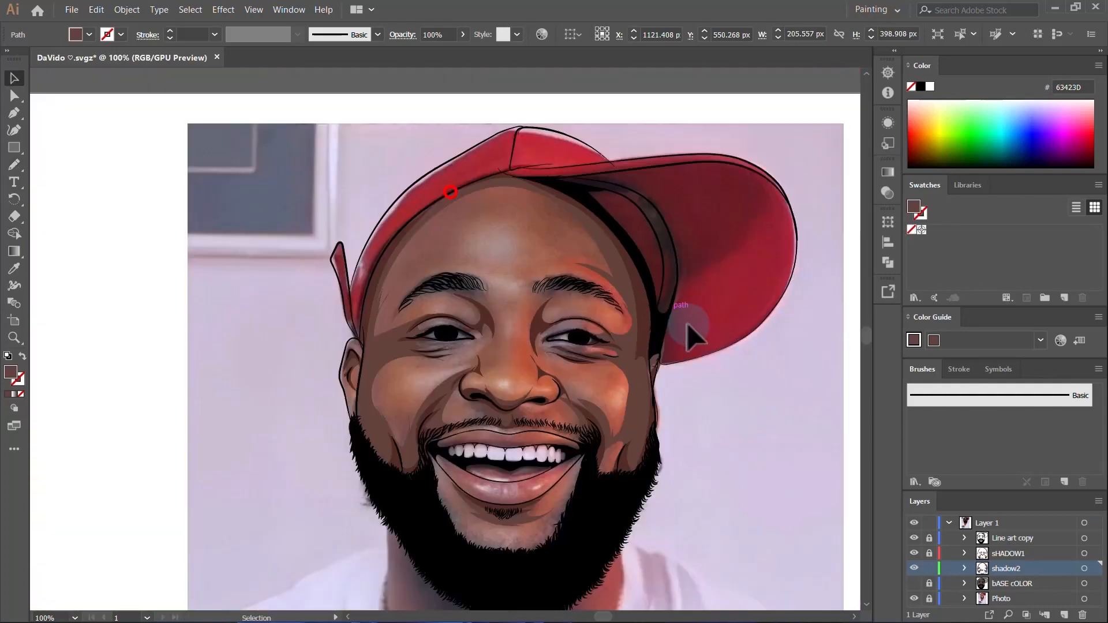
# Step: Trace a filled shadow from the brim-side inner brow down the side of the nose and around the nostril, and deselect it
pyautogui.click(913, 584)
pyautogui.click(912, 584)
pyautogui.press('n')
pyautogui.scroll(4, 511, 341)
pyautogui.scroll(-5, 548, 251)
pyautogui.scroll(1, 594, 161)
pyautogui.moveTo(516, 140)
pyautogui.mouseDown()
pyautogui.moveTo(503, 191)
pyautogui.moveTo(551, 260)
pyautogui.moveTo(597, 288)
pyautogui.moveTo(577, 372)
pyautogui.moveTo(718, 326)
pyautogui.moveTo(643, 210)
pyautogui.moveTo(495, 44)
pyautogui.moveTo(488, 218)
pyautogui.moveTo(527, 168)
pyautogui.moveTo(740, 107)
pyautogui.moveTo(466, 246)
pyautogui.moveTo(471, 380)
pyautogui.mouseUp()
pyautogui.scroll(3, 522, 196)
pyautogui.hotkey('ctrl', 'z')
pyautogui.moveTo(508, 245)
pyautogui.mouseDown()
pyautogui.moveTo(557, 228)
pyautogui.moveTo(698, 106)
pyautogui.moveTo(469, 314)
pyautogui.moveTo(493, 446)
pyautogui.moveTo(519, 431)
pyautogui.mouseUp()
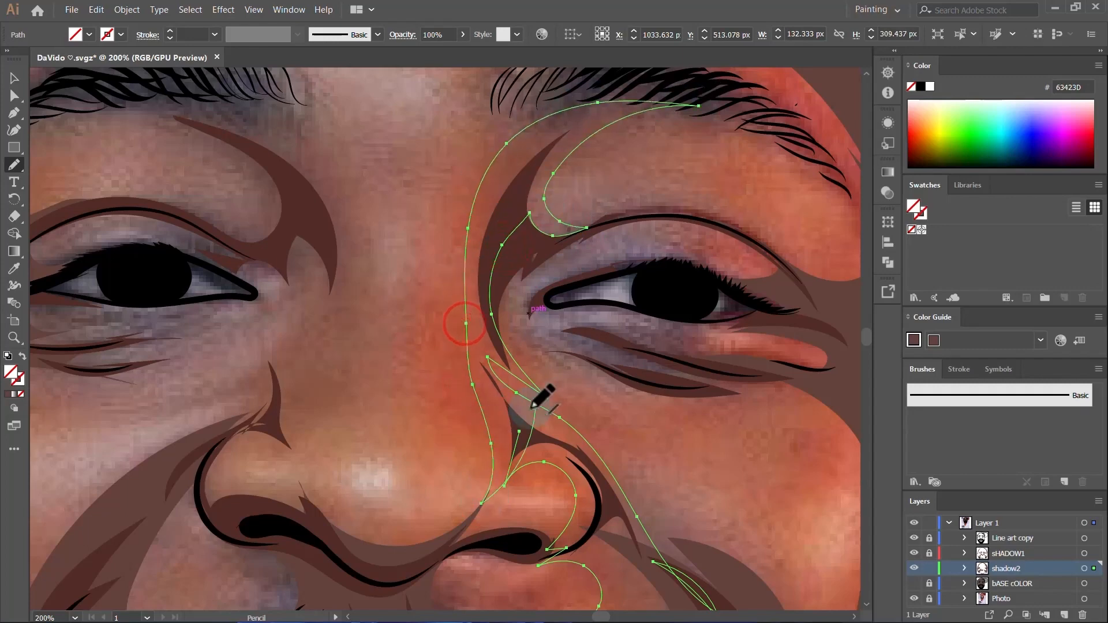
pyautogui.press(',')
pyautogui.scroll(-4, 537, 392)
pyautogui.scroll(-2, 552, 346)
pyautogui.press('v')
pyautogui.click(678, 335)
# Step: Show the base colour layer temporarily to examine the second shadow tone against the base skin, and hide it again
pyautogui.click(913, 582)
pyautogui.click(761, 448)
pyautogui.scroll(-2, 476, 392)
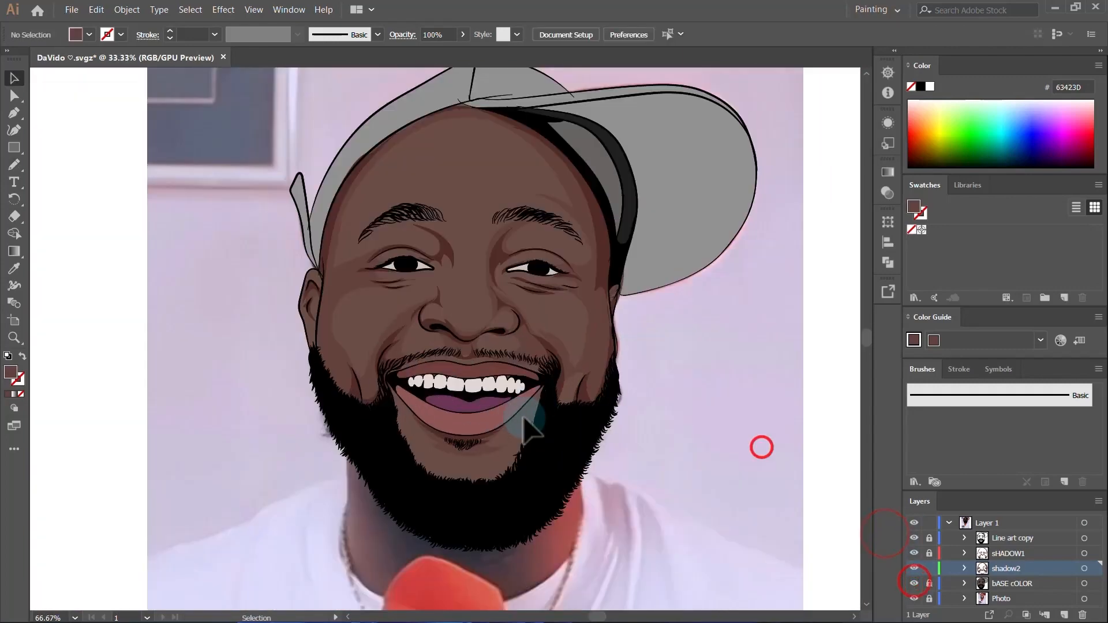
pyautogui.scroll(2, 528, 407)
pyautogui.scroll(-3, 608, 401)
pyautogui.scroll(3, 626, 399)
pyautogui.click(914, 583)
pyautogui.scroll(-1, 519, 254)
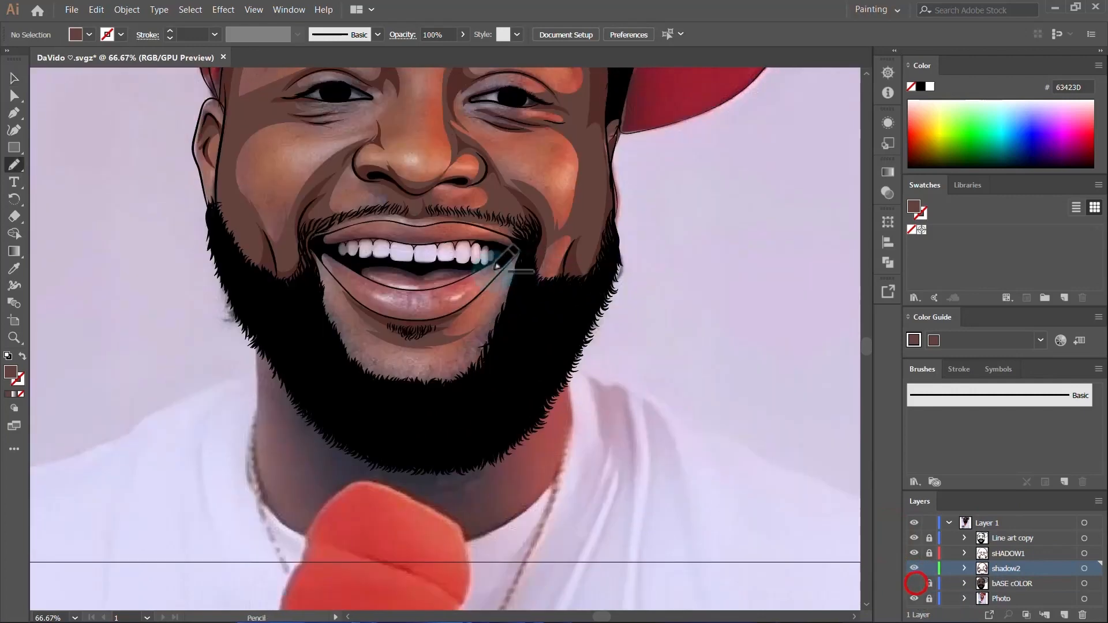
# Step: Trace the shadow around the chin, from the mouth corners beneath the lower lip and along the inner beard edge
pyautogui.scroll(4, 519, 254)
pyautogui.press('n')
pyautogui.moveTo(668, 138)
pyautogui.mouseDown()
pyautogui.moveTo(597, 228)
pyautogui.moveTo(537, 393)
pyautogui.moveTo(468, 472)
pyautogui.moveTo(238, 390)
pyautogui.moveTo(123, 292)
pyautogui.moveTo(296, 595)
pyautogui.moveTo(680, 111)
pyautogui.moveTo(673, 211)
pyautogui.mouseUp()
pyautogui.scroll(-4, 673, 211)
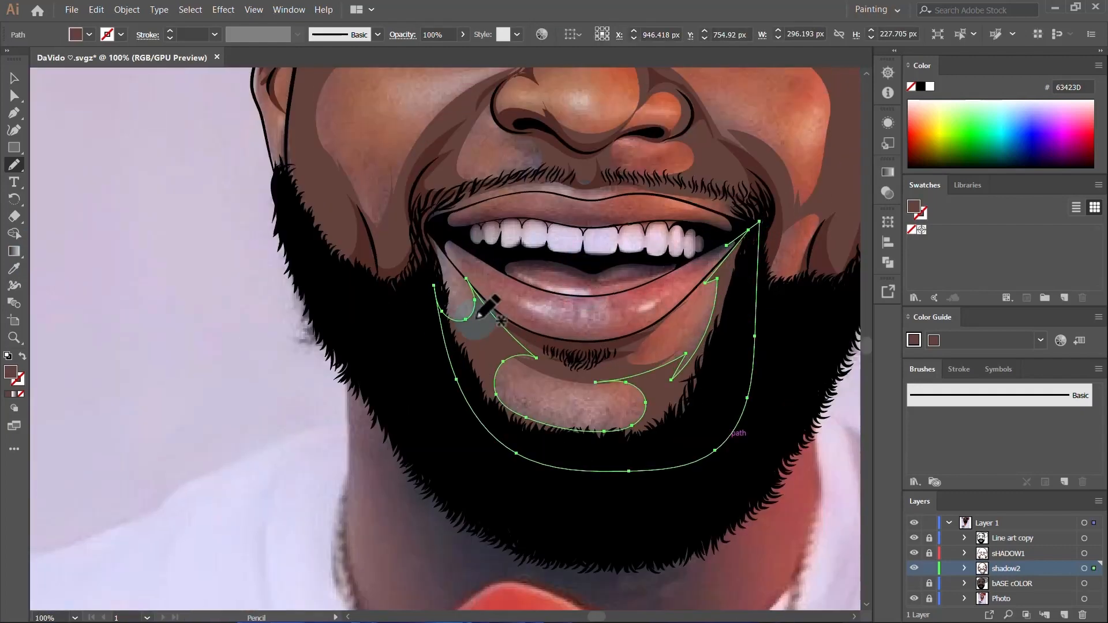
# Step: Trace the ear-side inner eye shadow from beneath the eyebrow around the eye corner and down to the nose, and deselect it
pyautogui.scroll(3, 376, 361)
pyautogui.scroll(4, 586, 237)
pyautogui.scroll(-3, 635, 237)
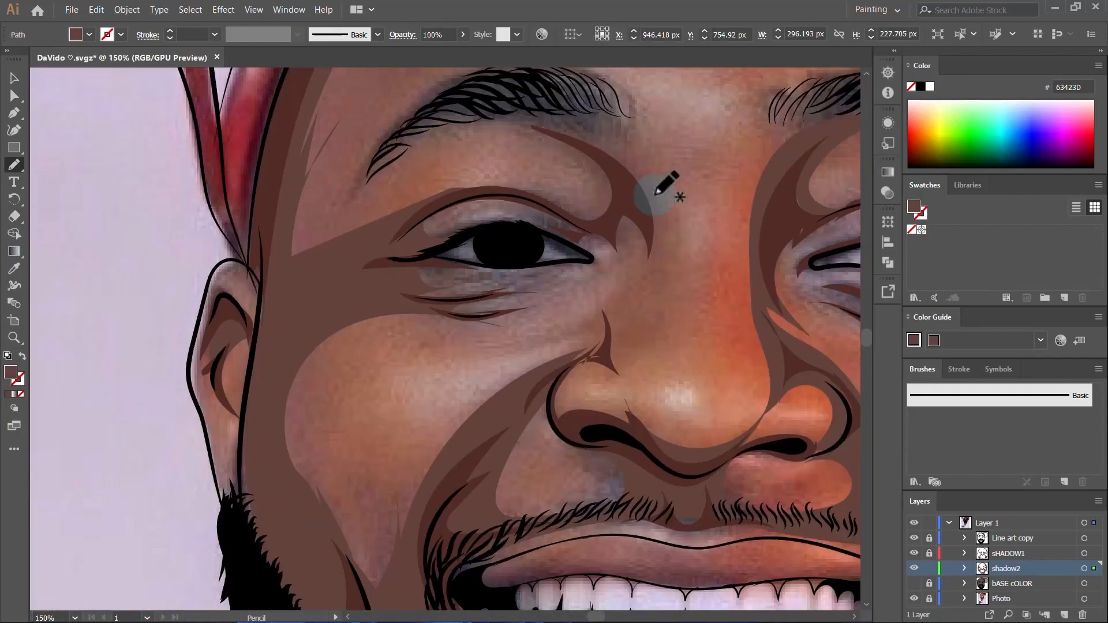
pyautogui.scroll(3, 485, 222)
pyautogui.moveTo(522, 177)
pyautogui.mouseDown()
pyautogui.moveTo(346, 154)
pyautogui.moveTo(532, 107)
pyautogui.moveTo(649, 174)
pyautogui.moveTo(686, 210)
pyautogui.moveTo(663, 315)
pyautogui.moveTo(599, 466)
pyautogui.moveTo(547, 465)
pyautogui.moveTo(592, 405)
pyautogui.moveTo(635, 279)
pyautogui.moveTo(604, 319)
pyautogui.moveTo(583, 288)
pyautogui.moveTo(494, 273)
pyautogui.moveTo(504, 260)
pyautogui.moveTo(428, 231)
pyautogui.moveTo(488, 233)
pyautogui.mouseUp()
pyautogui.scroll(1, 530, 248)
pyautogui.press('v')
pyautogui.click(752, 330)
pyautogui.scroll(-3, 646, 297)
pyautogui.scroll(3, 606, 341)
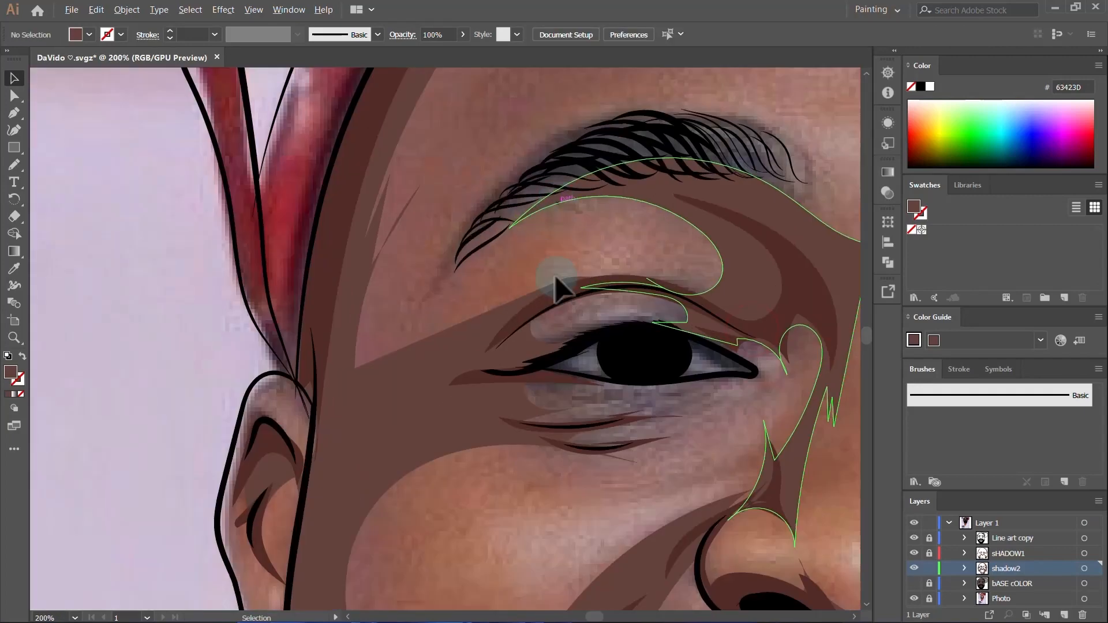
# Step: Add another closed shadow shape near the ear-side eye with the Pencil tool and deselect it
pyautogui.click(537, 299)
pyautogui.press('n')
pyautogui.moveTo(574, 350)
pyautogui.mouseDown()
pyautogui.moveTo(426, 357)
pyautogui.moveTo(447, 70)
pyautogui.moveTo(451, 473)
pyautogui.moveTo(570, 353)
pyautogui.mouseUp()
pyautogui.scroll(2, 569, 344)
pyautogui.press('v')
pyautogui.click(692, 302)
pyautogui.scroll(-4, 527, 326)
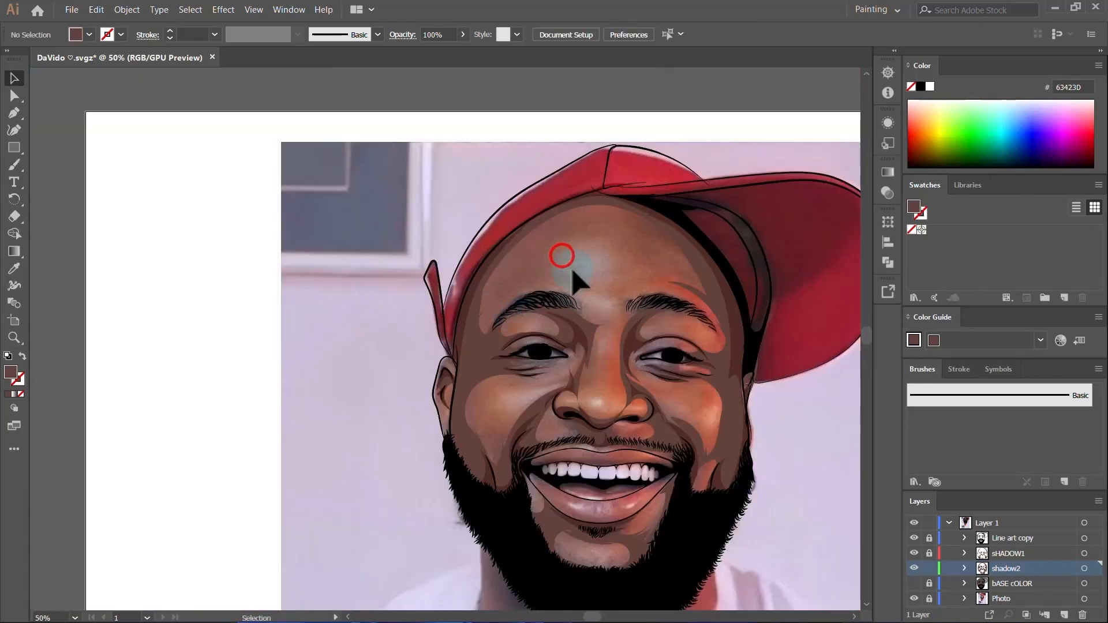
# Step: Trace a closed cheek shadow about 104 by 152 px from beside the nose down the smile line to the beard, and deselect it
pyautogui.scroll(2, 537, 340)
pyautogui.scroll(-8, 572, 251)
pyautogui.scroll(-3, 577, 450)
pyautogui.scroll(3, 577, 450)
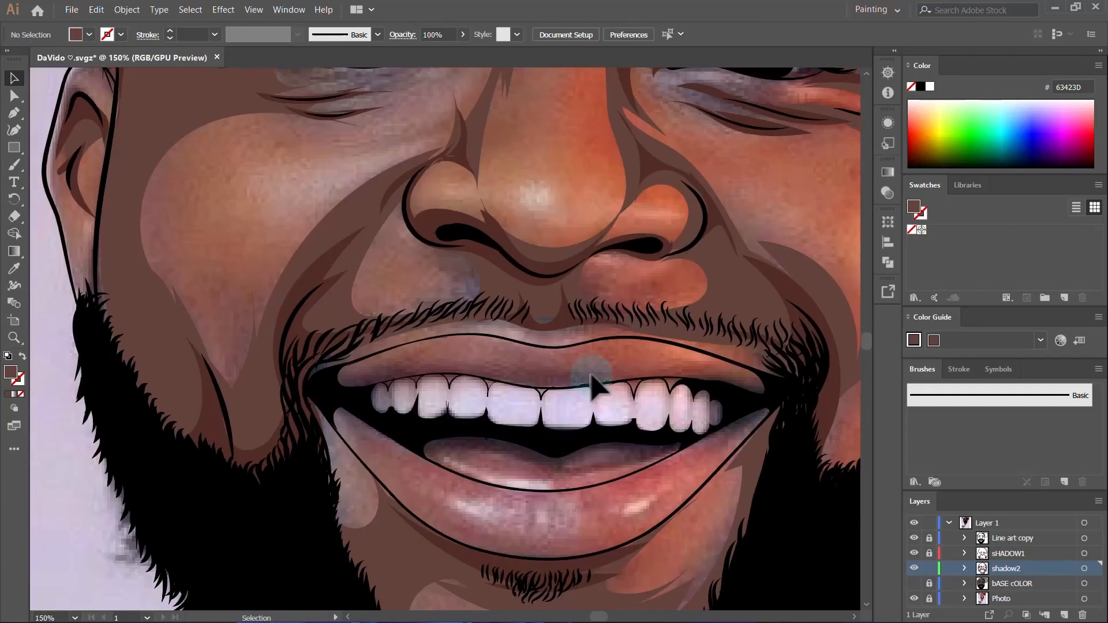
pyautogui.scroll(-1, 519, 346)
pyautogui.scroll(-1, 287, 264)
pyautogui.scroll(2, 286, 271)
pyautogui.press('n')
pyautogui.moveTo(422, 109)
pyautogui.mouseDown()
pyautogui.moveTo(279, 292)
pyautogui.moveTo(234, 271)
pyautogui.moveTo(375, 218)
pyautogui.moveTo(421, 112)
pyautogui.mouseUp()
pyautogui.scroll(2, 410, 185)
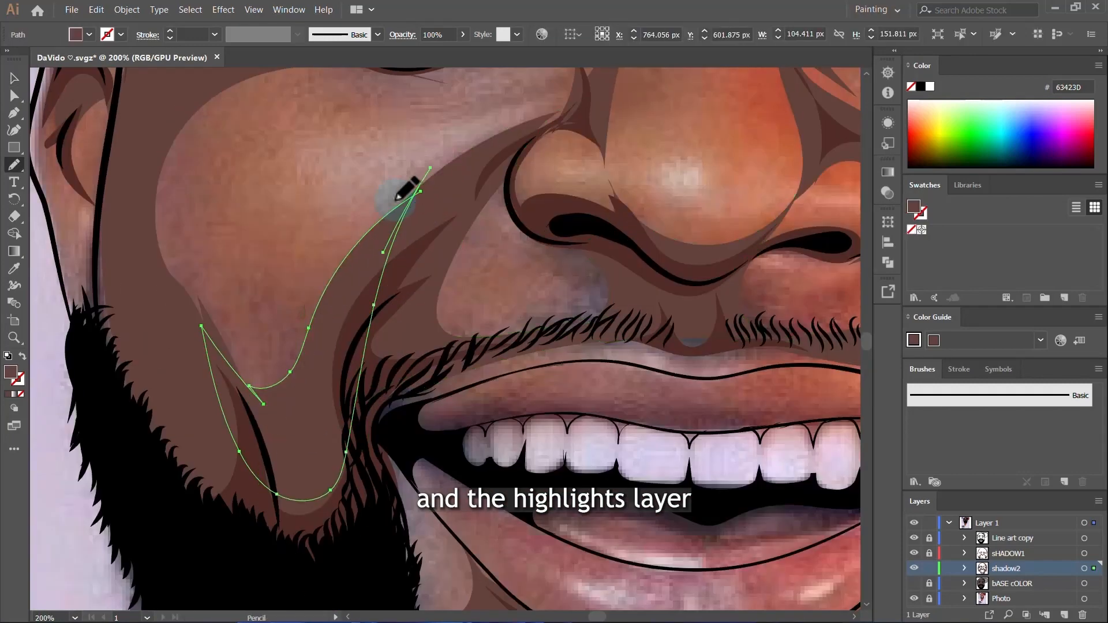
pyautogui.press('v')
pyautogui.moveTo(304, 150); pyautogui.dragTo(323, 268)
pyautogui.scroll(-2, 323, 269)
pyautogui.scroll(4, 455, 340)
pyautogui.scroll(-3, 485, 369)
pyautogui.click(698, 353)
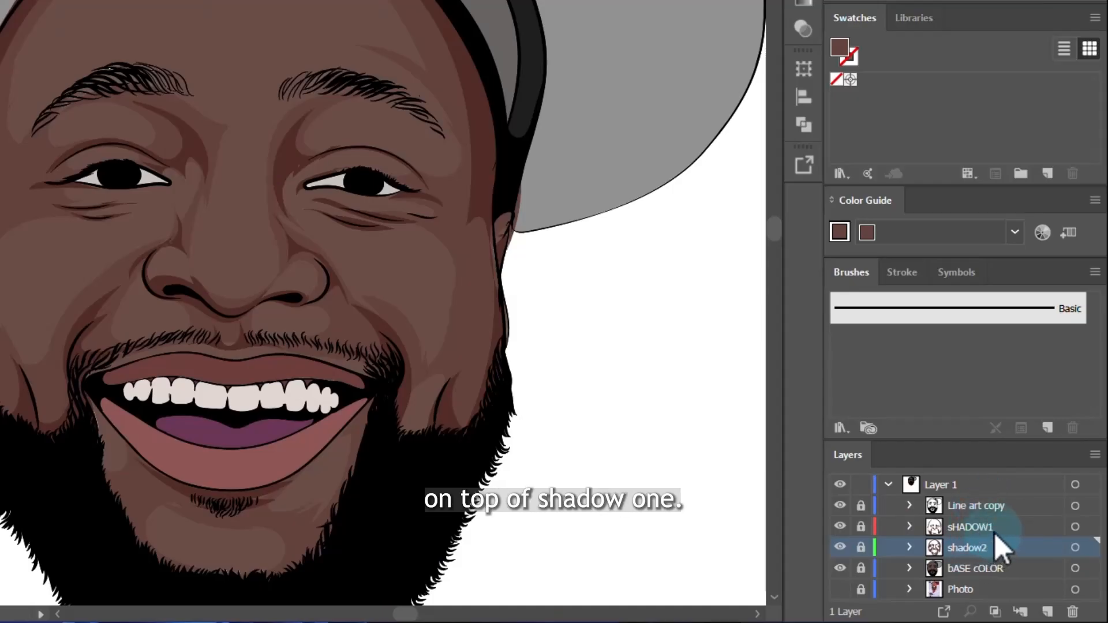
# Step: Add a new layer directly above sHADOW1 and name it Highlights
pyautogui.click(998, 527)
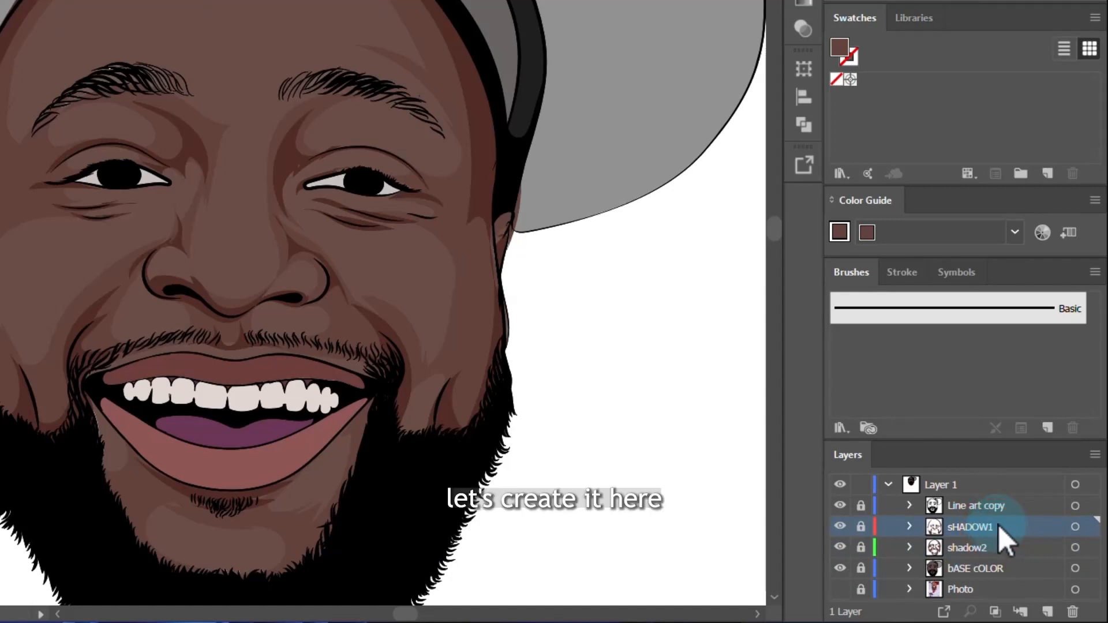
pyautogui.click(1046, 611)
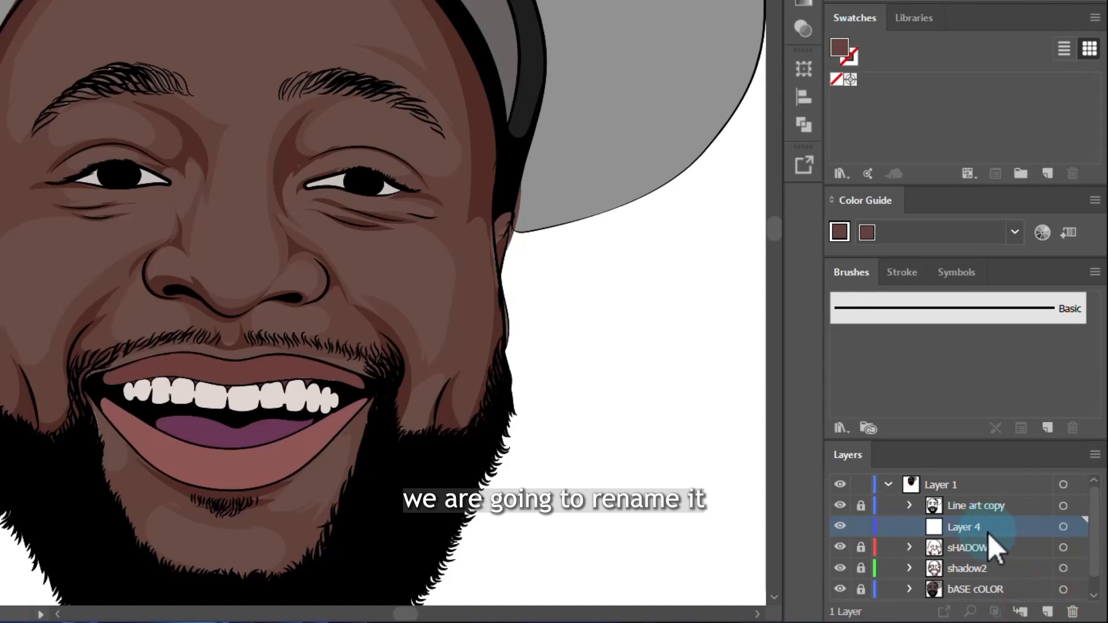
pyautogui.doubleClick(963, 527)
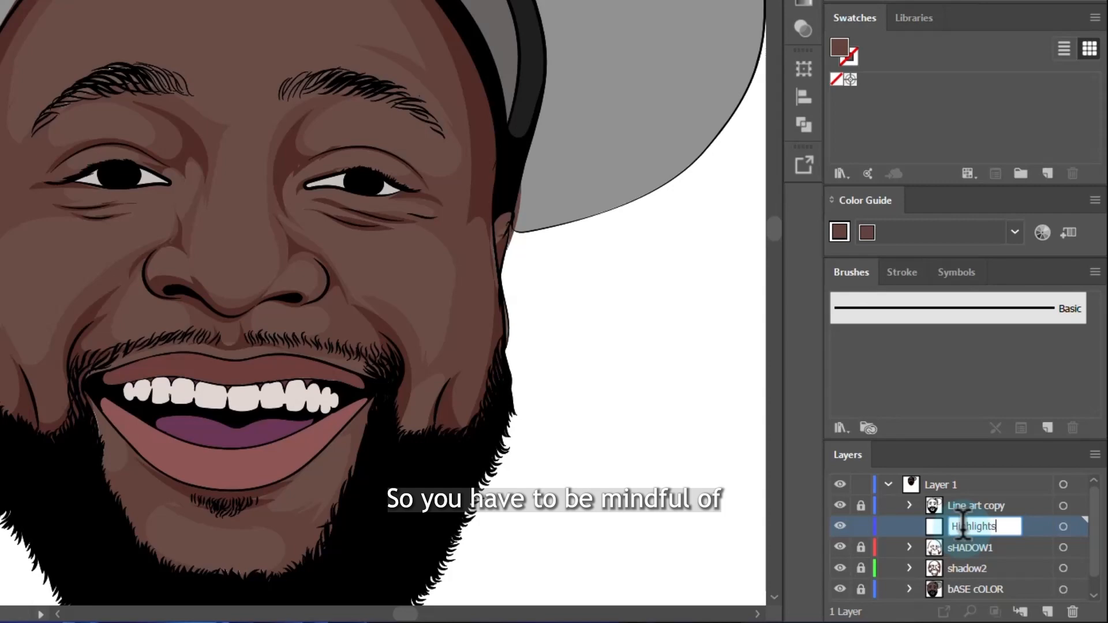
pyautogui.click(653, 284)
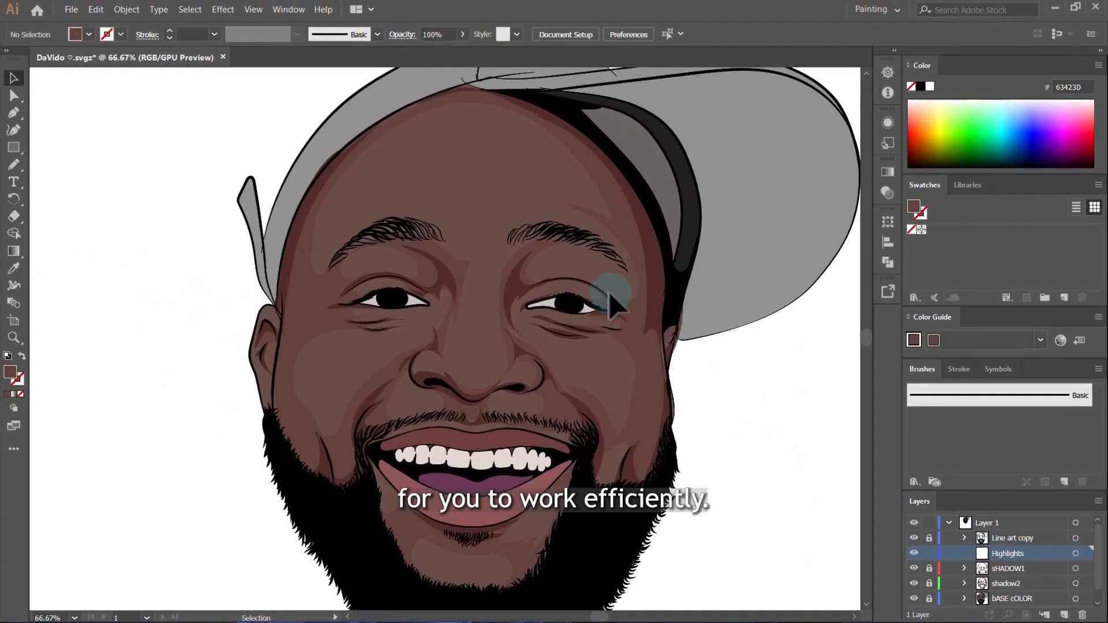
# Step: Examine the shaded portrait as a whole and close up around the mouth, eyes, nose and forehead
pyautogui.scroll(-1, 466, 213)
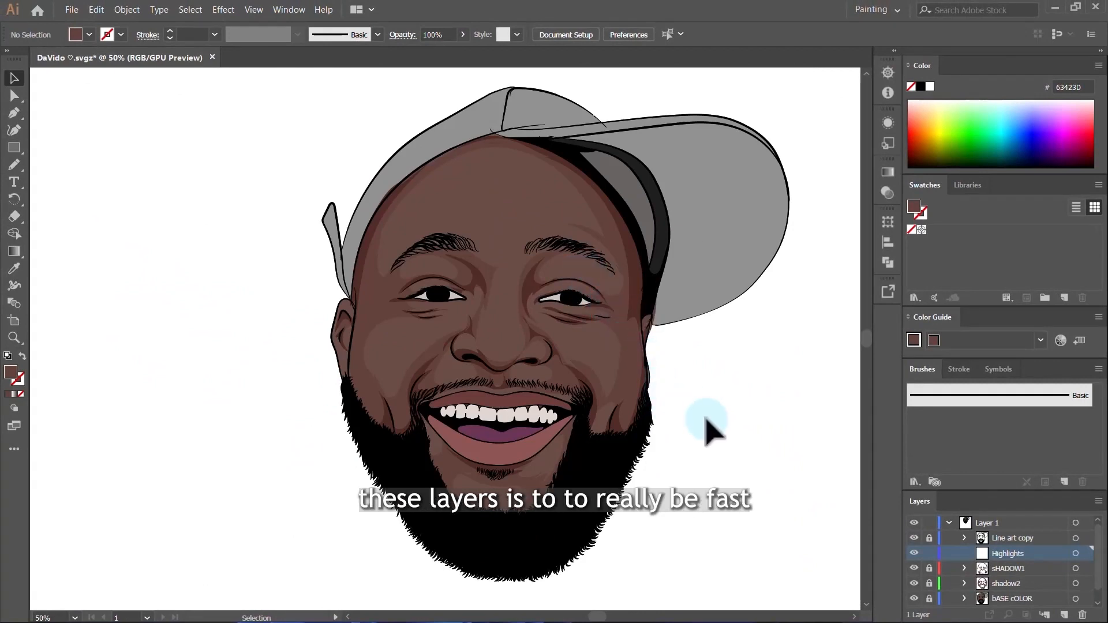
pyautogui.scroll(-1, 568, 427)
pyautogui.scroll(4, 600, 432)
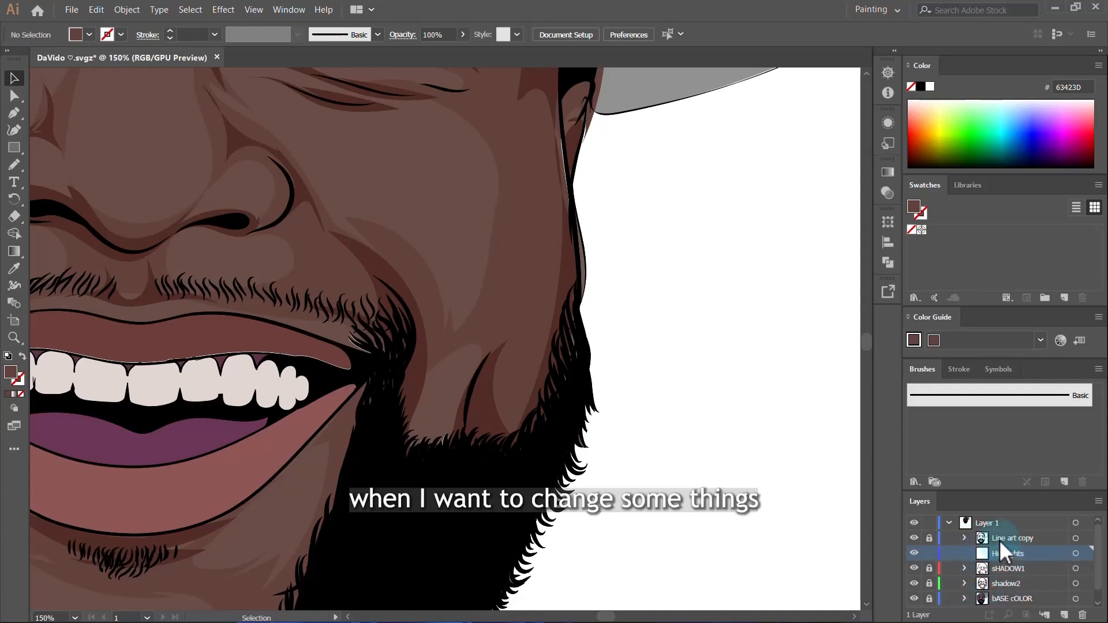
pyautogui.scroll(-1, 594, 319)
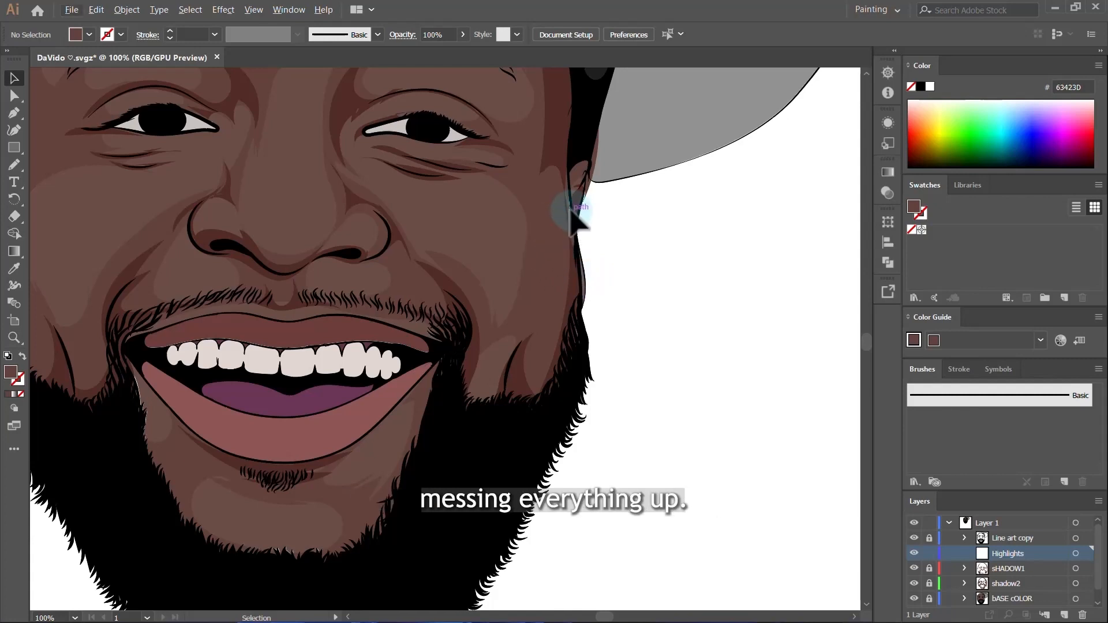
pyautogui.scroll(-5, 510, 296)
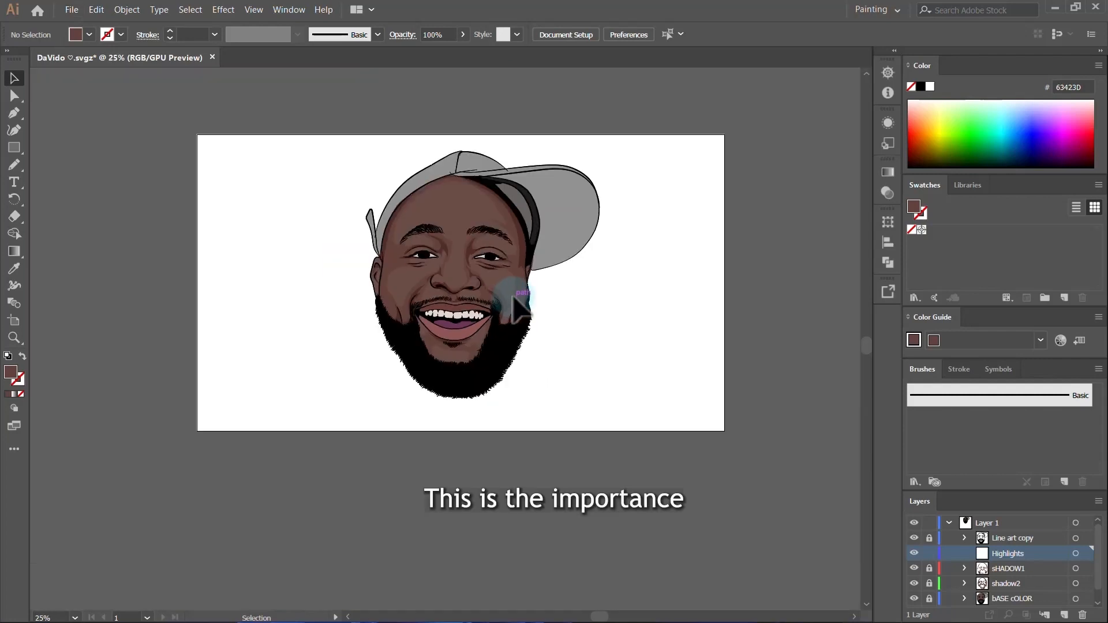
pyautogui.scroll(4, 534, 282)
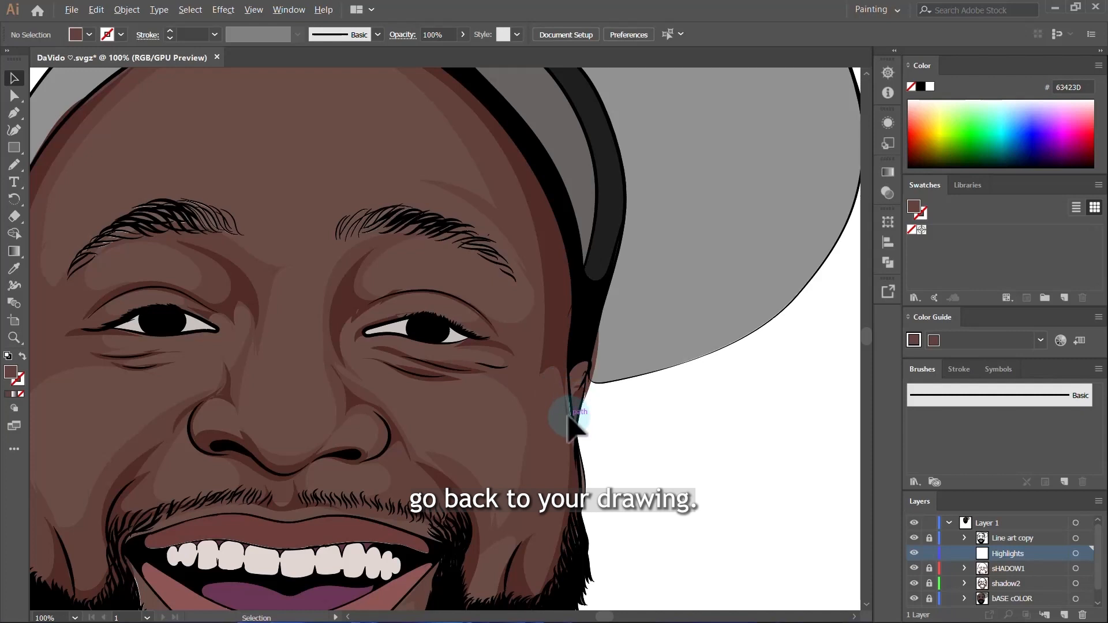
pyautogui.scroll(-1, 569, 424)
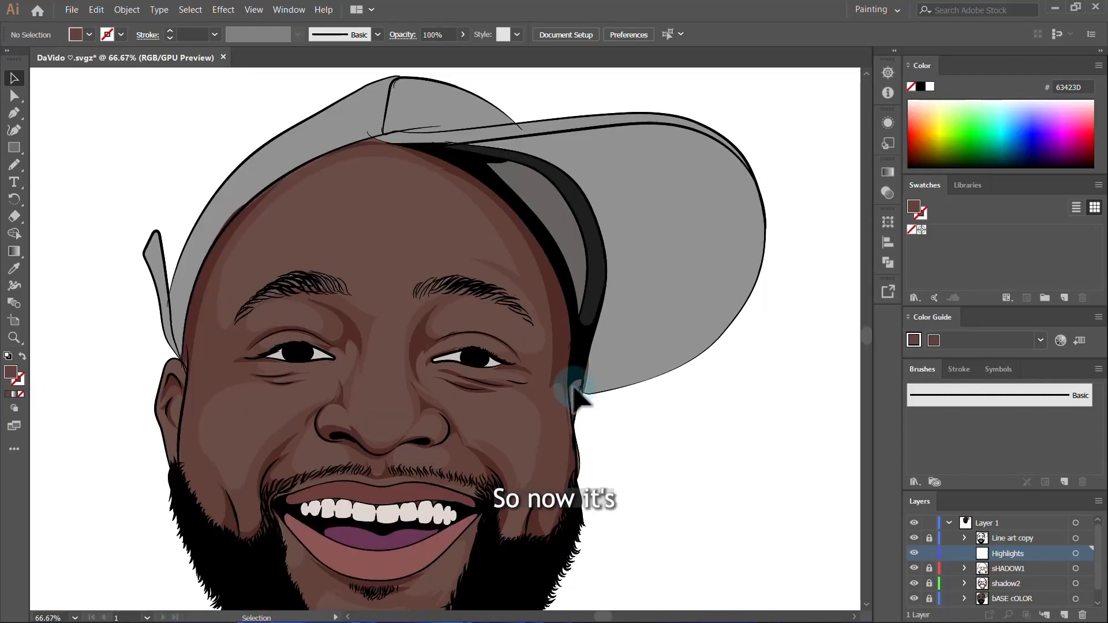
pyautogui.scroll(-2, 577, 328)
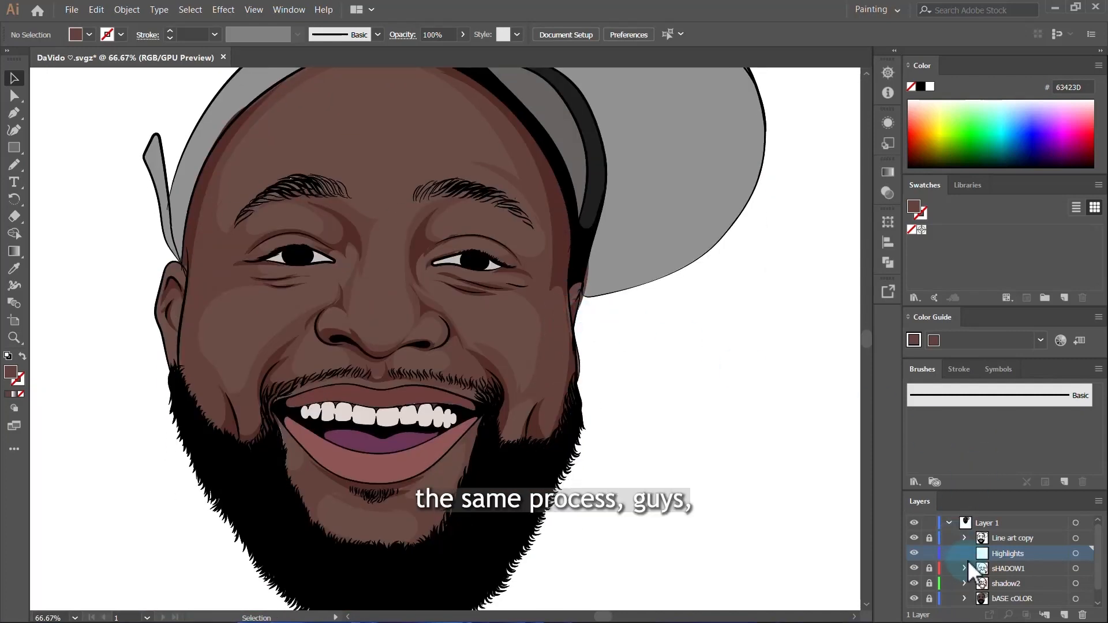
pyautogui.scroll(3, 408, 217)
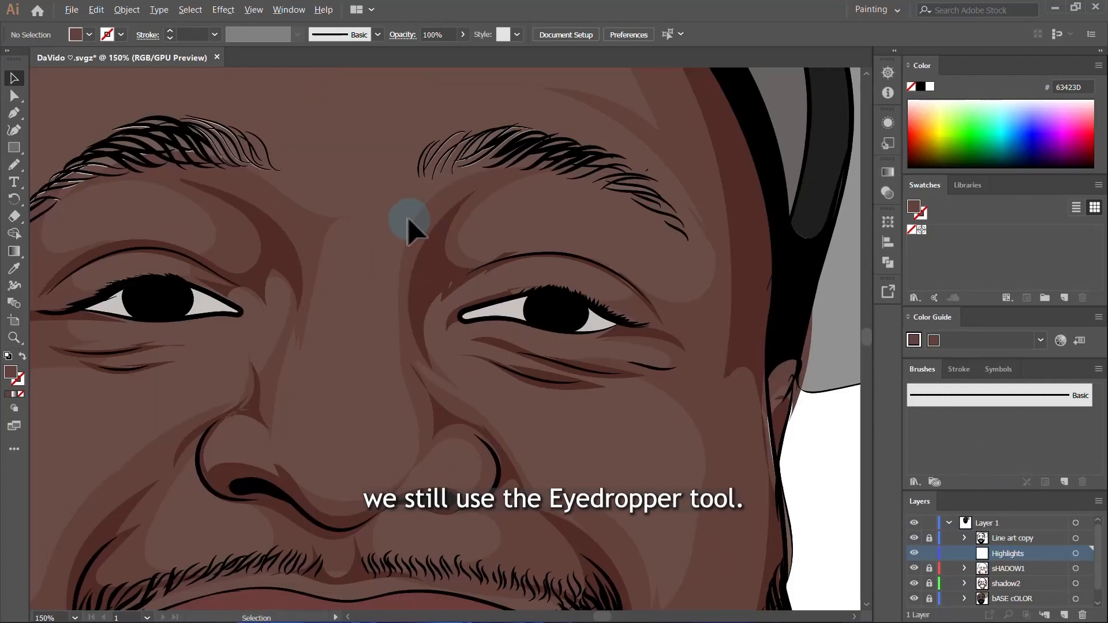
pyautogui.scroll(-3, 464, 248)
# Step: Sample the base skin tone from the nose bridge and set the fill to the lighter tone 826A65
pyautogui.click(15, 269)
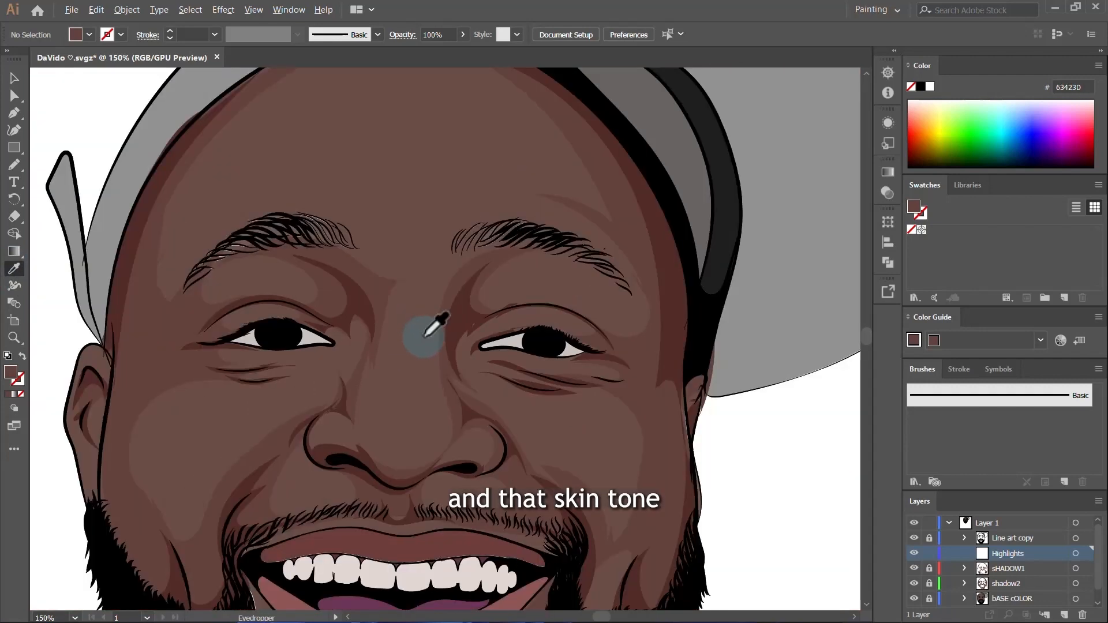
pyautogui.scroll(-2, 407, 347)
pyautogui.click(402, 366)
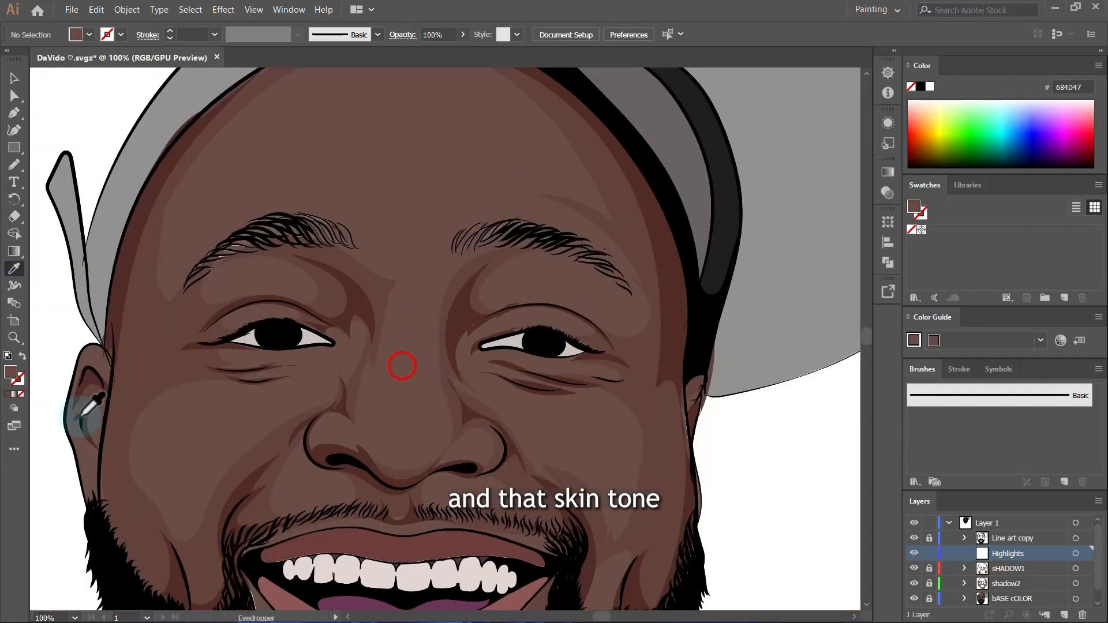
pyautogui.doubleClick(13, 377)
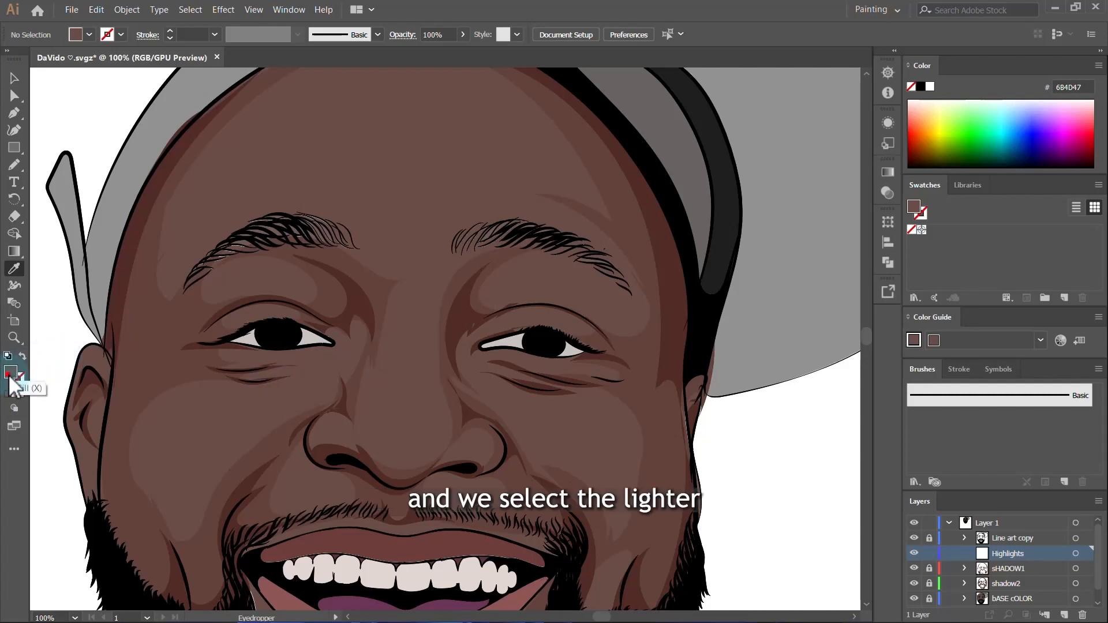
pyautogui.doubleClick(10, 375)
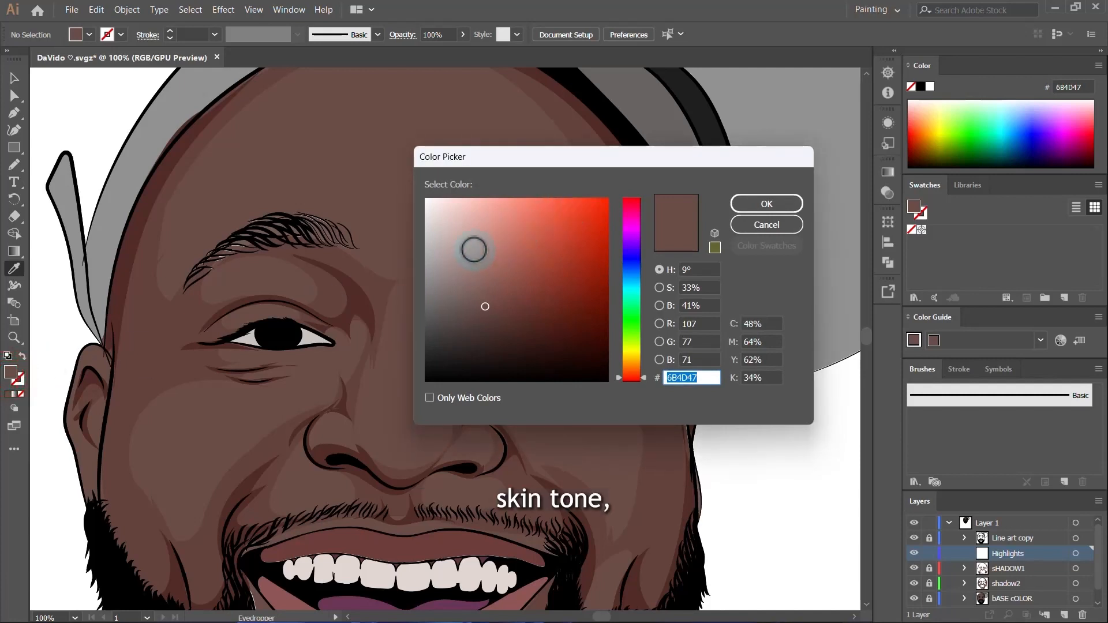
pyautogui.click(462, 287)
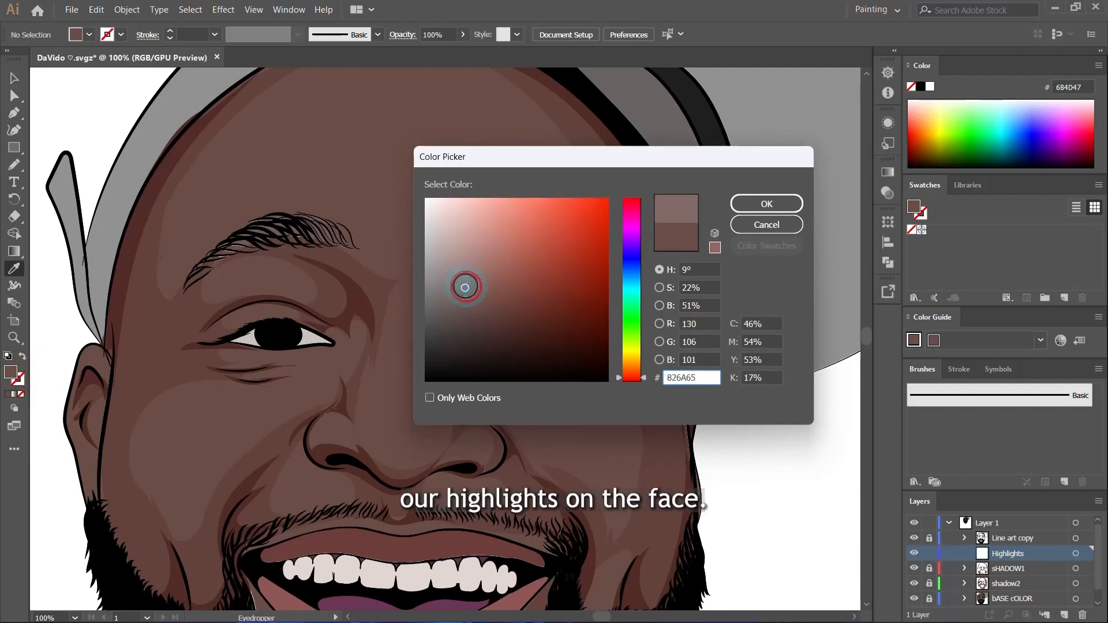
pyautogui.click(754, 205)
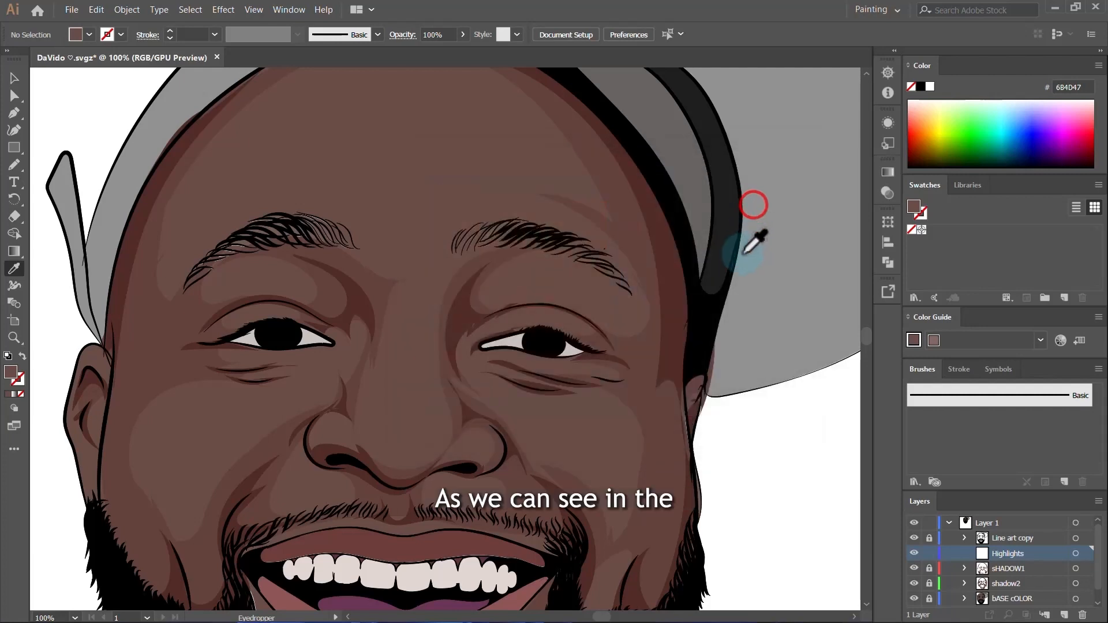
# Step: Show the photo layer and hide the base colour layer to study the photo's highlights on the forehead, nose and cheeks
pyautogui.click(913, 584)
pyautogui.click(913, 583)
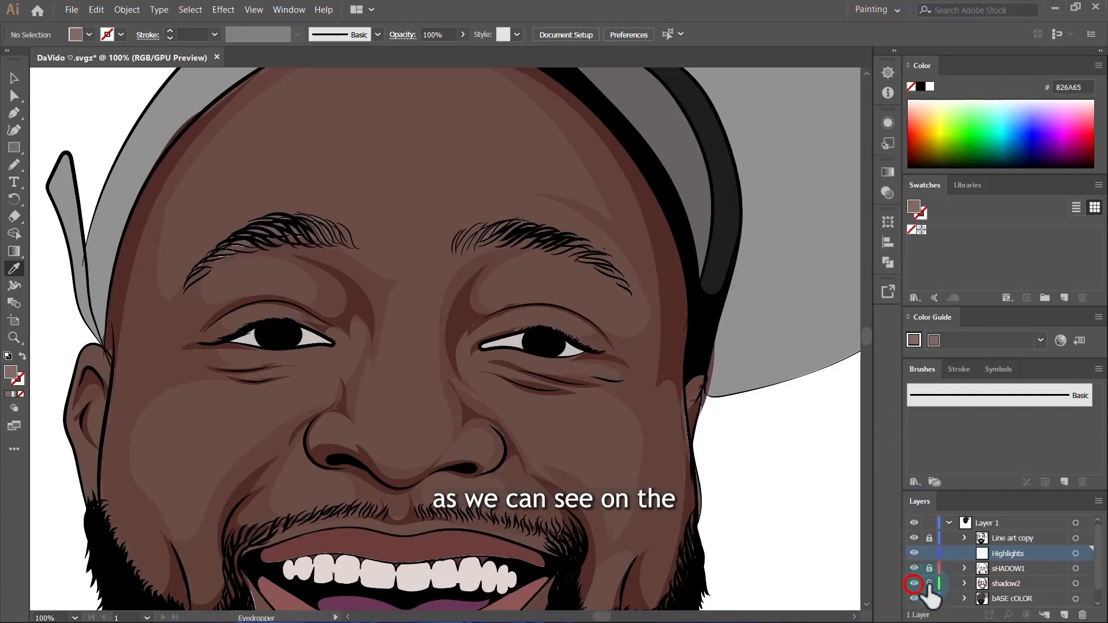
pyautogui.scroll(-1, 914, 584)
pyautogui.click(913, 600)
pyautogui.click(913, 585)
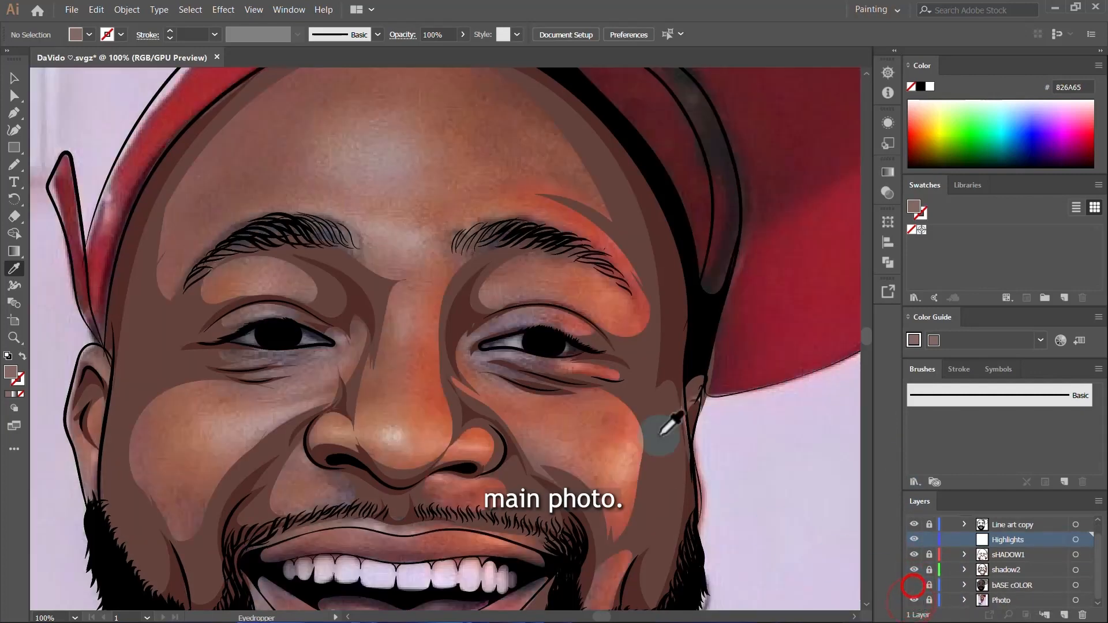
pyautogui.scroll(-3, 600, 358)
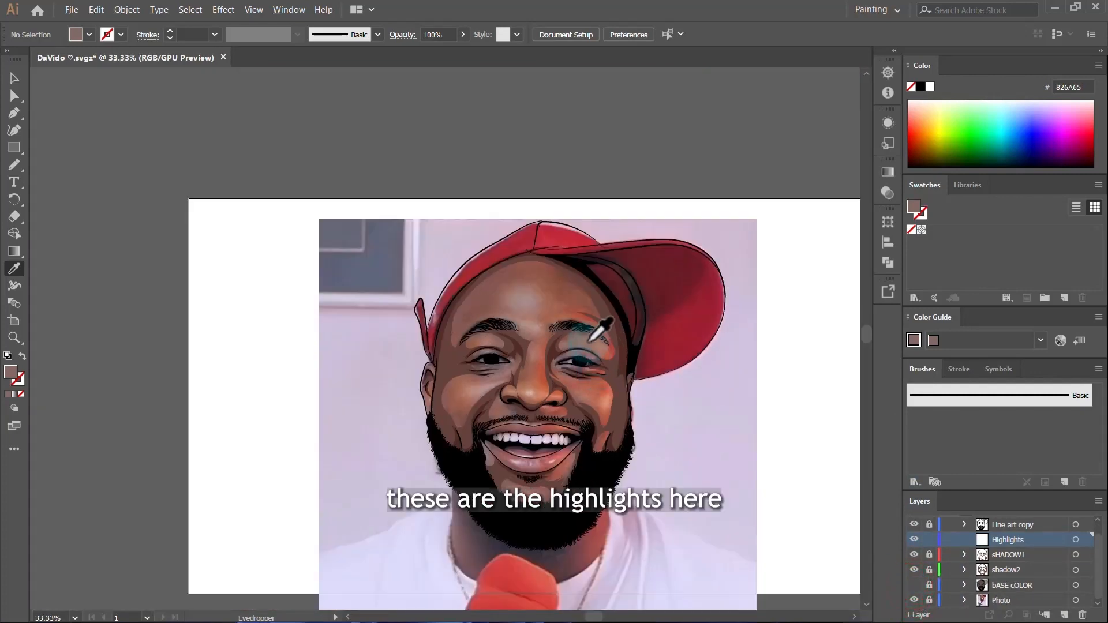
pyautogui.scroll(3, 594, 340)
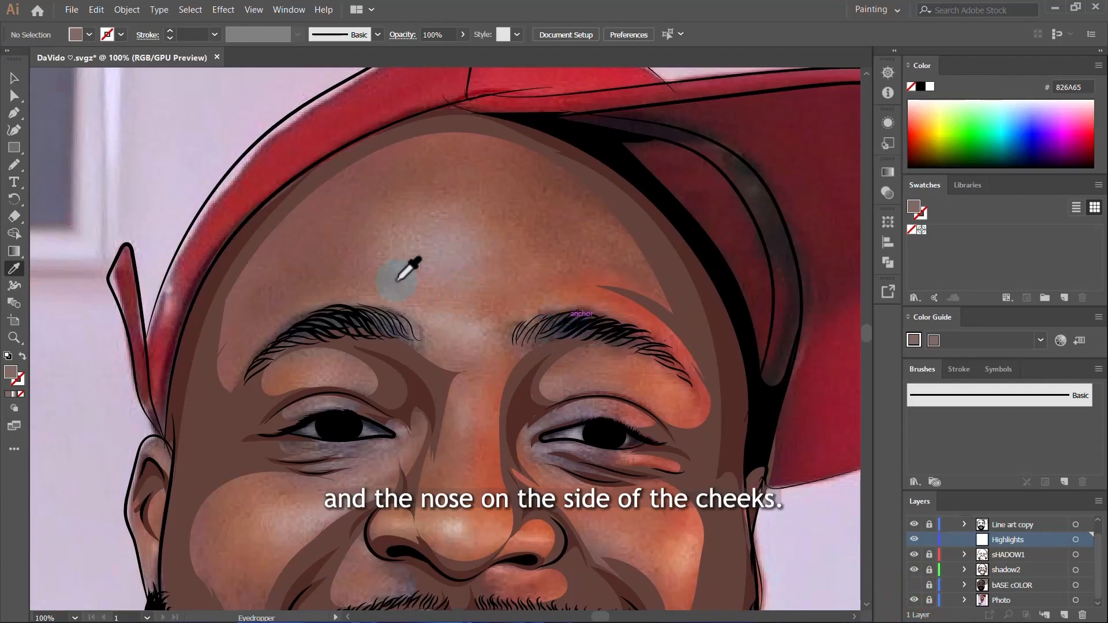
pyautogui.scroll(-3, 481, 343)
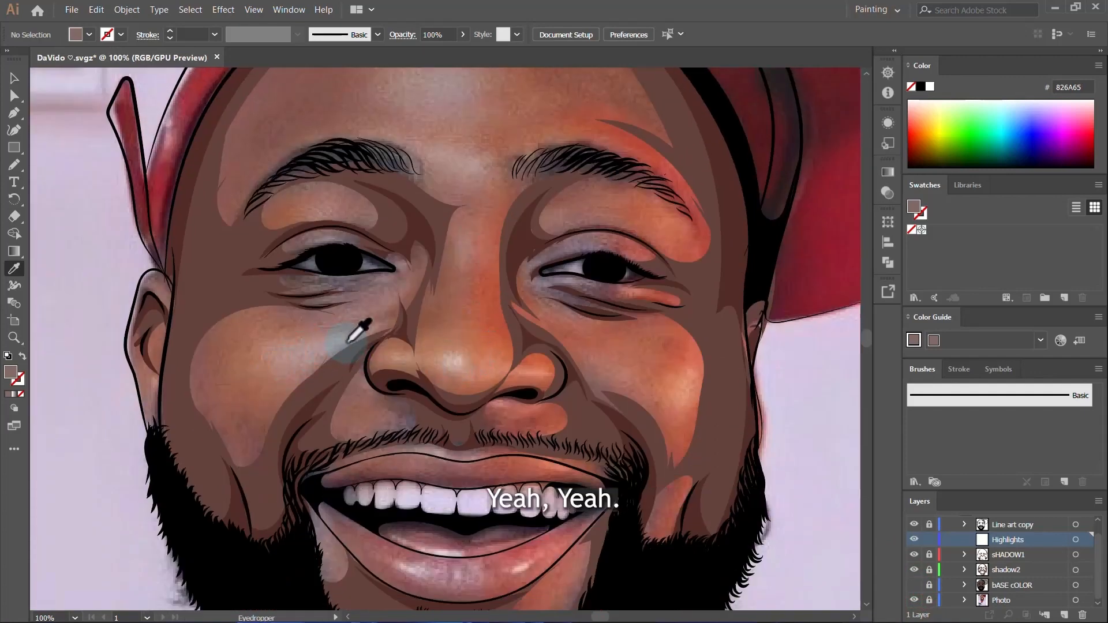
pyautogui.scroll(-2, 647, 369)
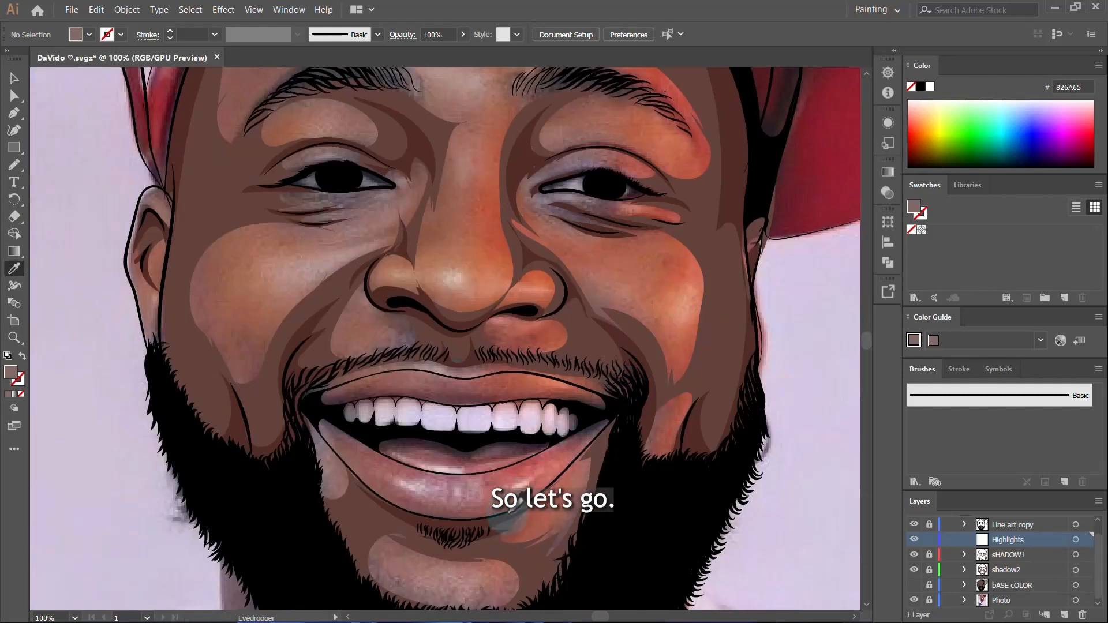
pyautogui.scroll(3, 577, 354)
# Step: Draw a closed, jagged-edged highlight about 123 by 63 px mid-forehead on the Highlights layer with the Pencil tool
pyautogui.press('n')
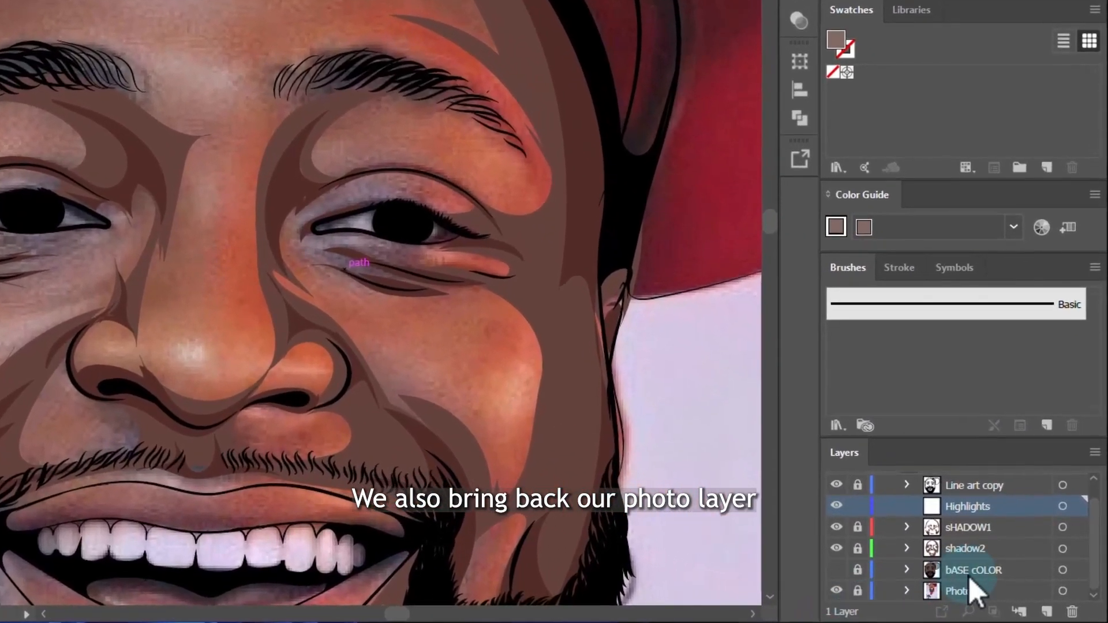
pyautogui.click(972, 572)
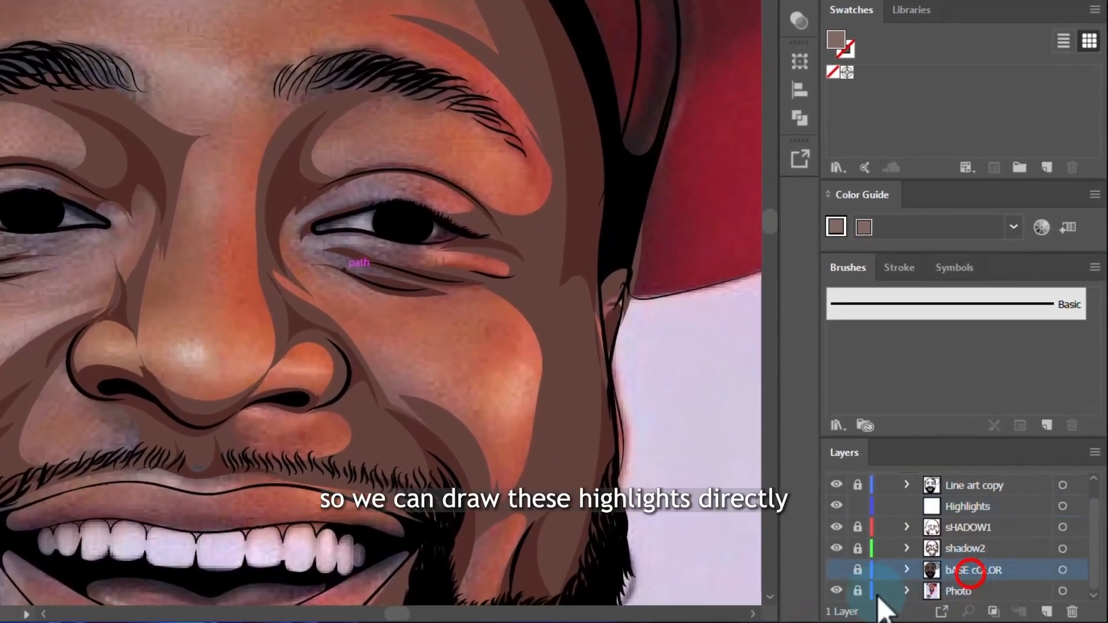
pyautogui.click(836, 591)
pyautogui.click(836, 590)
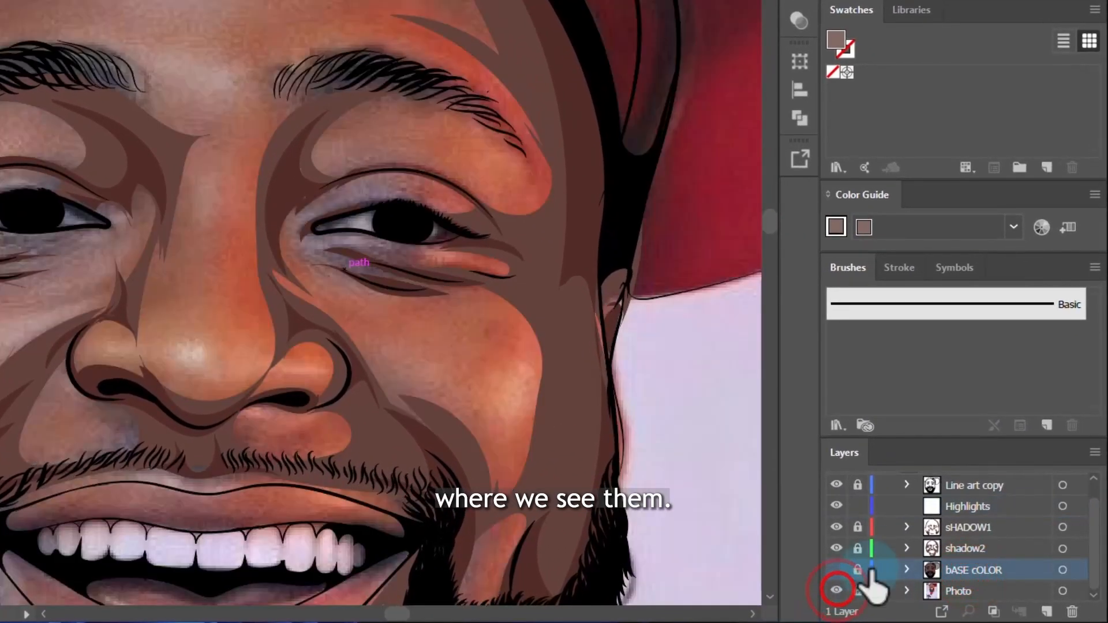
pyautogui.scroll(1, 926, 527)
pyautogui.click(923, 526)
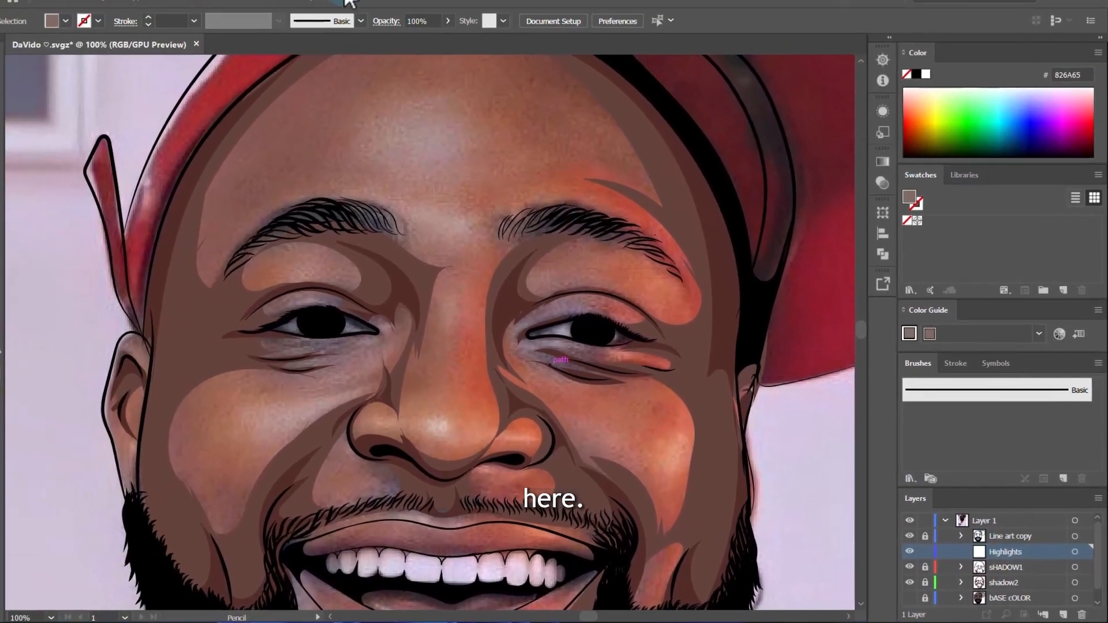
pyautogui.keyDown('alt'); pyautogui.scroll(3, 495, 167); pyautogui.keyUp('alt')
pyautogui.scroll(2, 479, 173)
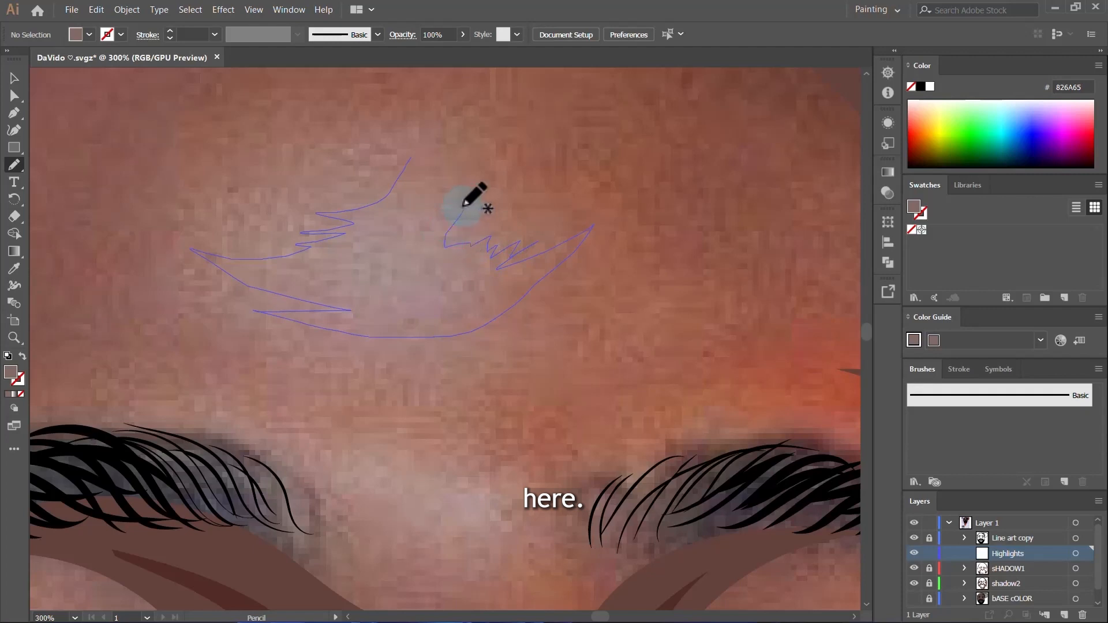
pyautogui.moveTo(379, 208); pyautogui.dragTo(380, 209)
pyautogui.scroll(2, 381, 209)
pyautogui.scroll(-2, 381, 209)
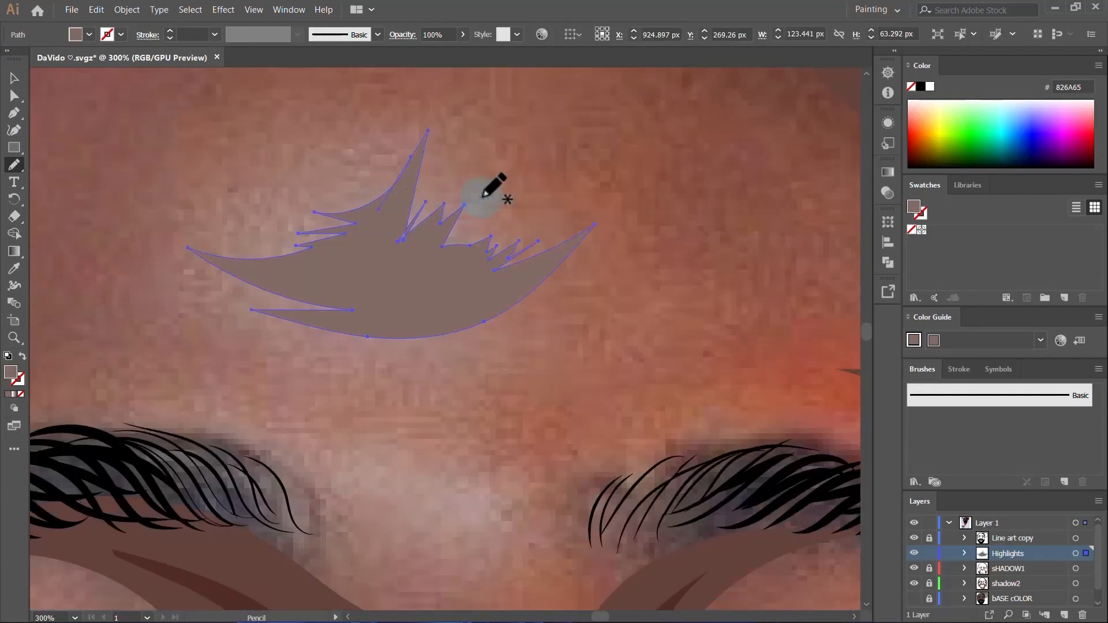
# Step: Draw a wide closed highlight about 212 by 41 px across the brow area between the two eyebrows
pyautogui.scroll(-3, 490, 210)
pyautogui.scroll(3, 512, 292)
pyautogui.moveTo(598, 244)
pyautogui.mouseDown()
pyautogui.moveTo(532, 287)
pyautogui.moveTo(413, 296)
pyautogui.moveTo(161, 251)
pyautogui.moveTo(68, 251)
pyautogui.moveTo(151, 274)
pyautogui.moveTo(124, 285)
pyautogui.moveTo(310, 329)
pyautogui.mouseUp()
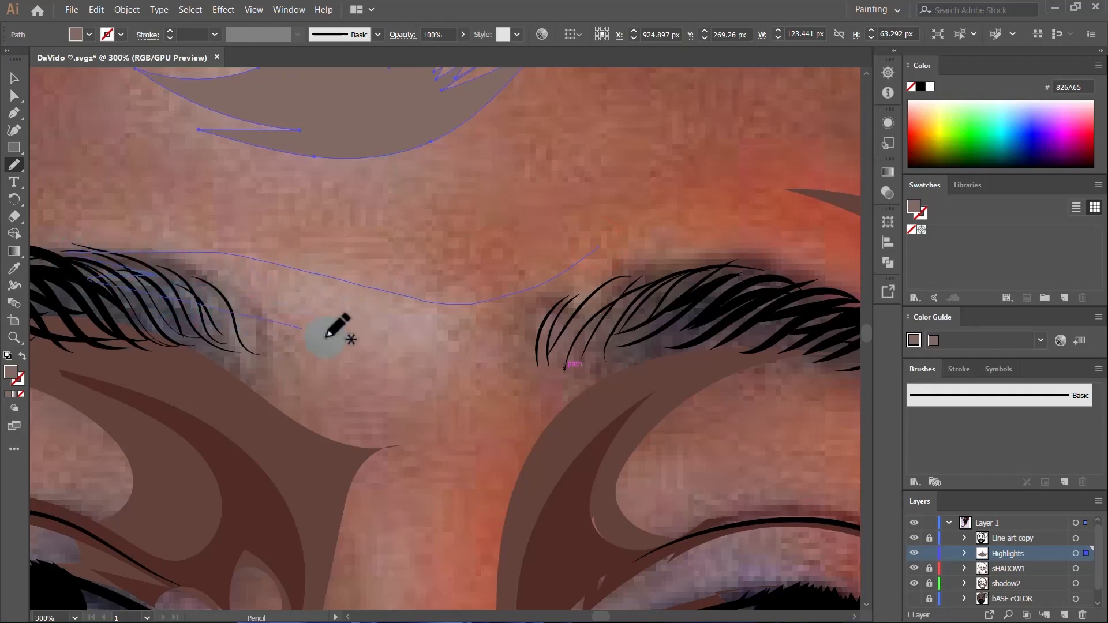
pyautogui.moveTo(445, 349)
pyautogui.mouseDown()
pyautogui.moveTo(619, 275)
pyautogui.moveTo(763, 277)
pyautogui.moveTo(636, 263)
pyautogui.moveTo(534, 283)
pyautogui.mouseUp()
pyautogui.scroll(-5, 533, 284)
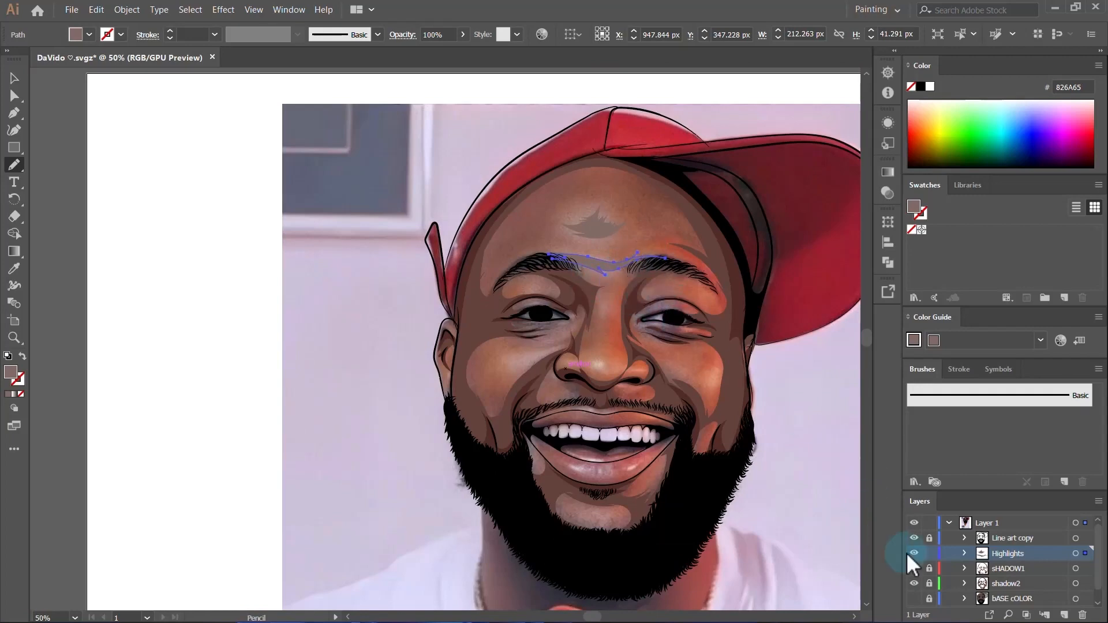
# Step: Draw a curved highlight about 118 by 58 px between the right-hand eye and its eyebrow on the Highlights layer with the Pencil tool
pyautogui.click(914, 598)
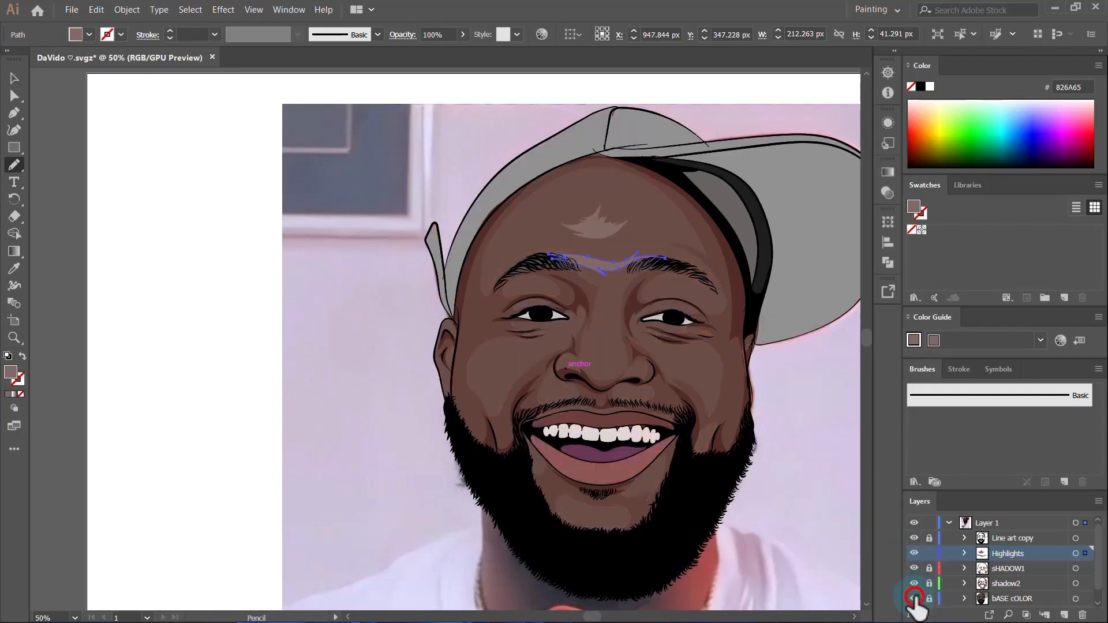
pyautogui.click(914, 598)
pyautogui.scroll(6, 710, 294)
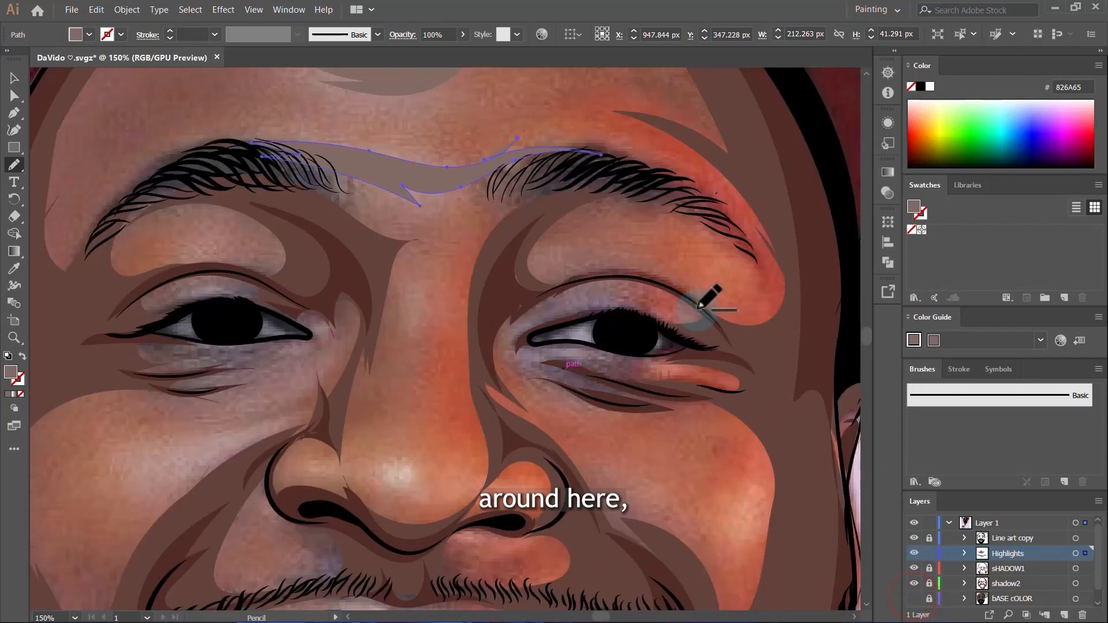
pyautogui.scroll(-2, 619, 268)
pyautogui.scroll(2, 719, 222)
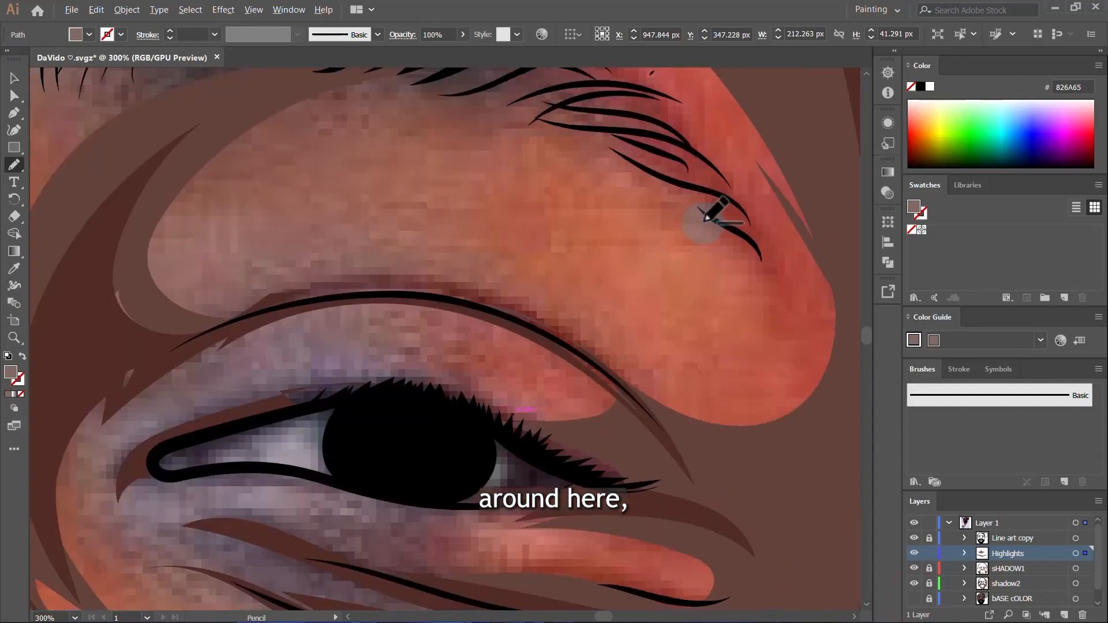
pyautogui.moveTo(646, 231)
pyautogui.mouseDown()
pyautogui.moveTo(634, 299)
pyautogui.moveTo(348, 238)
pyautogui.moveTo(374, 232)
pyautogui.moveTo(290, 255)
pyautogui.moveTo(213, 233)
pyautogui.moveTo(207, 196)
pyautogui.moveTo(199, 283)
pyautogui.moveTo(486, 286)
pyautogui.moveTo(645, 349)
pyautogui.mouseUp()
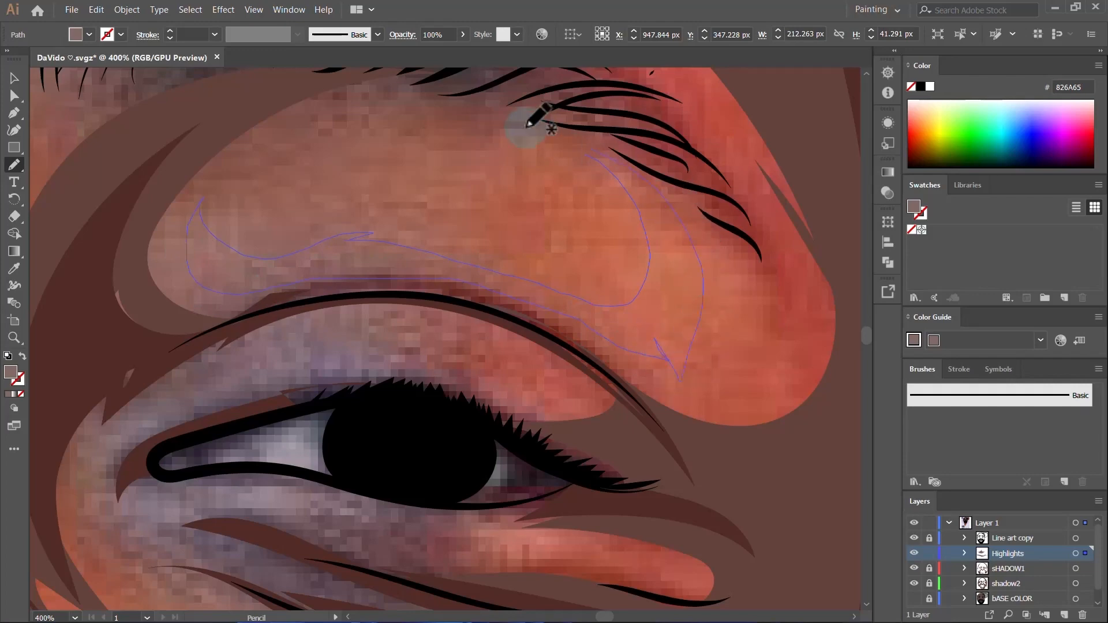
# Step: Draw a thin curved highlight about 93 by 31 px along the upper eyelid of the right-hand eye
pyautogui.scroll(4, 606, 228)
pyautogui.scroll(-3, 701, 237)
pyautogui.scroll(3, 694, 245)
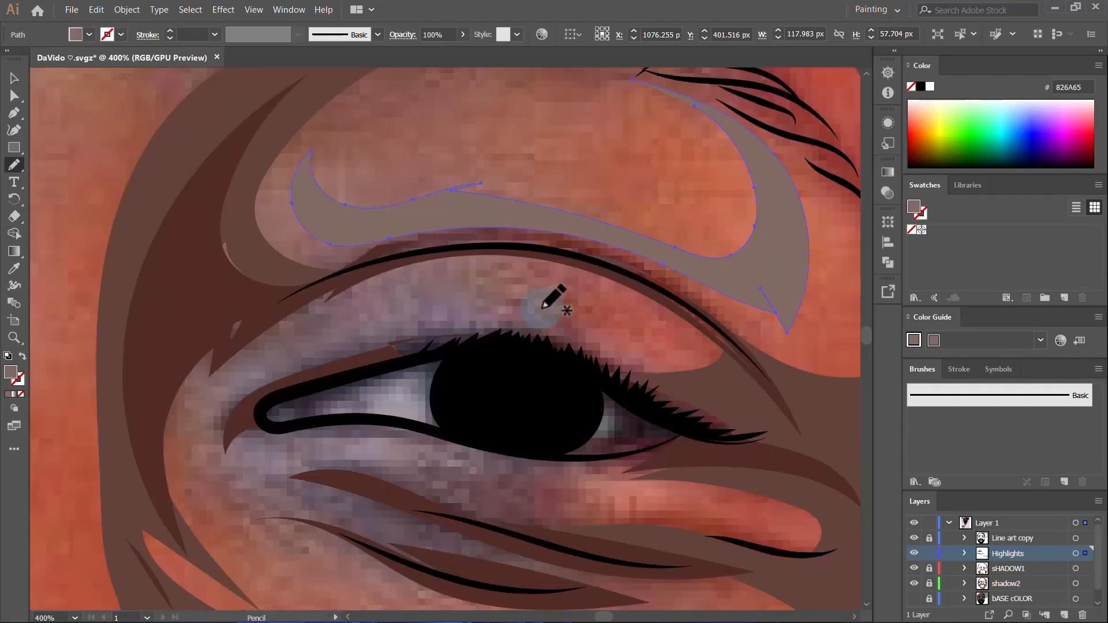
pyautogui.moveTo(517, 327)
pyautogui.mouseDown()
pyautogui.moveTo(482, 316)
pyautogui.moveTo(280, 355)
pyautogui.moveTo(224, 379)
pyautogui.moveTo(210, 429)
pyautogui.moveTo(212, 401)
pyautogui.moveTo(249, 349)
pyautogui.moveTo(388, 300)
pyautogui.moveTo(509, 306)
pyautogui.moveTo(595, 341)
pyautogui.moveTo(603, 357)
pyautogui.moveTo(519, 302)
pyautogui.mouseUp()
pyautogui.scroll(-2, 517, 306)
pyautogui.scroll(-4, 509, 306)
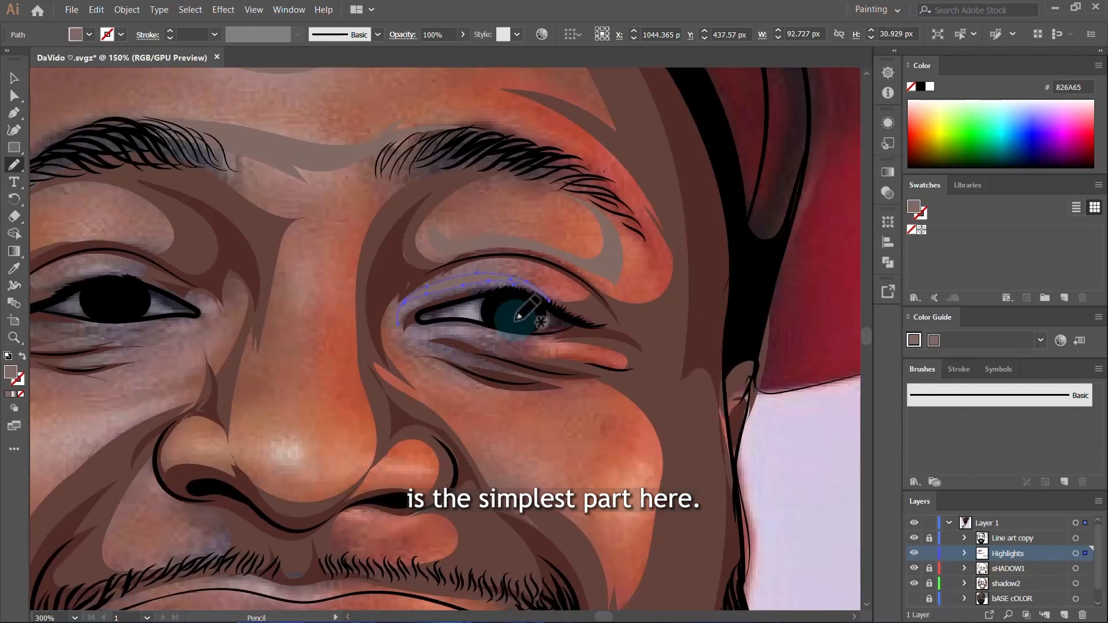
# Step: Draw a narrow highlight about 107 by 14 px directly beneath the lower lid of the right-hand eye
pyautogui.scroll(6, 477, 328)
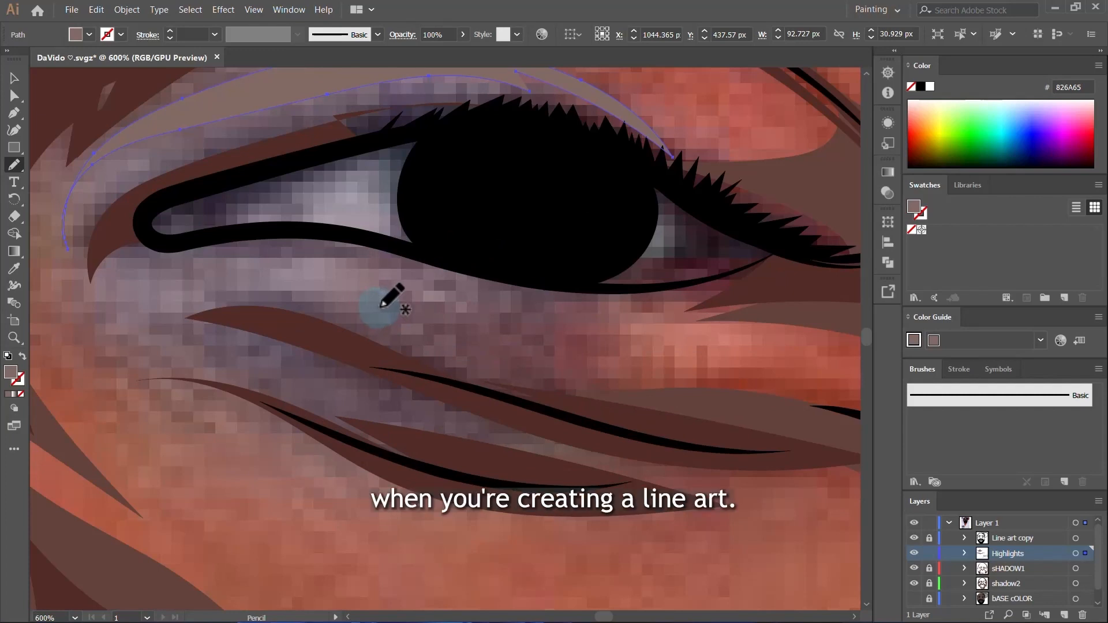
pyautogui.moveTo(467, 282)
pyautogui.mouseDown()
pyautogui.moveTo(303, 263)
pyautogui.moveTo(130, 290)
pyautogui.moveTo(55, 246)
pyautogui.moveTo(90, 290)
pyautogui.moveTo(132, 303)
pyautogui.moveTo(303, 280)
pyautogui.moveTo(447, 309)
pyautogui.moveTo(339, 298)
pyautogui.moveTo(349, 303)
pyautogui.moveTo(623, 331)
pyautogui.moveTo(760, 322)
pyautogui.moveTo(465, 279)
pyautogui.moveTo(372, 270)
pyautogui.mouseUp()
pyautogui.hotkey('ctrl', '1')
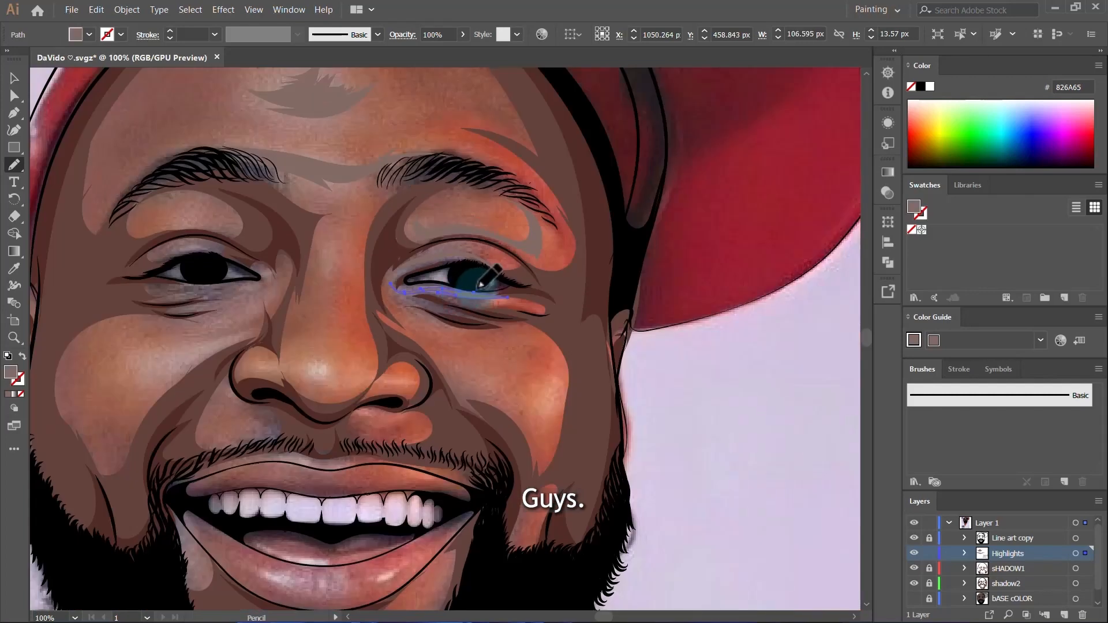
# Step: Draw a slanted leaf-shaped highlight about 70 by 27 px below the wrinkles under the right-hand eye
pyautogui.scroll(4, 439, 329)
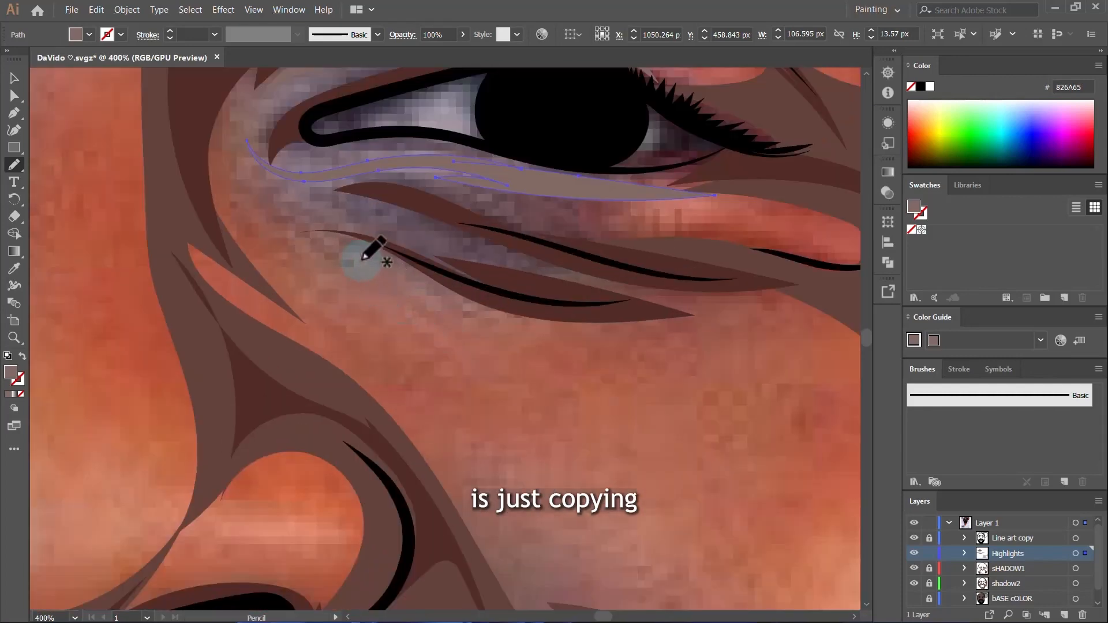
pyautogui.moveTo(324, 249)
pyautogui.mouseDown()
pyautogui.moveTo(514, 334)
pyautogui.moveTo(584, 348)
pyautogui.moveTo(424, 319)
pyautogui.moveTo(280, 234)
pyautogui.moveTo(379, 271)
pyautogui.mouseUp()
pyautogui.scroll(3, 381, 268)
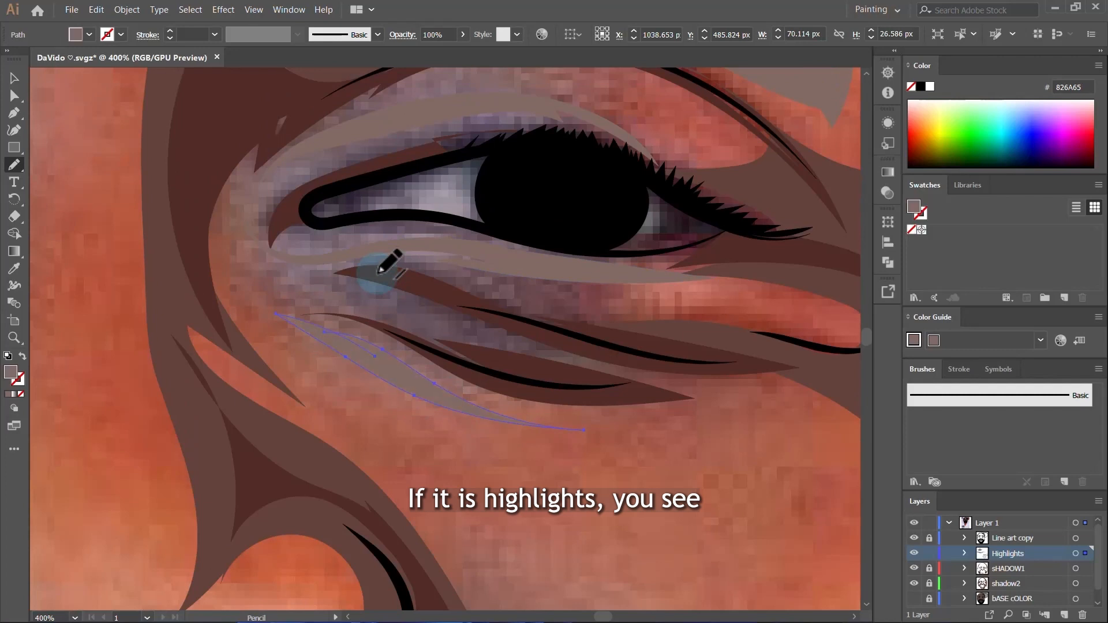
# Step: Draw a branching, pointed highlight about 99 by 105 px curving down across the right-hand cheek
pyautogui.scroll(-4, 456, 311)
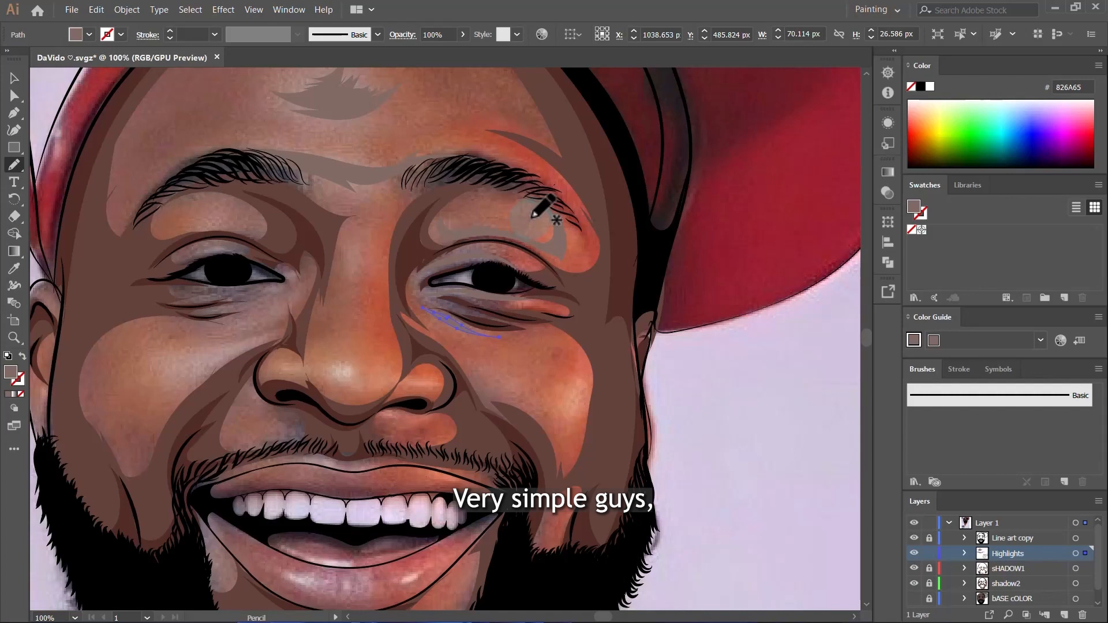
pyautogui.scroll(3, 541, 284)
pyautogui.scroll(-5, 596, 282)
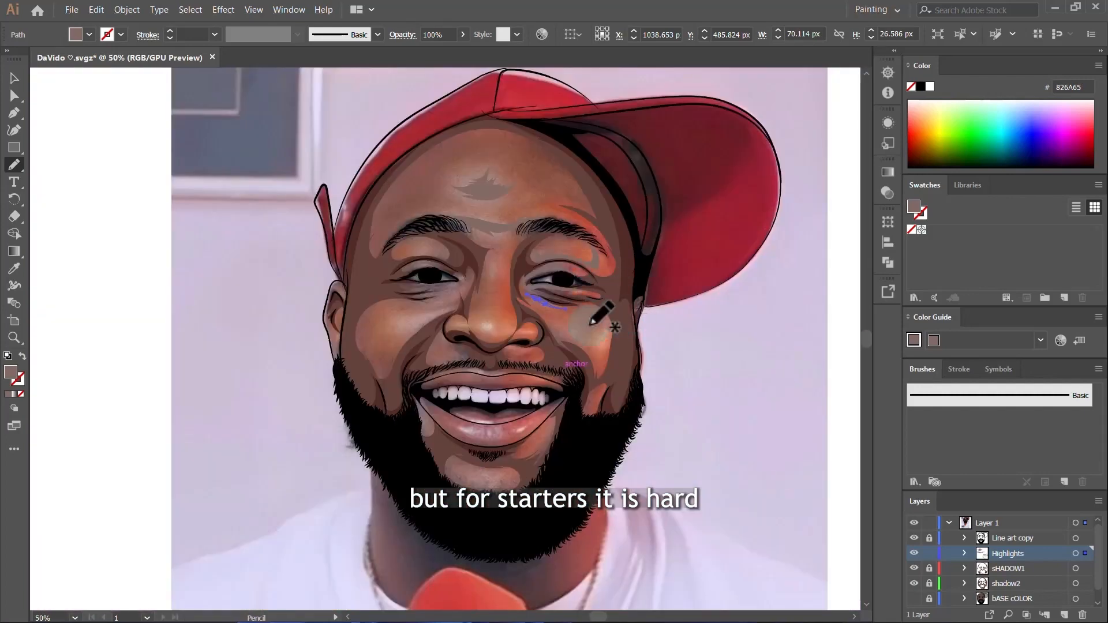
pyautogui.scroll(3, 612, 314)
pyautogui.scroll(-2, 631, 347)
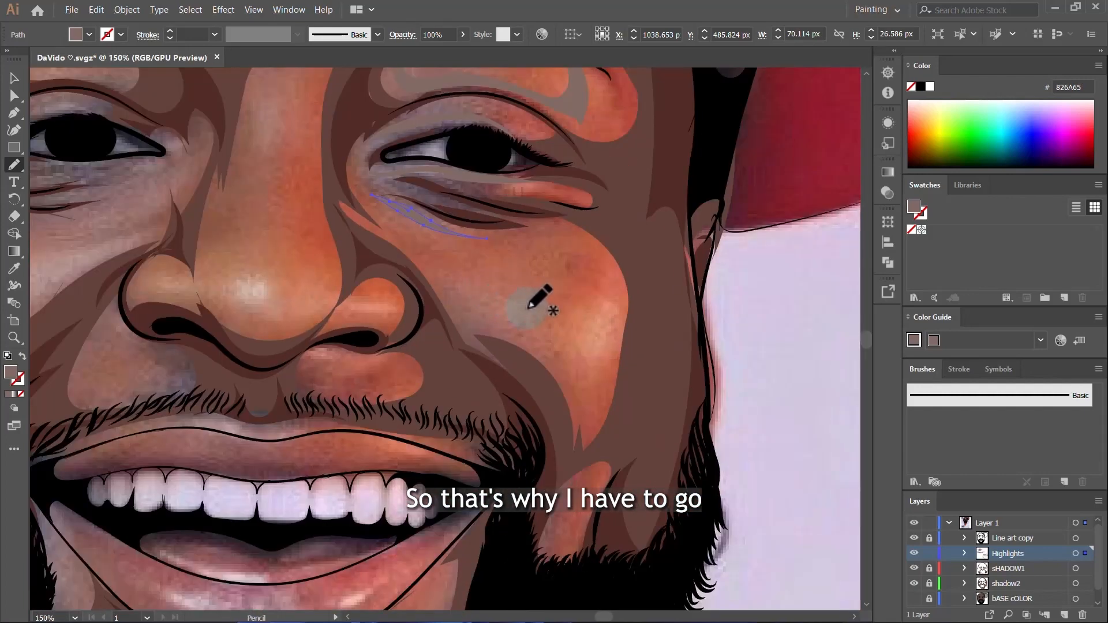
pyautogui.scroll(3, 532, 272)
pyautogui.scroll(-2, 522, 270)
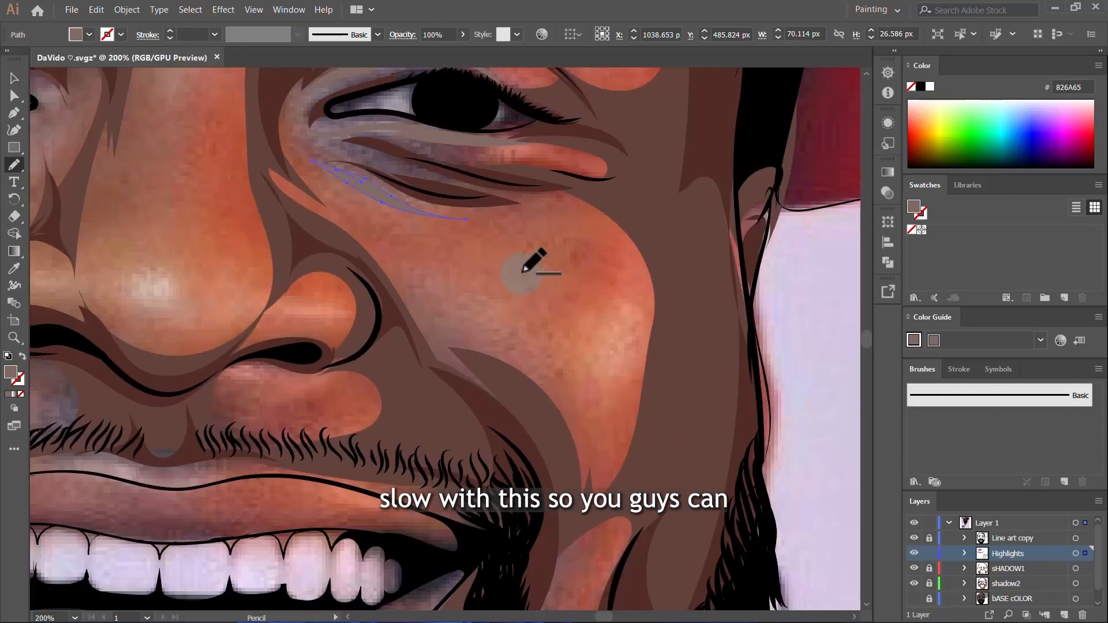
pyautogui.moveTo(541, 330)
pyautogui.mouseDown()
pyautogui.moveTo(610, 410)
pyautogui.moveTo(593, 318)
pyautogui.moveTo(606, 333)
pyautogui.moveTo(619, 377)
pyautogui.moveTo(590, 473)
pyautogui.moveTo(568, 365)
pyautogui.mouseUp()
pyautogui.moveTo(495, 336)
pyautogui.mouseDown()
pyautogui.moveTo(456, 325)
pyautogui.moveTo(419, 281)
pyautogui.mouseUp()
pyautogui.moveTo(486, 315); pyautogui.dragTo(462, 259)
pyautogui.scroll(2, 484, 333)
pyautogui.scroll(-2, 485, 334)
pyautogui.press(',')
# Step: Draw a flame-shaped highlight about 23 by 38 px over the bright spot on the nose tip
pyautogui.scroll(-4, 637, 356)
pyautogui.scroll(3, 545, 349)
pyautogui.scroll(-4, 525, 349)
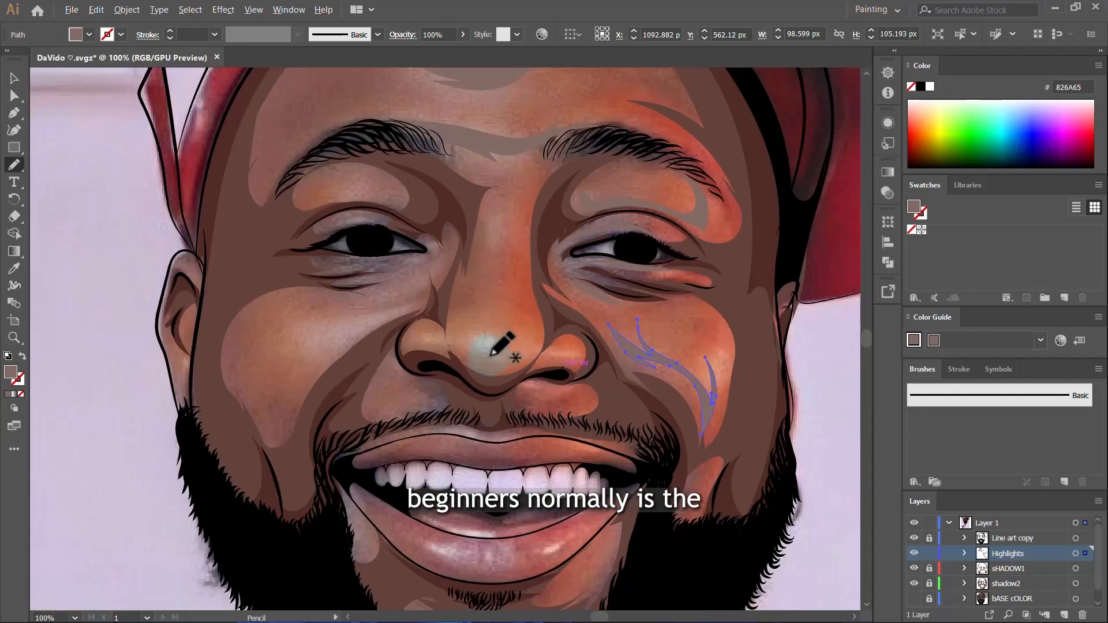
pyautogui.moveTo(553, 341); pyautogui.dragTo(547, 372)
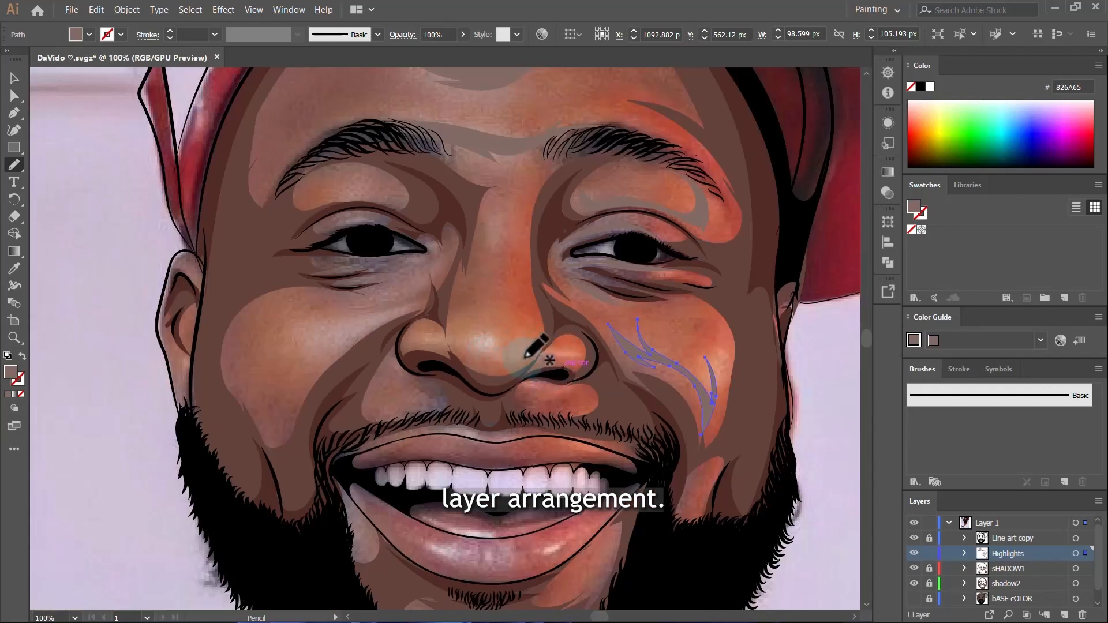
pyautogui.scroll(2, 496, 345)
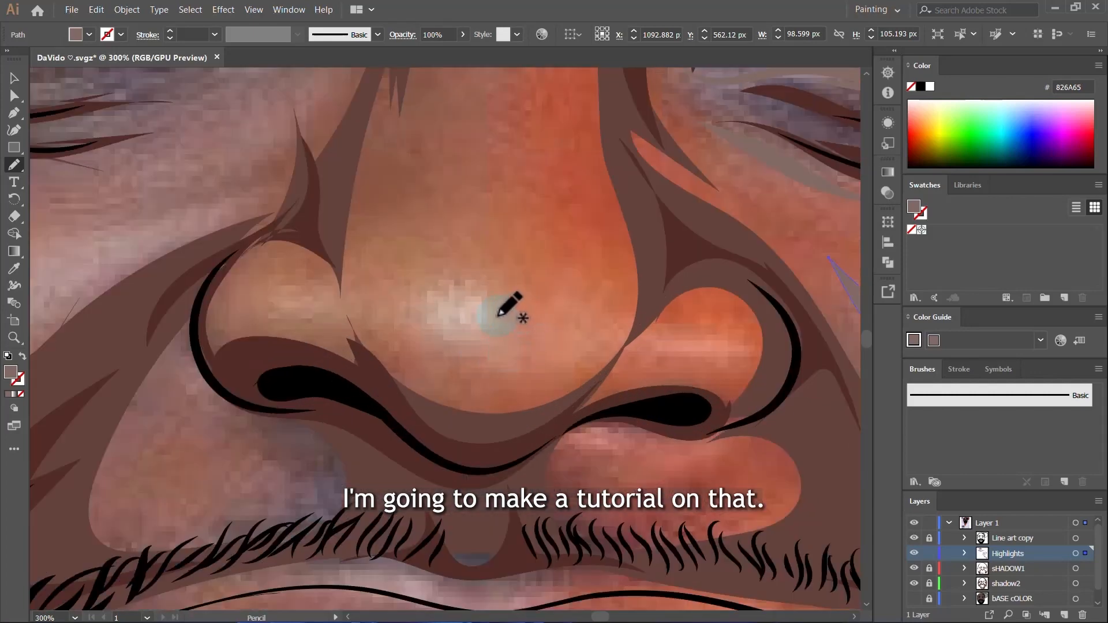
pyautogui.moveTo(502, 308)
pyautogui.mouseDown()
pyautogui.moveTo(450, 342)
pyautogui.moveTo(433, 315)
pyautogui.moveTo(475, 279)
pyautogui.mouseUp()
pyautogui.moveTo(502, 327); pyautogui.dragTo(509, 316)
# Step: Draw a closed zigzag-edged highlight about 27 by 11 px on the right-hand nostril wing
pyautogui.scroll(3, 615, 297)
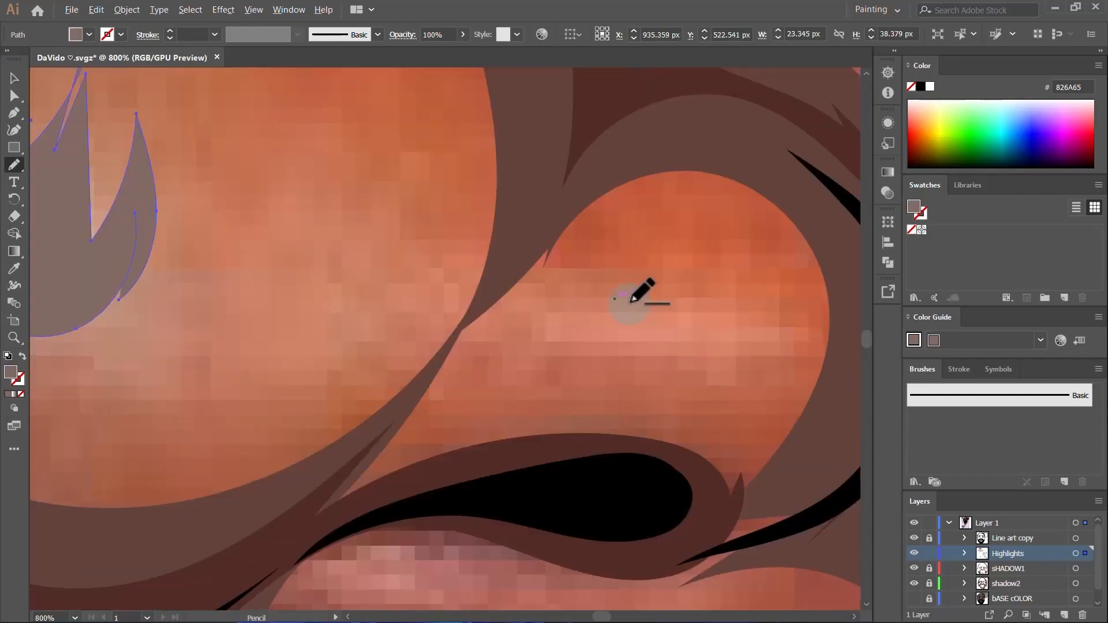
pyautogui.scroll(-4, 630, 303)
pyautogui.scroll(3, 655, 292)
pyautogui.moveTo(642, 316); pyautogui.dragTo(586, 333)
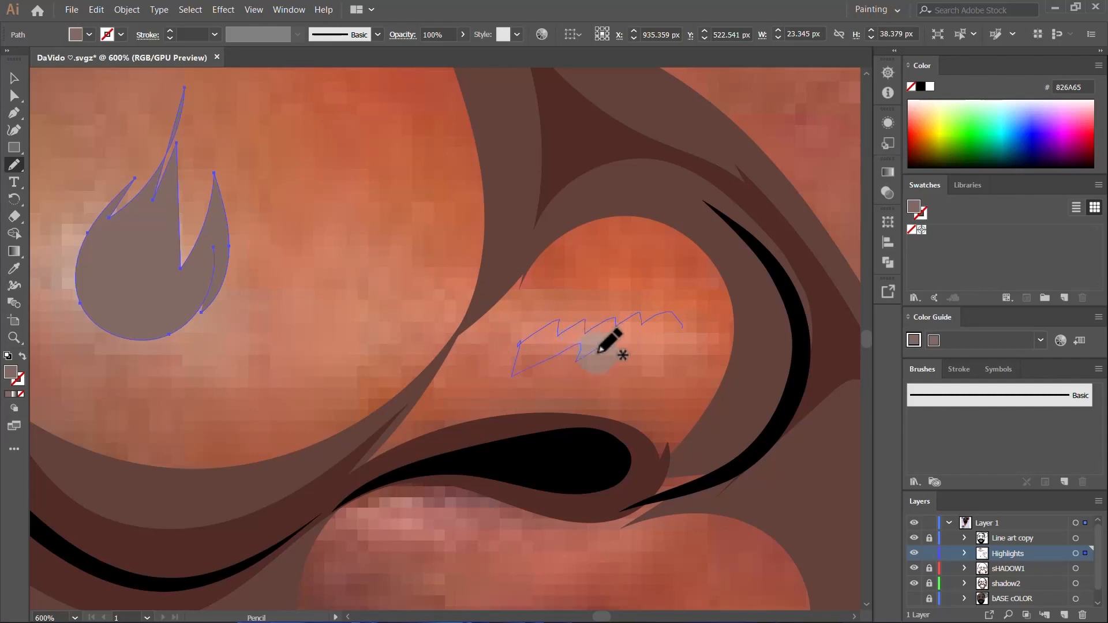
# Step: Draw an arched, pointed highlight about 27 by 15 px on the left-hand nostril wing
pyautogui.scroll(-6, 564, 324)
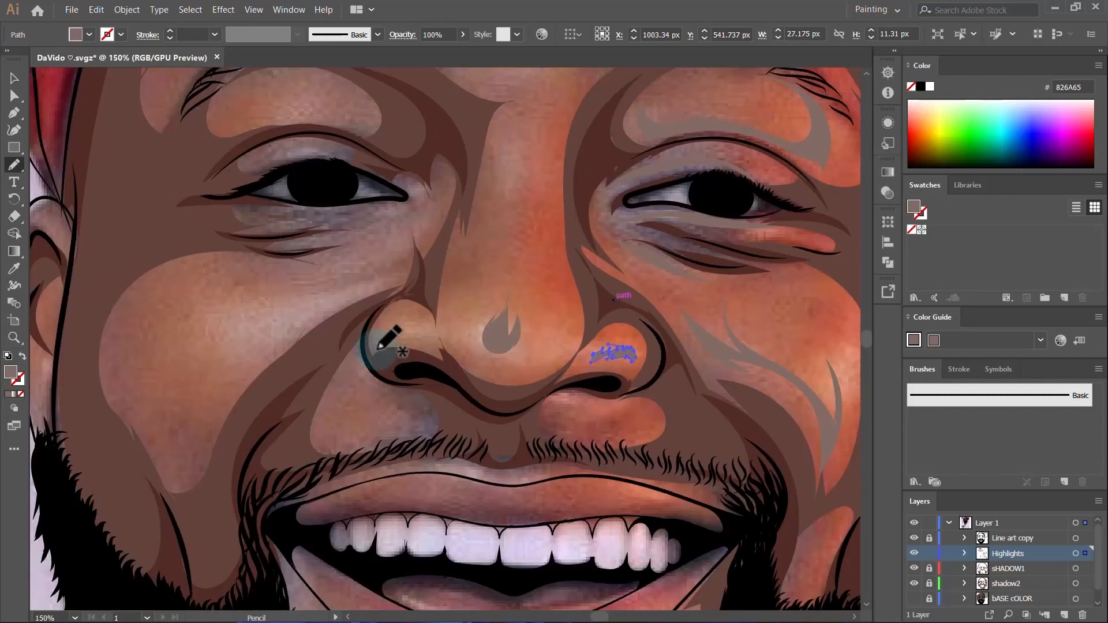
pyautogui.scroll(6, 404, 323)
pyautogui.moveTo(394, 269)
pyautogui.mouseDown()
pyautogui.moveTo(356, 310)
pyautogui.moveTo(405, 316)
pyautogui.moveTo(492, 366)
pyautogui.mouseUp()
pyautogui.scroll(-2, 364, 319)
pyautogui.scroll(-6, 365, 317)
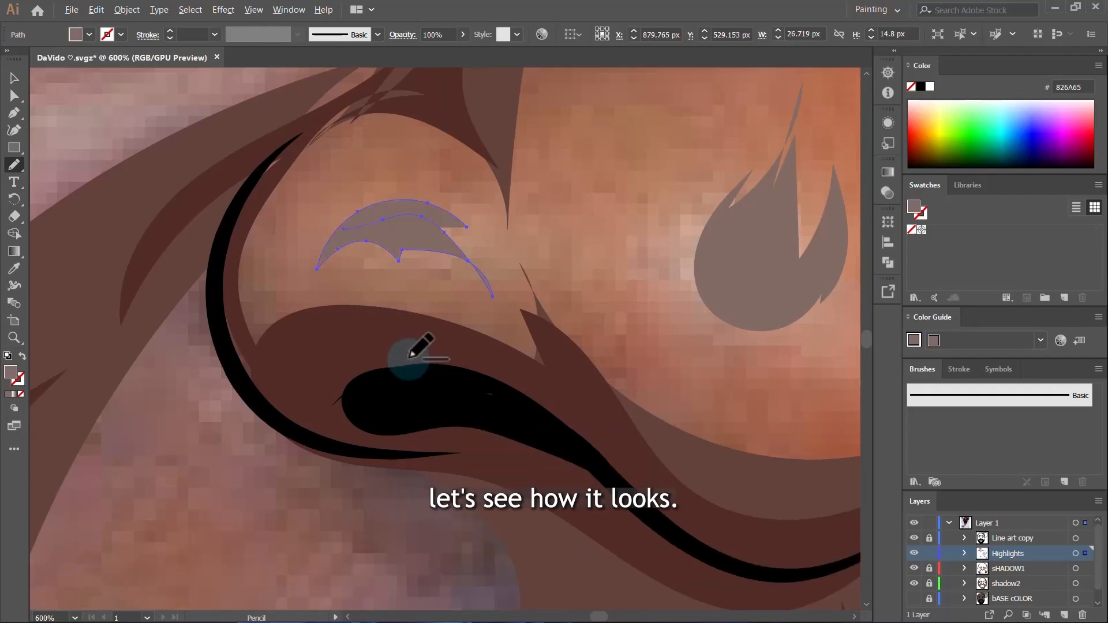
# Step: Show the base colour layer and hide the photo layer to check the highlights against the vector skin
pyautogui.click(911, 603)
pyautogui.scroll(-2, 656, 384)
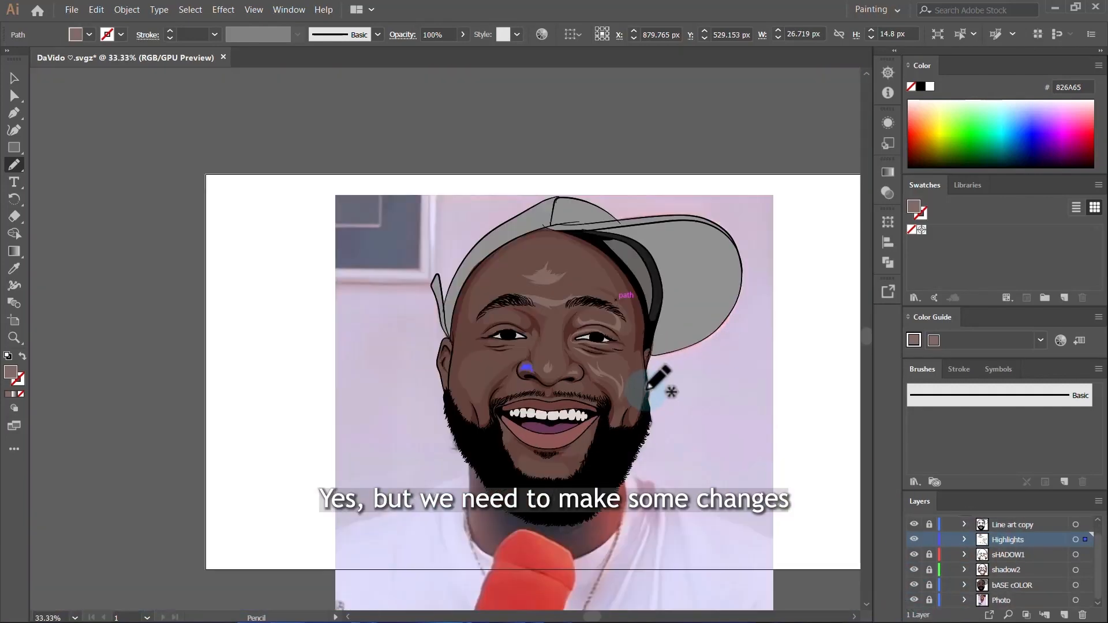
pyautogui.press('v')
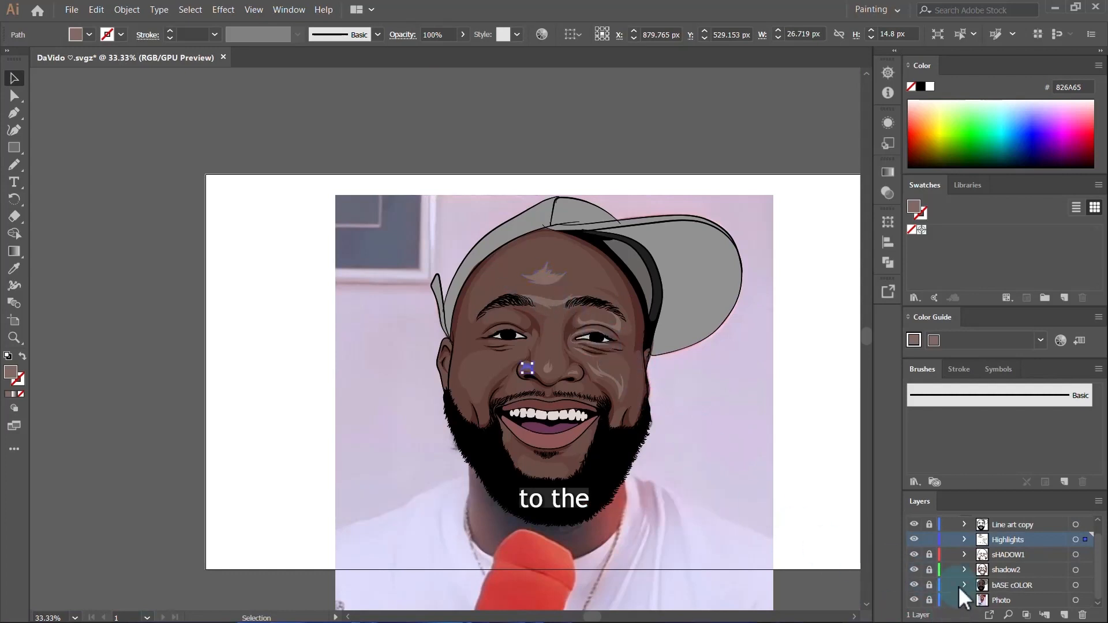
pyautogui.click(912, 600)
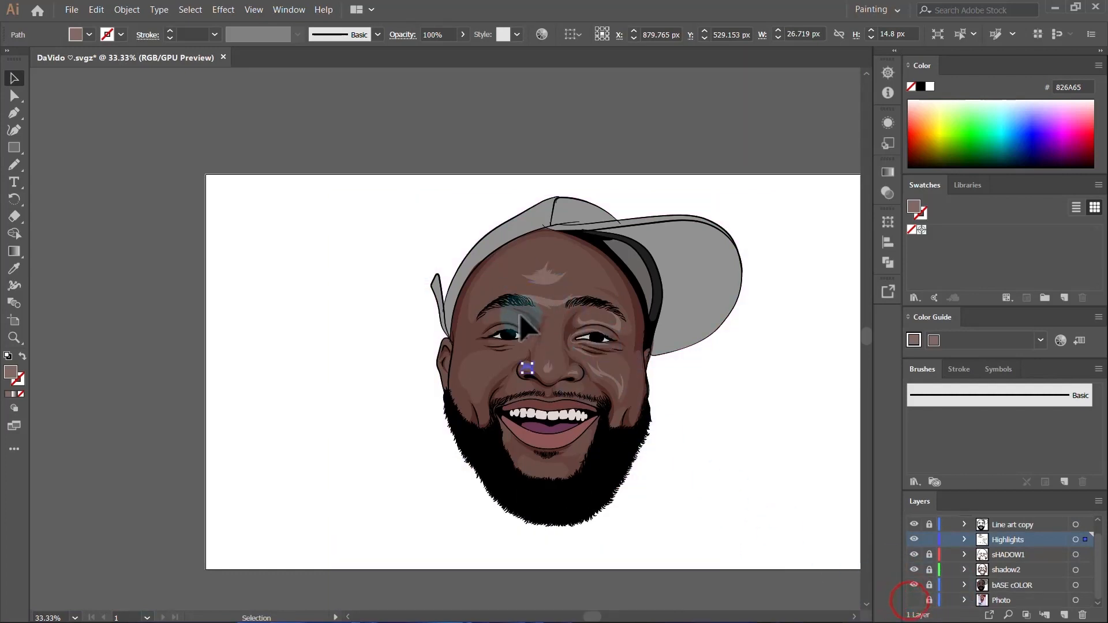
# Step: Select all the highlight shapes and recolor them with the Color Harmony preset to hue 0°, saturation 22% and brightness 49.8%
pyautogui.moveTo(406, 209); pyautogui.dragTo(765, 510)
pyautogui.scroll(3, 765, 511)
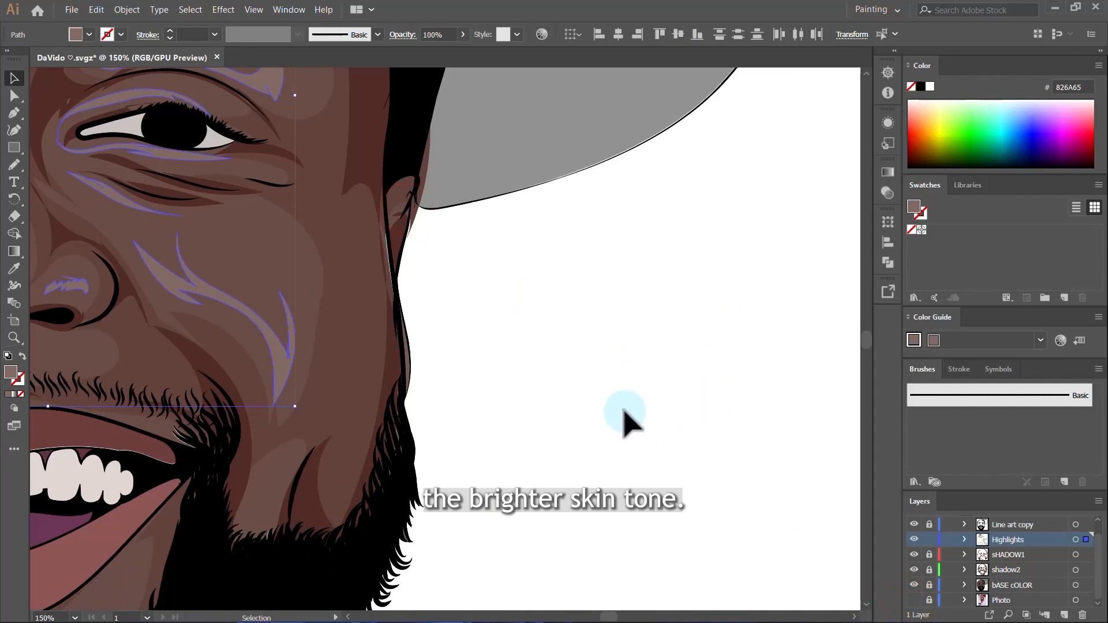
pyautogui.scroll(-1, 608, 352)
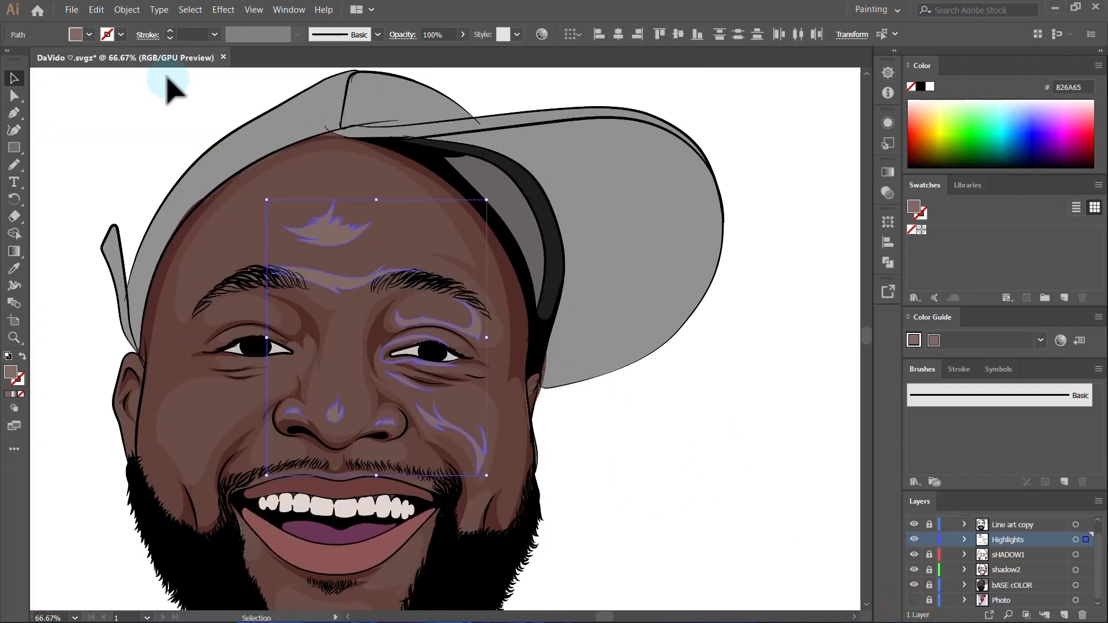
pyautogui.click(97, 10)
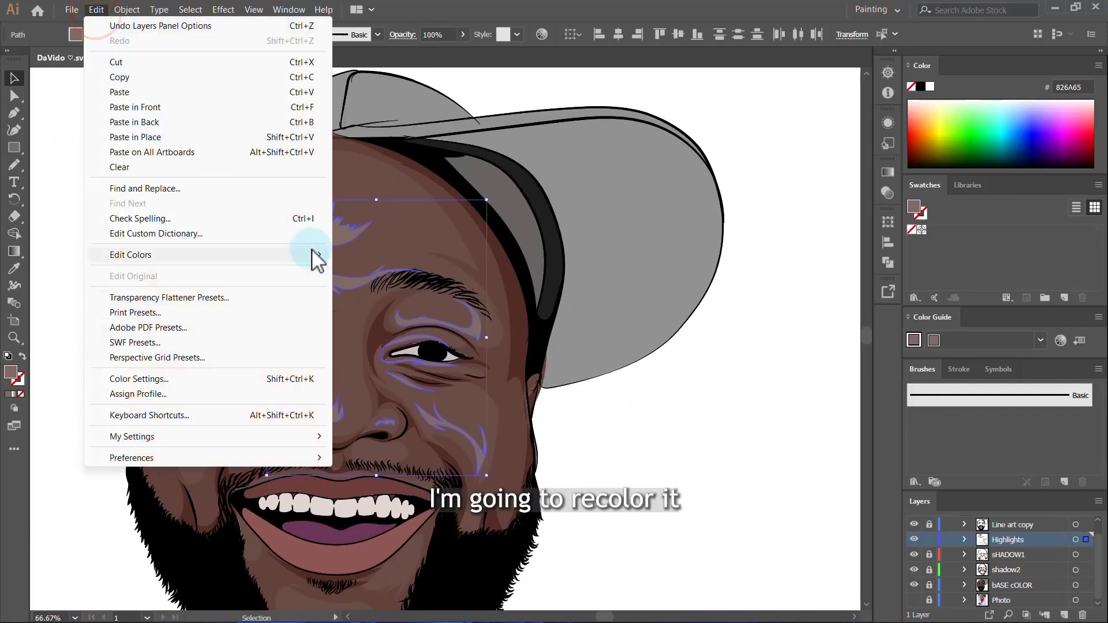
pyautogui.moveTo(314, 258)
pyautogui.moveTo(441, 273)
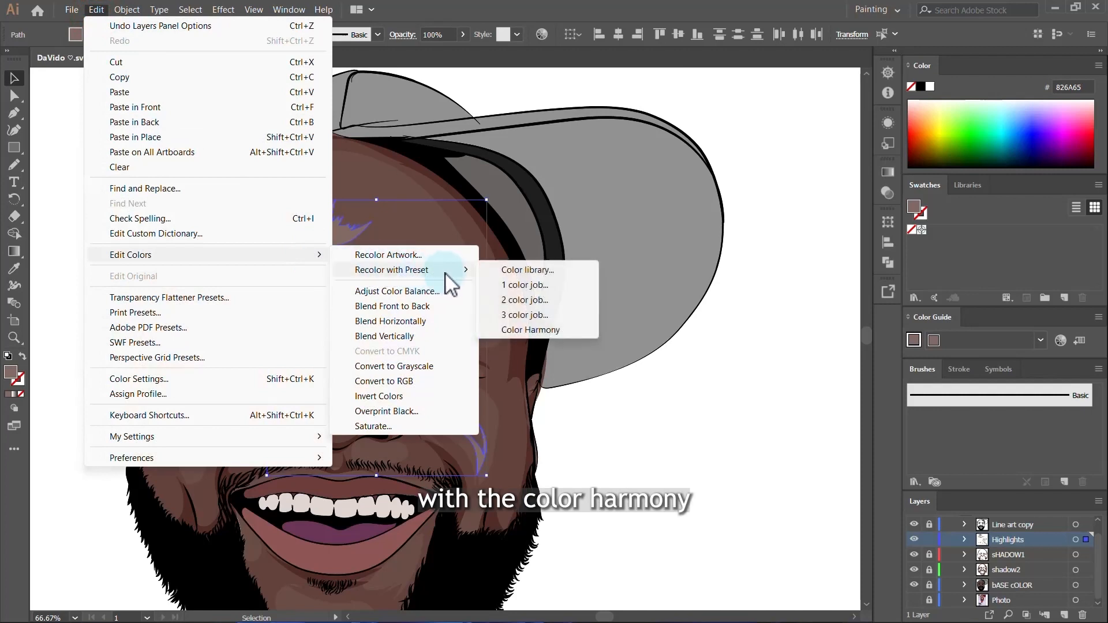
pyautogui.click(545, 330)
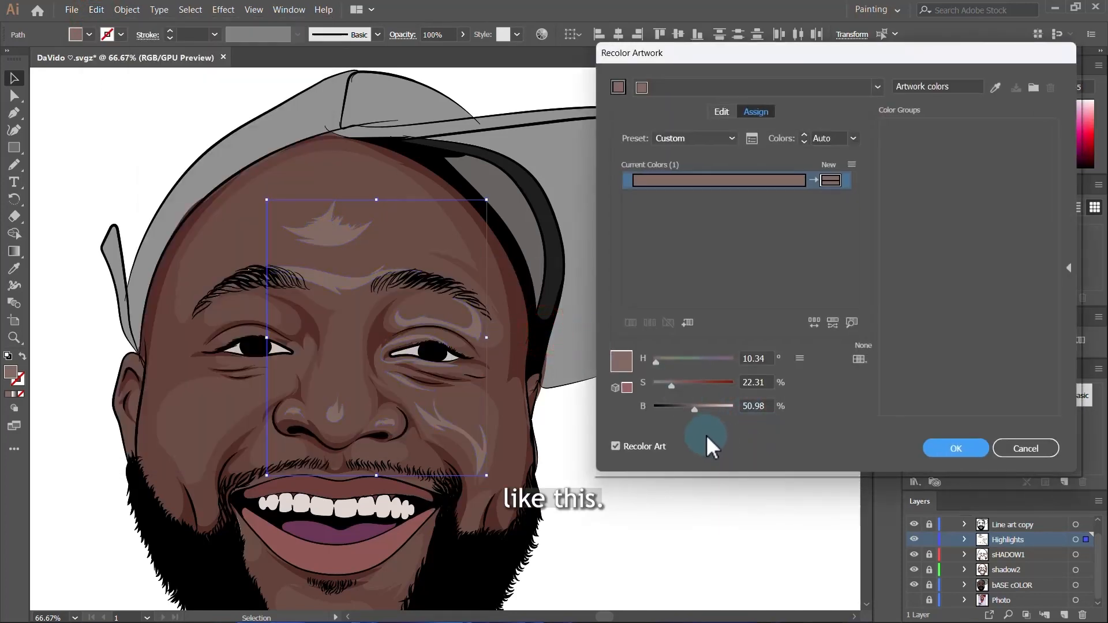
pyautogui.click(673, 383)
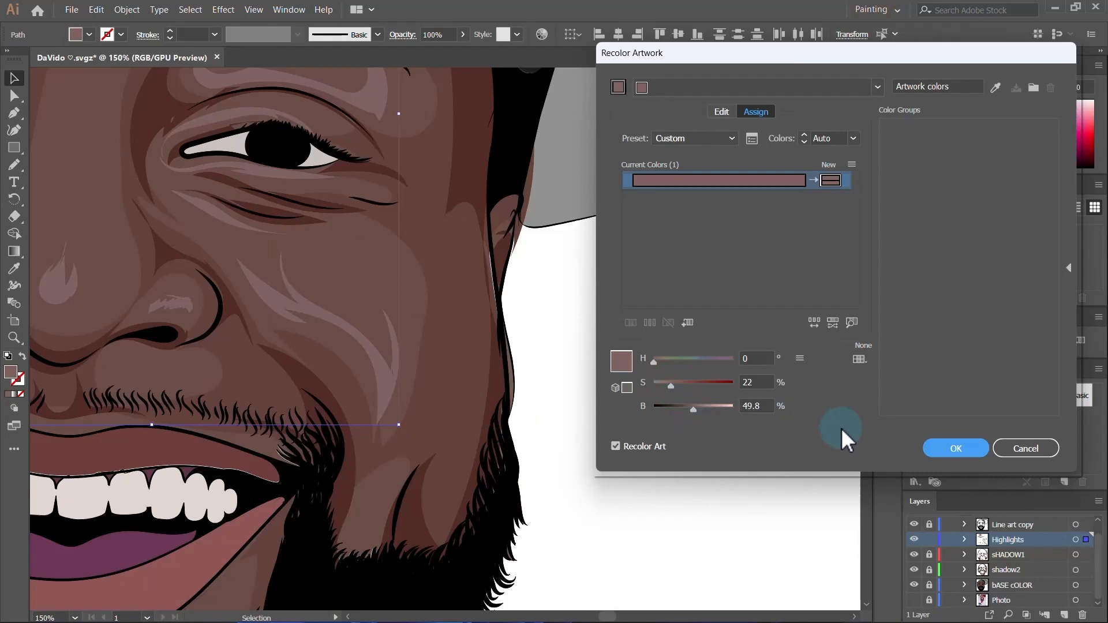
pyautogui.click(950, 445)
pyautogui.click(742, 434)
# Step: Return to the Pencil tool on the Highlights layer, show the photo layer and hide the base colour layer
pyautogui.scroll(-4, 566, 407)
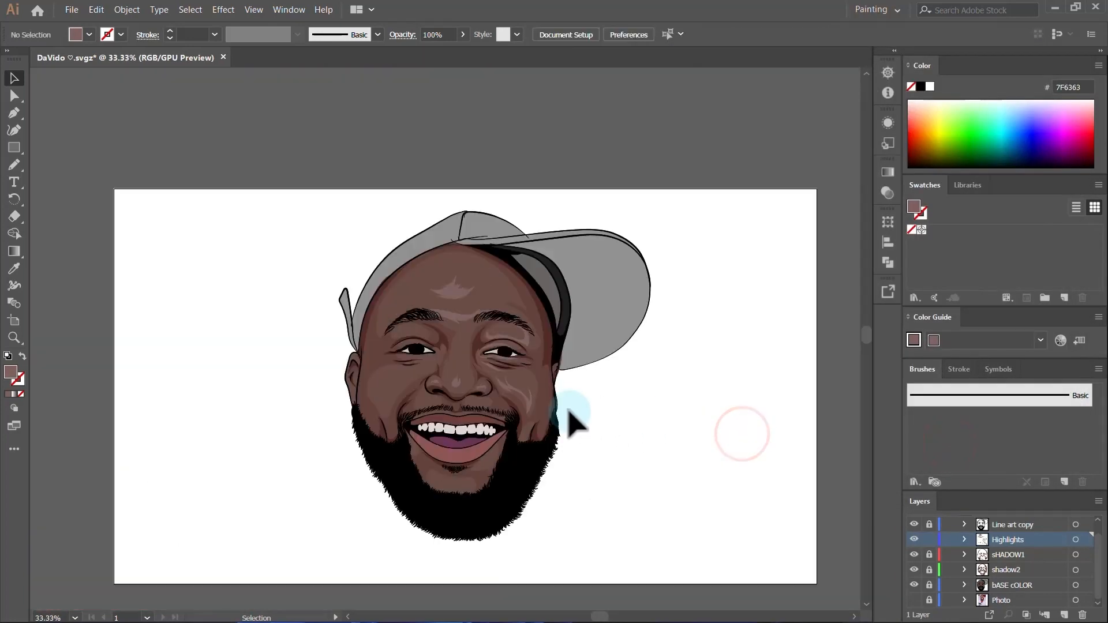
pyautogui.scroll(3, 562, 406)
pyautogui.scroll(-2, 566, 405)
pyautogui.scroll(-1, 564, 407)
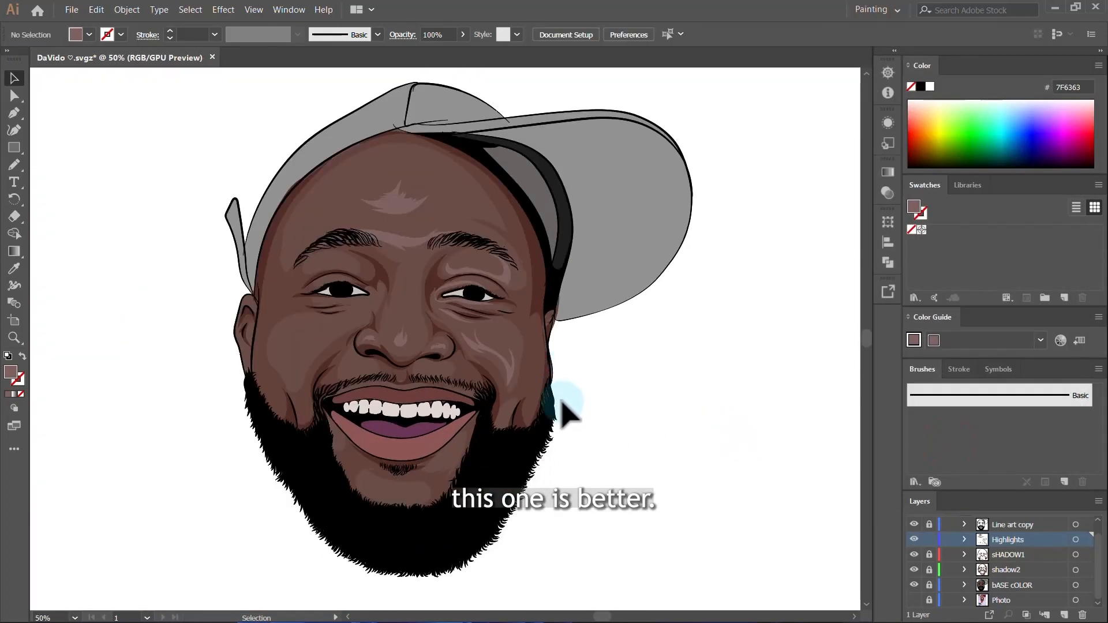
pyautogui.press('n')
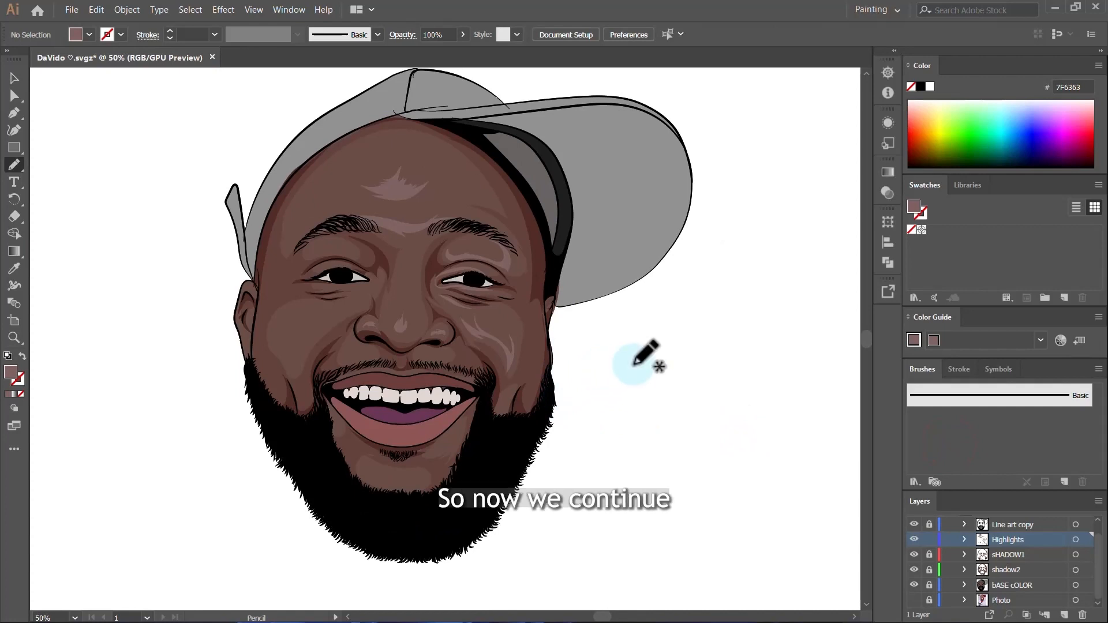
pyautogui.click(1042, 544)
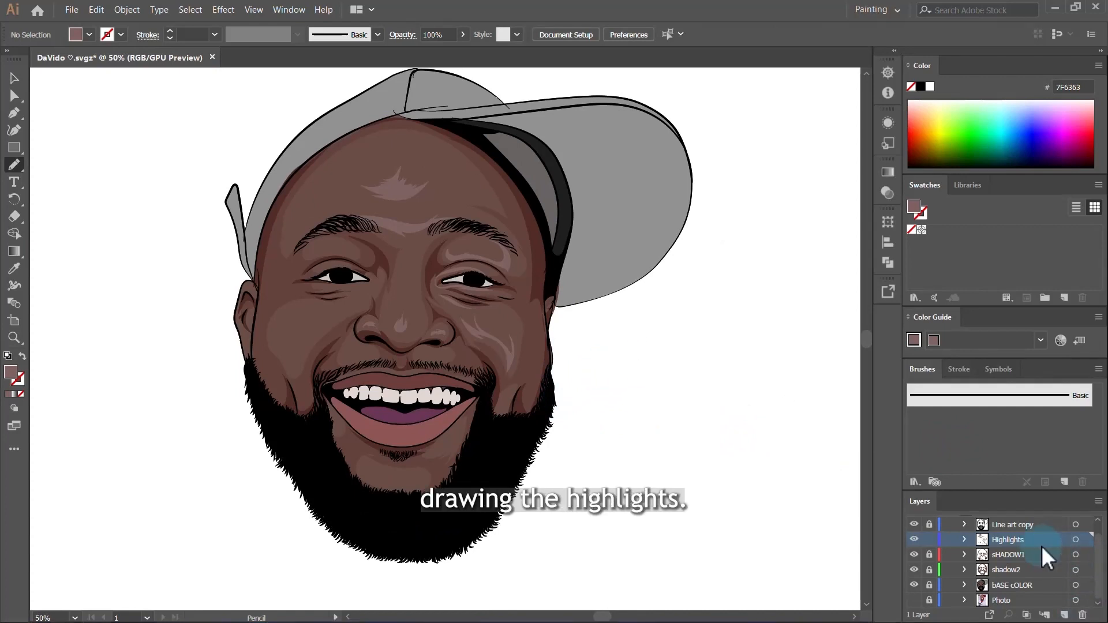
pyautogui.click(915, 600)
pyautogui.click(914, 585)
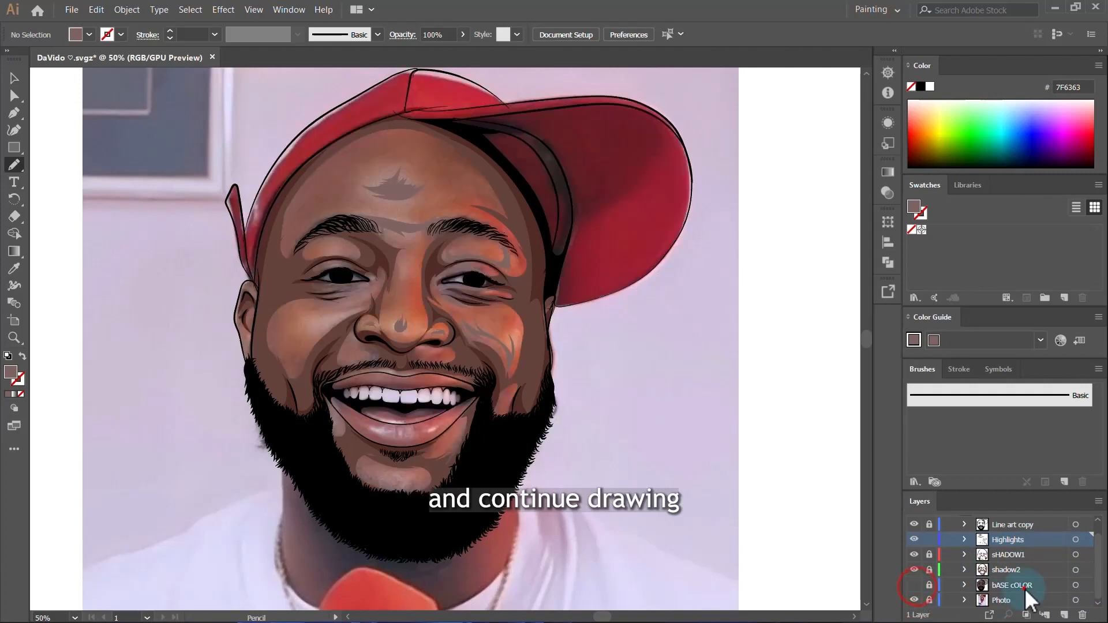
# Step: Draw a curved highlight about 101 by 40 px across the chin with the Pencil tool
pyautogui.click(1023, 587)
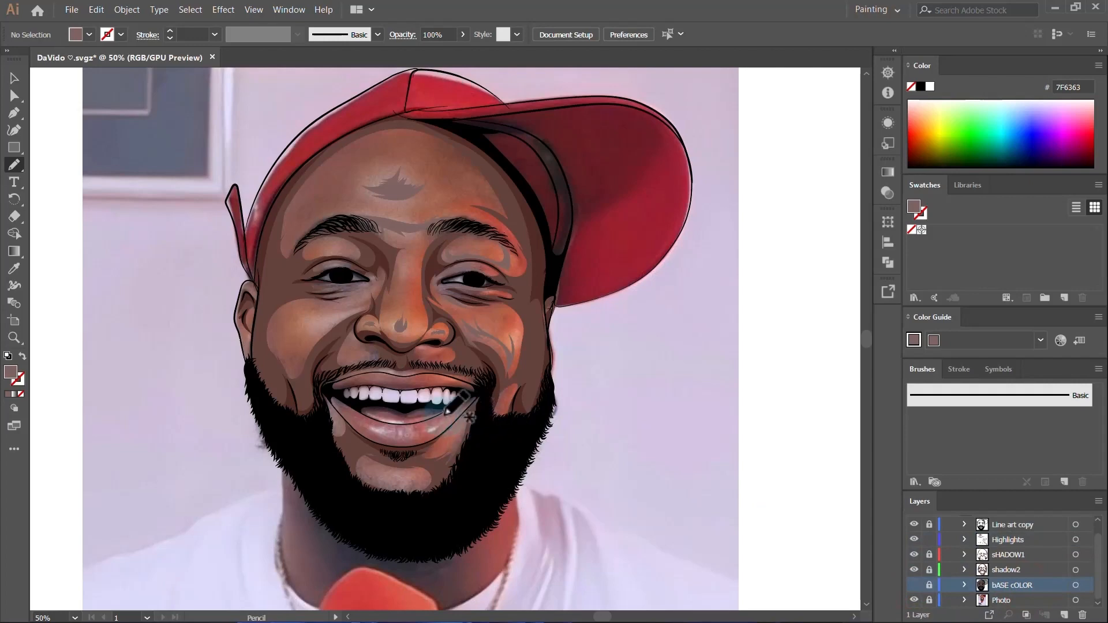
pyautogui.scroll(5, 421, 435)
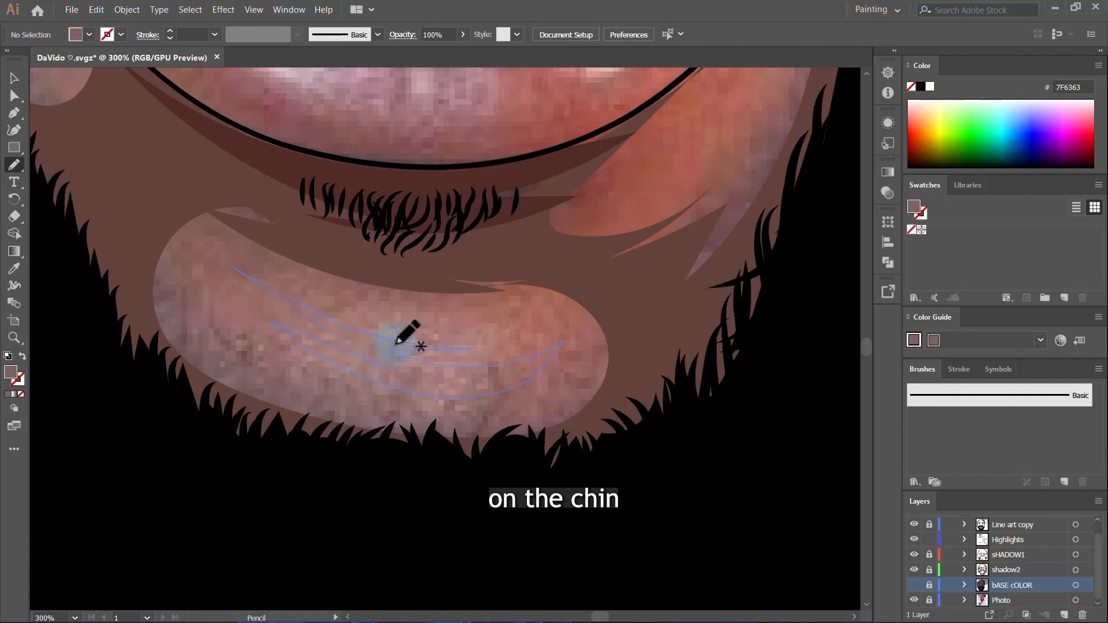
pyautogui.scroll(-2, 386, 336)
pyautogui.moveTo(396, 335); pyautogui.dragTo(494, 353)
pyautogui.scroll(-2, 495, 354)
# Step: Draw a narrow highlight about 33 by 71 px beside the lower lip, beneath the left-hand corner of the mouth
pyautogui.scroll(4, 342, 240)
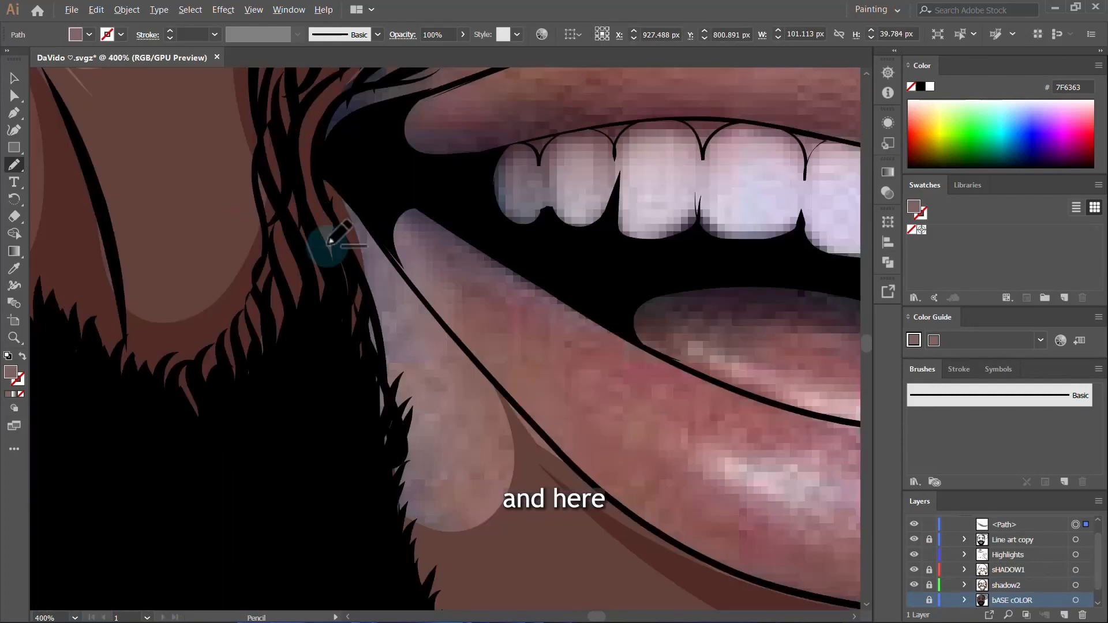
pyautogui.scroll(-2, 308, 221)
pyautogui.moveTo(344, 157)
pyautogui.mouseDown()
pyautogui.moveTo(435, 288)
pyautogui.moveTo(479, 384)
pyautogui.moveTo(426, 351)
pyautogui.moveTo(436, 437)
pyautogui.moveTo(392, 370)
pyautogui.moveTo(385, 268)
pyautogui.moveTo(338, 127)
pyautogui.mouseUp()
pyautogui.scroll(-2, 367, 211)
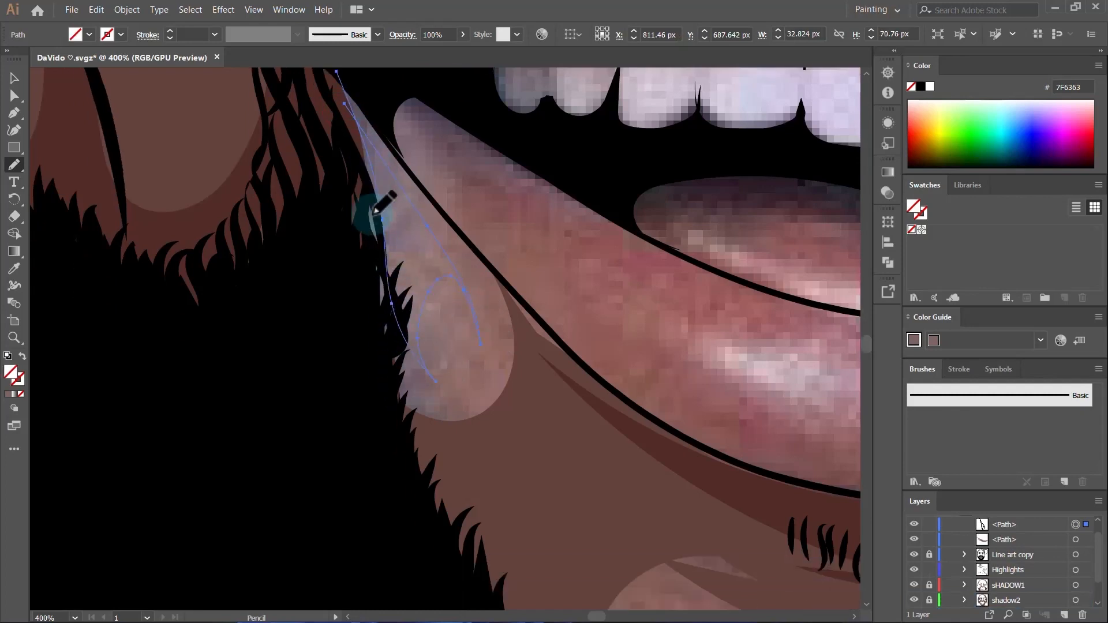
pyautogui.scroll(-4, 366, 247)
# Step: Draw a slim highlight patch about 26 by 57 px beneath the right-hand corner of the mouth
pyautogui.scroll(4, 762, 280)
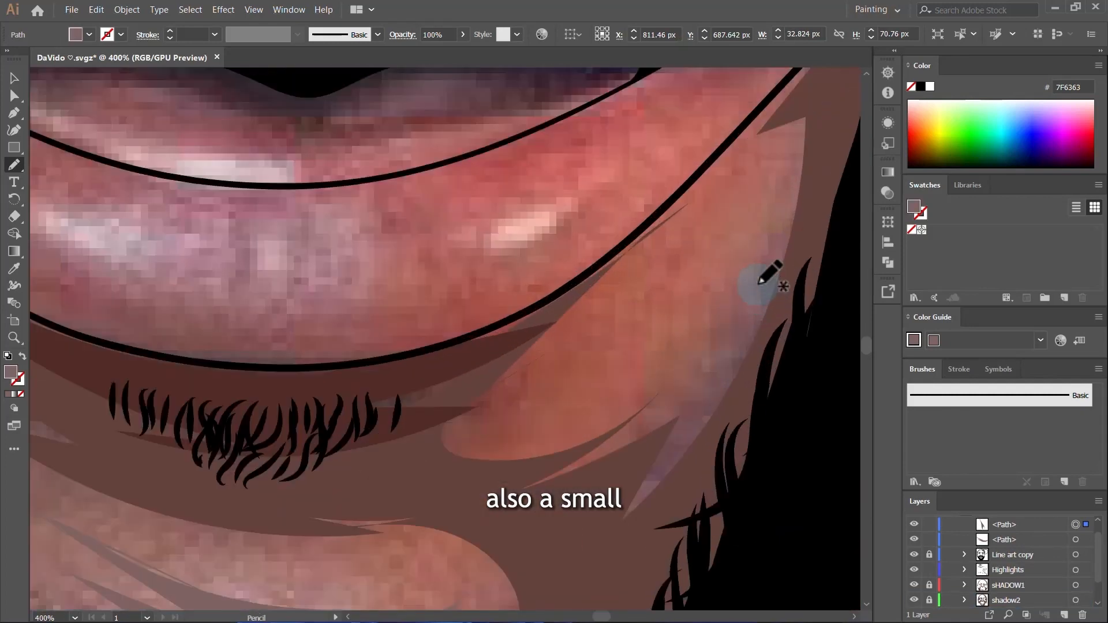
pyautogui.moveTo(763, 162)
pyautogui.mouseDown()
pyautogui.moveTo(749, 218)
pyautogui.moveTo(673, 366)
pyautogui.moveTo(745, 286)
pyautogui.moveTo(782, 133)
pyautogui.mouseUp()
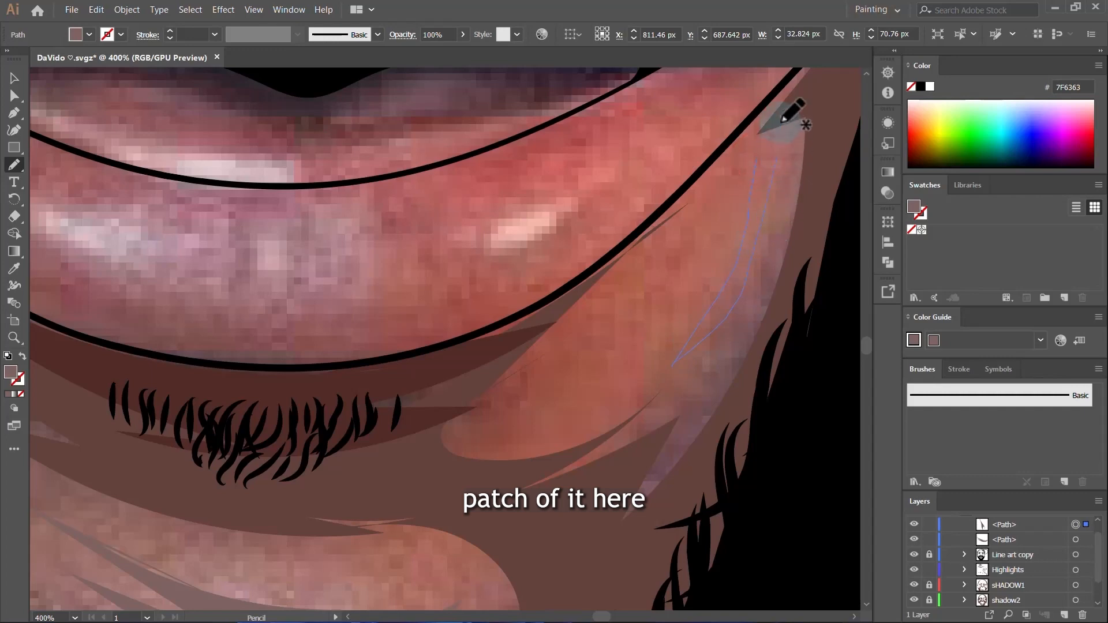
pyautogui.moveTo(719, 250); pyautogui.dragTo(725, 247)
pyautogui.scroll(-3, 725, 248)
pyautogui.scroll(-3, 564, 366)
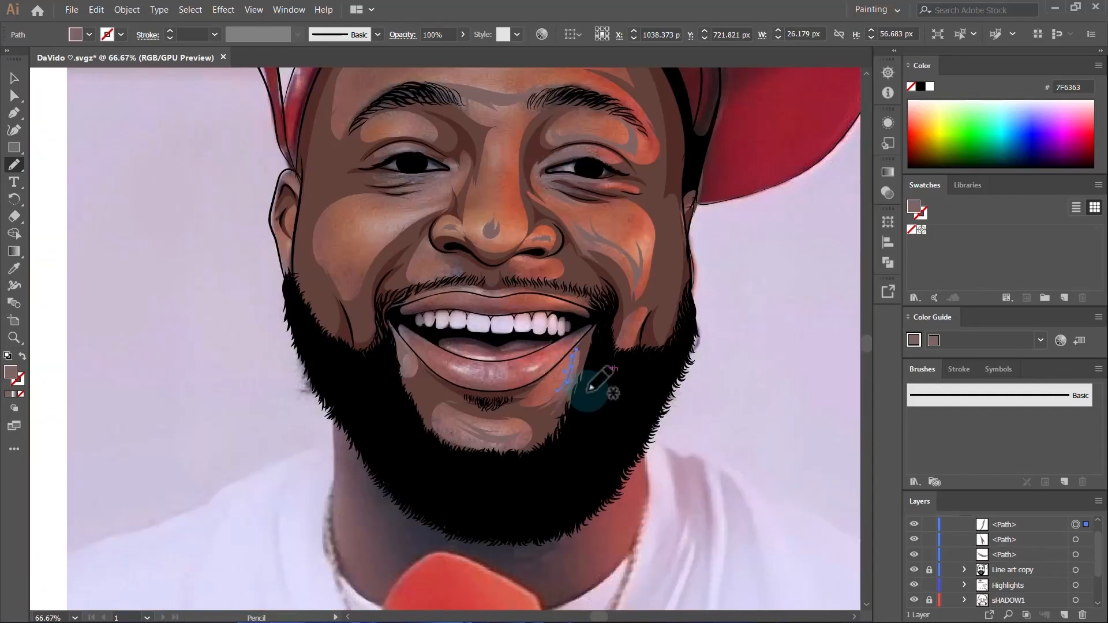
# Step: Draw a sweeping, forked highlight about 125 by 74 px on the left-hand cheek beside the nose
pyautogui.scroll(6, 455, 395)
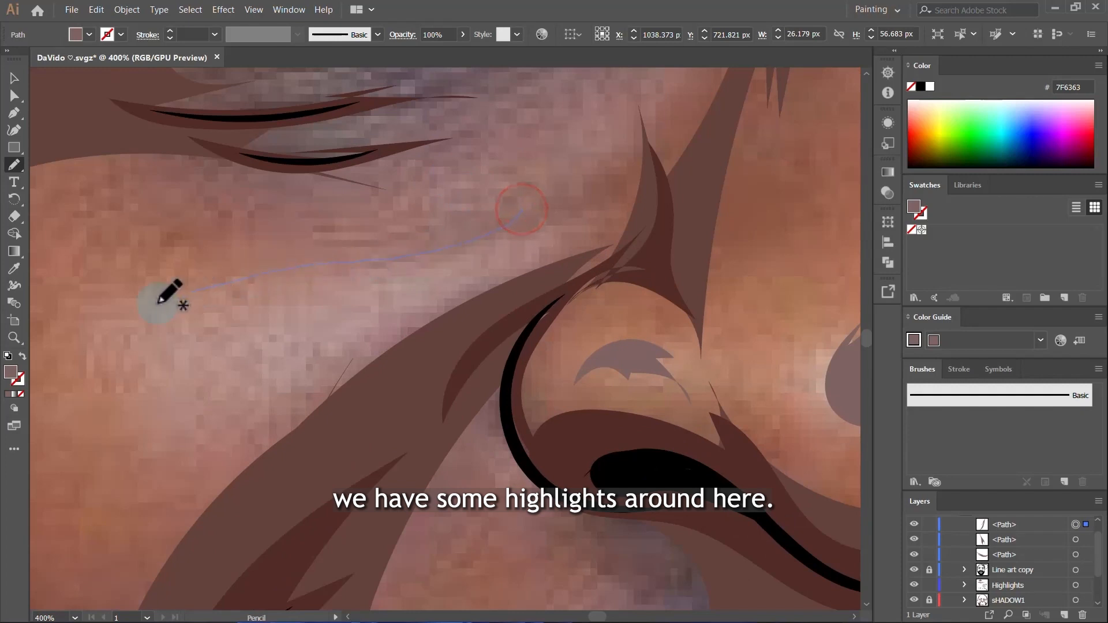
pyautogui.moveTo(177, 319)
pyautogui.mouseDown()
pyautogui.moveTo(248, 362)
pyautogui.moveTo(188, 449)
pyautogui.mouseUp()
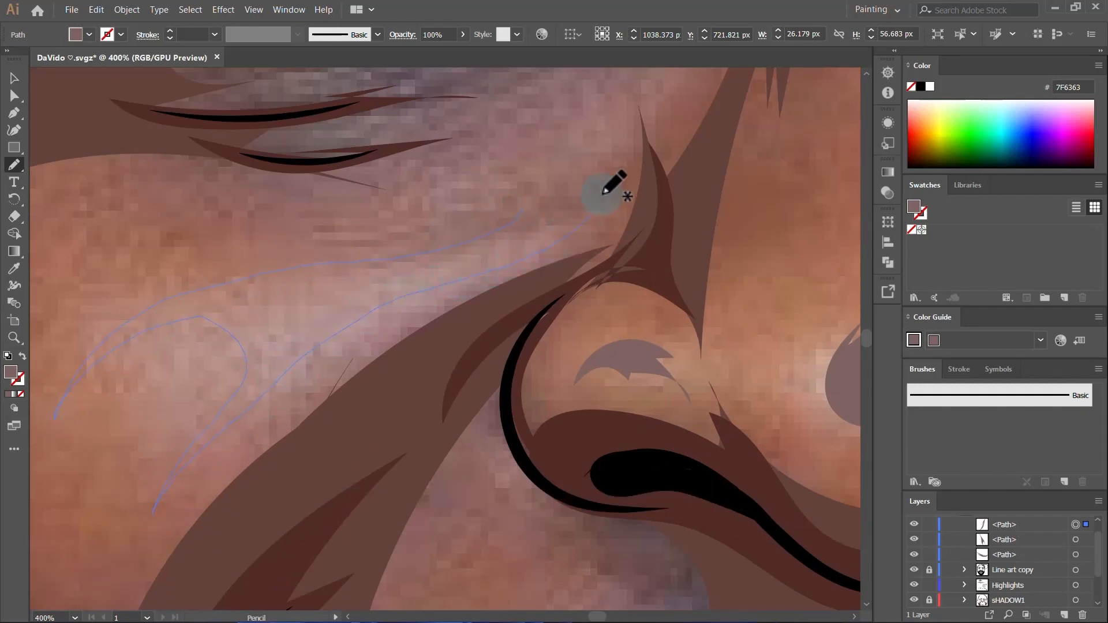
pyautogui.moveTo(518, 248); pyautogui.dragTo(413, 280)
# Step: Draw a crescent highlight about 27 by 22 px around the left-hand eye's inner corner, and undo the trial stroke drawn beside it
pyautogui.scroll(5, 432, 298)
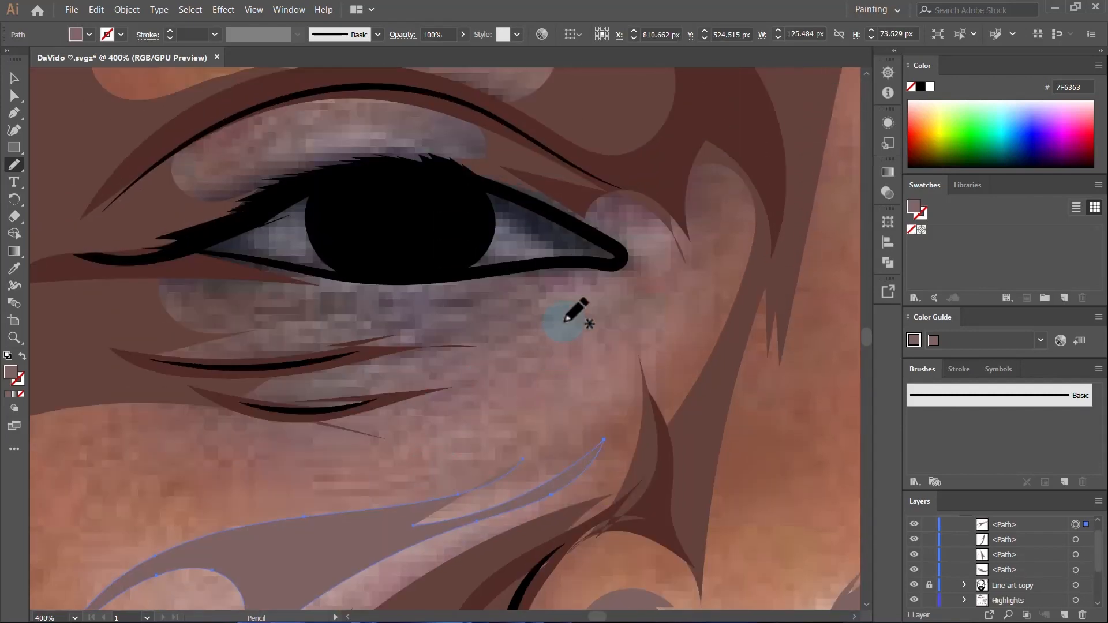
pyautogui.moveTo(549, 321)
pyautogui.mouseDown()
pyautogui.moveTo(654, 287)
pyautogui.moveTo(598, 219)
pyautogui.mouseUp()
pyautogui.scroll(-1, 688, 271)
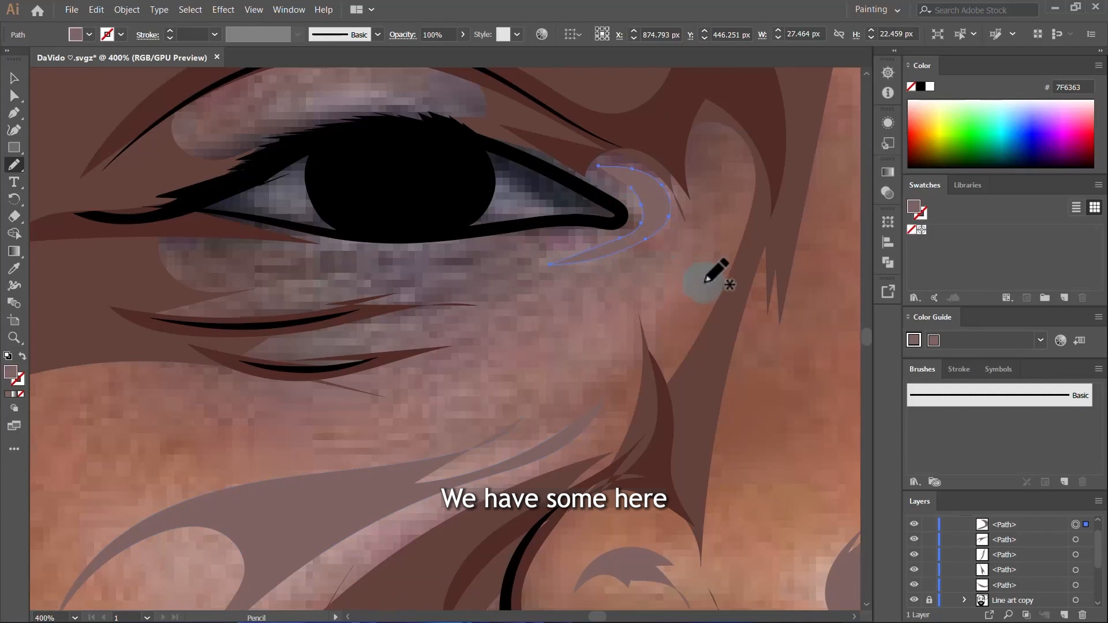
pyautogui.moveTo(696, 229)
pyautogui.mouseDown()
pyautogui.moveTo(578, 319)
pyautogui.moveTo(594, 288)
pyautogui.moveTo(606, 364)
pyautogui.mouseUp()
pyautogui.hotkey('ctrl', 'z')
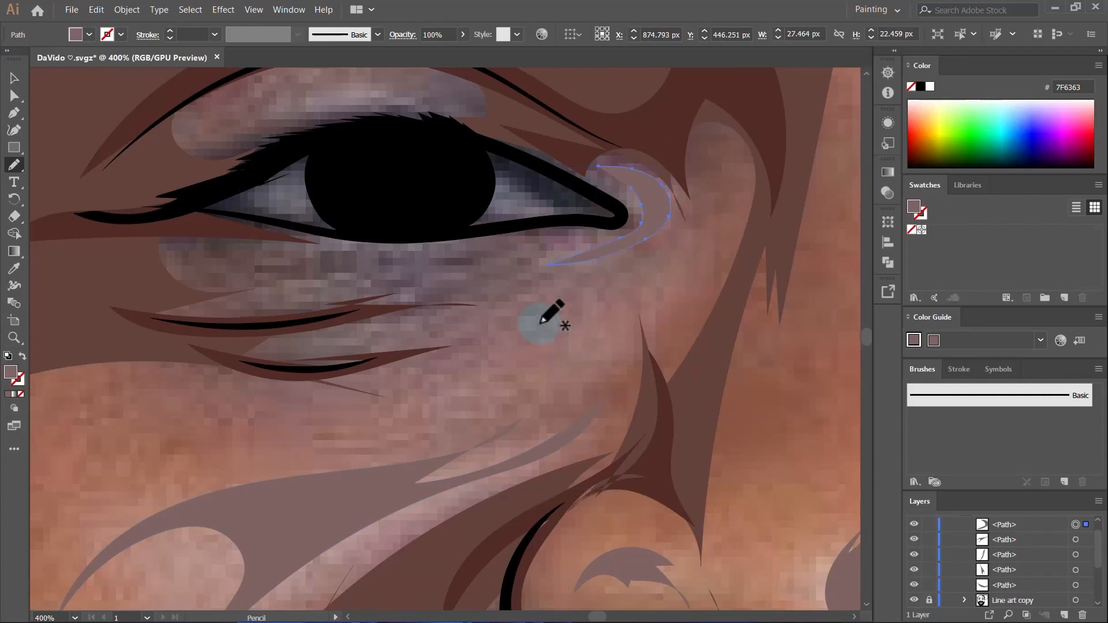
# Step: Draw thin highlights beneath the left-hand eye, including a sliver about 55 by 9 px, and fill them with the highlight color
pyautogui.moveTo(476, 239)
pyautogui.mouseDown()
pyautogui.moveTo(243, 274)
pyautogui.moveTo(453, 255)
pyautogui.moveTo(516, 229)
pyautogui.mouseUp()
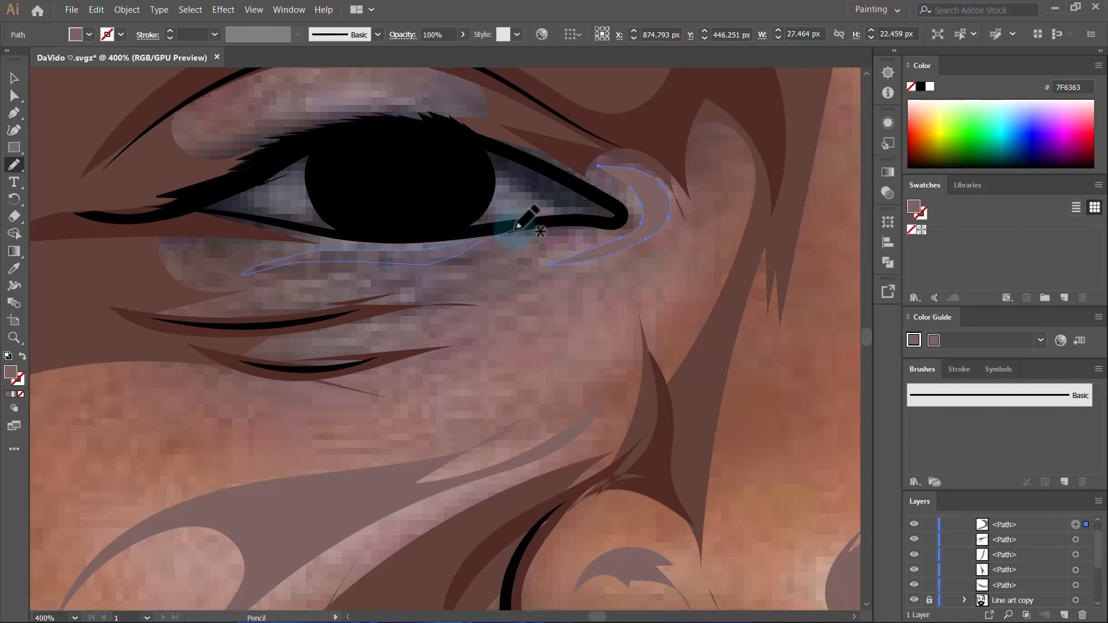
pyautogui.scroll(3, 441, 247)
pyautogui.moveTo(400, 358)
pyautogui.mouseDown()
pyautogui.moveTo(235, 378)
pyautogui.moveTo(396, 366)
pyautogui.moveTo(474, 344)
pyautogui.moveTo(310, 381)
pyautogui.mouseUp()
pyautogui.scroll(3, 307, 389)
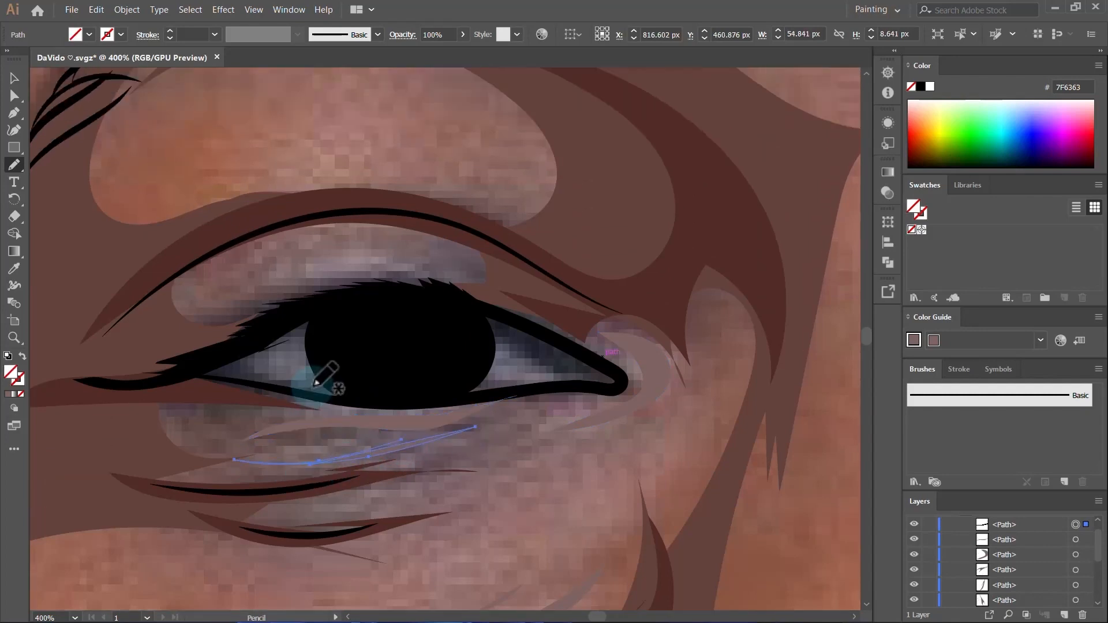
pyautogui.press(',')
pyautogui.scroll(-4, 524, 383)
pyautogui.scroll(4, 532, 327)
pyautogui.moveTo(387, 446); pyautogui.dragTo(461, 416)
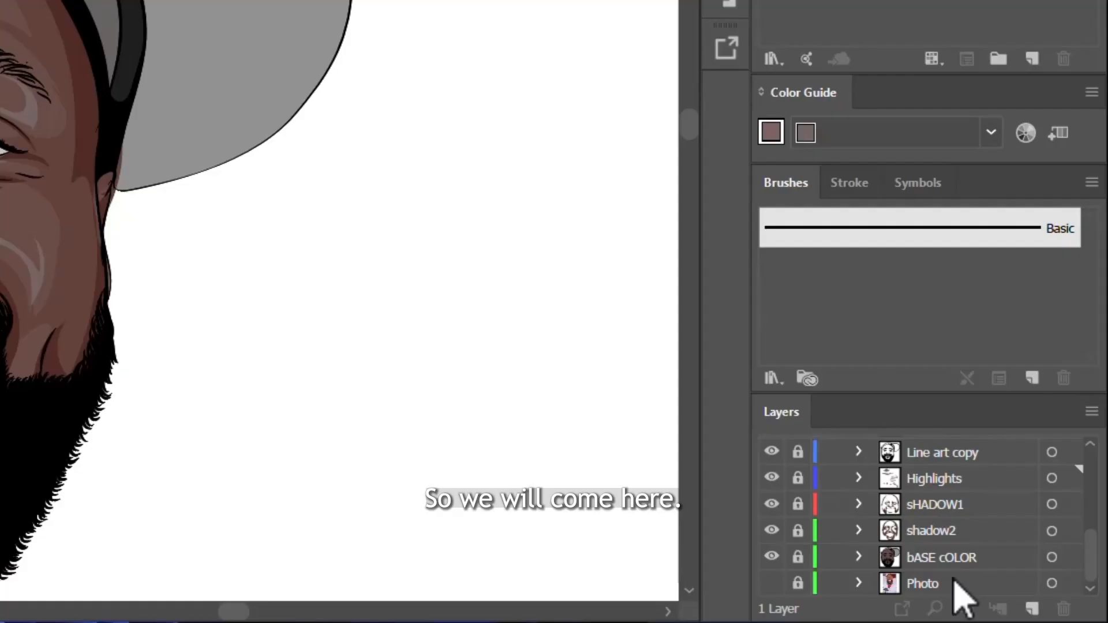
# Step: Create a new layer directly above the Photo layer and move the shadow2 layer above sHADOW1
pyautogui.click(956, 591)
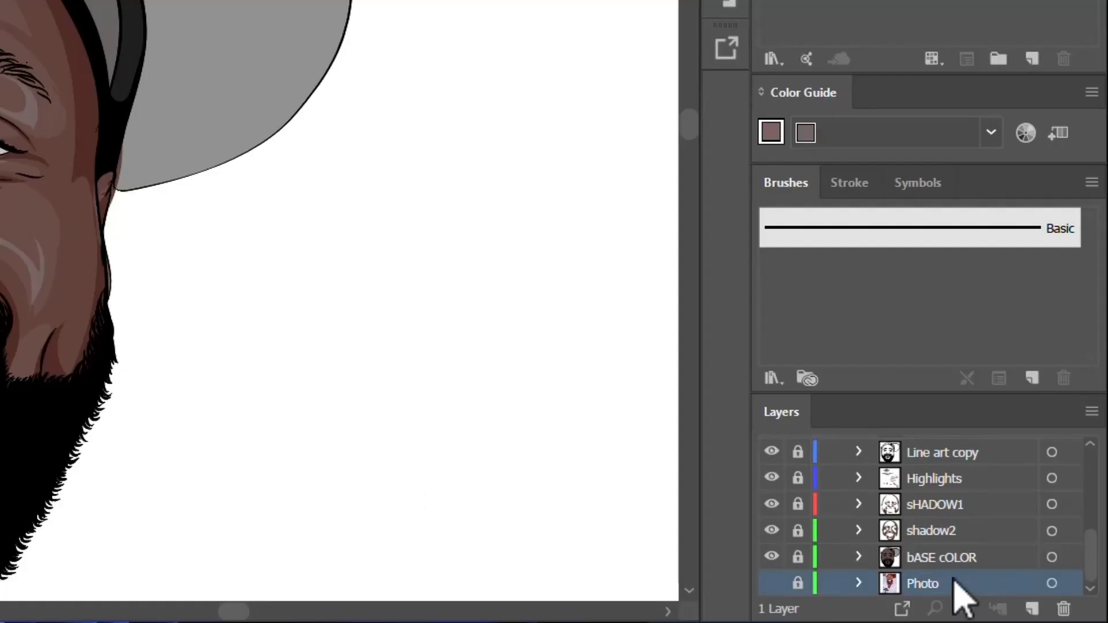
pyautogui.click(1031, 611)
pyautogui.moveTo(945, 561); pyautogui.dragTo(895, 524)
pyautogui.scroll(-1, 975, 577)
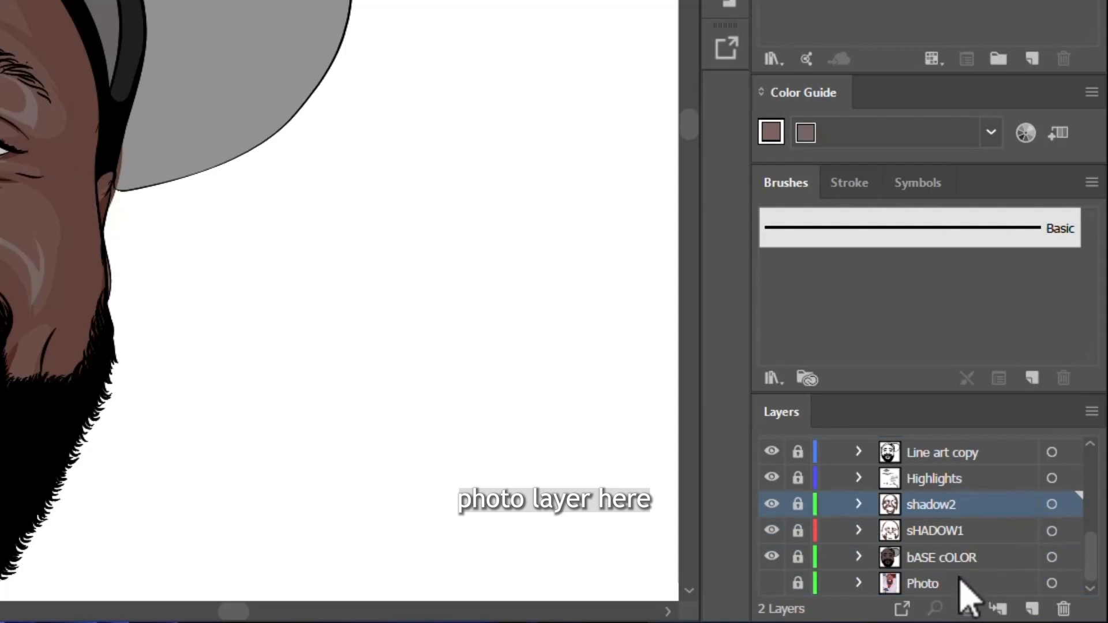
pyautogui.scroll(5, 955, 554)
pyautogui.moveTo(926, 457); pyautogui.dragTo(920, 564)
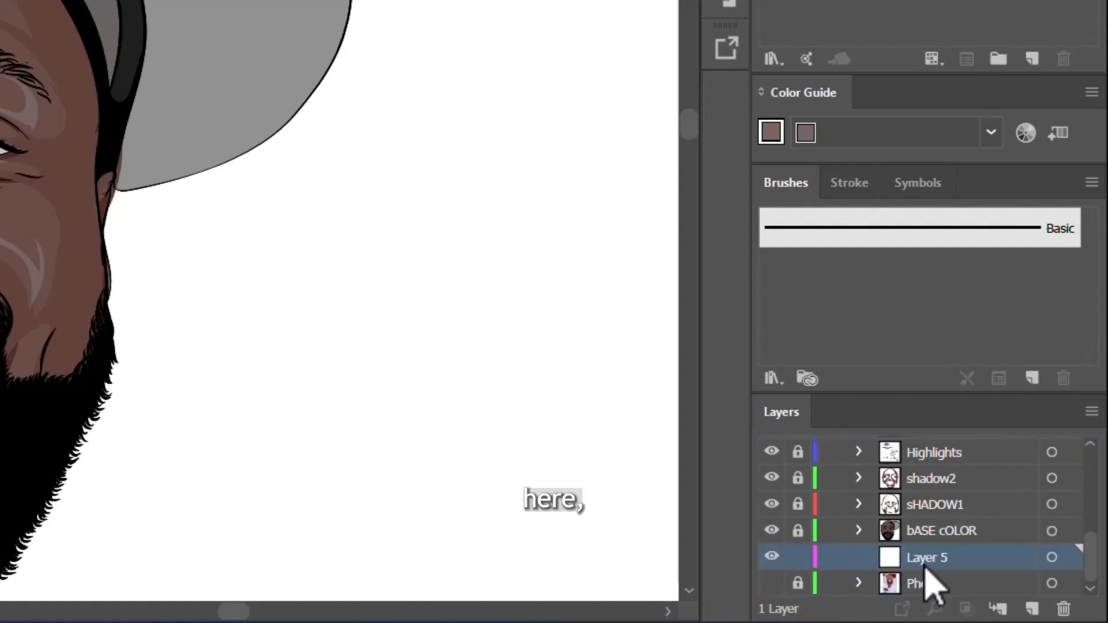
# Step: Rename the new layer as CAP
pyautogui.doubleClick(928, 556)
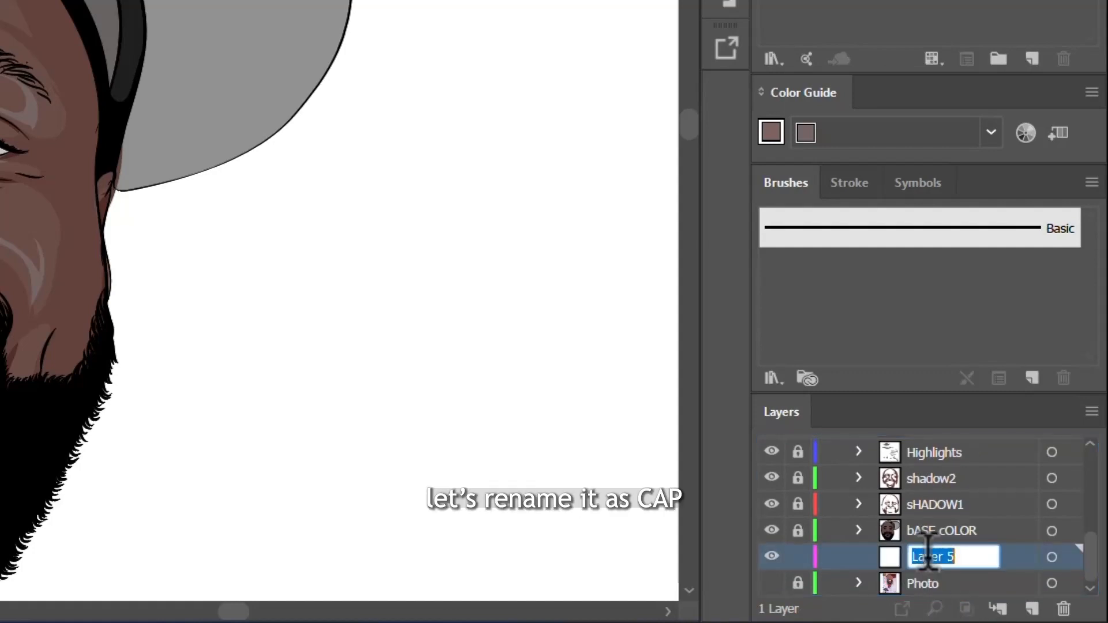
pyautogui.write('CAP')
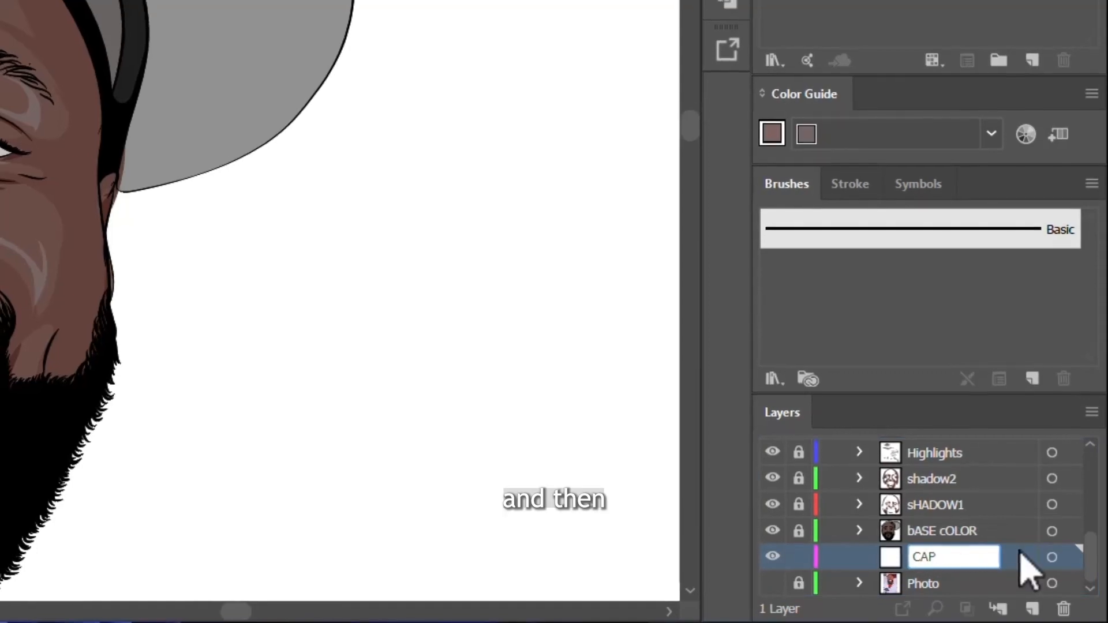
pyautogui.click(1018, 551)
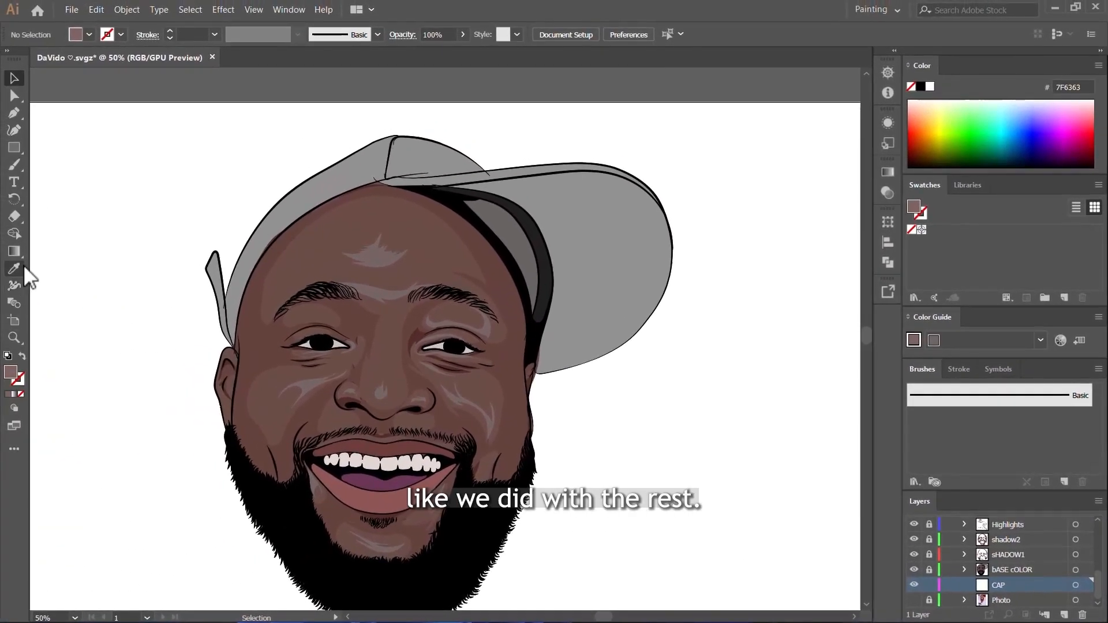
# Step: Sample the cap's grey with the Eyedropper and darken the fill color to 6B6969
pyautogui.click(15, 269)
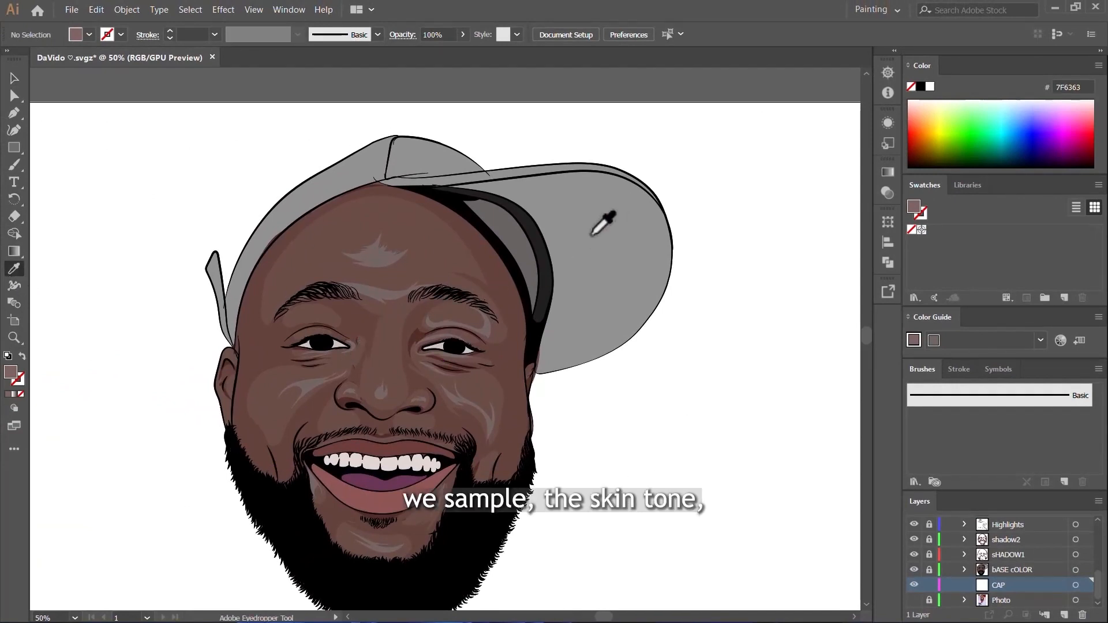
pyautogui.click(609, 239)
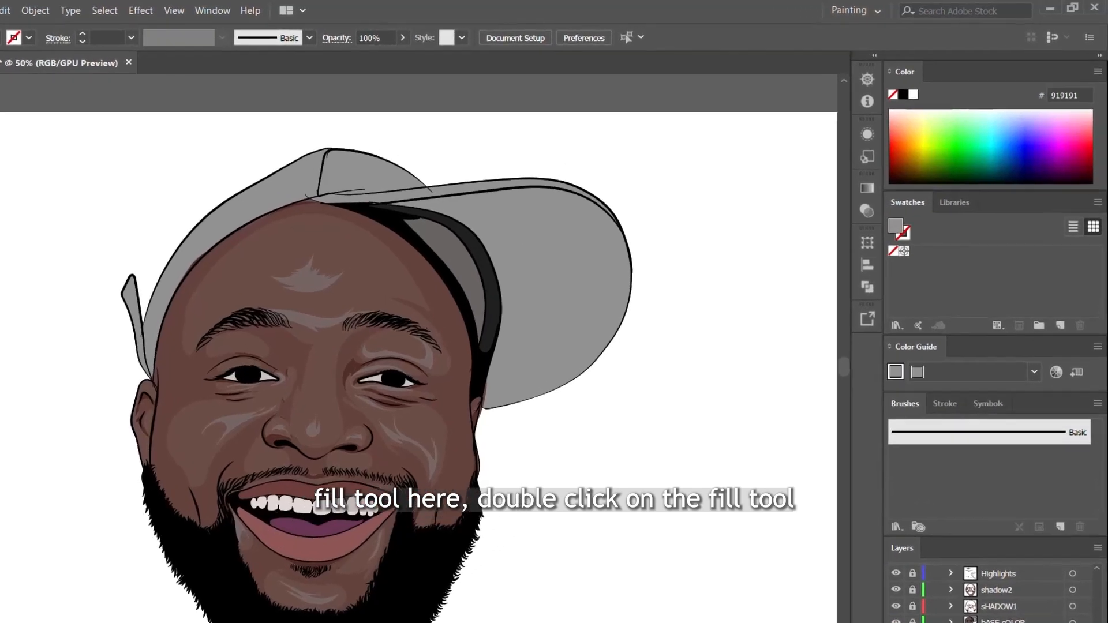
pyautogui.doubleClick(11, 372)
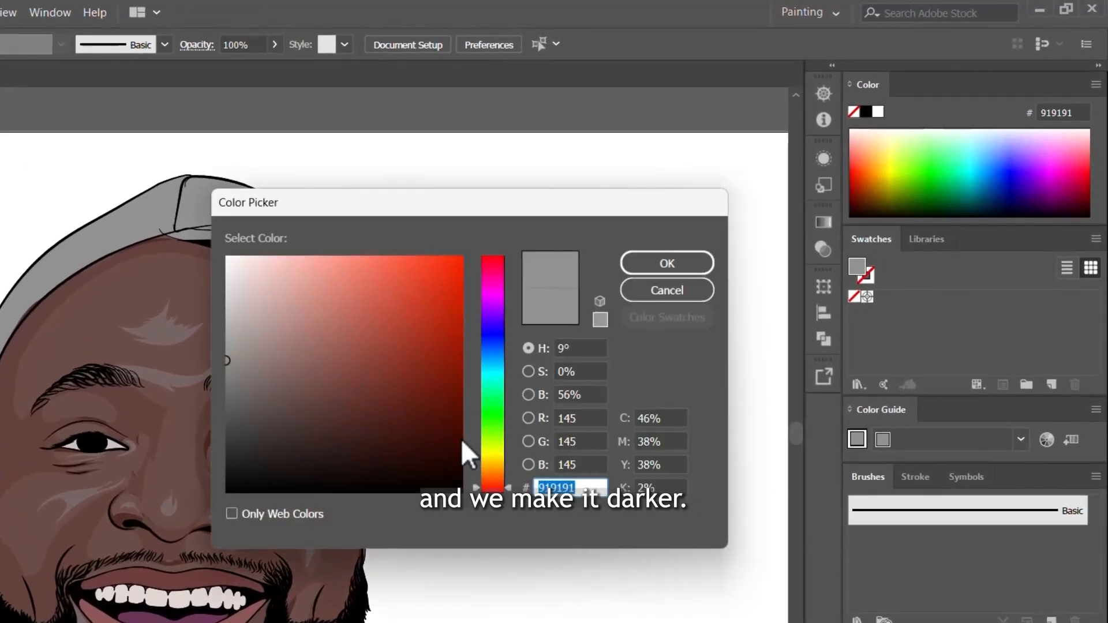
pyautogui.moveTo(230, 376)
pyautogui.mouseDown()
pyautogui.moveTo(232, 391)
pyautogui.moveTo(248, 393)
pyautogui.moveTo(229, 393)
pyautogui.mouseUp()
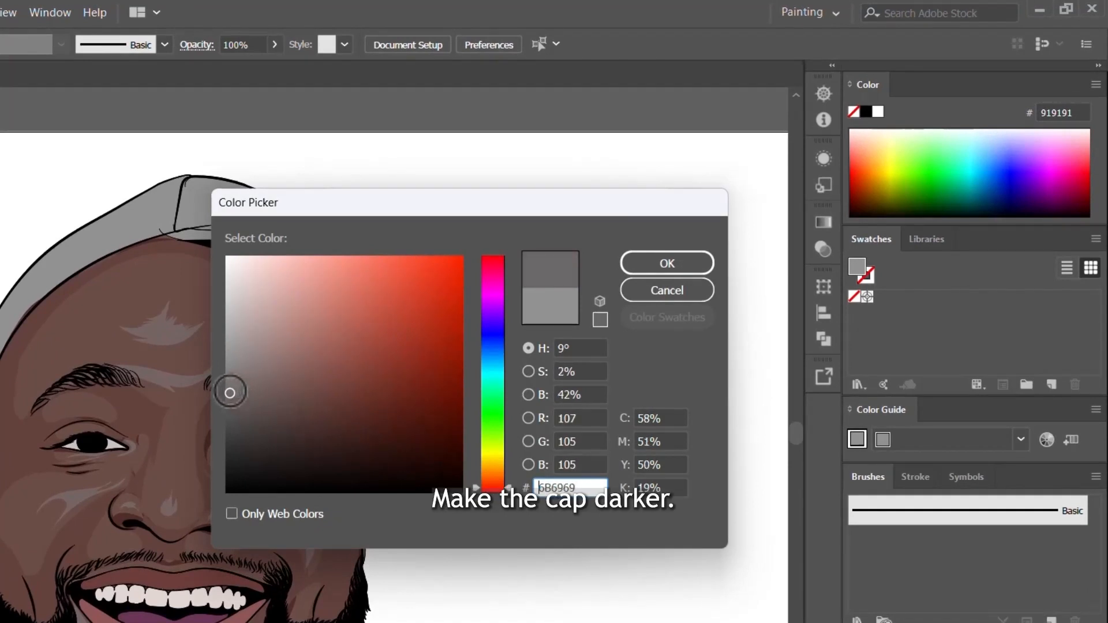
pyautogui.click(676, 268)
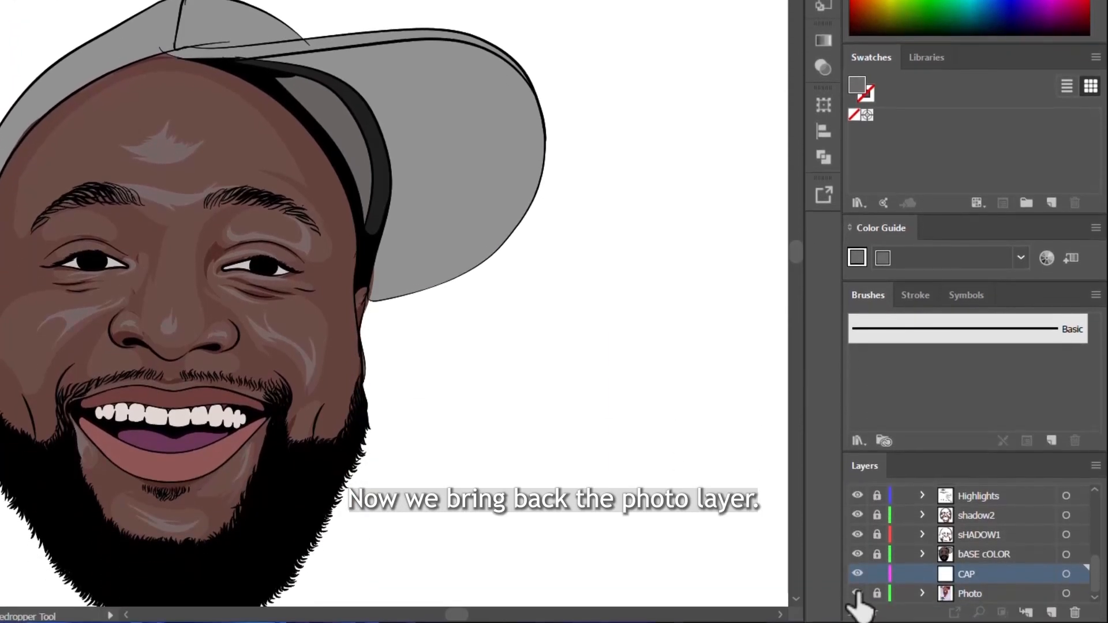
# Step: Show the Photo layer, move the CAP layer above bASE cOLOR, and hide the bASE cOLOR layer
pyautogui.click(857, 594)
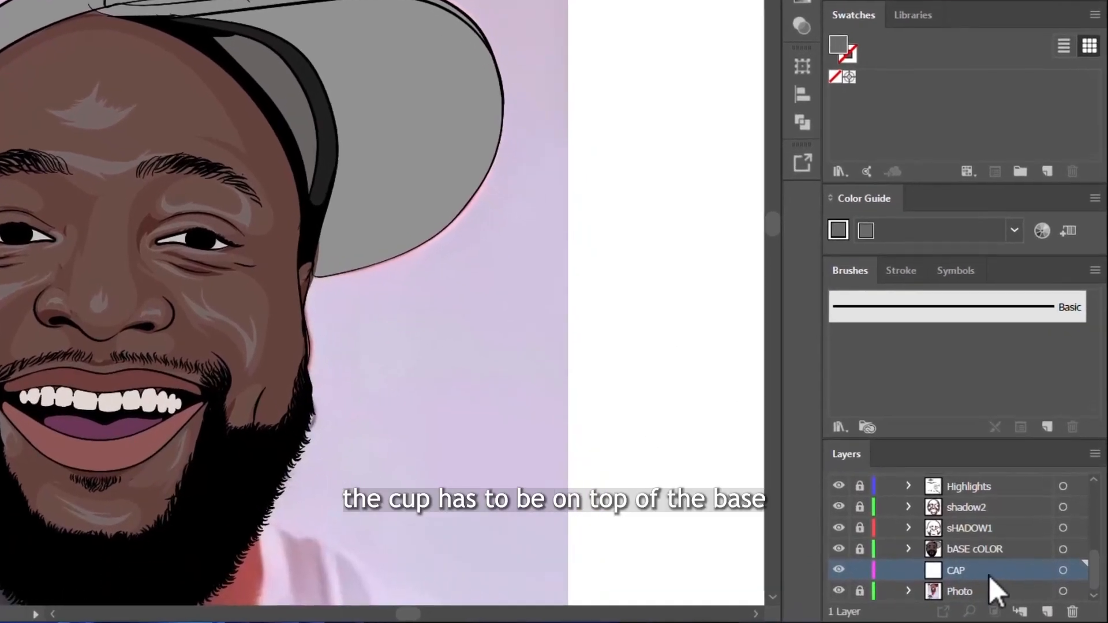
pyautogui.moveTo(989, 576); pyautogui.dragTo(954, 522)
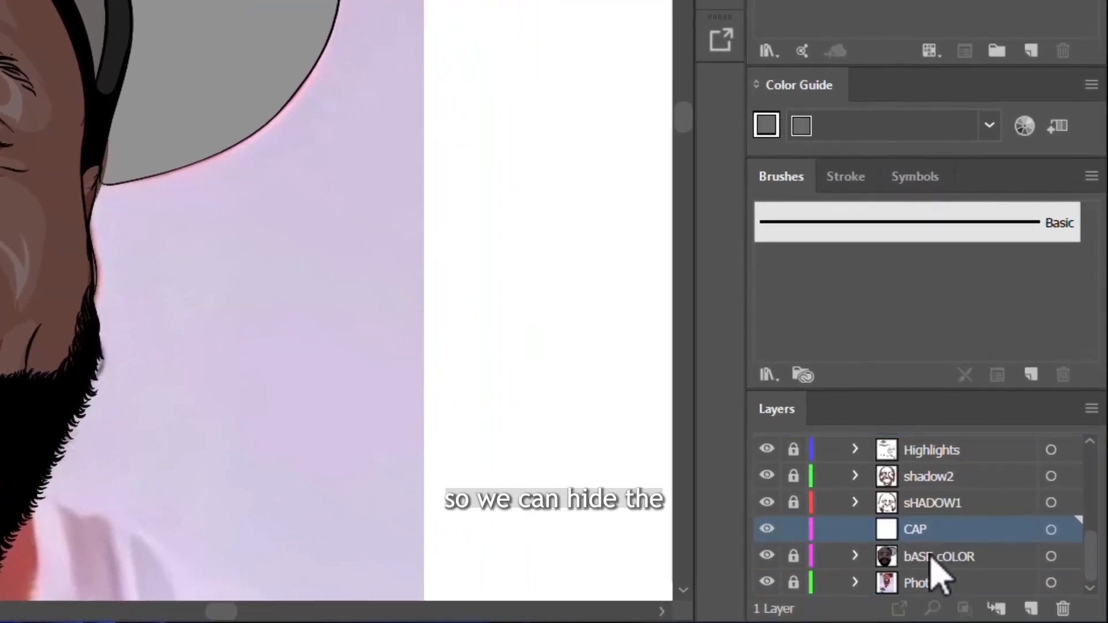
pyautogui.click(768, 556)
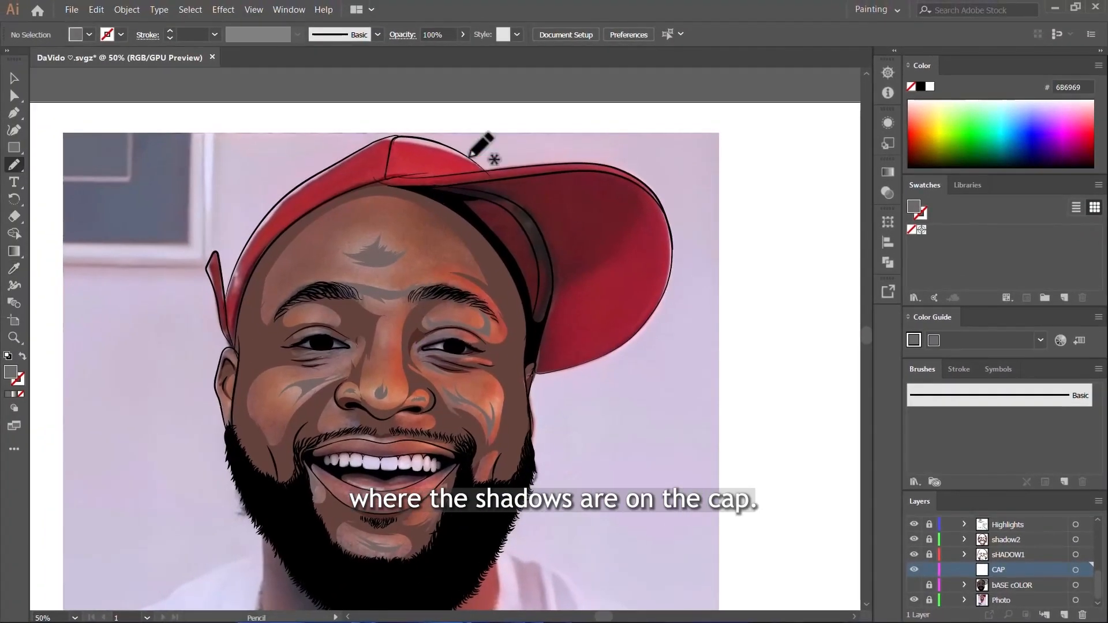
# Step: Trace the shadow beneath the cap's brim as a shape about 451 by 216 px and fill it with the dark grey
pyautogui.scroll(3, 612, 240)
pyautogui.scroll(-3, 597, 237)
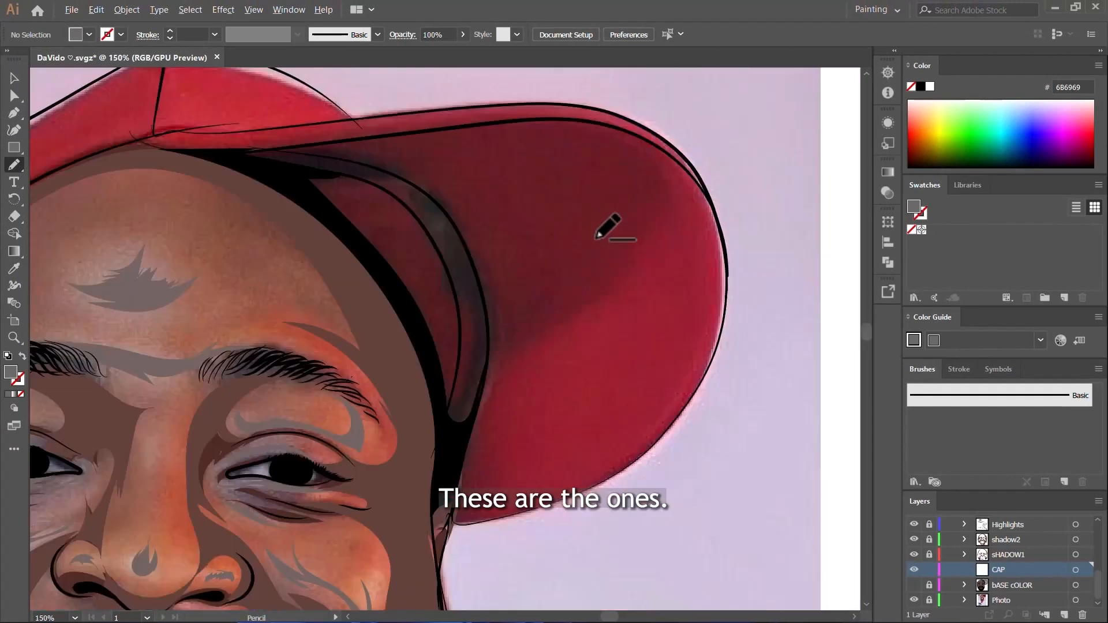
pyautogui.moveTo(247, 156)
pyautogui.mouseDown()
pyautogui.moveTo(337, 159)
pyautogui.moveTo(449, 207)
pyautogui.moveTo(481, 278)
pyautogui.moveTo(493, 357)
pyautogui.moveTo(531, 250)
pyautogui.moveTo(580, 207)
pyautogui.mouseUp()
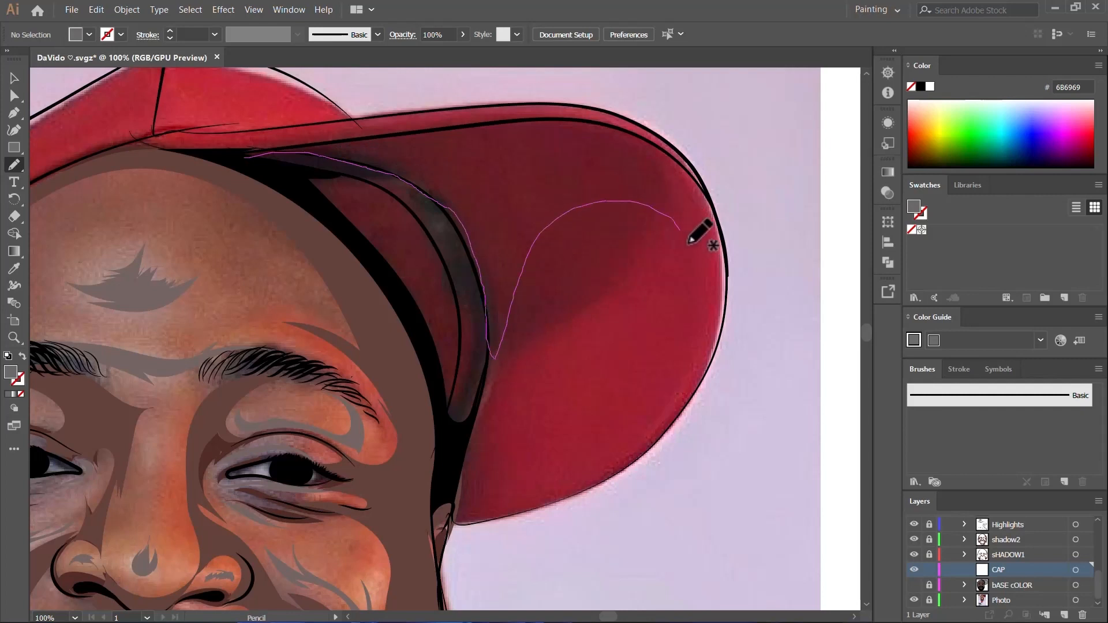
pyautogui.moveTo(702, 261)
pyautogui.mouseDown()
pyautogui.moveTo(700, 189)
pyautogui.moveTo(674, 165)
pyautogui.moveTo(557, 122)
pyautogui.moveTo(438, 130)
pyautogui.moveTo(209, 174)
pyautogui.mouseUp()
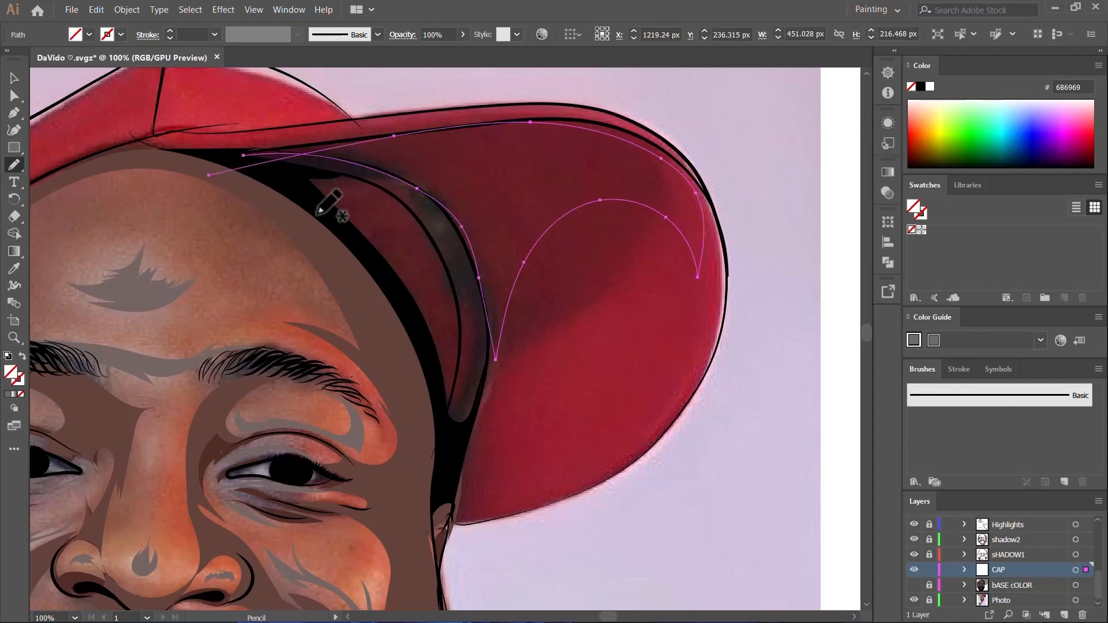
pyautogui.scroll(2, 344, 242)
pyautogui.press(',')
pyautogui.scroll(-2, 692, 321)
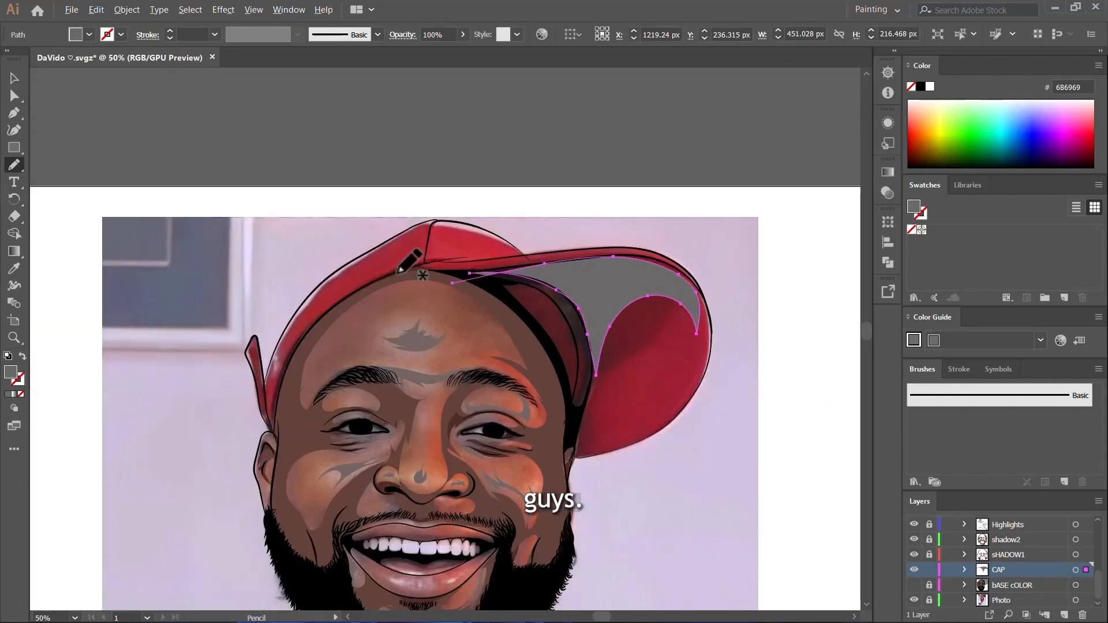
# Step: Trace the shadow along the cap's left rim and strap as a shape about 159 by 227 px and fill it dark grey
pyautogui.scroll(3, 396, 273)
pyautogui.scroll(-3, 626, 247)
pyautogui.scroll(3, 428, 334)
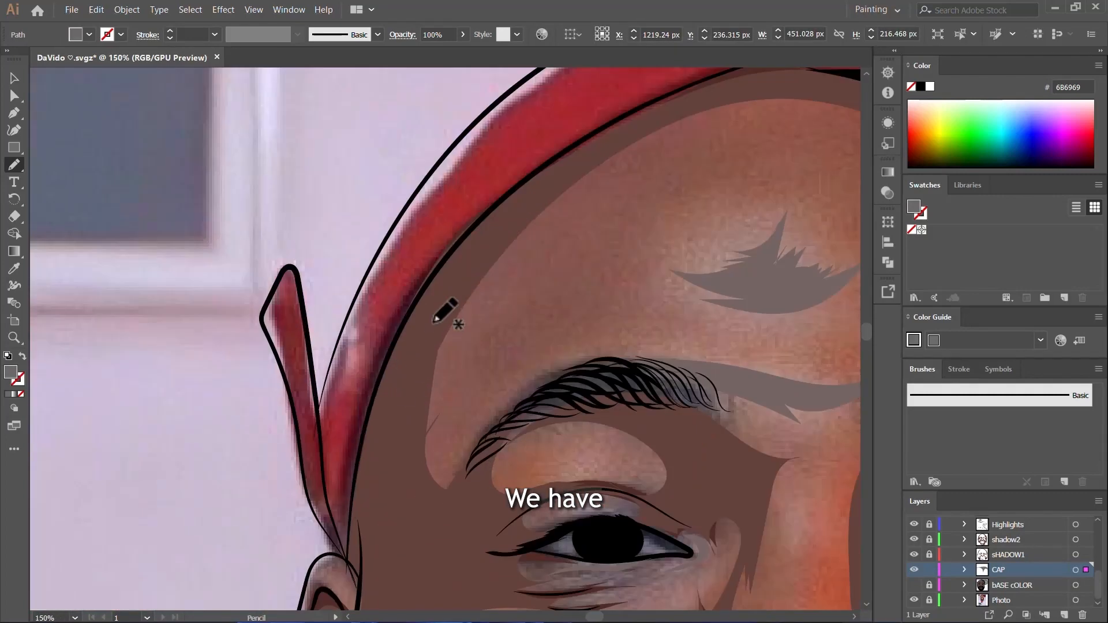
pyautogui.moveTo(422, 255)
pyautogui.mouseDown()
pyautogui.moveTo(367, 361)
pyautogui.moveTo(341, 480)
pyautogui.mouseUp()
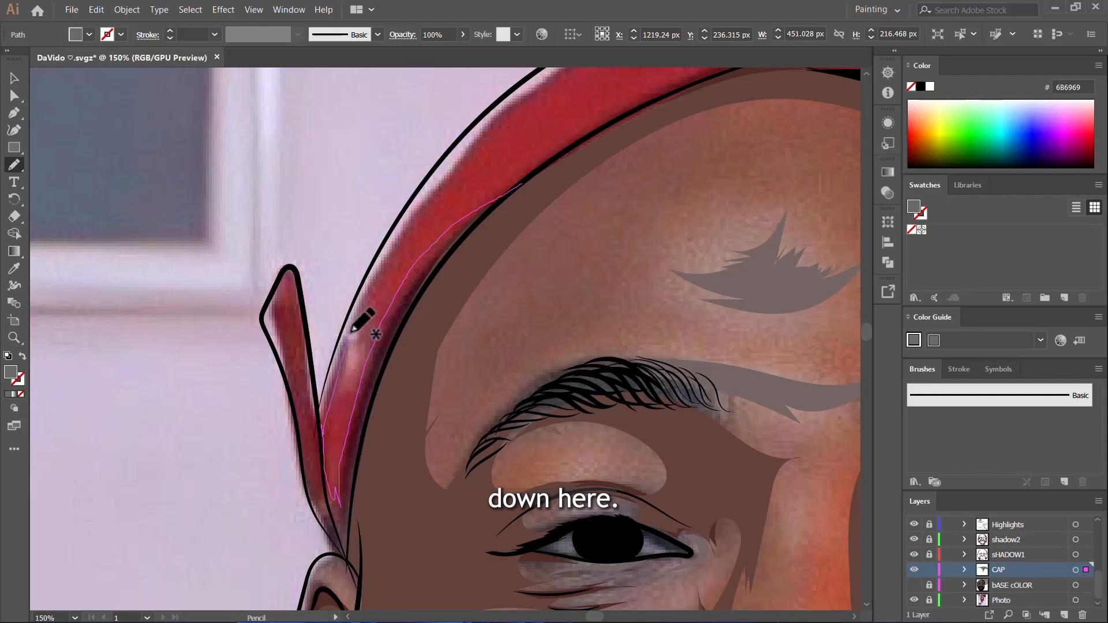
pyautogui.moveTo(322, 403)
pyautogui.mouseDown()
pyautogui.moveTo(286, 281)
pyautogui.moveTo(257, 337)
pyautogui.moveTo(273, 319)
pyautogui.moveTo(287, 334)
pyautogui.moveTo(309, 429)
pyautogui.mouseUp()
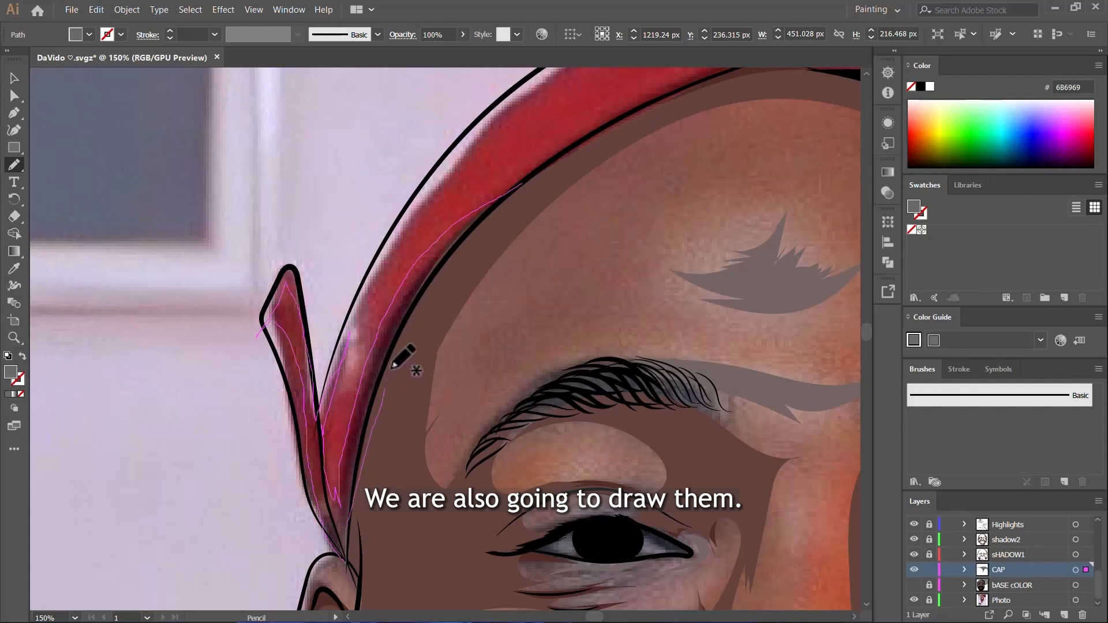
pyautogui.moveTo(469, 239); pyautogui.dragTo(521, 186)
pyautogui.scroll(3, 519, 207)
pyautogui.press(',')
# Step: Trace the shadow along the cap's lower edge above the forehead, starting near the front seam
pyautogui.scroll(-4, 385, 315)
pyautogui.scroll(6, 413, 305)
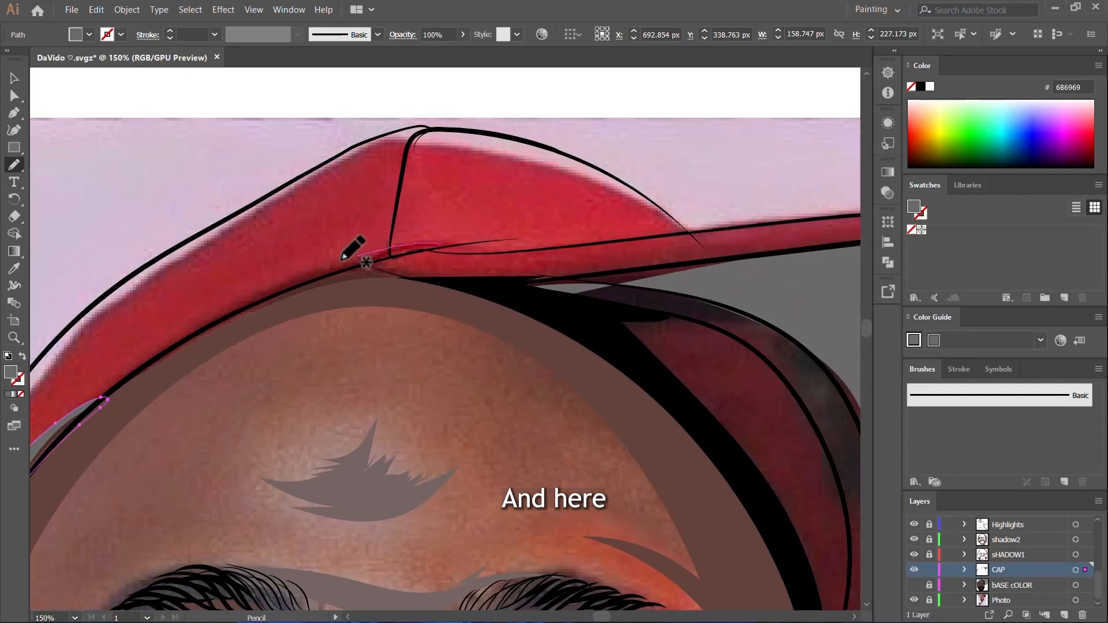
pyautogui.moveTo(342, 259)
pyautogui.mouseDown()
pyautogui.moveTo(240, 303)
pyautogui.moveTo(137, 367)
pyautogui.mouseUp()
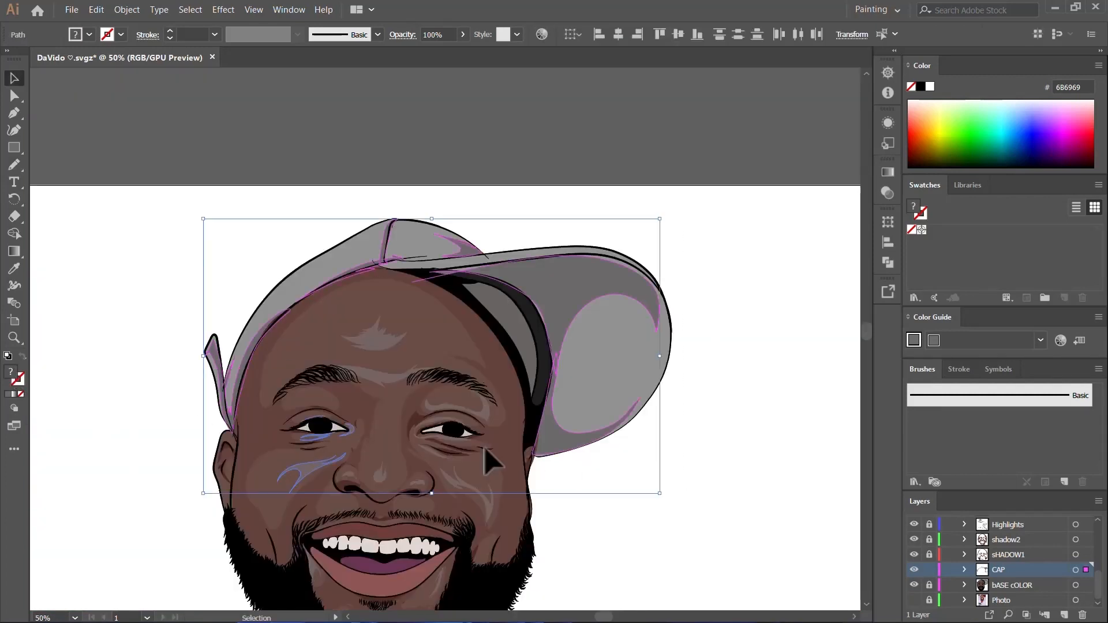
# Step: Deselect the shadow shapes and trace light-grey highlights beside the seam on the cap's crown, the right one about 142 by 40 px
pyautogui.click(773, 470)
pyautogui.scroll(-5, 969, 542)
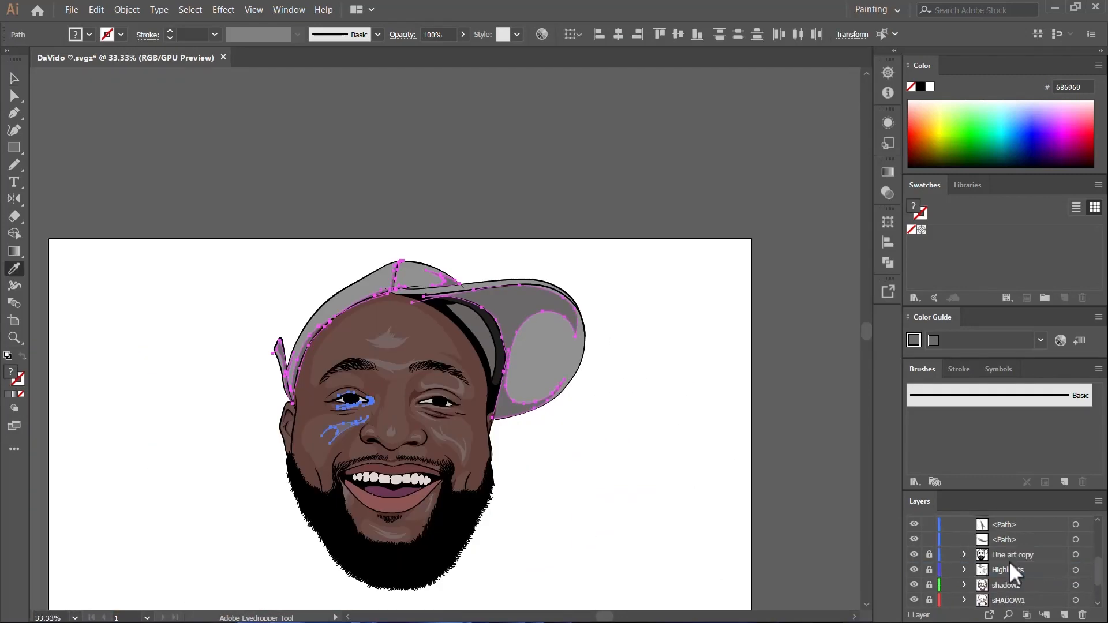
pyautogui.scroll(-2, 1007, 571)
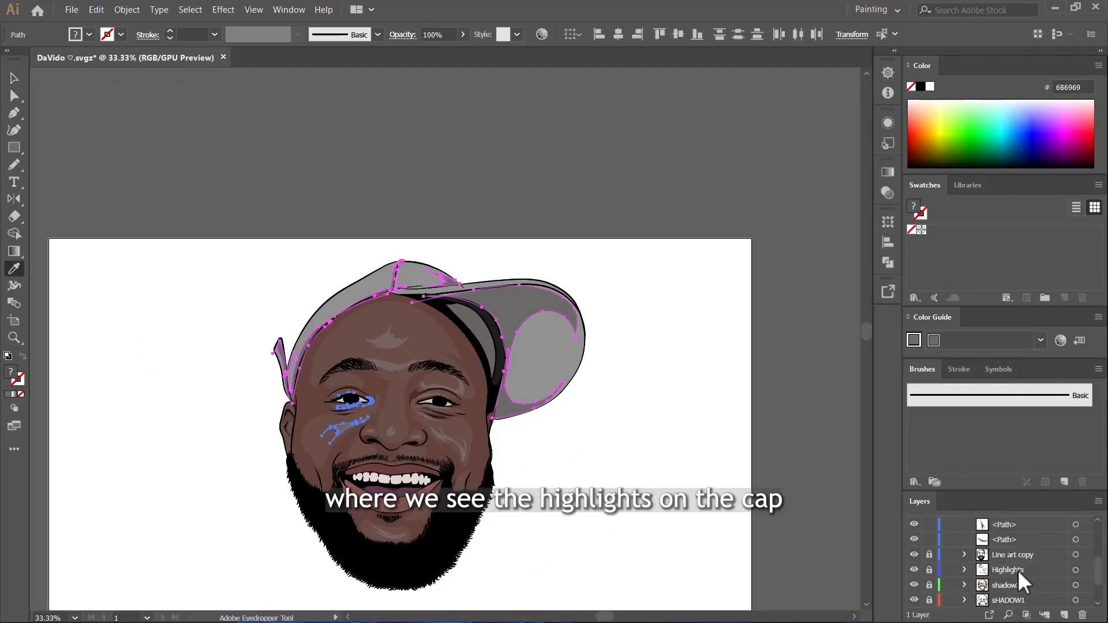
pyautogui.press('v')
pyautogui.click(473, 329)
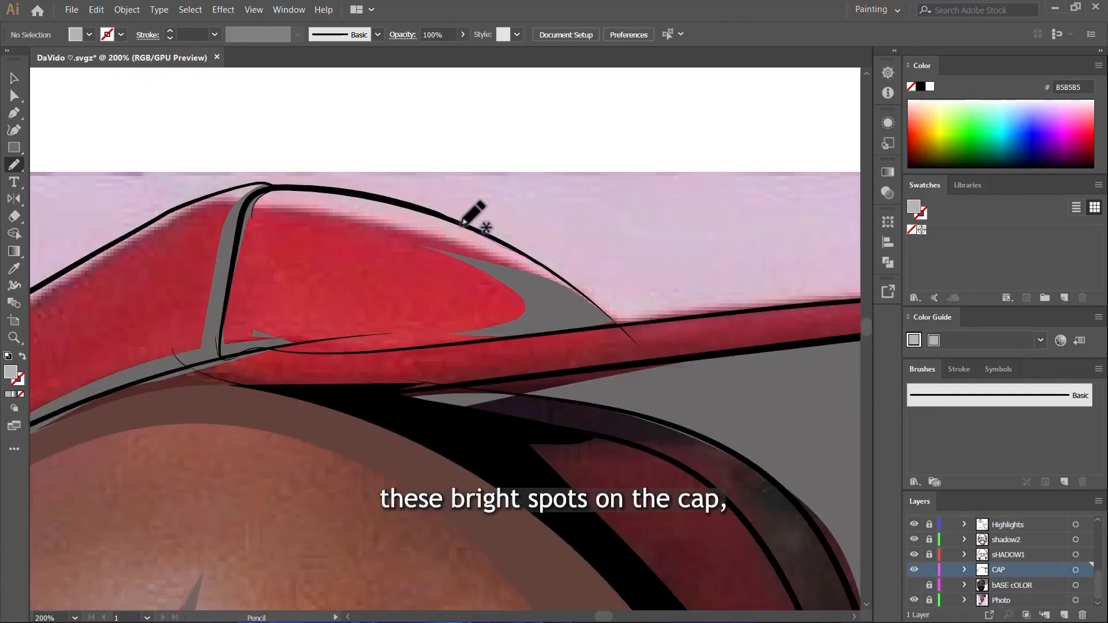
pyautogui.moveTo(407, 210)
pyautogui.mouseDown()
pyautogui.moveTo(308, 188)
pyautogui.moveTo(266, 199)
pyautogui.moveTo(248, 264)
pyautogui.moveTo(253, 243)
pyautogui.moveTo(289, 215)
pyautogui.moveTo(395, 227)
pyautogui.moveTo(556, 276)
pyautogui.mouseUp()
pyautogui.scroll(3, 453, 233)
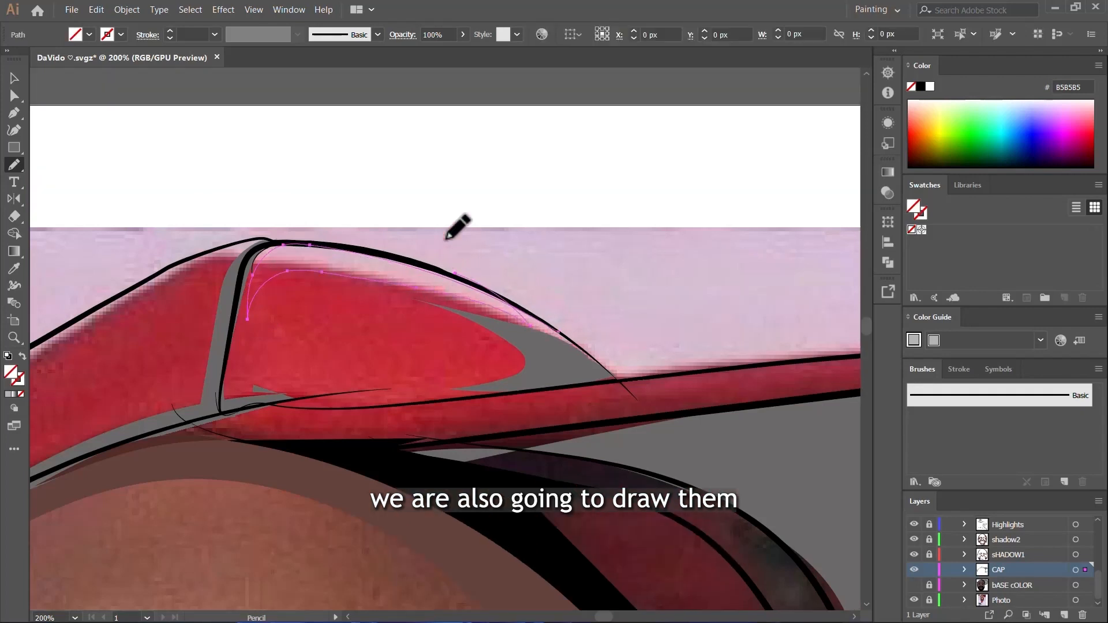
pyautogui.scroll(-2, 450, 243)
pyautogui.scroll(3, 273, 274)
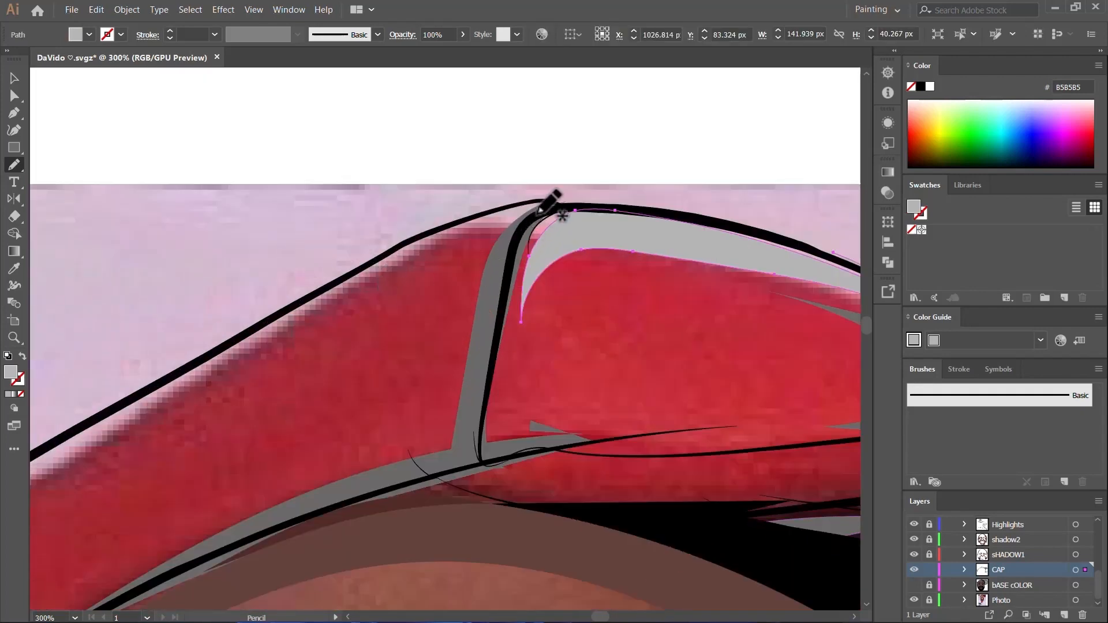
pyautogui.moveTo(484, 245); pyautogui.dragTo(496, 237)
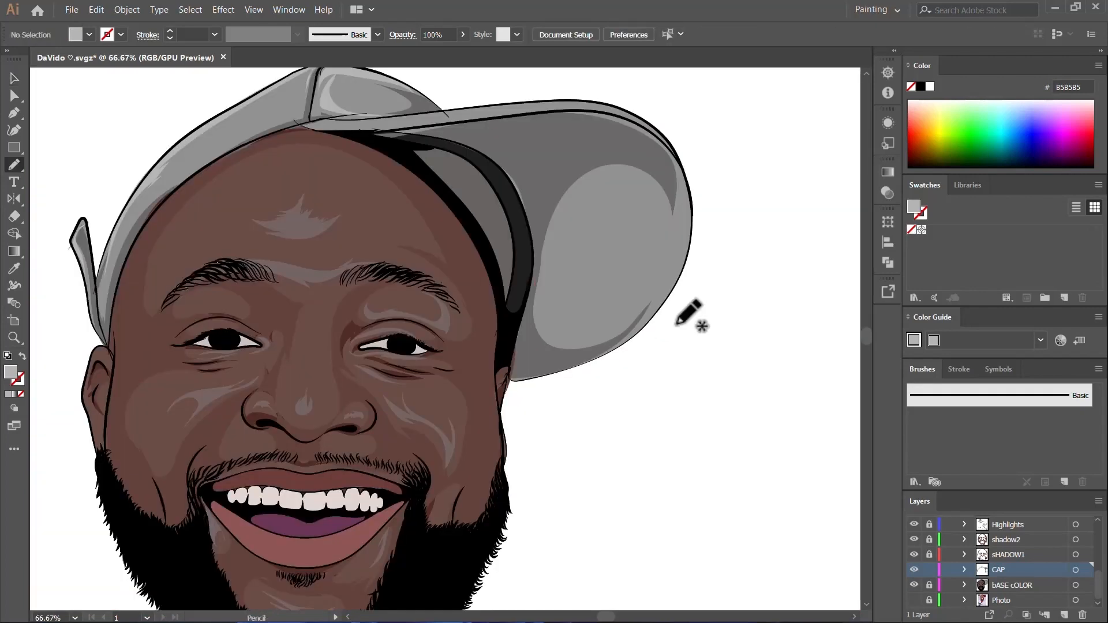
# Step: Set the Pencil tool's fill color to 353535 for the cap's inner shadow
pyautogui.scroll(2, 678, 265)
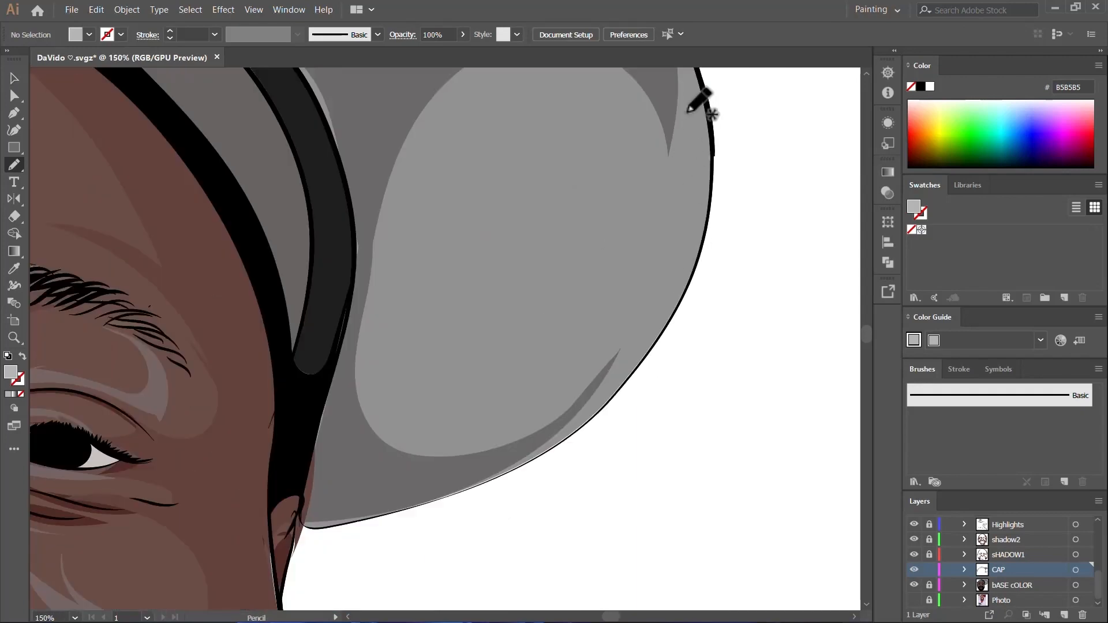
pyautogui.scroll(-2, 693, 259)
pyautogui.press('v')
pyautogui.scroll(-3, 663, 362)
pyautogui.scroll(4, 652, 414)
pyautogui.press('n')
pyautogui.doubleClick(11, 372)
pyautogui.write('353535')
pyautogui.click(767, 207)
# Step: Trace the dark shadow inside the cap's opening, between the forehead edge and the curved strap
pyautogui.moveTo(482, 129)
pyautogui.mouseDown()
pyautogui.moveTo(542, 306)
pyautogui.moveTo(572, 283)
pyautogui.moveTo(592, 518)
pyautogui.mouseUp()
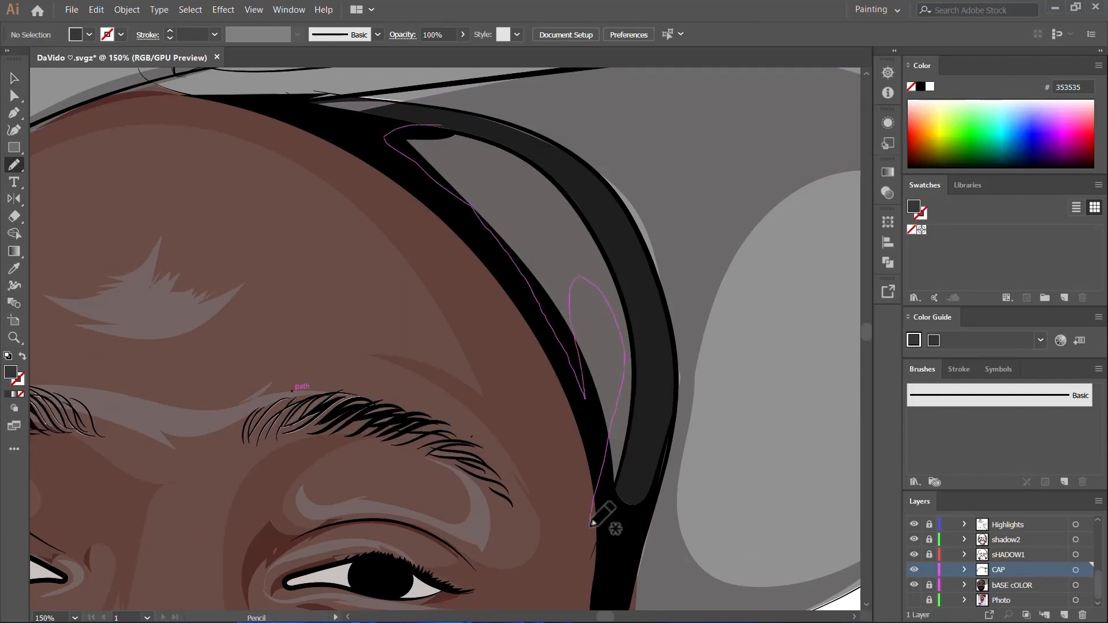
pyautogui.scroll(-2, 378, 148)
pyautogui.press('v')
pyautogui.scroll(-3, 710, 444)
pyautogui.scroll(2, 710, 444)
pyautogui.scroll(-2, 710, 444)
# Step: Lock the CAP layer and add a new layer named Lips between CAP and bASE cOLOR
pyautogui.click(929, 569)
pyautogui.scroll(2, 401, 443)
pyautogui.click(1064, 616)
pyautogui.moveTo(1022, 524); pyautogui.dragTo(1027, 585)
pyautogui.doubleClick(1007, 569)
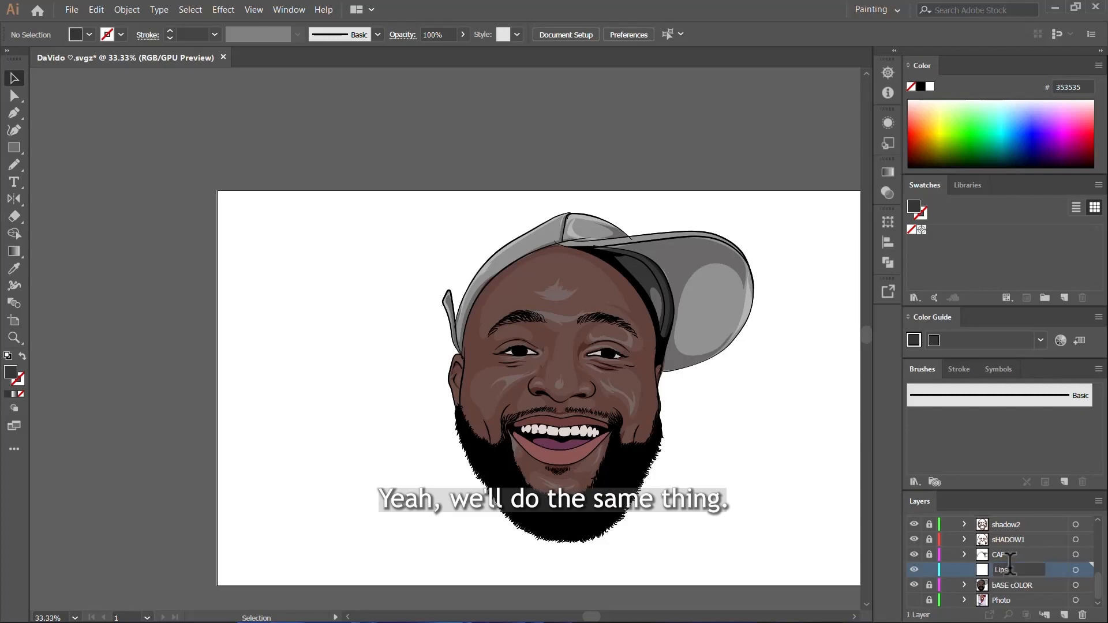
pyautogui.press('Return')
# Step: Sample the upper lip's color with the Eyedropper and darken the fill color to 5E2D2C
pyautogui.scroll(4, 590, 325)
pyautogui.press('i')
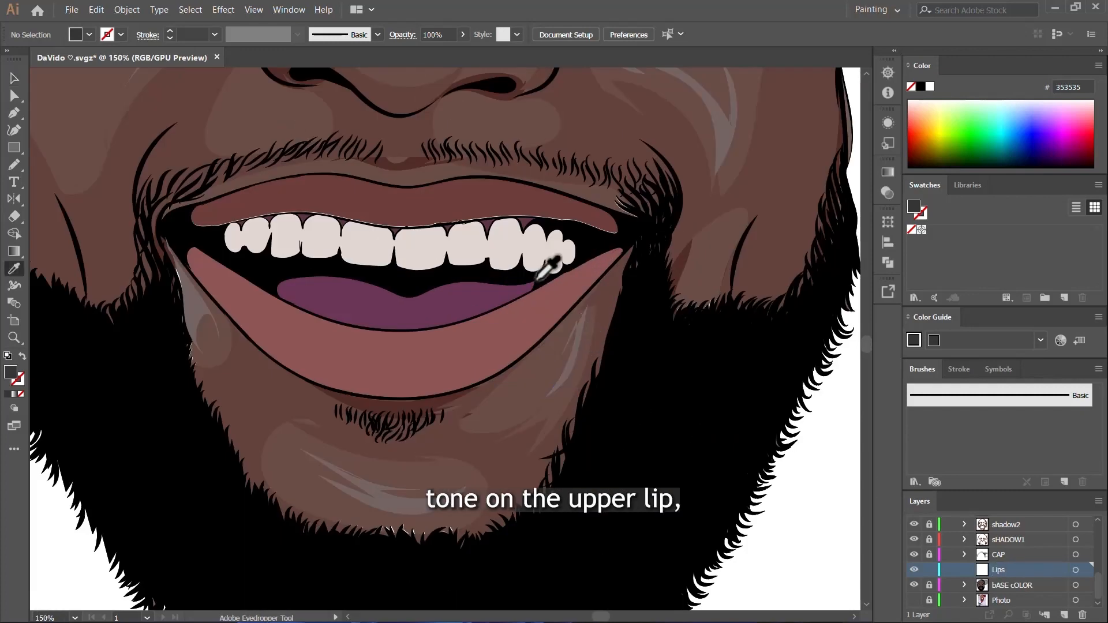
pyautogui.click(460, 196)
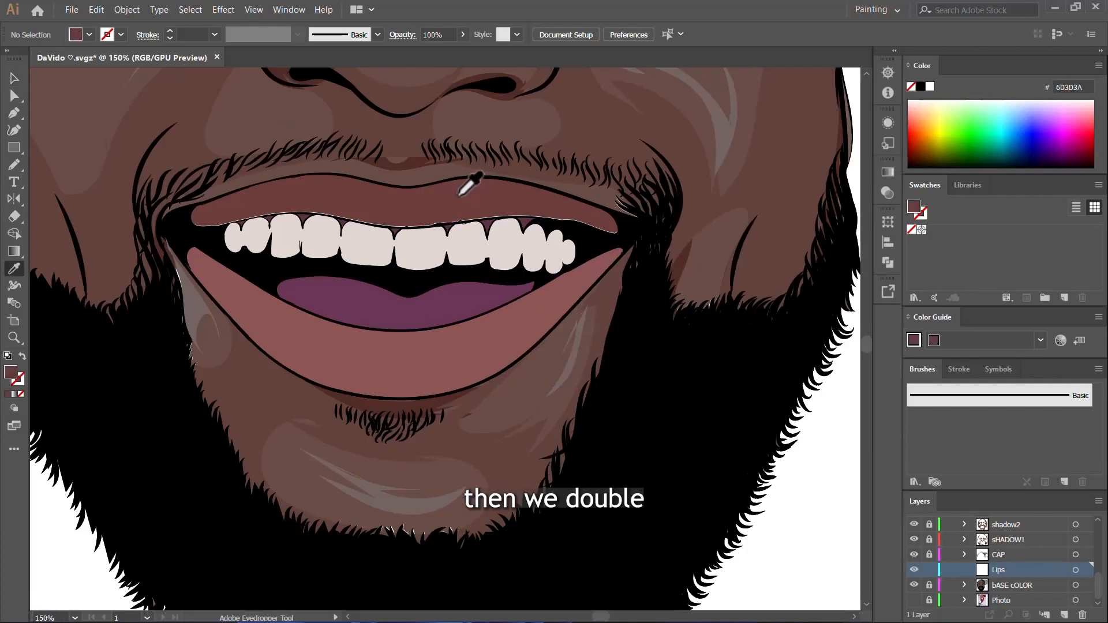
pyautogui.doubleClick(10, 382)
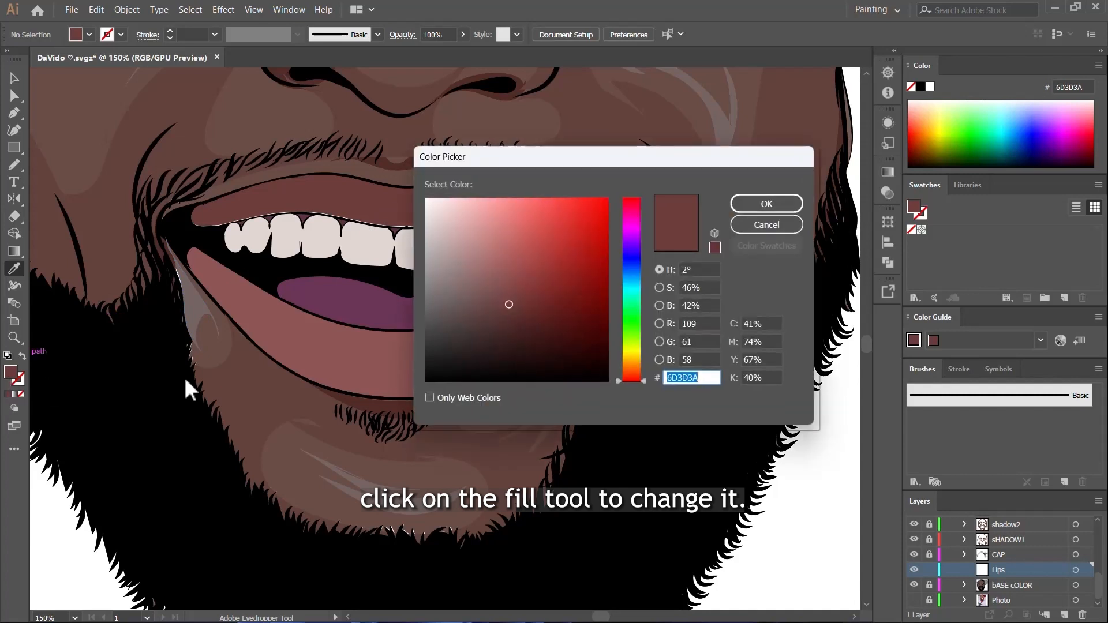
pyautogui.click(519, 315)
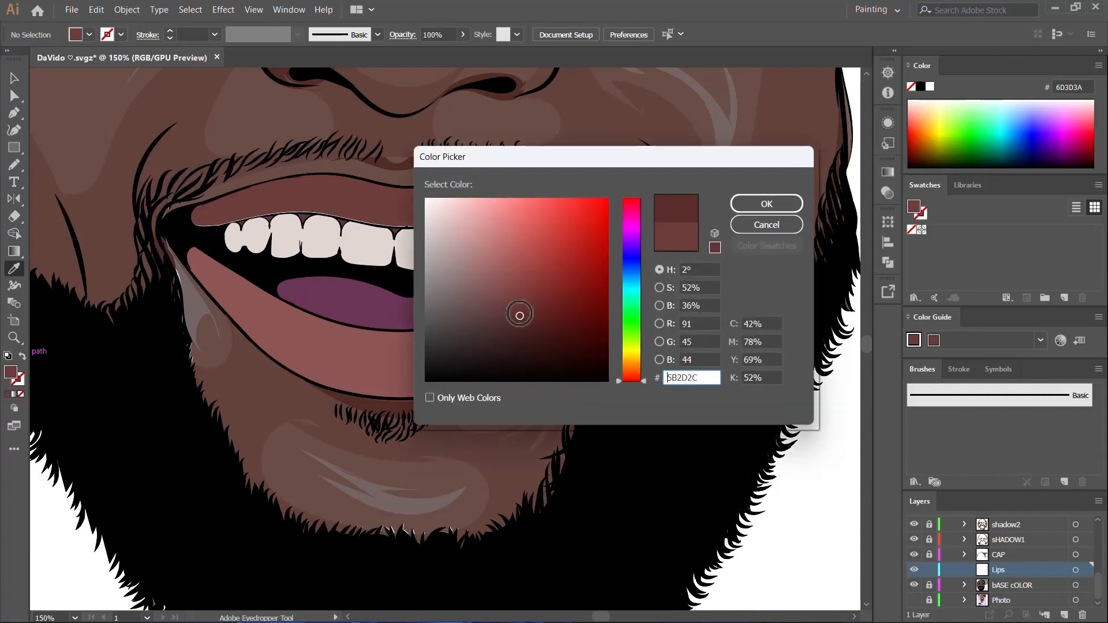
pyautogui.moveTo(519, 315); pyautogui.dragTo(521, 313)
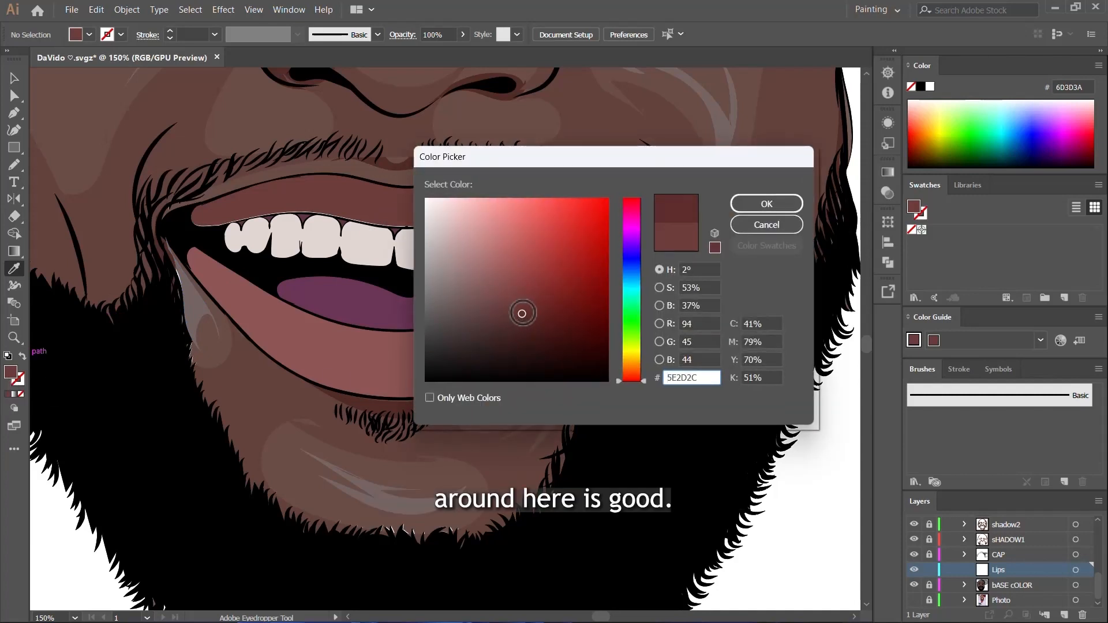
pyautogui.click(780, 204)
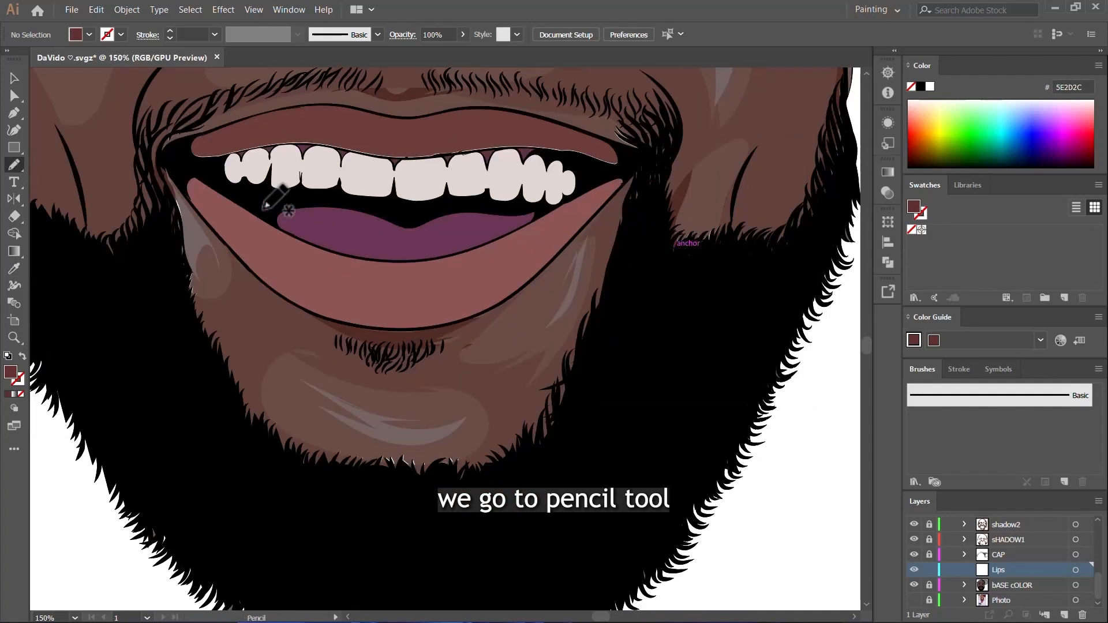
# Step: Activate the Pencil tool, hide the bASE cOLOR layer and show the Photo layer for tracing the lips
pyautogui.click(14, 164)
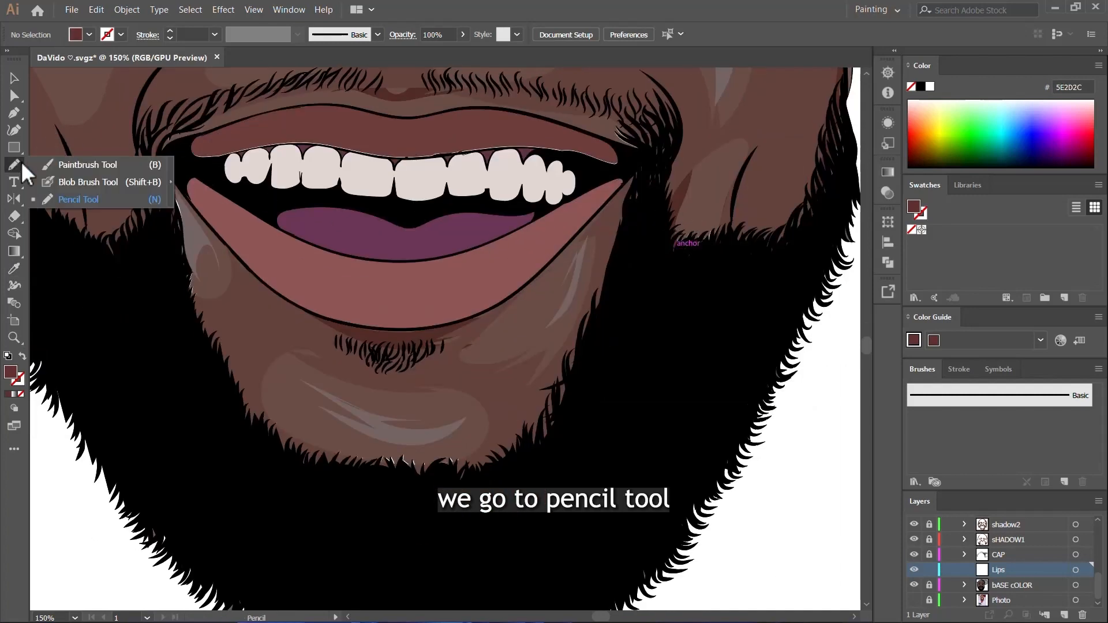
pyautogui.scroll(2, 435, 124)
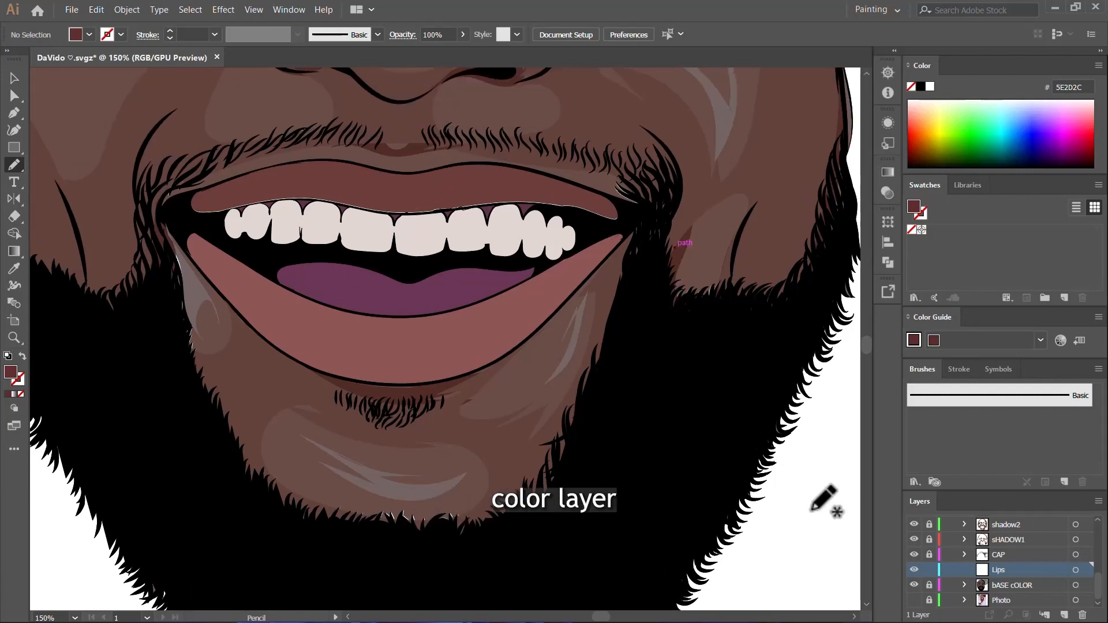
pyautogui.click(914, 585)
pyautogui.click(914, 600)
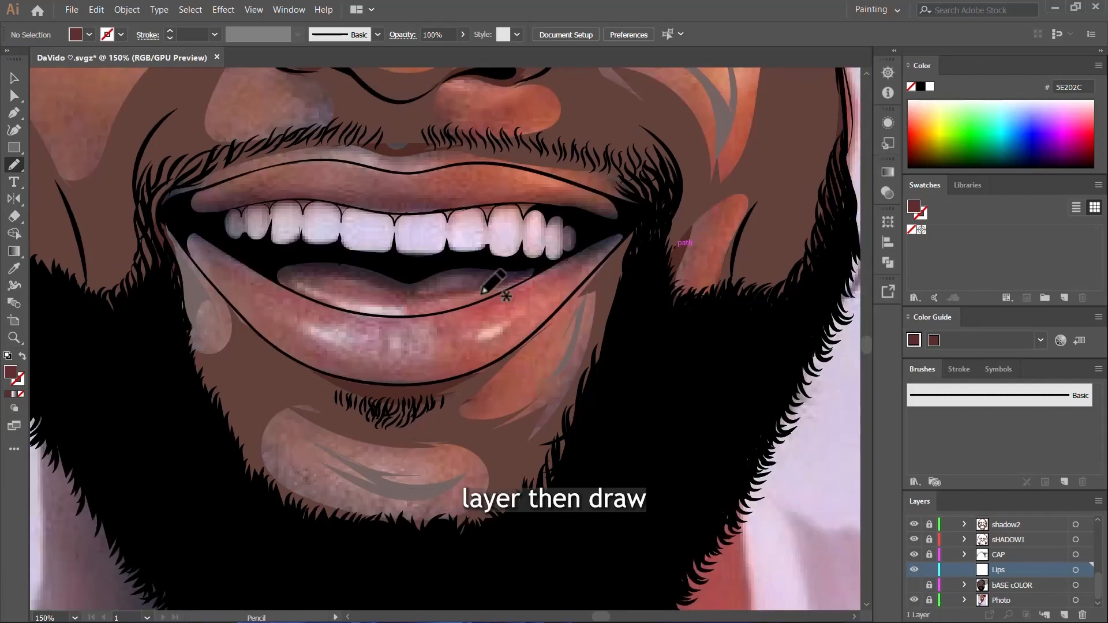
# Step: Trace the shadow at the lower lip's right corner as a shape about 68 by 44 px
pyautogui.hotkey('ctrl', '=')
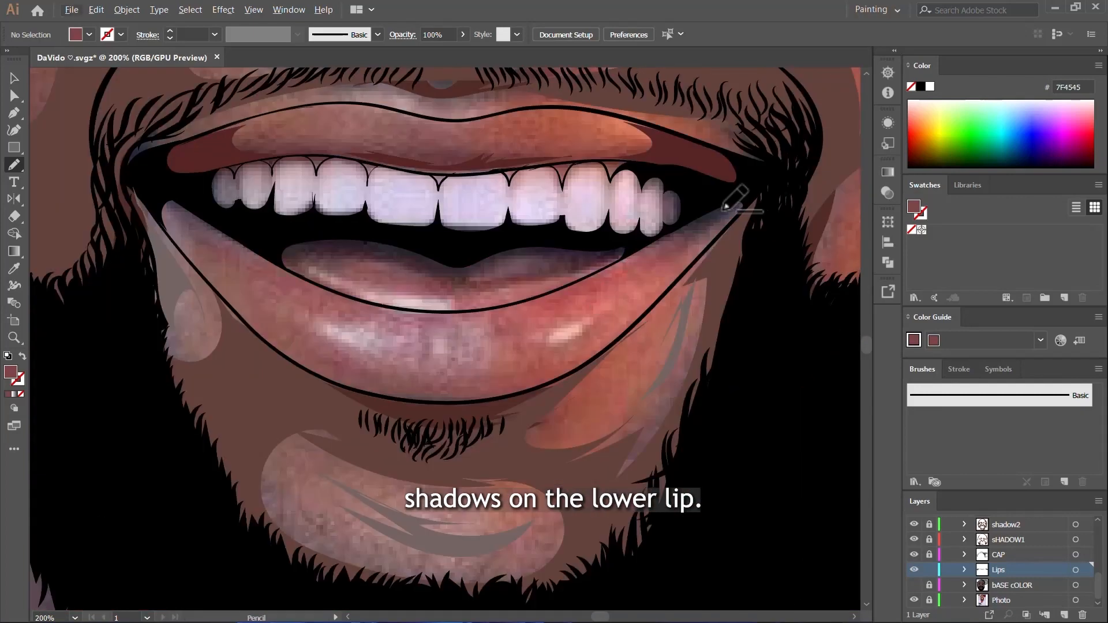
pyautogui.scroll(1, 730, 190)
pyautogui.moveTo(687, 216); pyautogui.dragTo(599, 275)
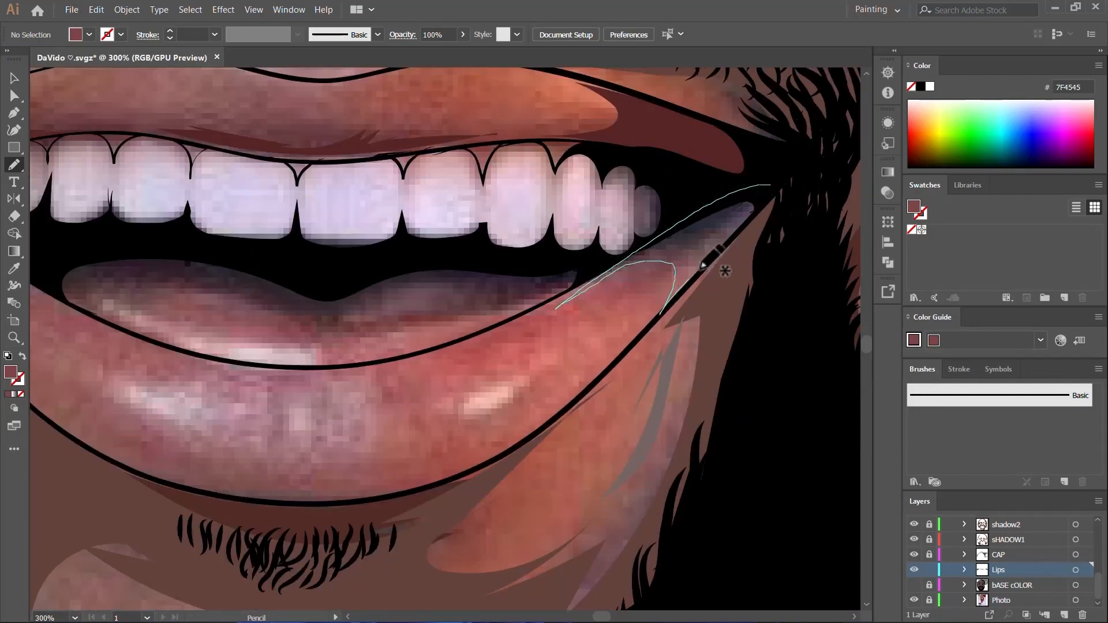
pyautogui.moveTo(754, 215); pyautogui.dragTo(773, 186)
pyautogui.scroll(-1, 767, 198)
pyautogui.scroll(-1, 638, 235)
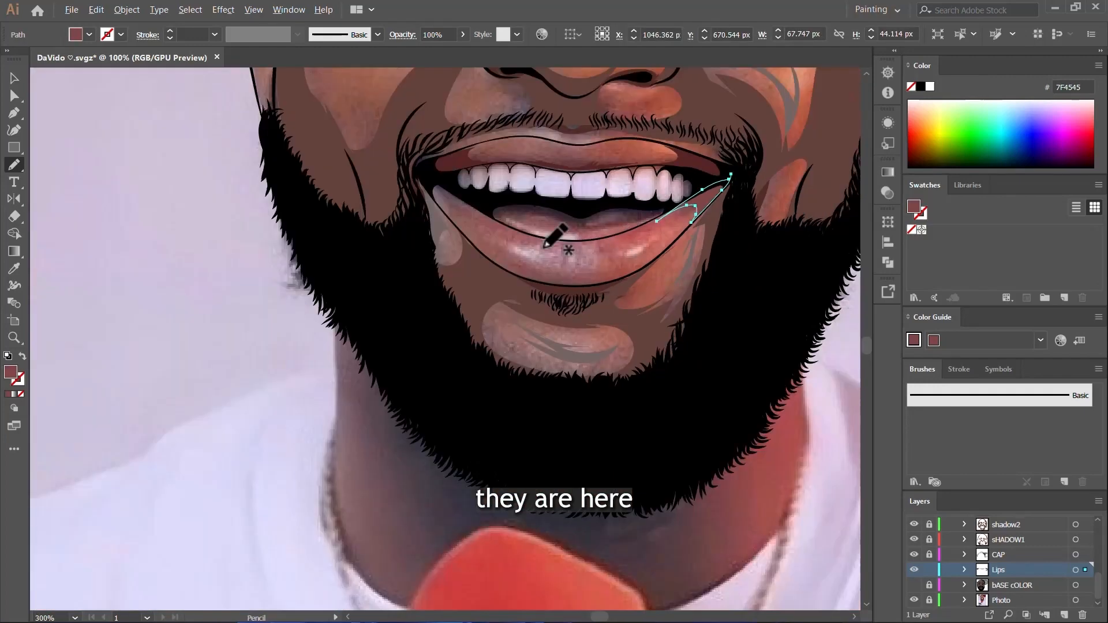
# Step: Trace the shadow at the lower lip's left corner as a closed shape about 93 by 51 px
pyautogui.scroll(1, 481, 230)
pyautogui.scroll(1, 482, 231)
pyautogui.scroll(2, 366, 210)
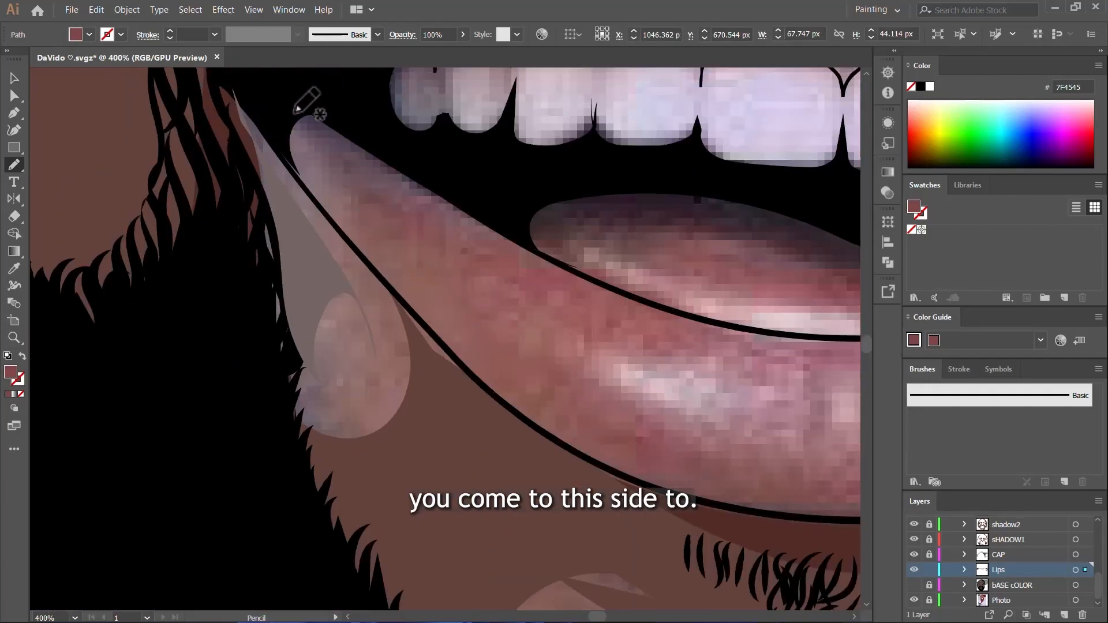
pyautogui.moveTo(513, 270); pyautogui.dragTo(691, 326)
pyautogui.moveTo(542, 246)
pyautogui.mouseDown()
pyautogui.moveTo(477, 185)
pyautogui.moveTo(284, 102)
pyautogui.mouseUp()
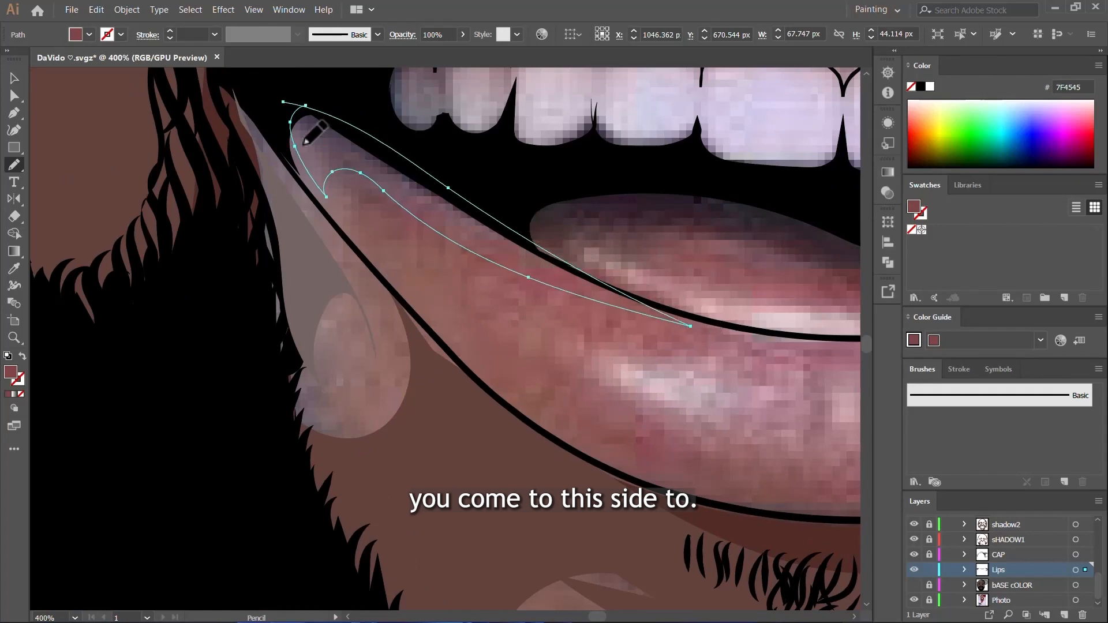
# Step: Draw the edge of the lower lip's central shadow with a narrow downward spike, about 49 by 22 px
pyautogui.scroll(3, 346, 163)
pyautogui.scroll(-4, 409, 251)
pyautogui.scroll(3, 564, 316)
pyautogui.scroll(-4, 451, 277)
pyautogui.scroll(5, 466, 349)
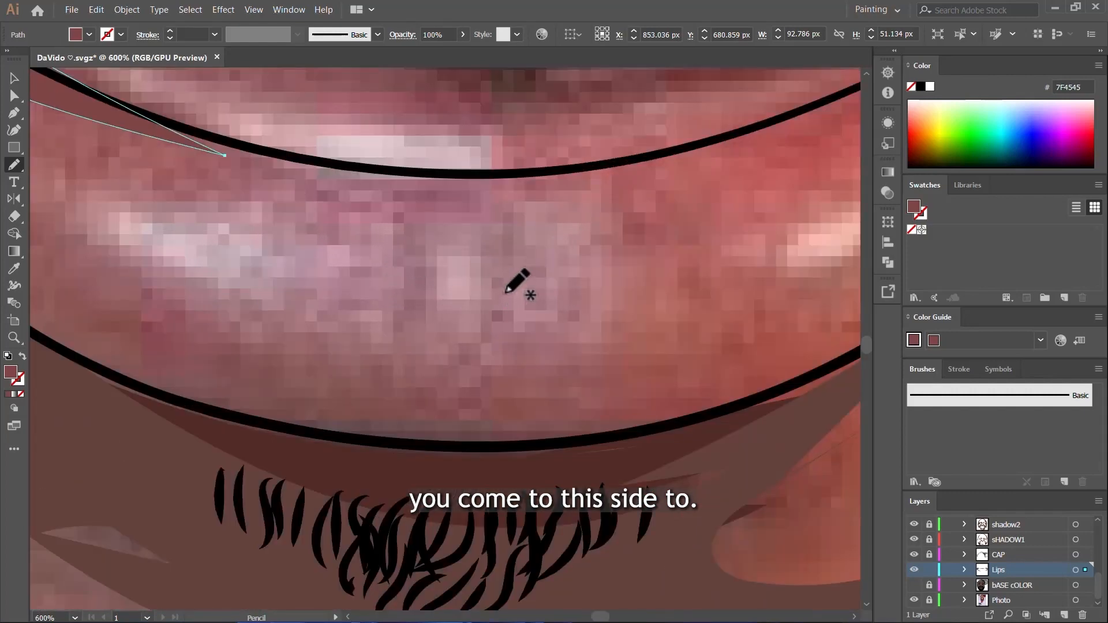
pyautogui.moveTo(400, 197); pyautogui.dragTo(432, 312)
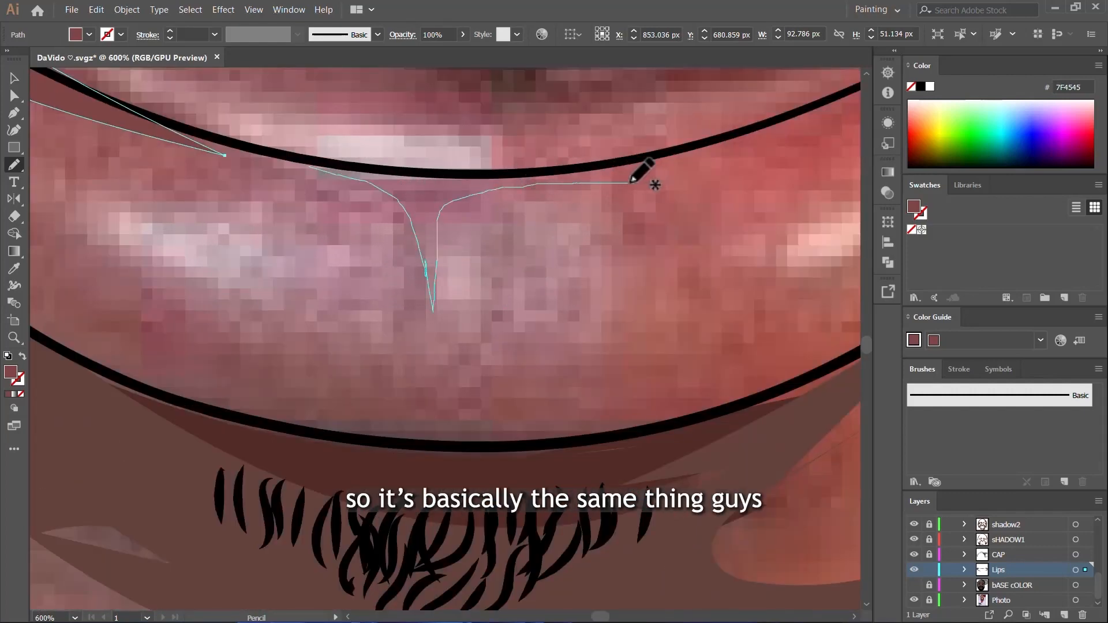
pyautogui.moveTo(630, 183); pyautogui.dragTo(630, 183)
# Step: Extend the central shadow path toward the lip's right corner with a second spike and close it, about 142 by 56 px
pyautogui.scroll(-4, 572, 209)
pyautogui.scroll(3, 568, 214)
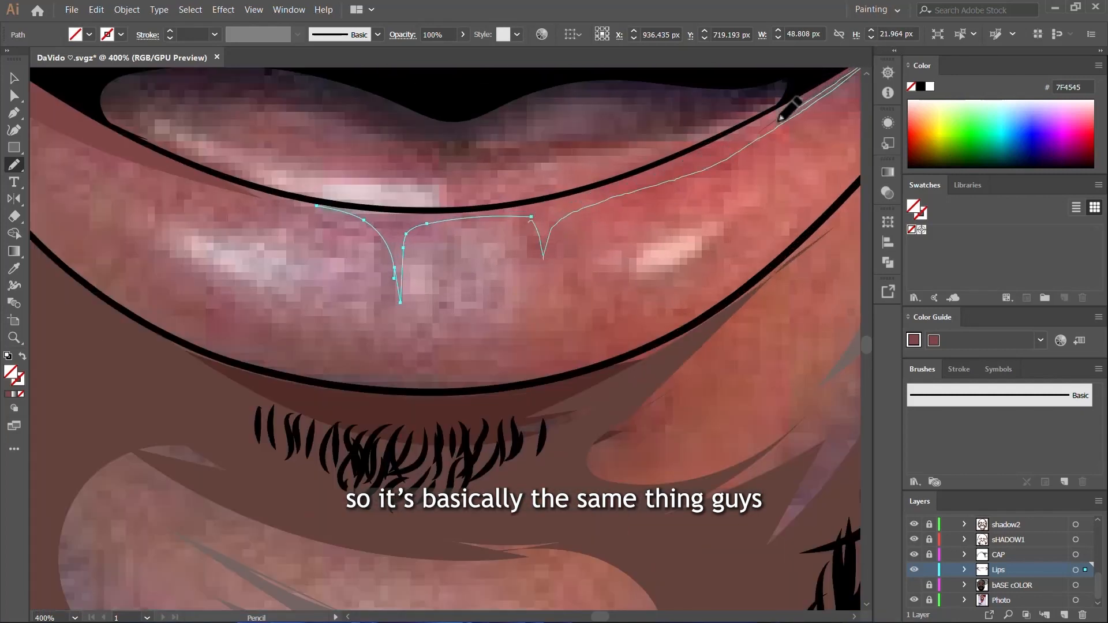
pyautogui.moveTo(568, 185); pyautogui.dragTo(474, 211)
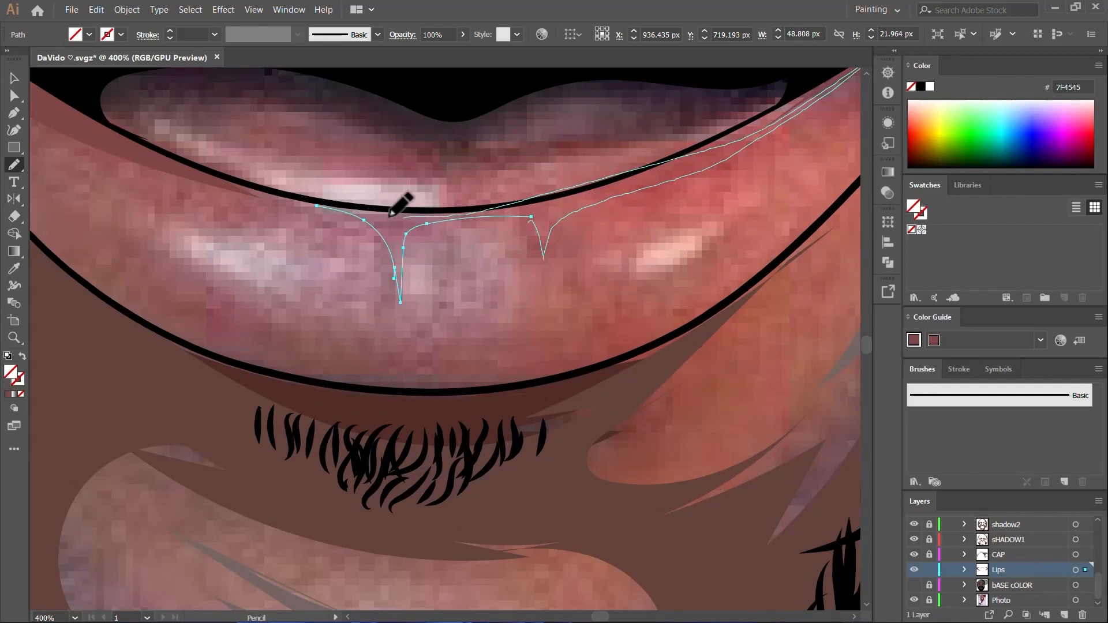
pyautogui.moveTo(245, 189); pyautogui.dragTo(248, 190)
pyautogui.scroll(3, 296, 186)
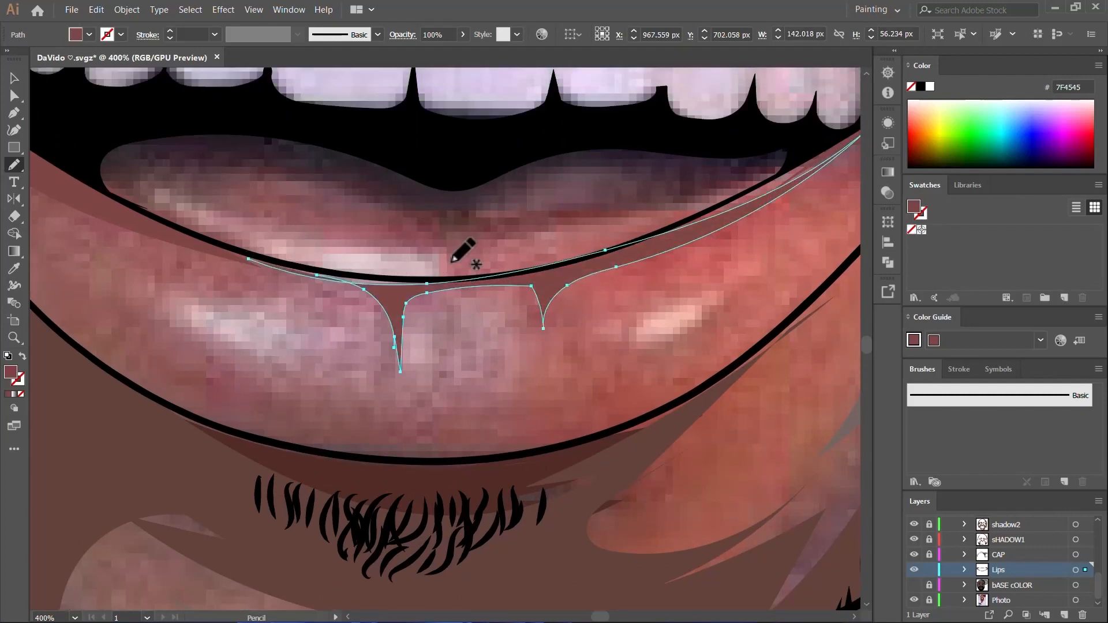
# Step: Deselect the lower lip shadow and show the bASE cOLOR layer again
pyautogui.press('v')
pyautogui.scroll(-3, 537, 271)
pyautogui.click(578, 303)
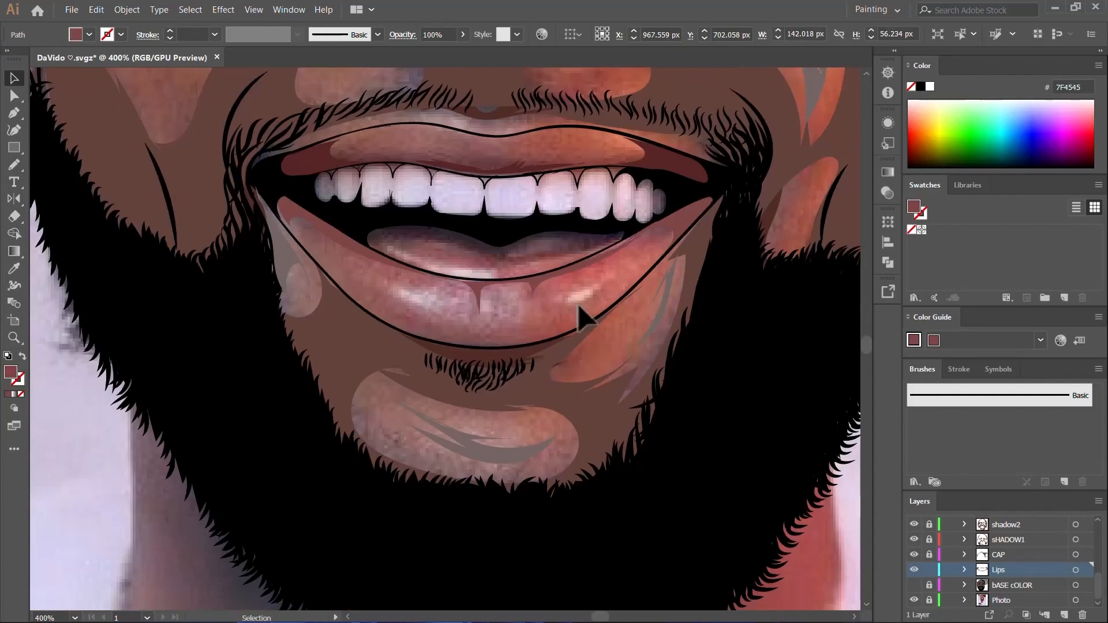
pyautogui.click(914, 585)
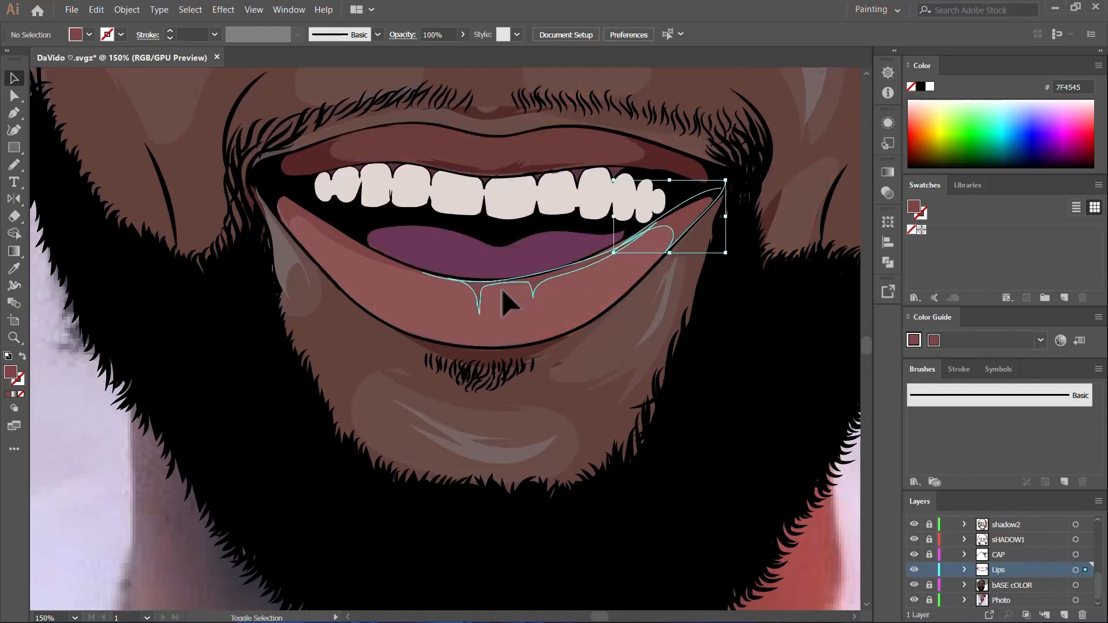
# Step: Darken the fill of the lower lip's selected shadow shapes to 7C3838 and deselect them
pyautogui.click(371, 258)
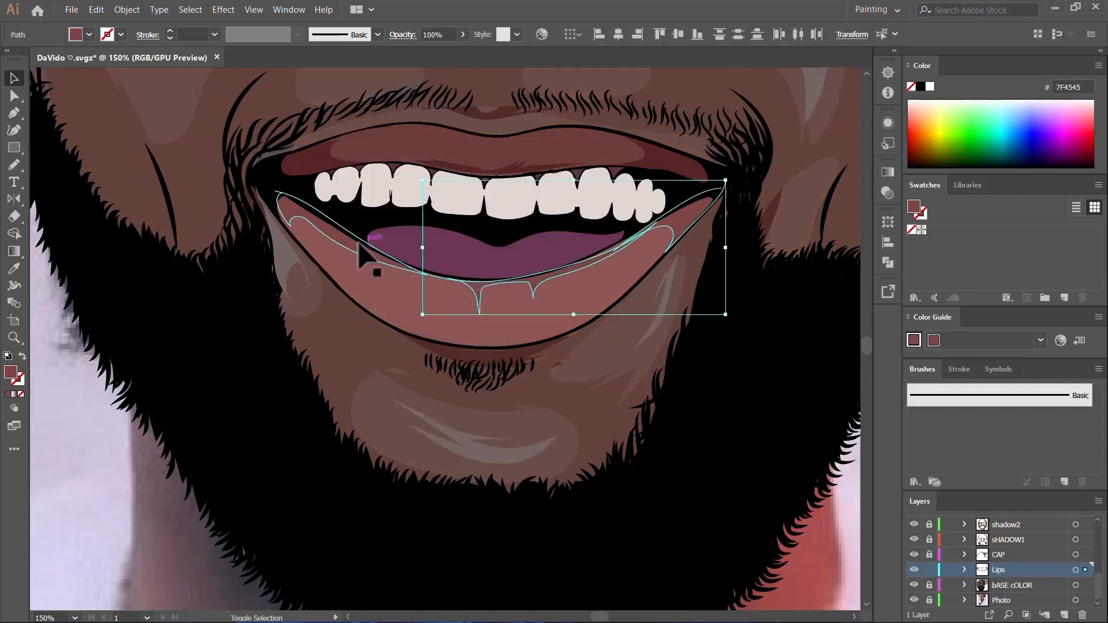
pyautogui.doubleClick(11, 373)
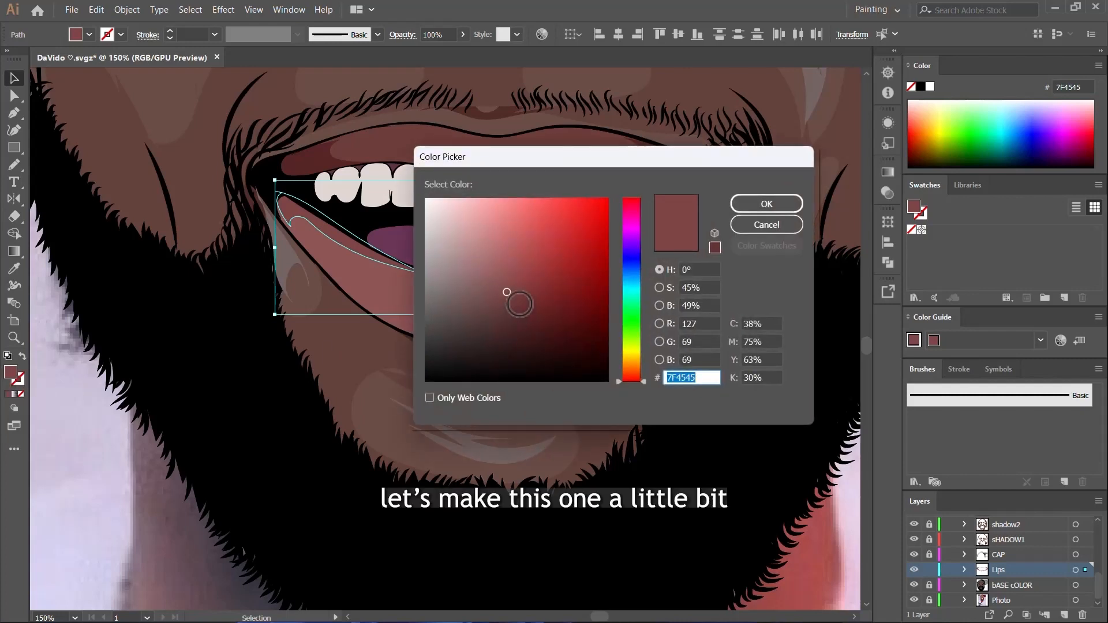
pyautogui.click(519, 298)
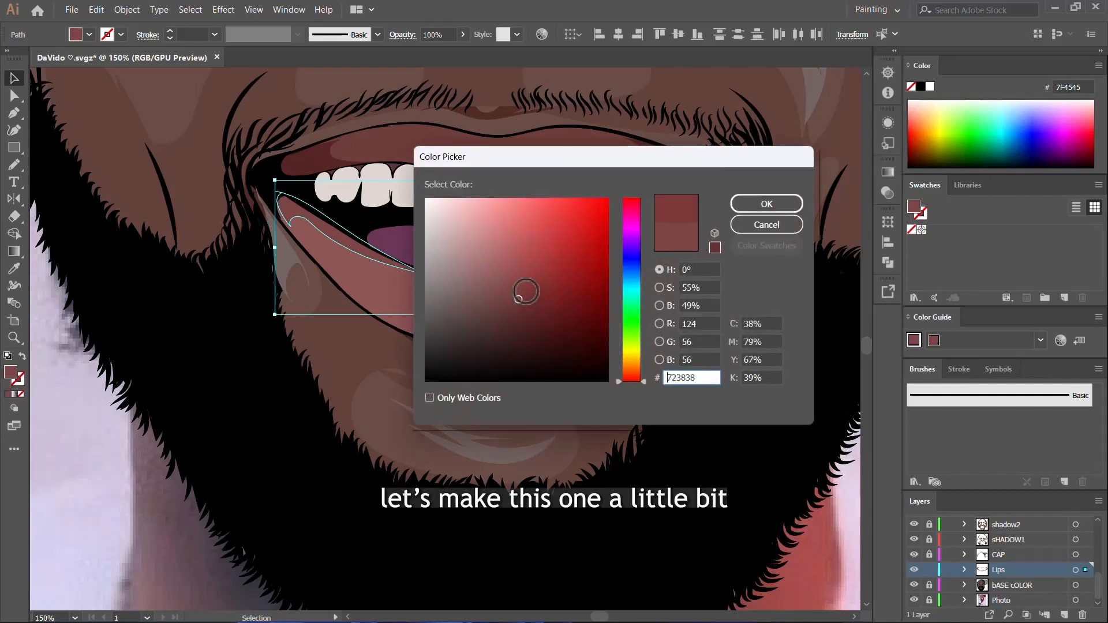
pyautogui.click(767, 205)
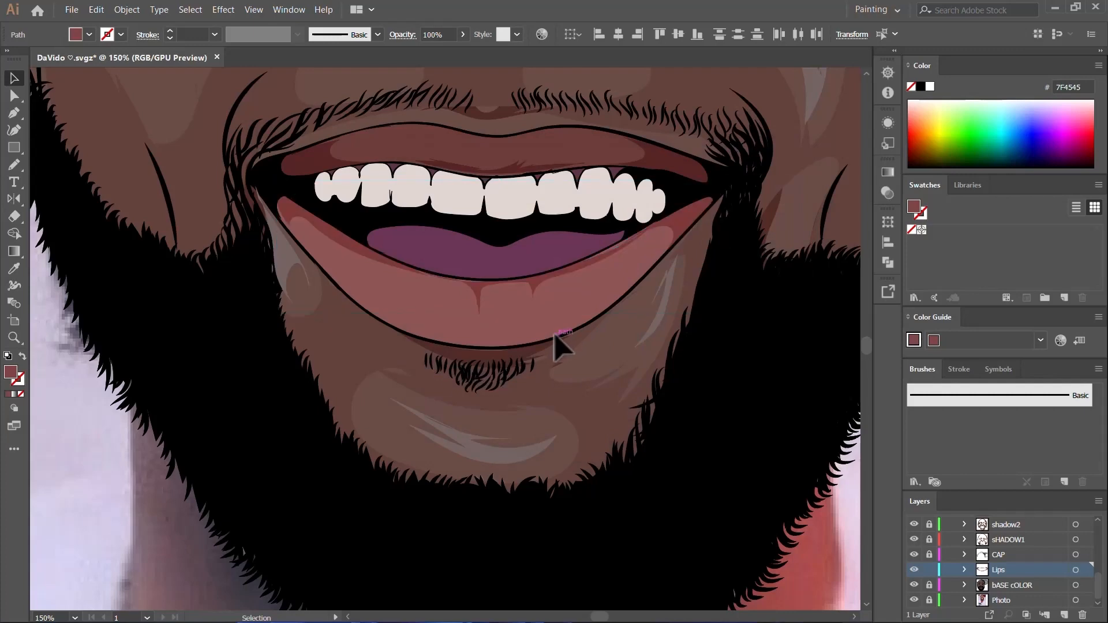
pyautogui.scroll(-4, 520, 329)
pyautogui.click(568, 355)
pyautogui.scroll(3, 505, 345)
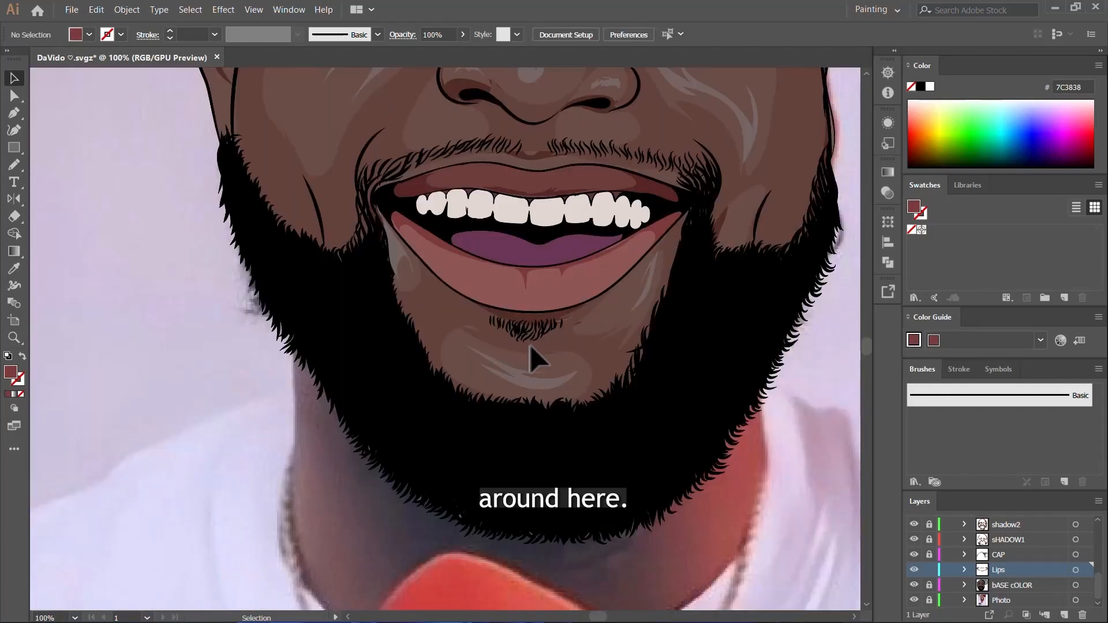
# Step: Sample the upper lip's colour and lighten the fill to 915E5D for a highlight
pyautogui.scroll(1, 551, 315)
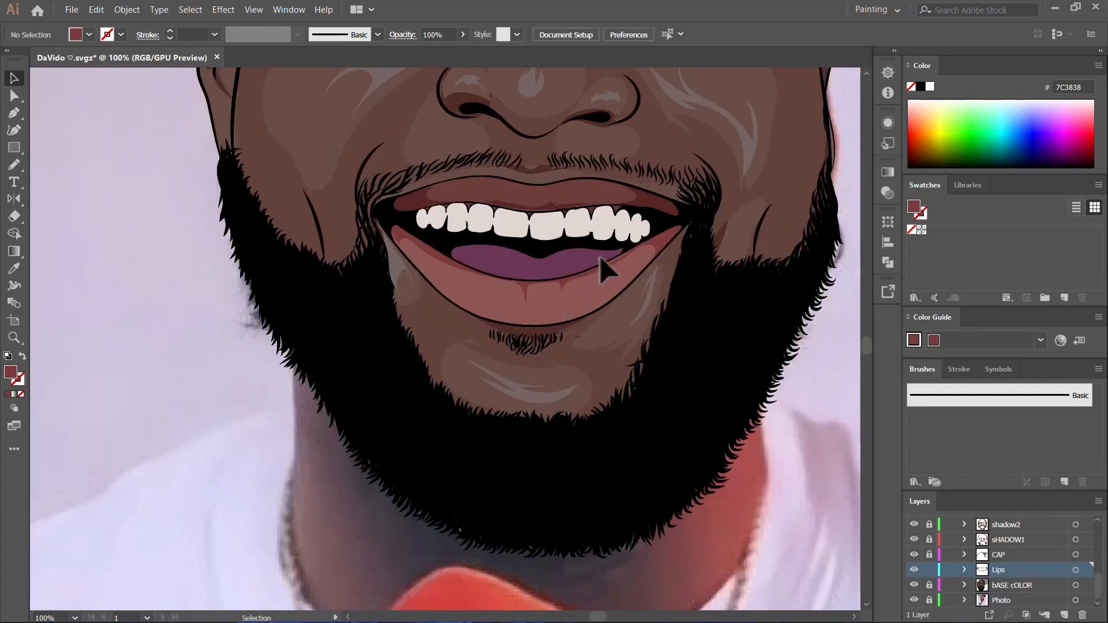
pyautogui.scroll(1, 553, 194)
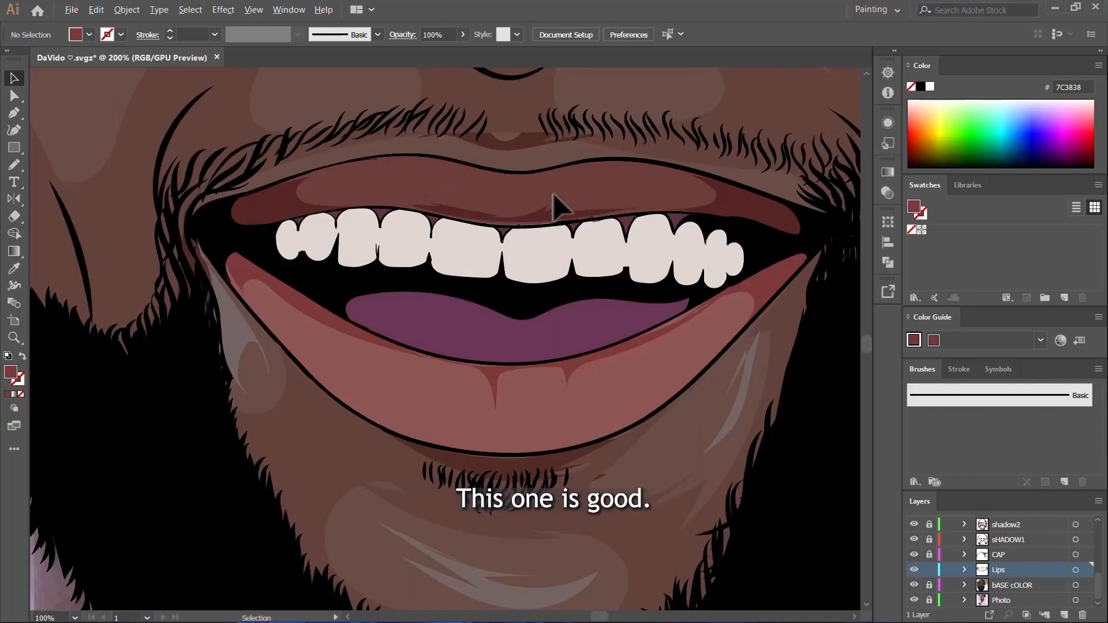
pyautogui.scroll(2, 553, 194)
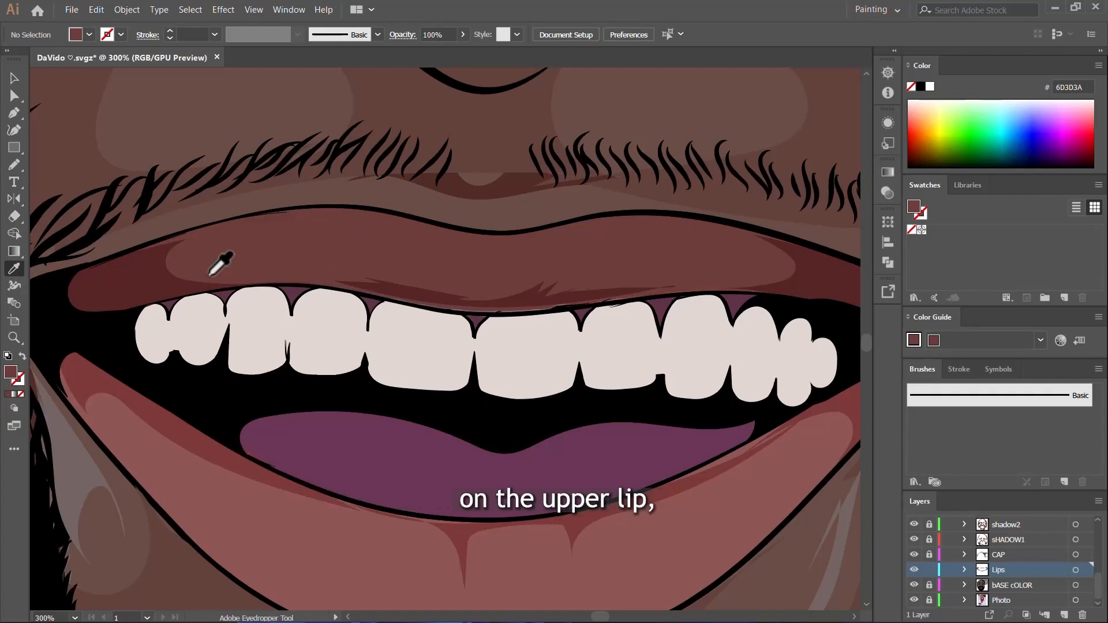
pyautogui.doubleClick(10, 372)
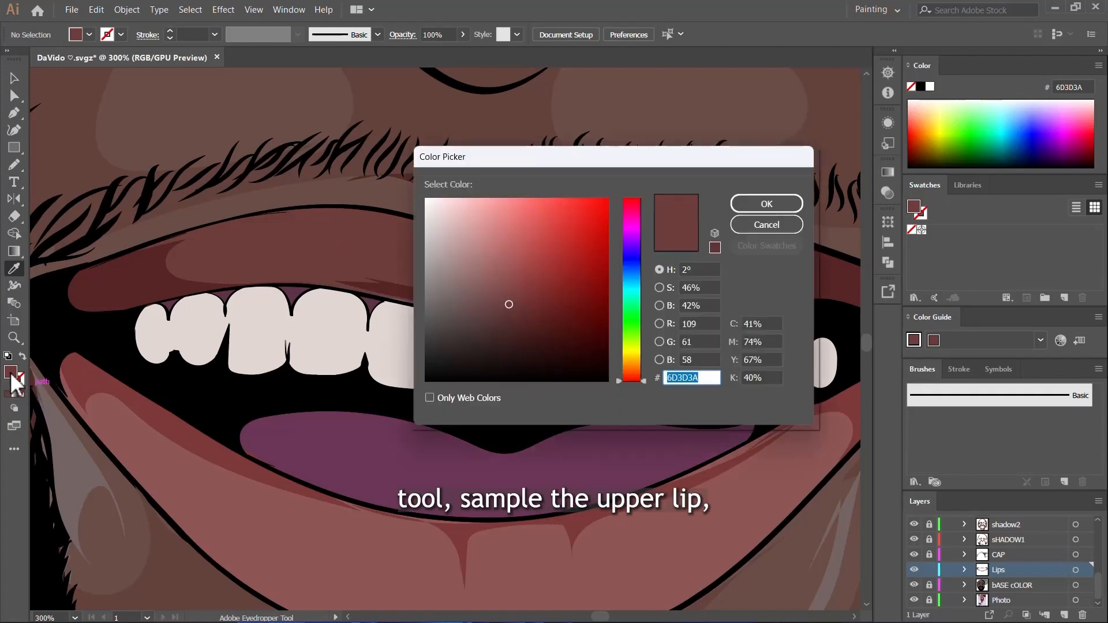
pyautogui.click(502, 290)
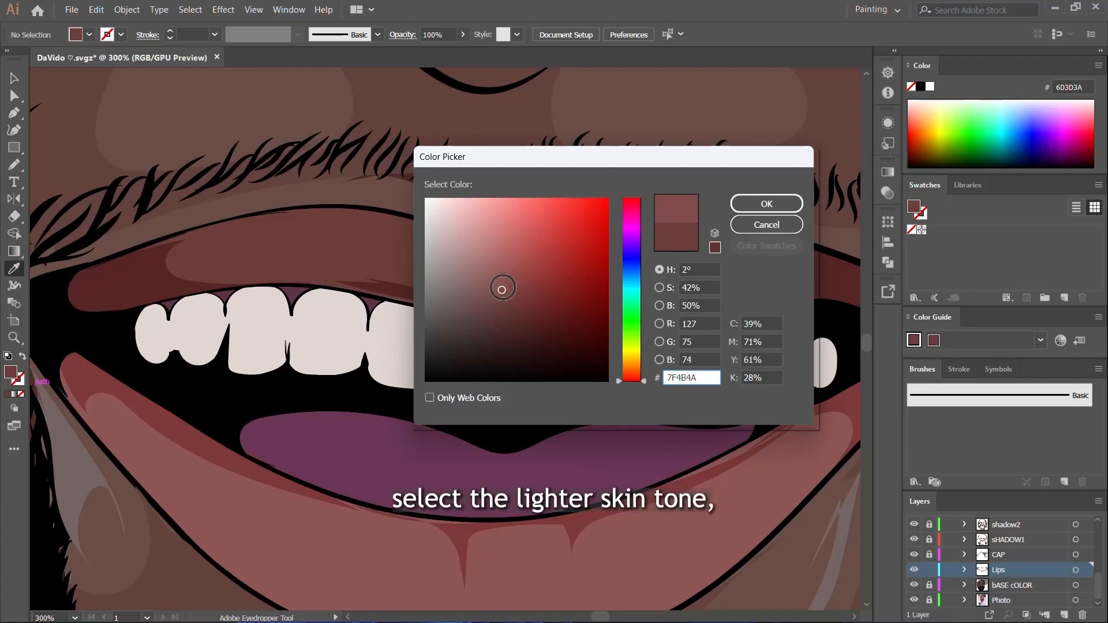
pyautogui.click(489, 272)
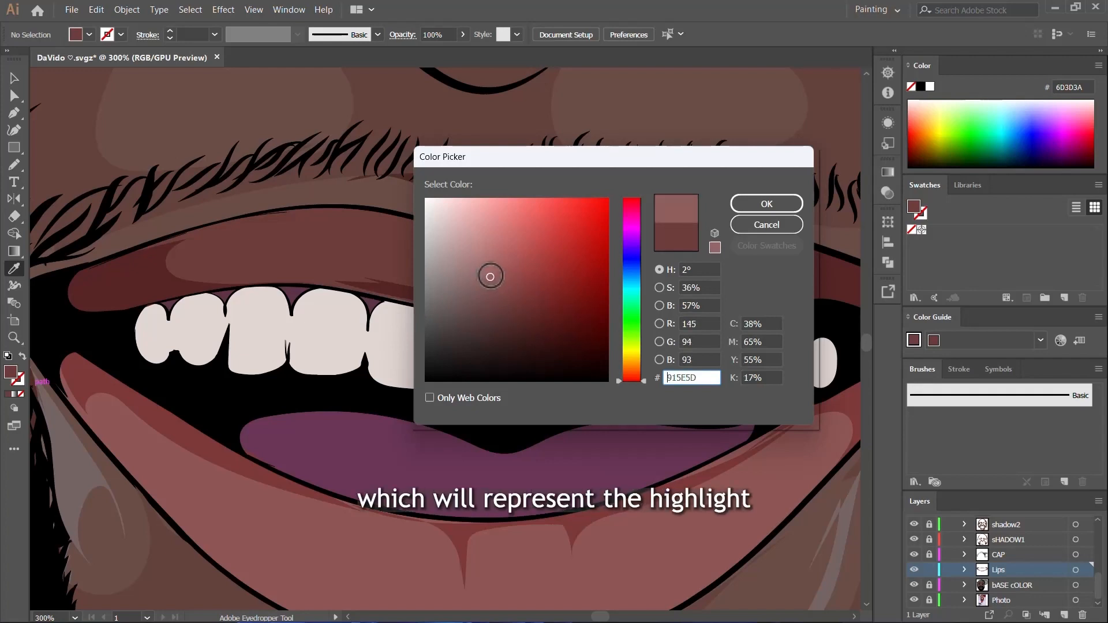
pyautogui.click(766, 204)
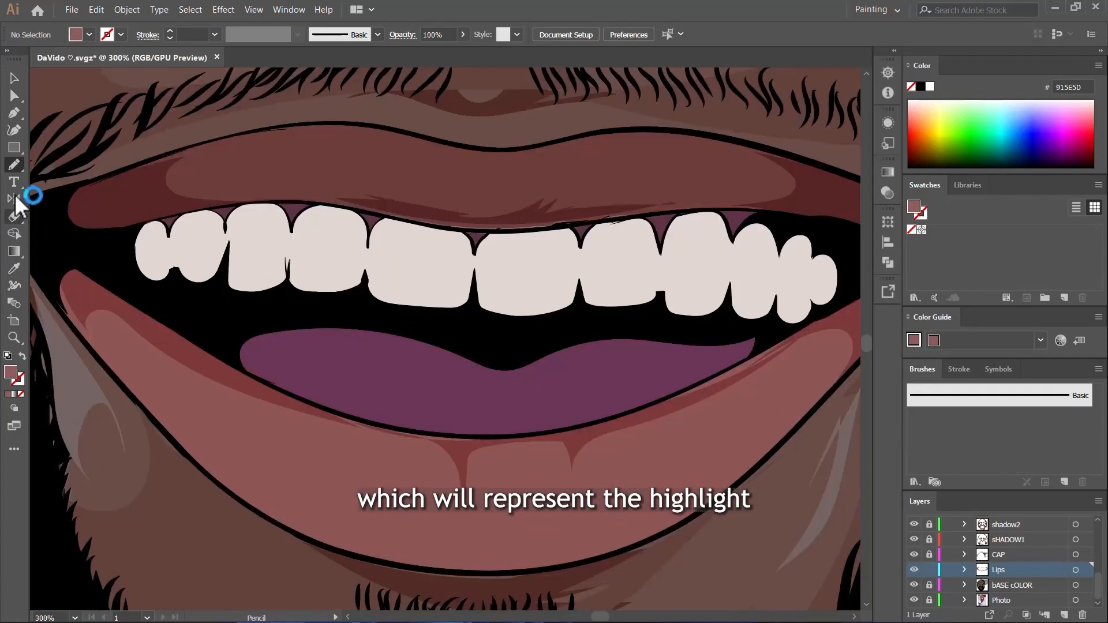
# Step: Hide the bASE cOLOR layer and trace a thin highlight along the upper lip's top edge with the Pencil tool, about 171 by 14 px
pyautogui.click(14, 164)
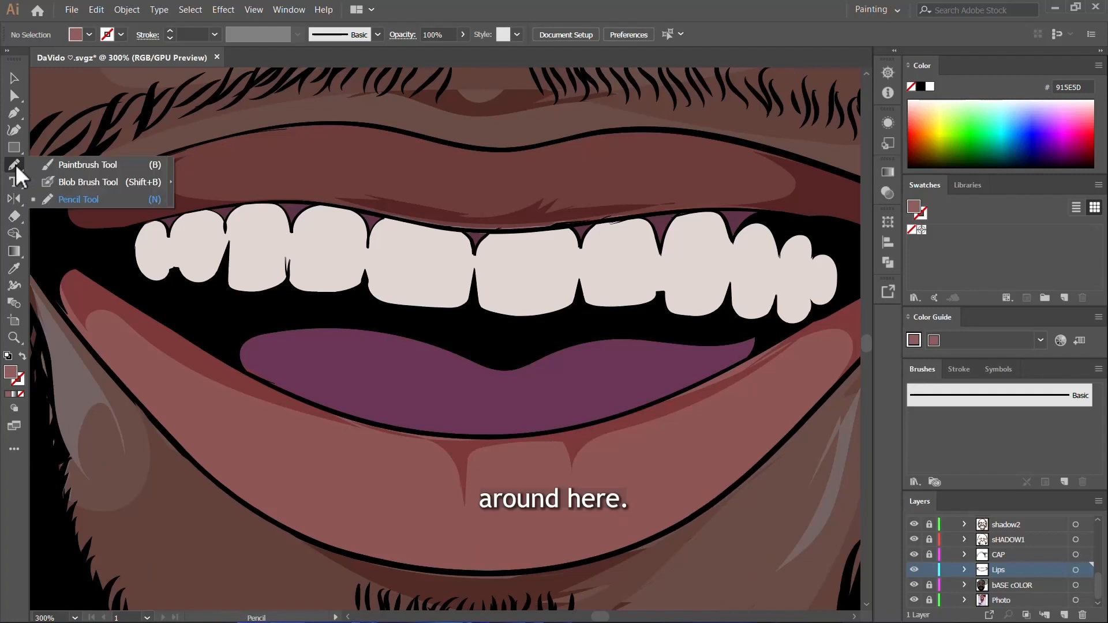
pyautogui.click(72, 199)
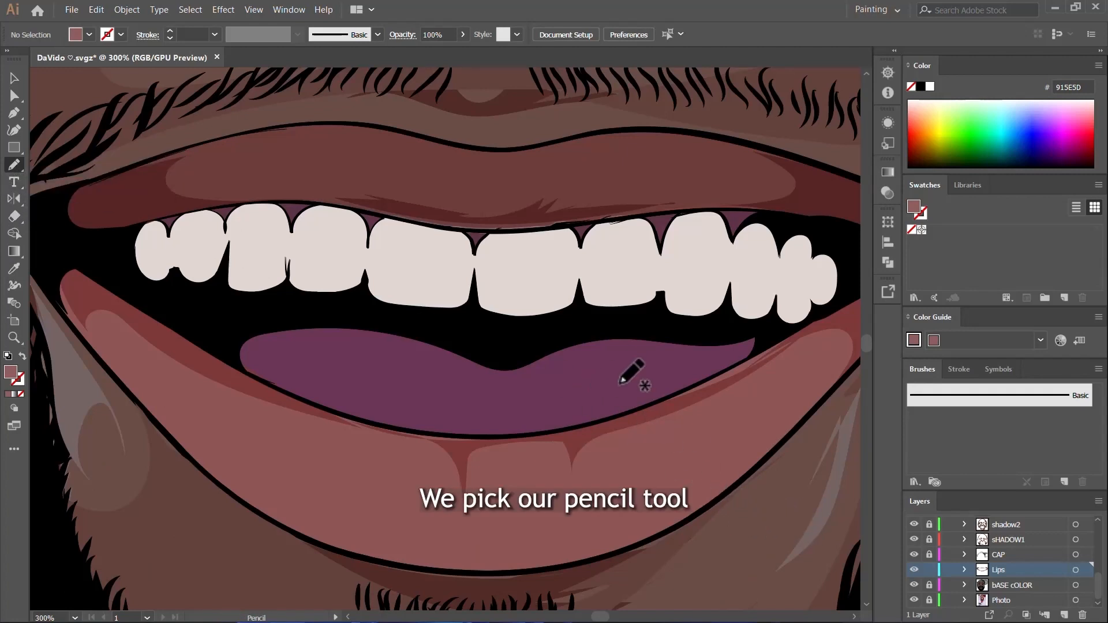
pyautogui.scroll(-3, 537, 234)
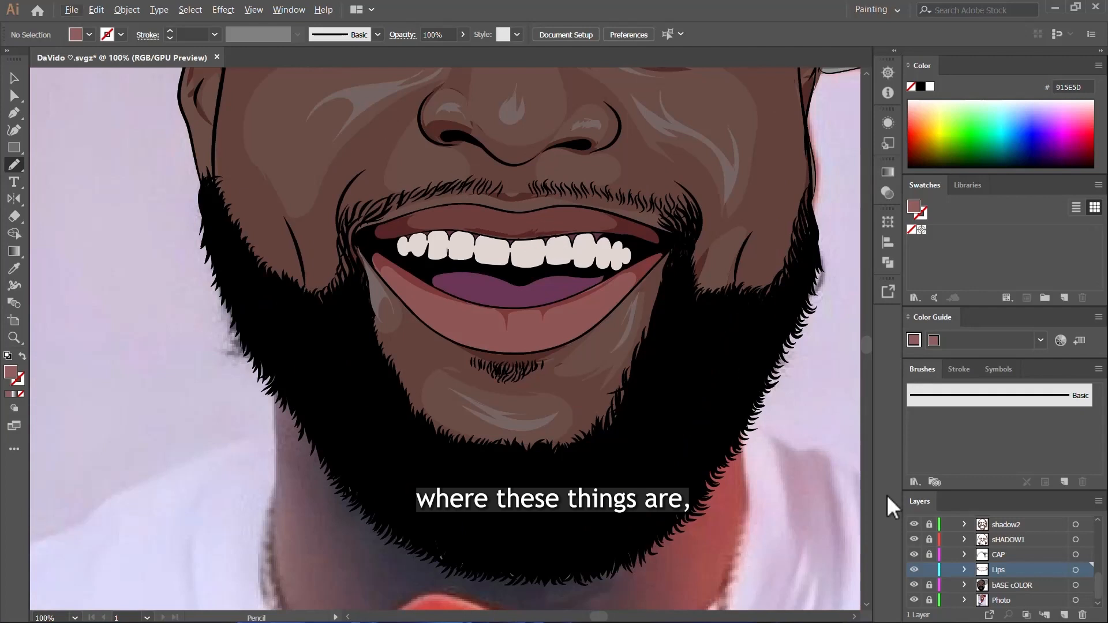
pyautogui.click(914, 585)
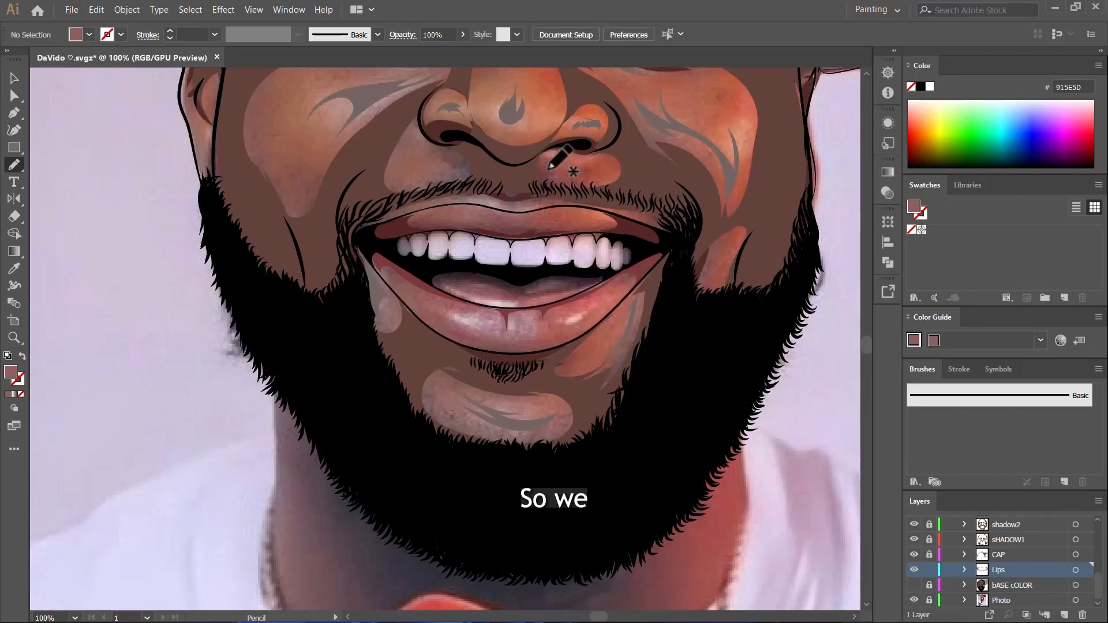
pyautogui.scroll(3, 518, 207)
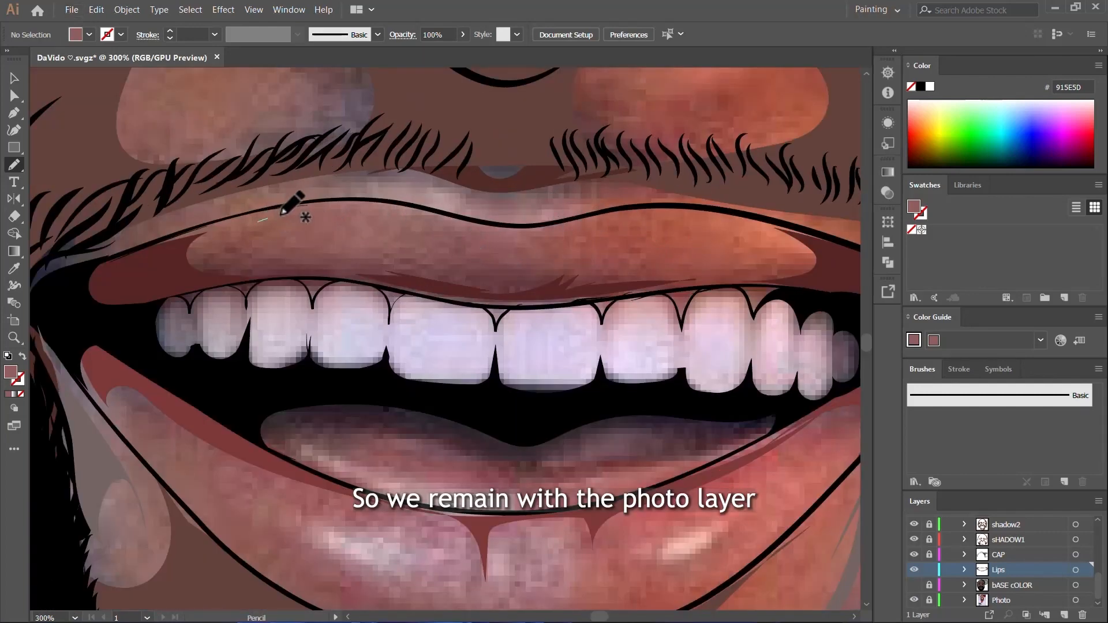
pyautogui.moveTo(339, 206); pyautogui.dragTo(403, 216)
pyautogui.moveTo(519, 242); pyautogui.dragTo(597, 229)
pyautogui.moveTo(693, 218)
pyautogui.mouseDown()
pyautogui.moveTo(795, 251)
pyautogui.moveTo(750, 226)
pyautogui.moveTo(668, 213)
pyautogui.moveTo(578, 218)
pyautogui.mouseUp()
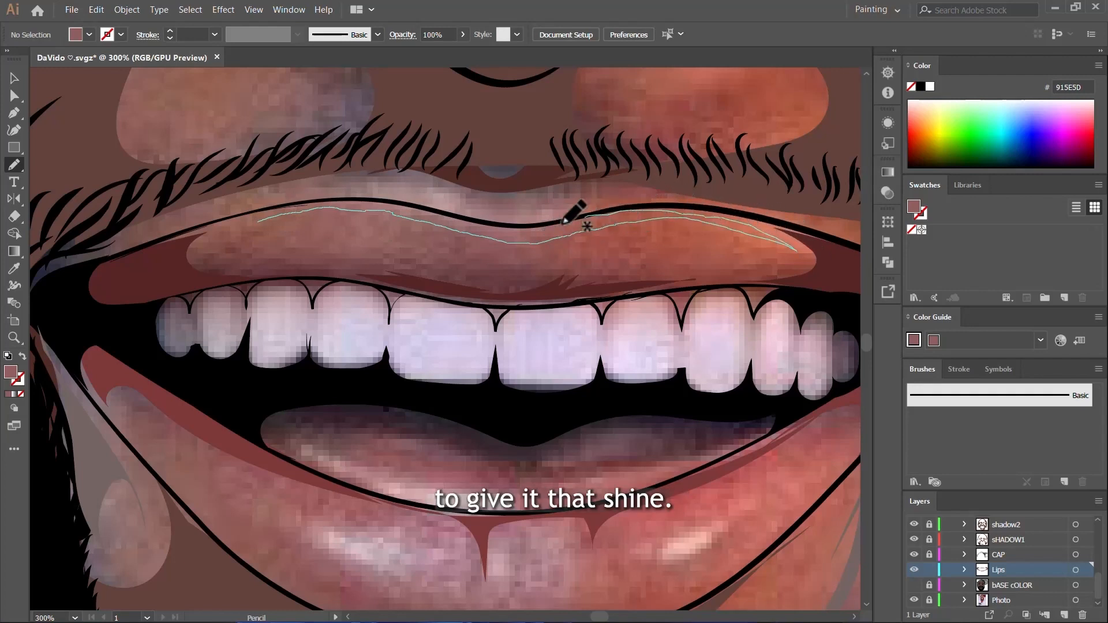
pyautogui.moveTo(491, 227)
pyautogui.mouseDown()
pyautogui.moveTo(375, 205)
pyautogui.moveTo(234, 226)
pyautogui.mouseUp()
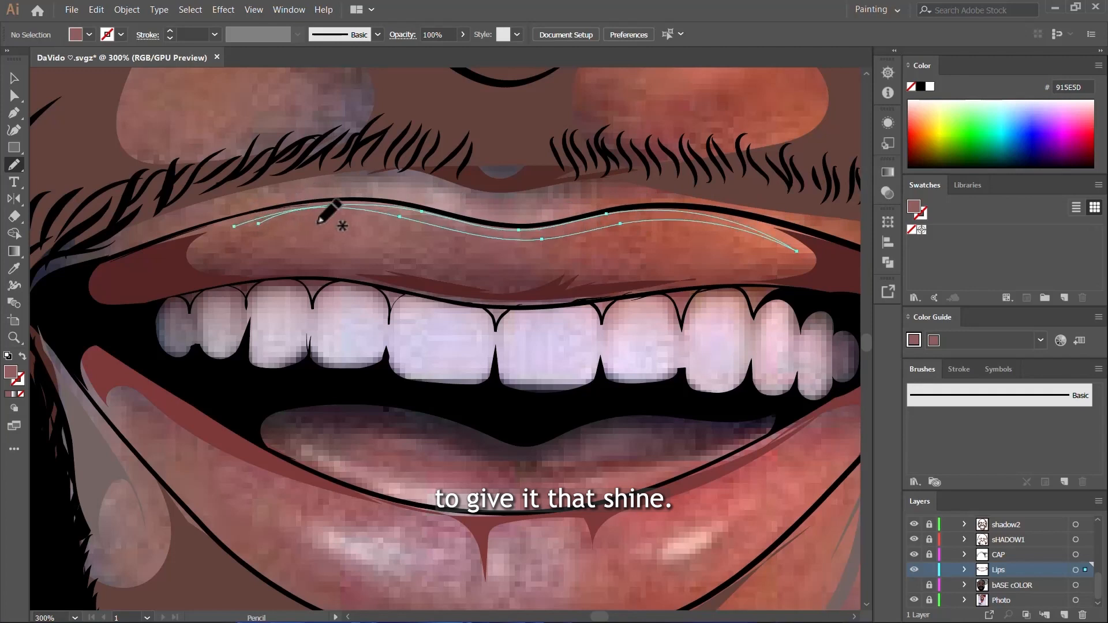
# Step: Deselect the upper lip highlight and show the bASE cOLOR layer again
pyautogui.press(',')
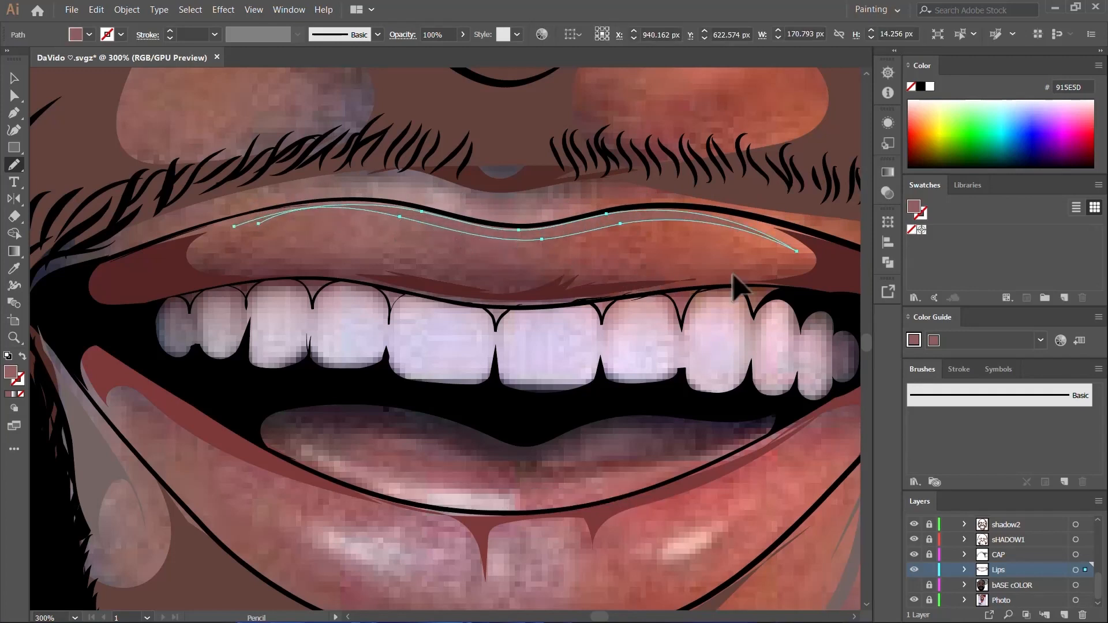
pyautogui.press('v')
pyautogui.hotkey('ctrl', 'shift', 'a')
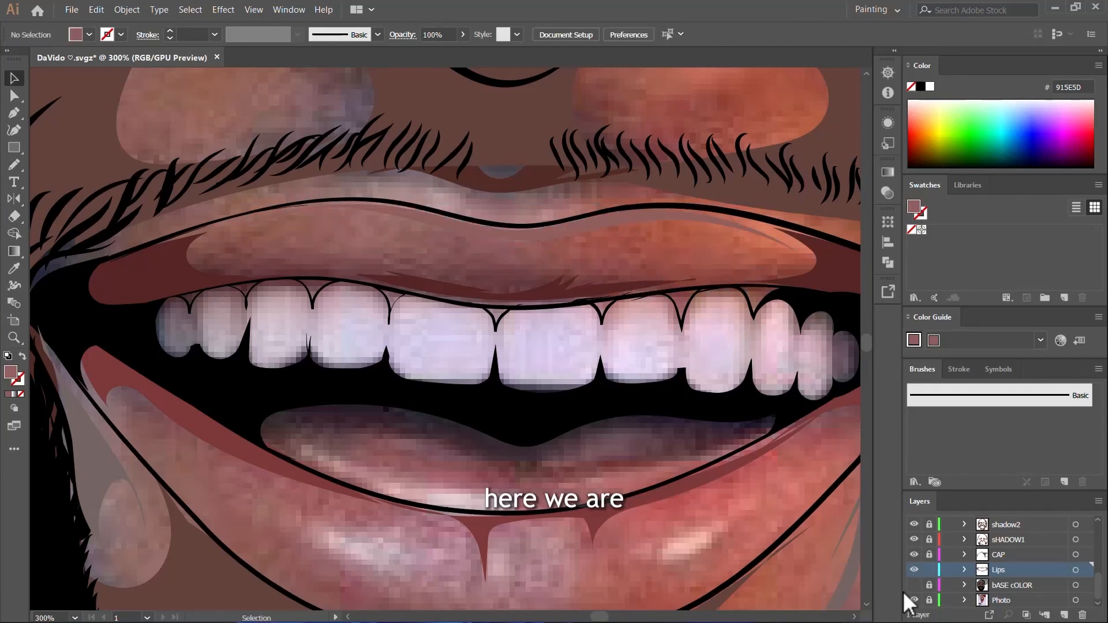
pyautogui.click(914, 585)
pyautogui.hotkey('ctrl', '0')
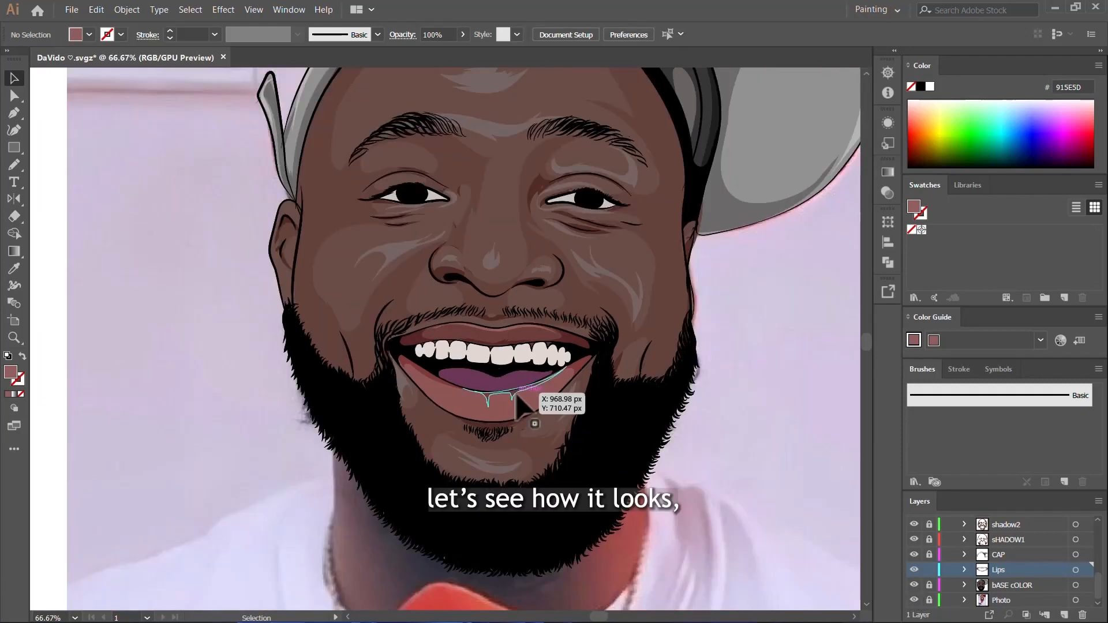
# Step: Lighten the upper lip highlight's fill to 996E6E and check it against the whole portrait
pyautogui.scroll(6, 545, 367)
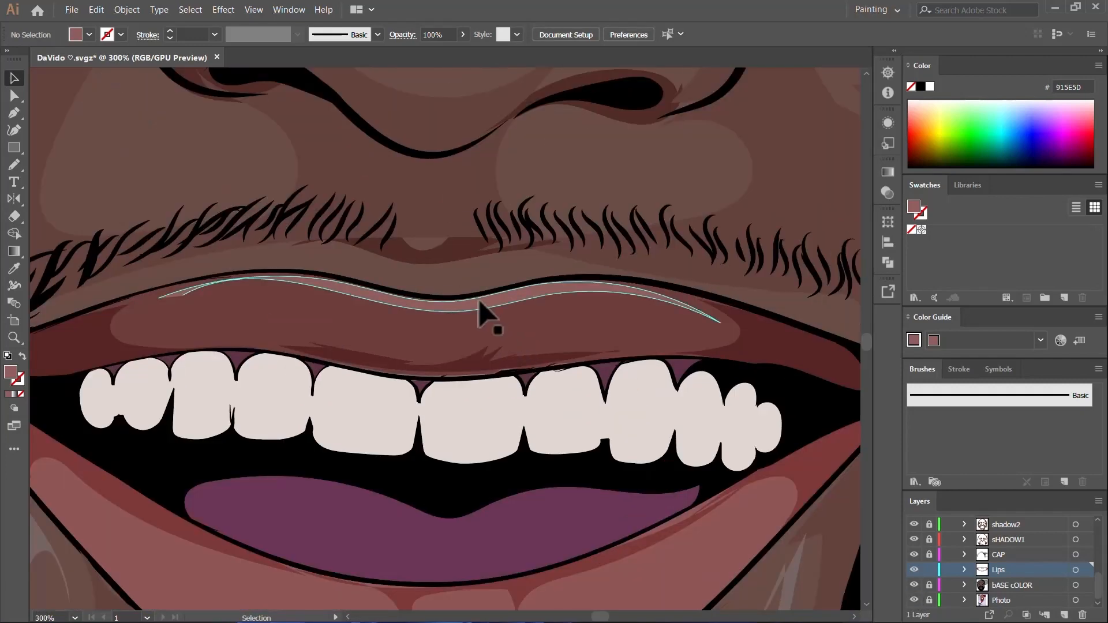
pyautogui.click(479, 301)
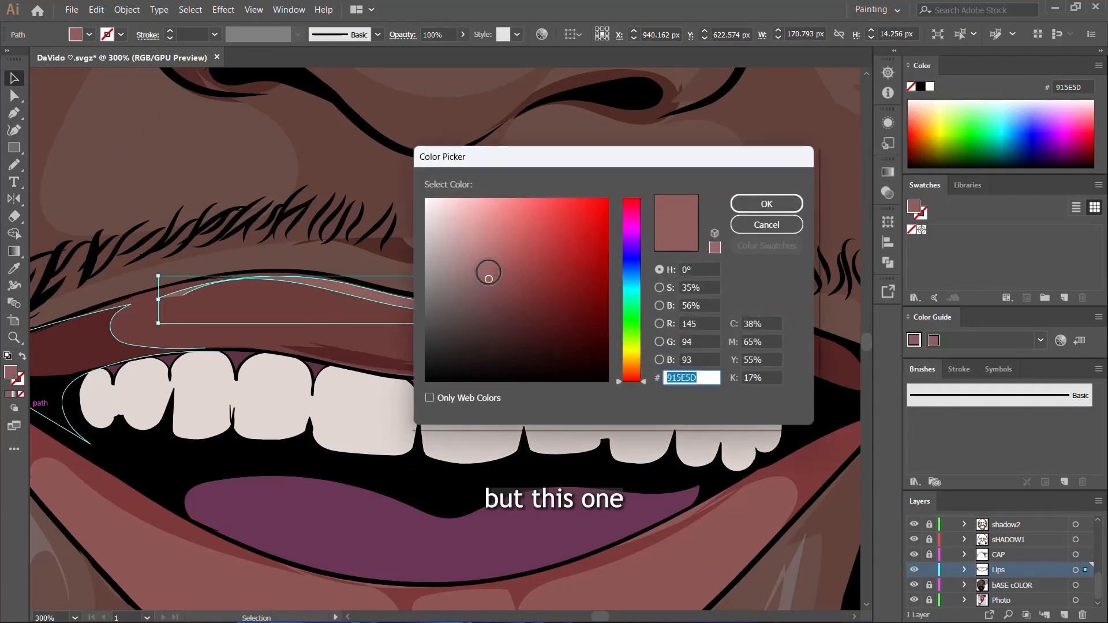
pyautogui.moveTo(477, 266); pyautogui.dragTo(475, 271)
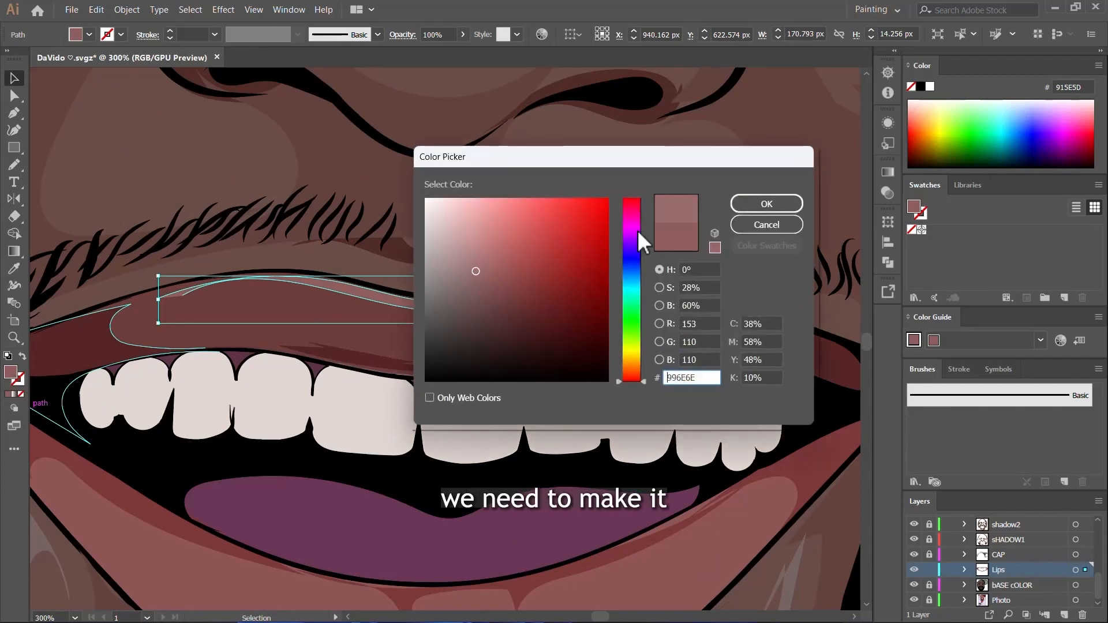
pyautogui.click(766, 204)
pyautogui.click(529, 353)
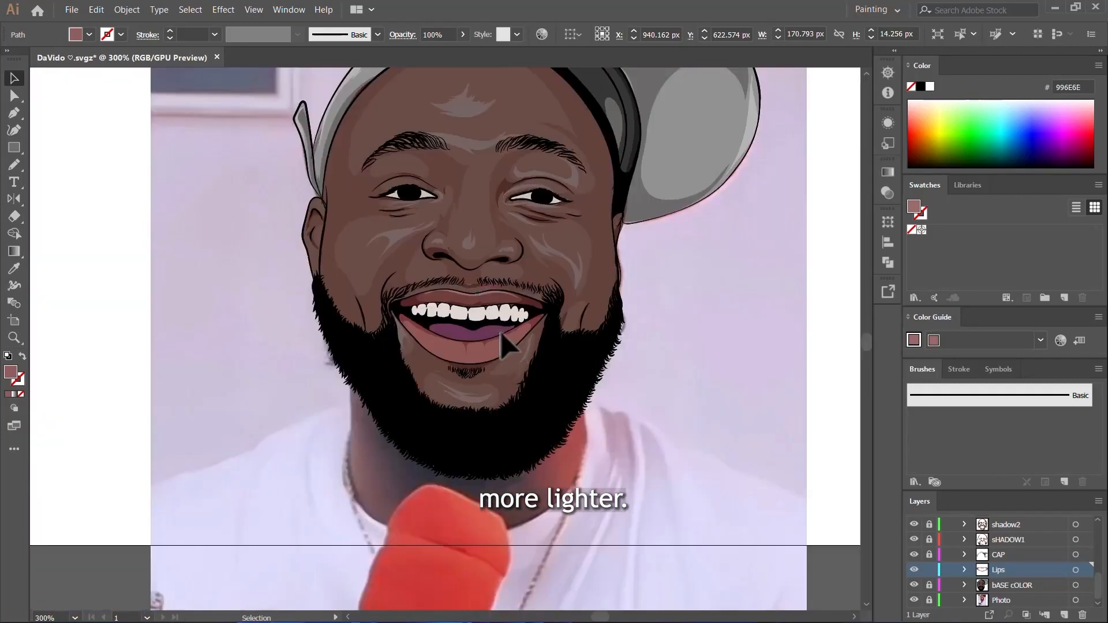
pyautogui.scroll(-2, 521, 350)
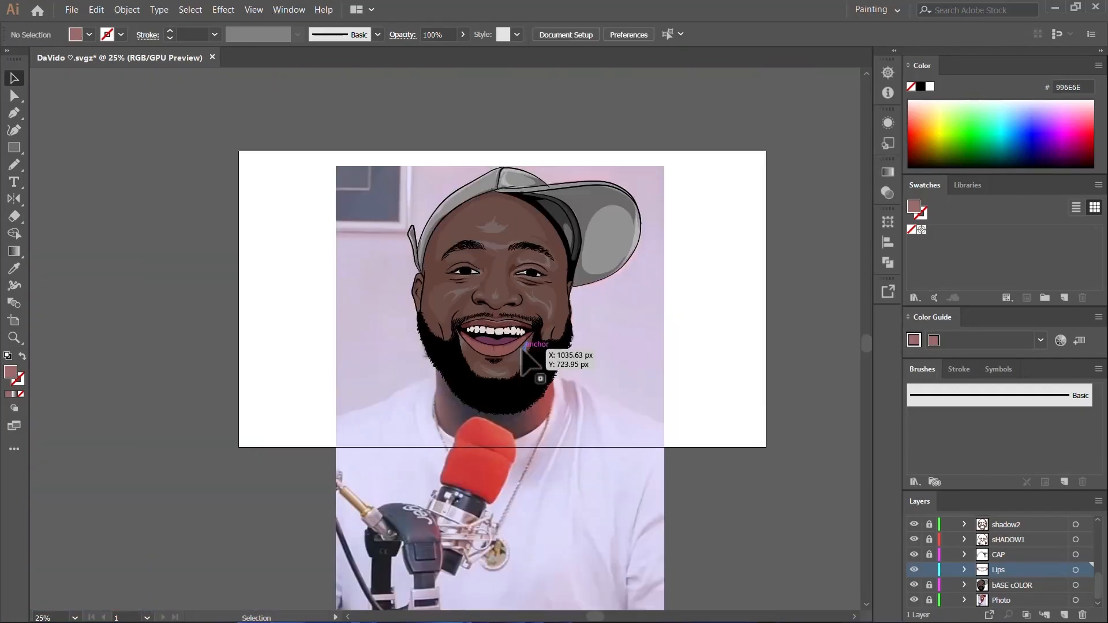
pyautogui.scroll(3, 519, 346)
pyautogui.scroll(4, 502, 330)
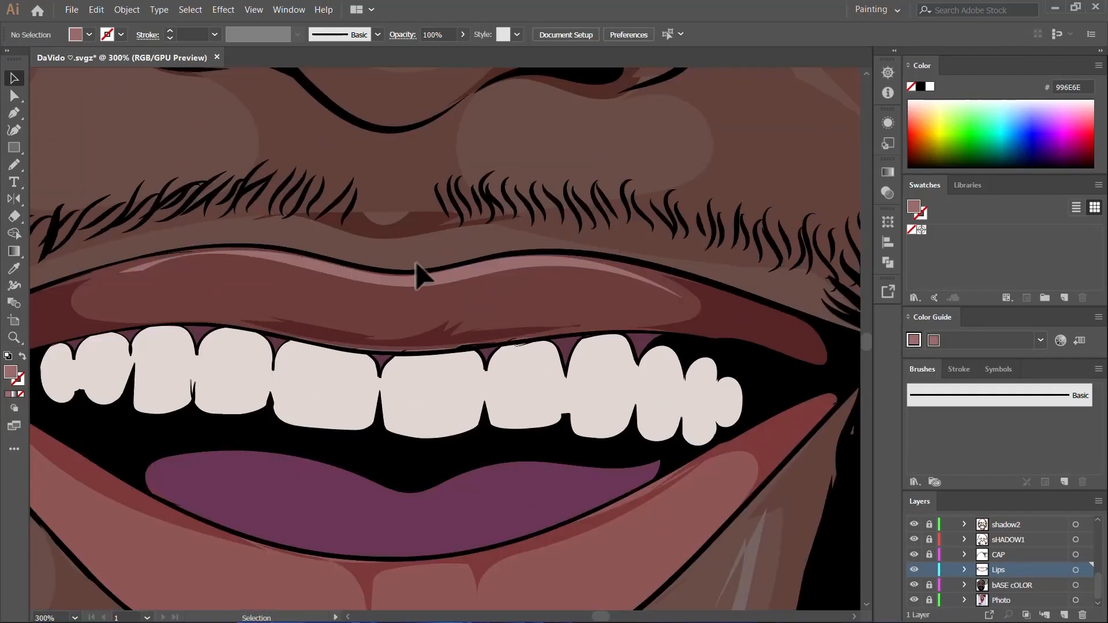
# Step: Sample the lower lip's colour, lighten the fill to AF7E7E and switch to the Pencil tool
pyautogui.scroll(-1, 448, 310)
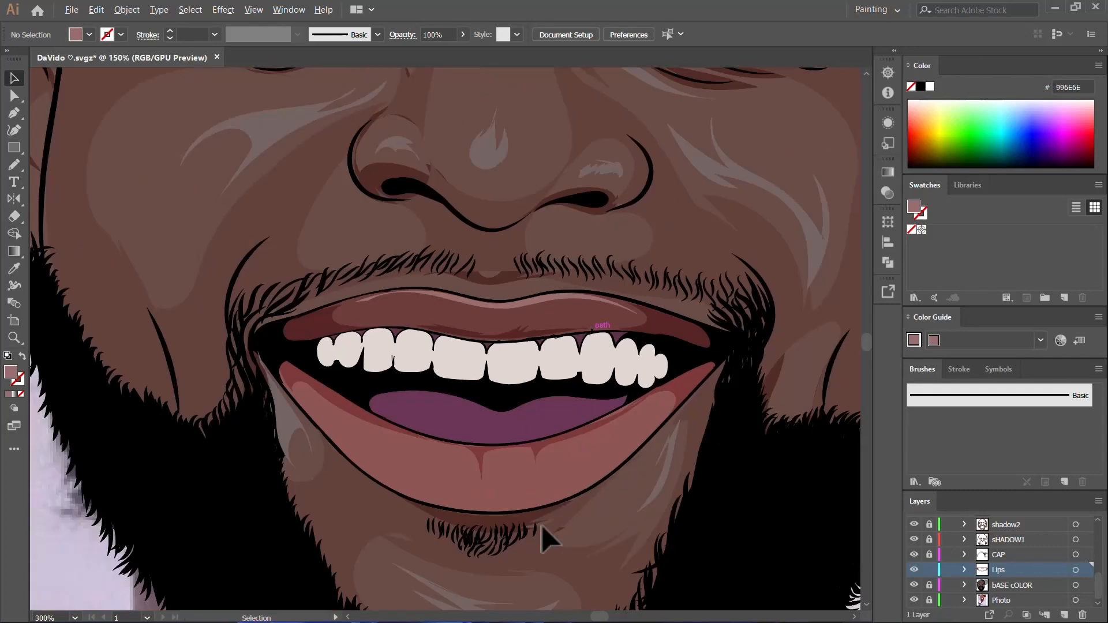
pyautogui.press('i')
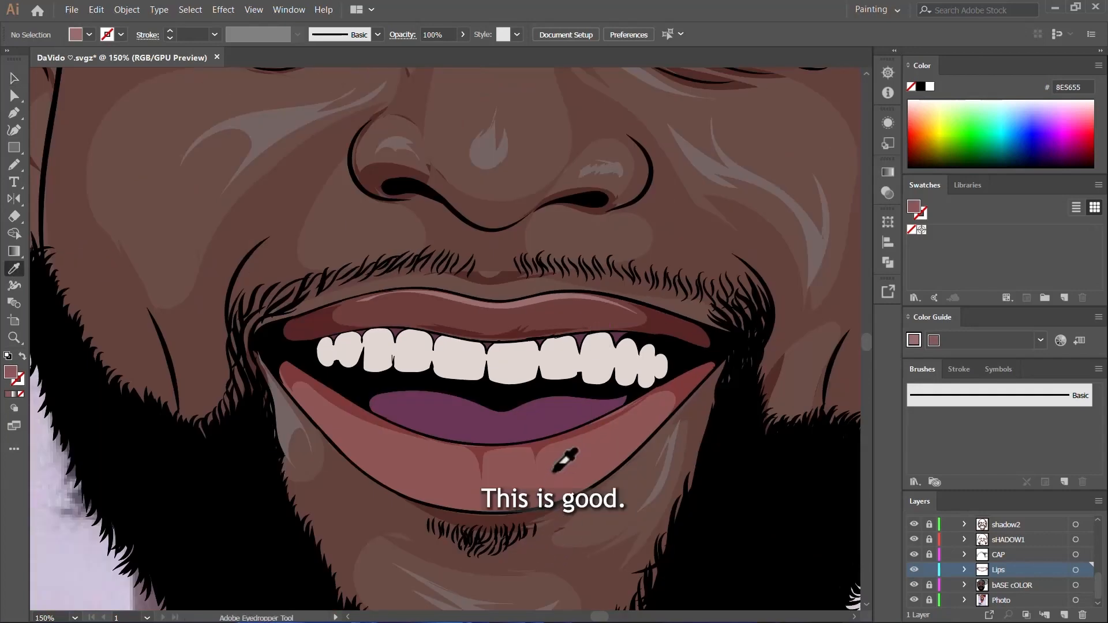
pyautogui.scroll(3, 502, 474)
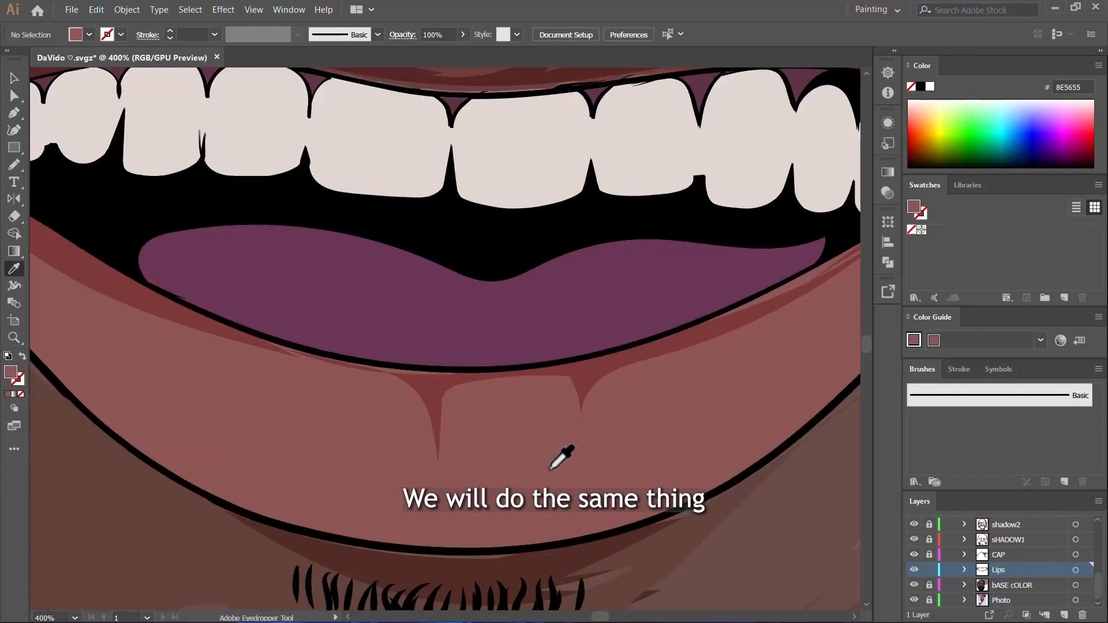
pyautogui.doubleClick(11, 372)
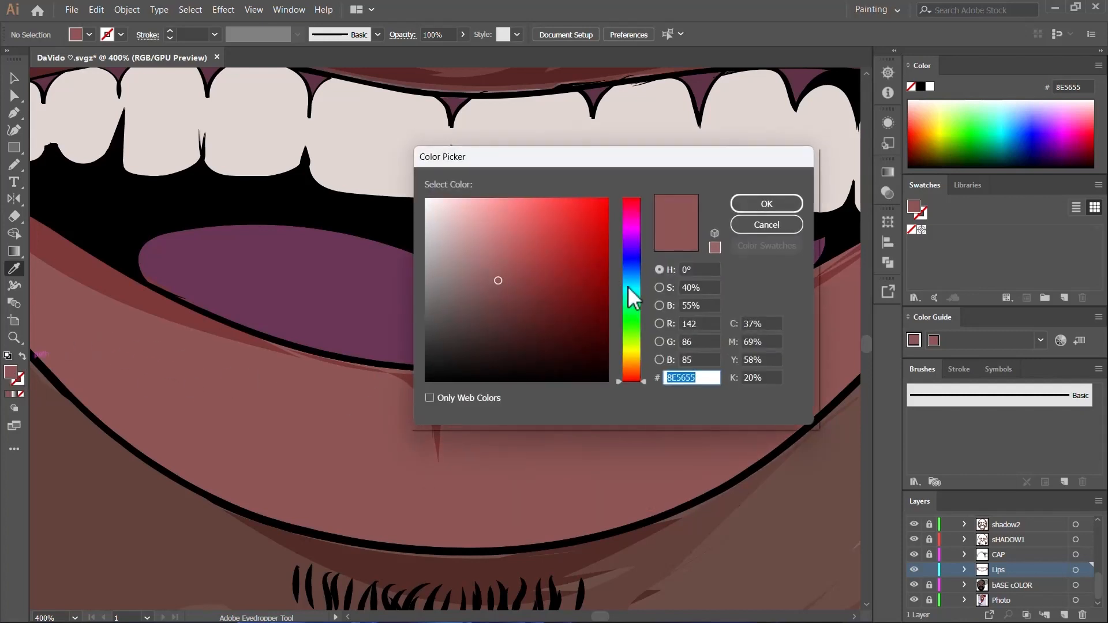
pyautogui.click(476, 262)
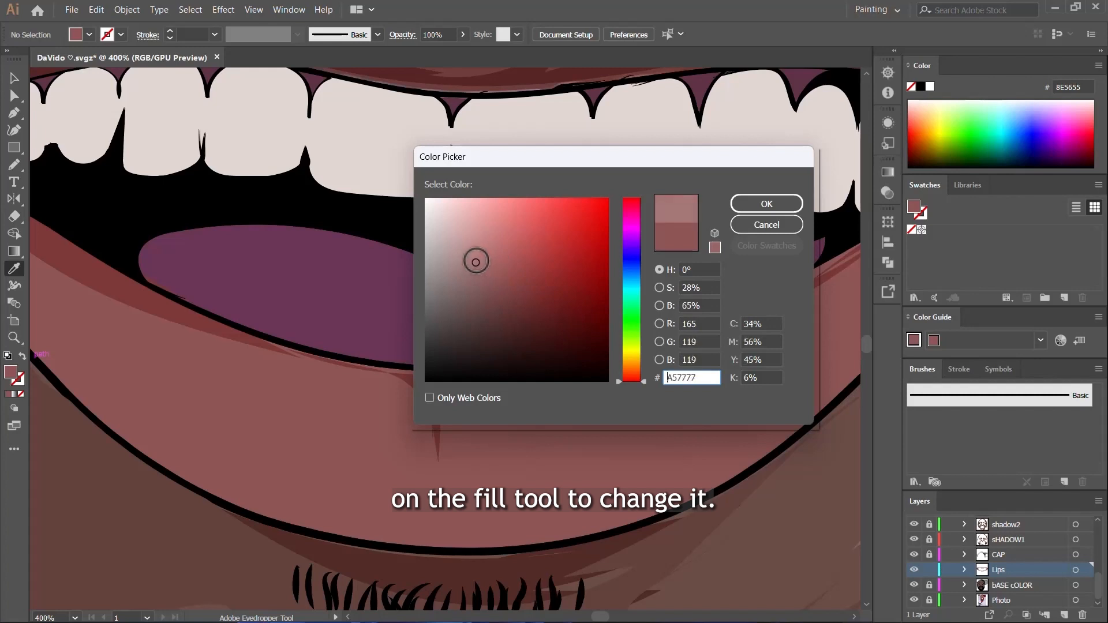
pyautogui.click(769, 206)
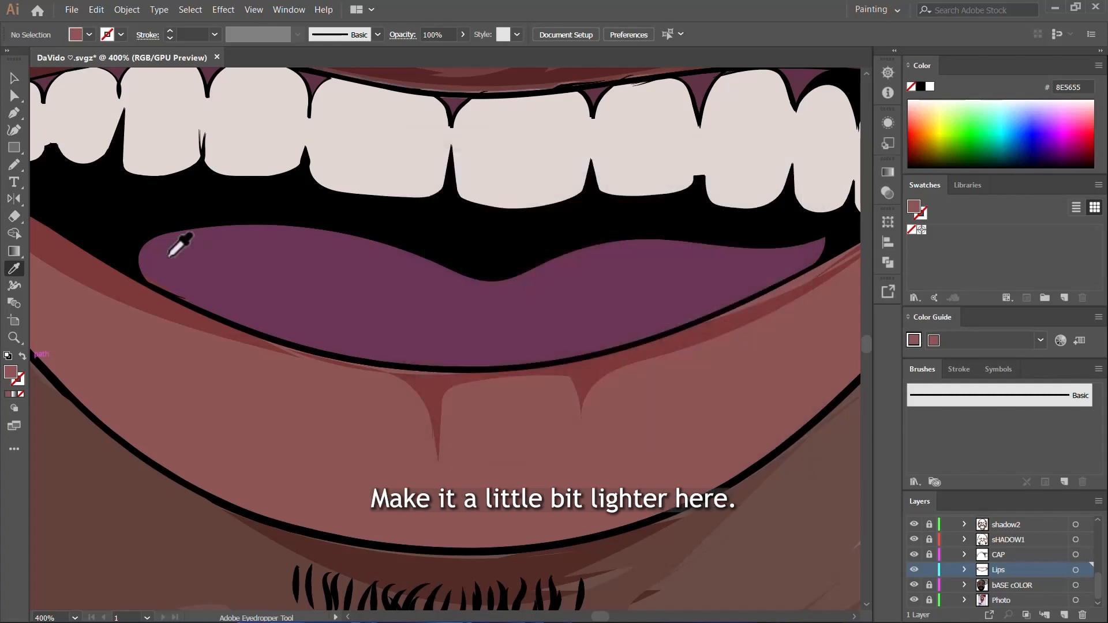
pyautogui.click(15, 166)
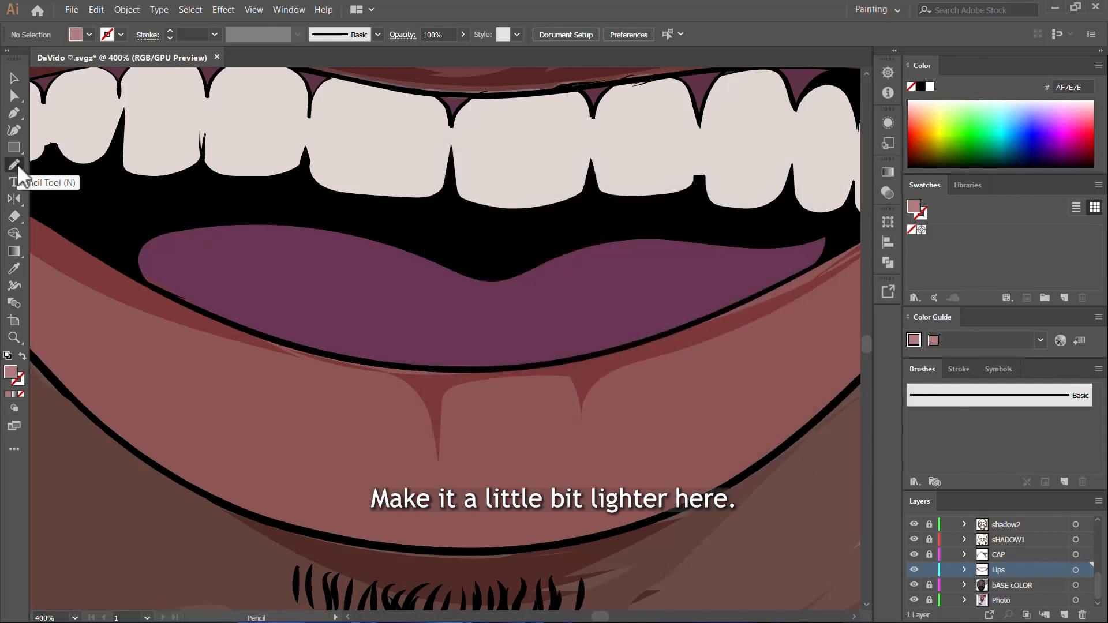
# Step: Hide the bASE cOLOR layer and trace jagged highlights across the lower lip with the Pencil tool, filled with A57676
pyautogui.scroll(-3, 512, 458)
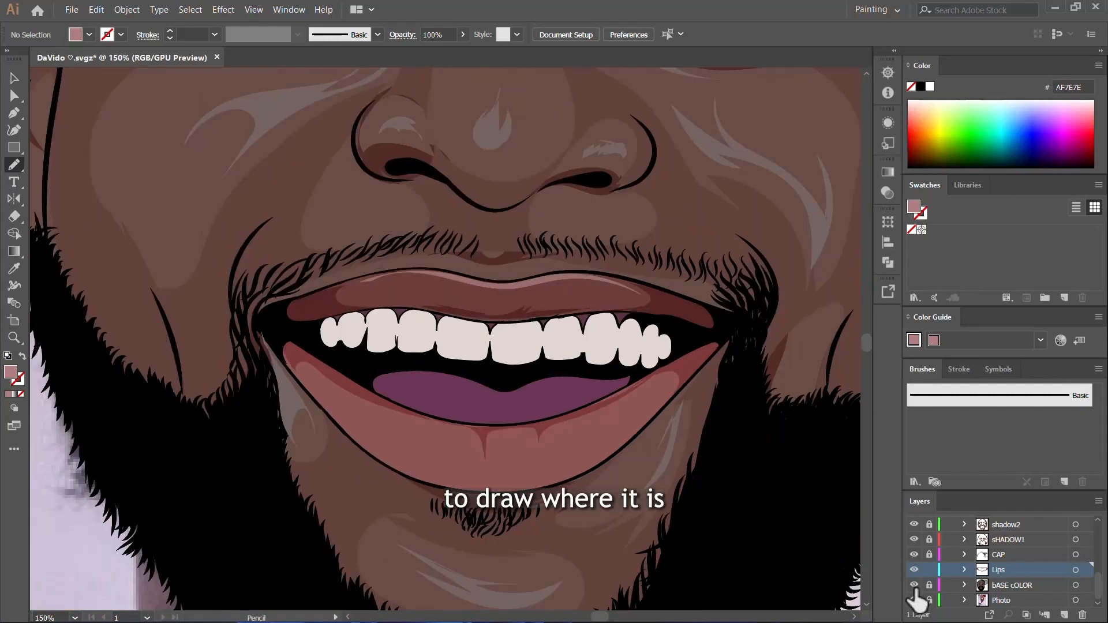
pyautogui.click(914, 587)
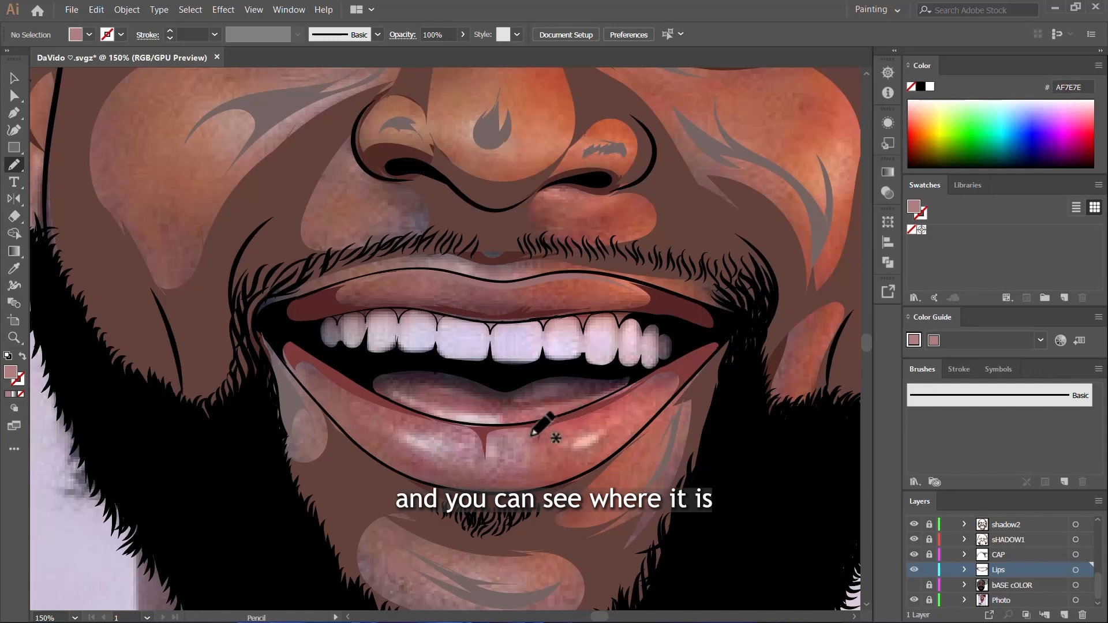
pyautogui.scroll(3, 518, 436)
pyautogui.scroll(3, 730, 441)
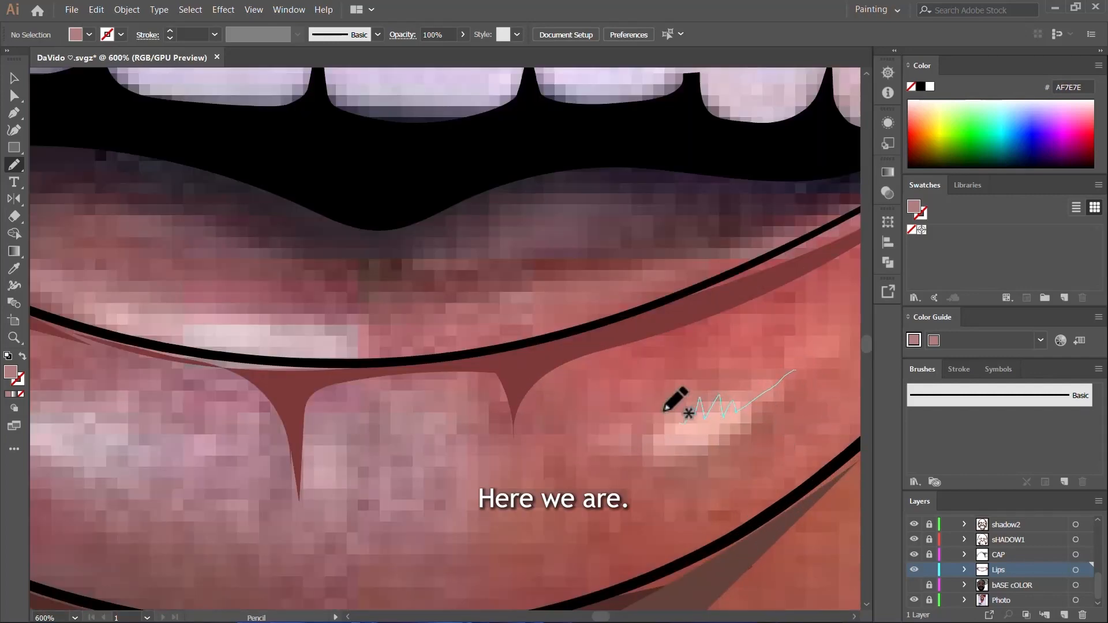
pyautogui.hotkey('ctrl', '0')
pyautogui.scroll(1, 499, 375)
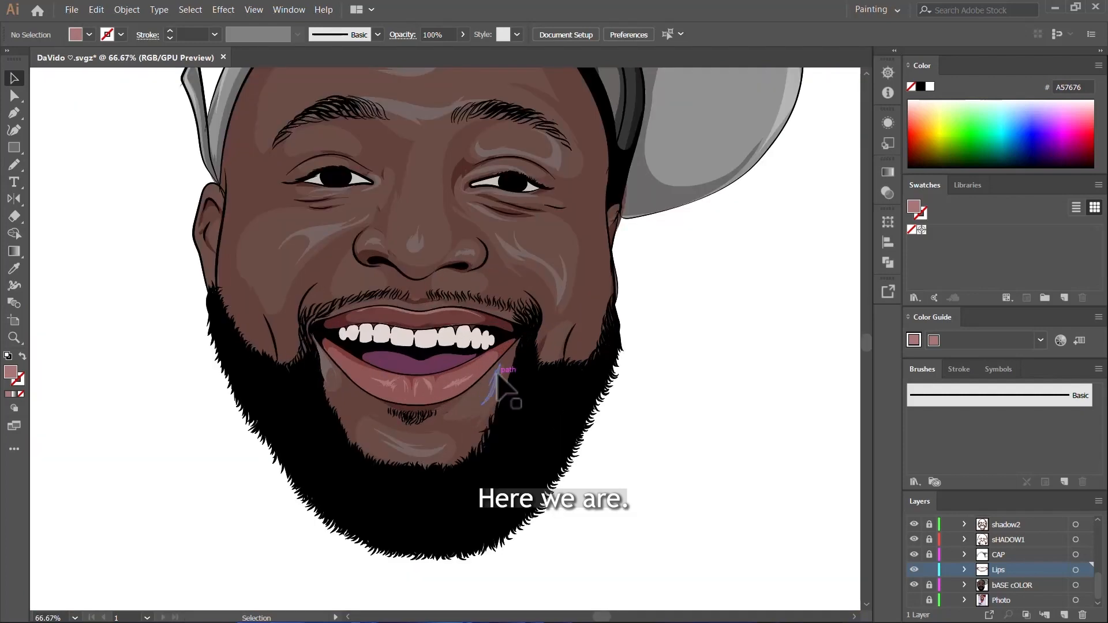
pyautogui.scroll(3, 458, 354)
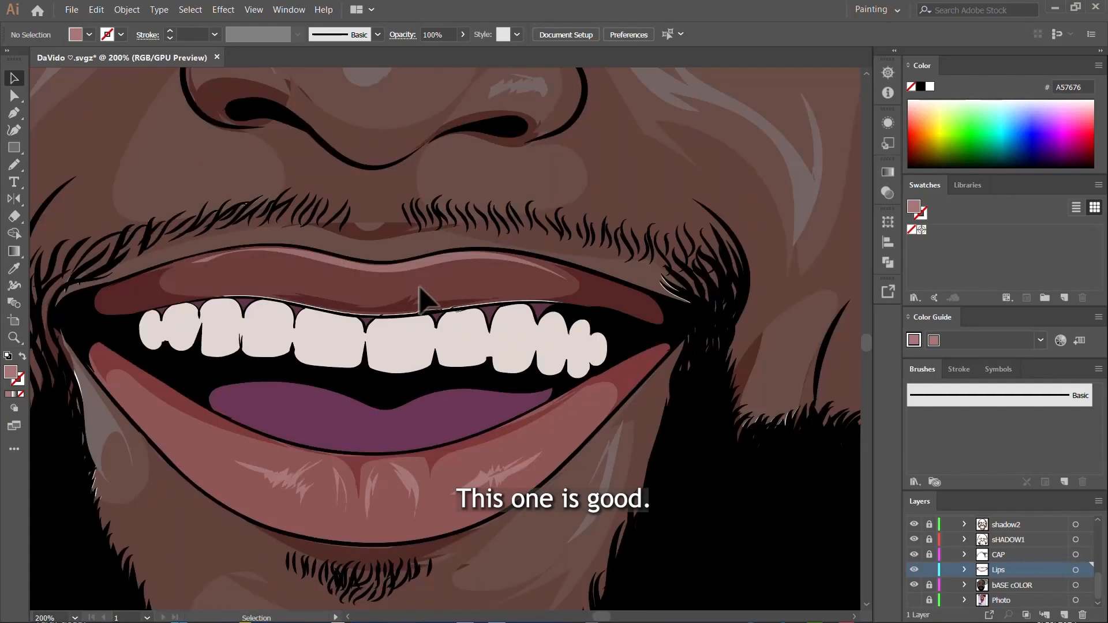
# Step: With the bASE cOLOR layer hidden, trace a shadow shape around the teeth on the right half of the mouth with the Pencil tool
pyautogui.press('n')
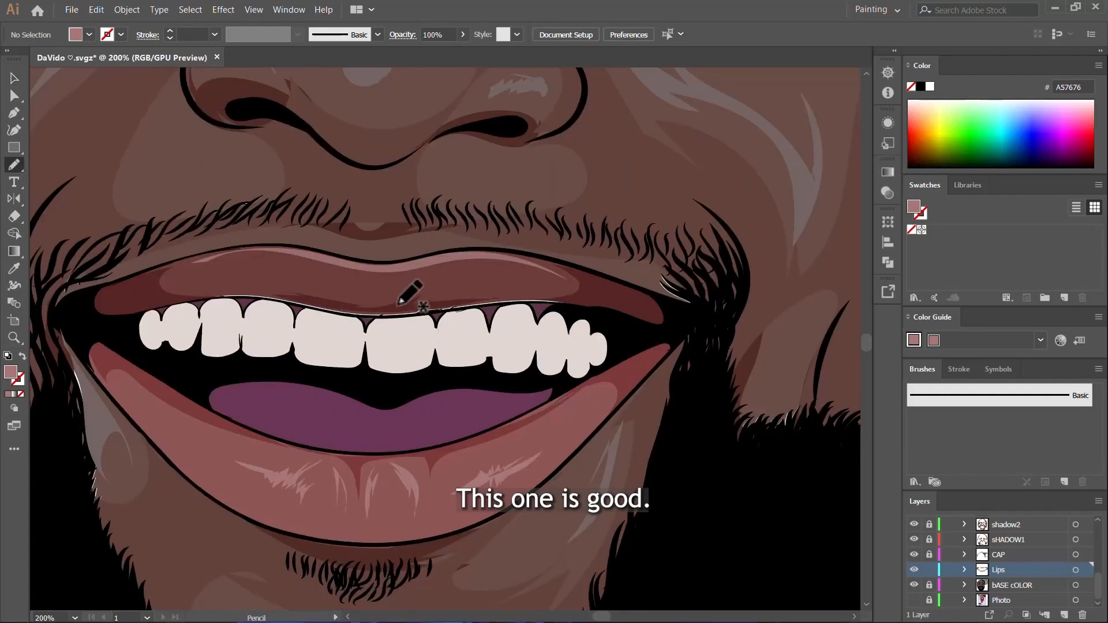
pyautogui.scroll(5, 399, 300)
pyautogui.scroll(-6, 453, 318)
pyautogui.scroll(-1, 505, 323)
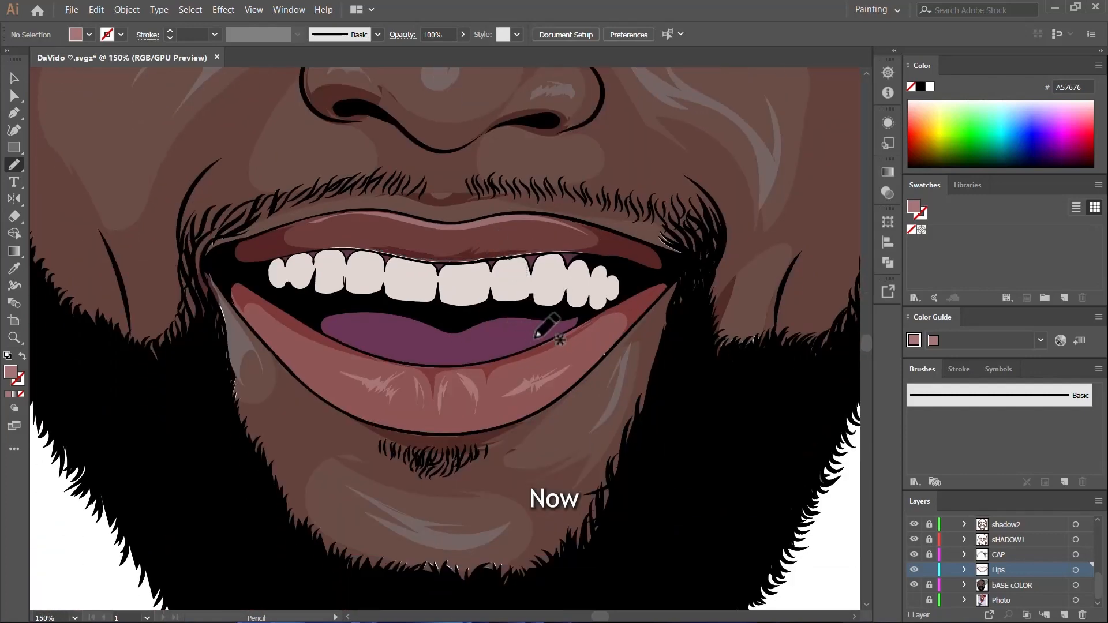
pyautogui.scroll(4, 519, 276)
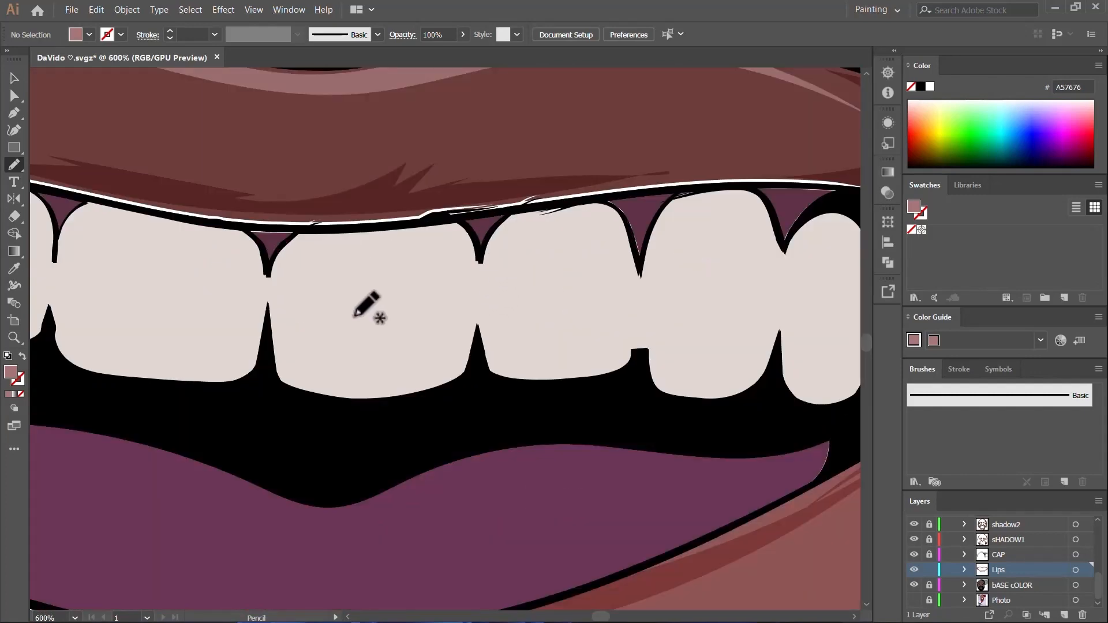
pyautogui.scroll(-2, 519, 346)
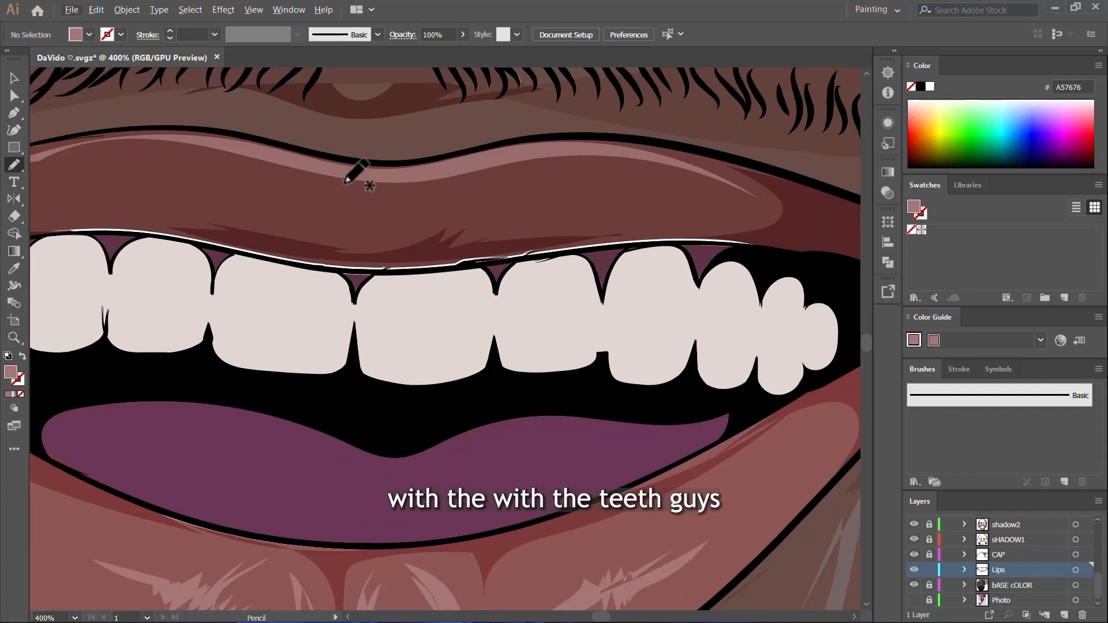
pyautogui.scroll(-3, 508, 484)
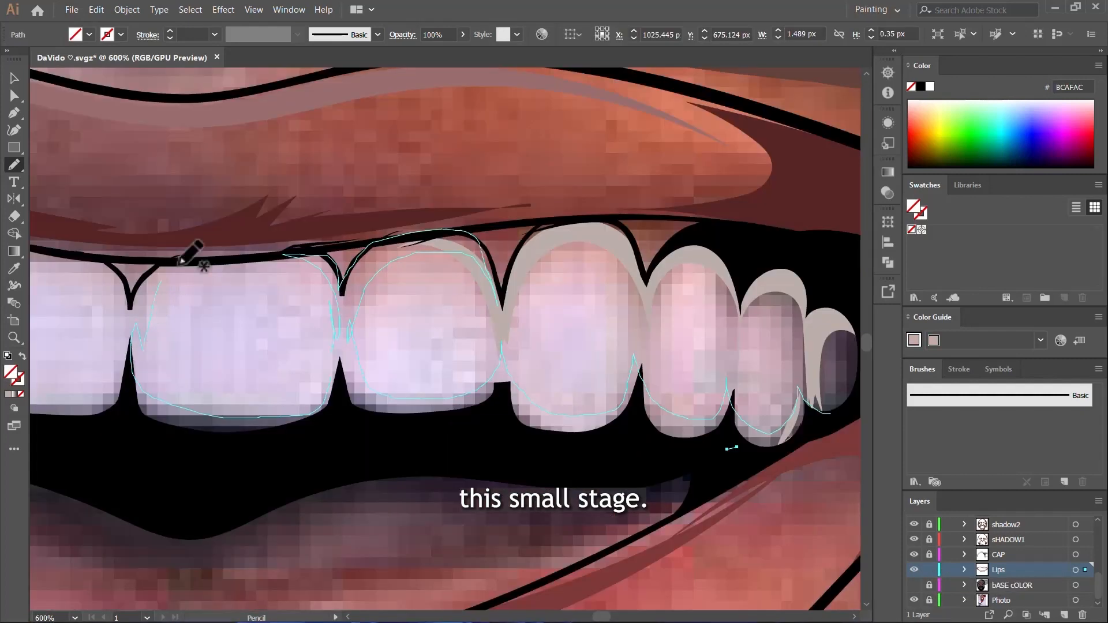
pyautogui.moveTo(28, 416)
pyautogui.mouseDown()
pyautogui.moveTo(427, 465)
pyautogui.moveTo(745, 452)
pyautogui.mouseUp()
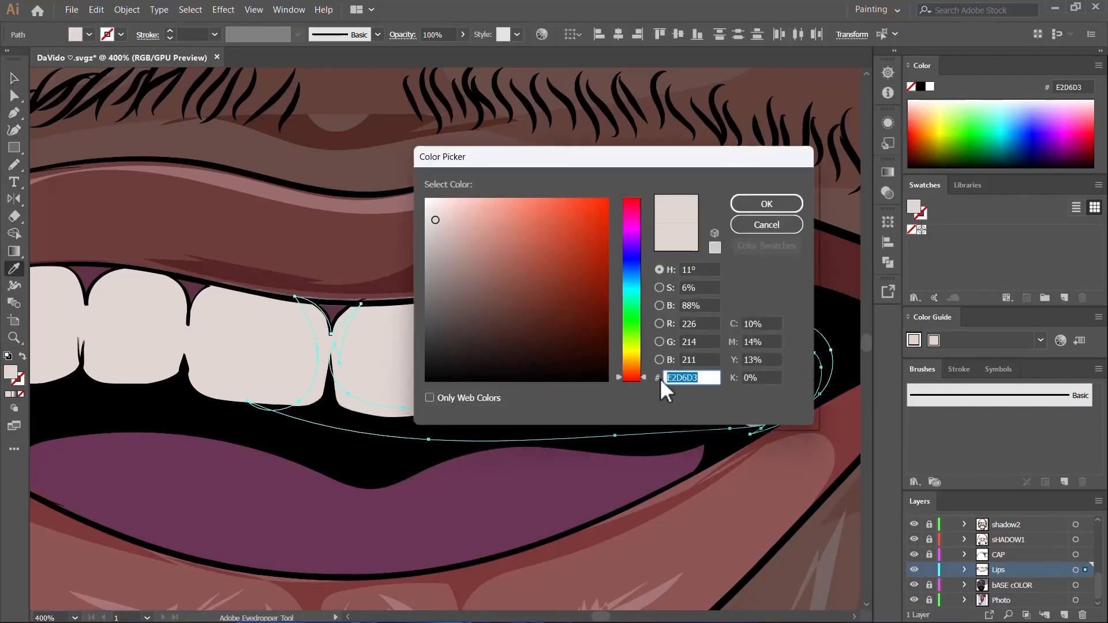
# Step: Set the tooth shadow's fill to BCB8AA
pyautogui.write('BCB8AA')
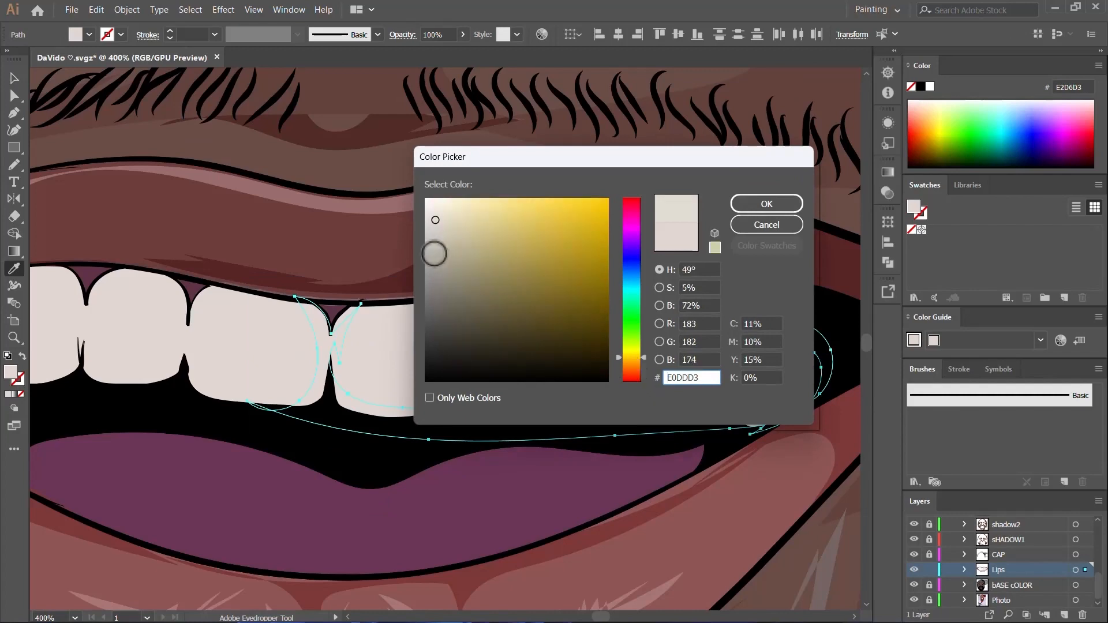
pyautogui.click(766, 204)
pyautogui.doubleClick(11, 372)
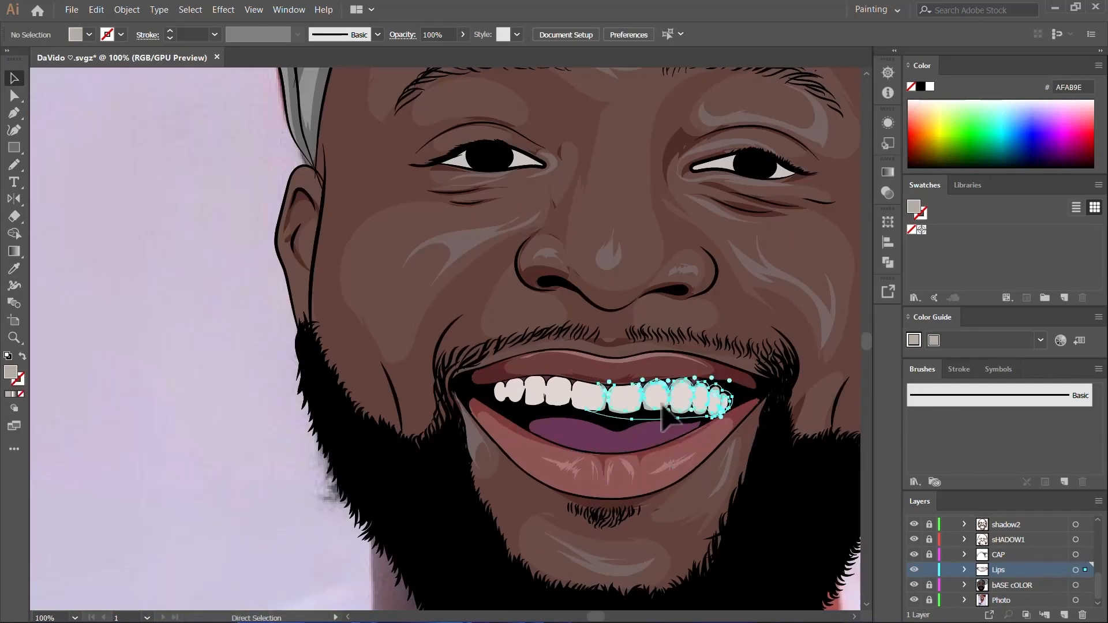
# Step: Trace the shadow around the remaining teeth at the left corner of the mouth with the Pencil tool
pyautogui.moveTo(638, 343)
pyautogui.mouseDown()
pyautogui.moveTo(464, 336)
pyautogui.moveTo(459, 257)
pyautogui.moveTo(364, 339)
pyautogui.moveTo(302, 226)
pyautogui.moveTo(155, 310)
pyautogui.moveTo(168, 217)
pyautogui.moveTo(242, 391)
pyautogui.moveTo(652, 358)
pyautogui.mouseUp()
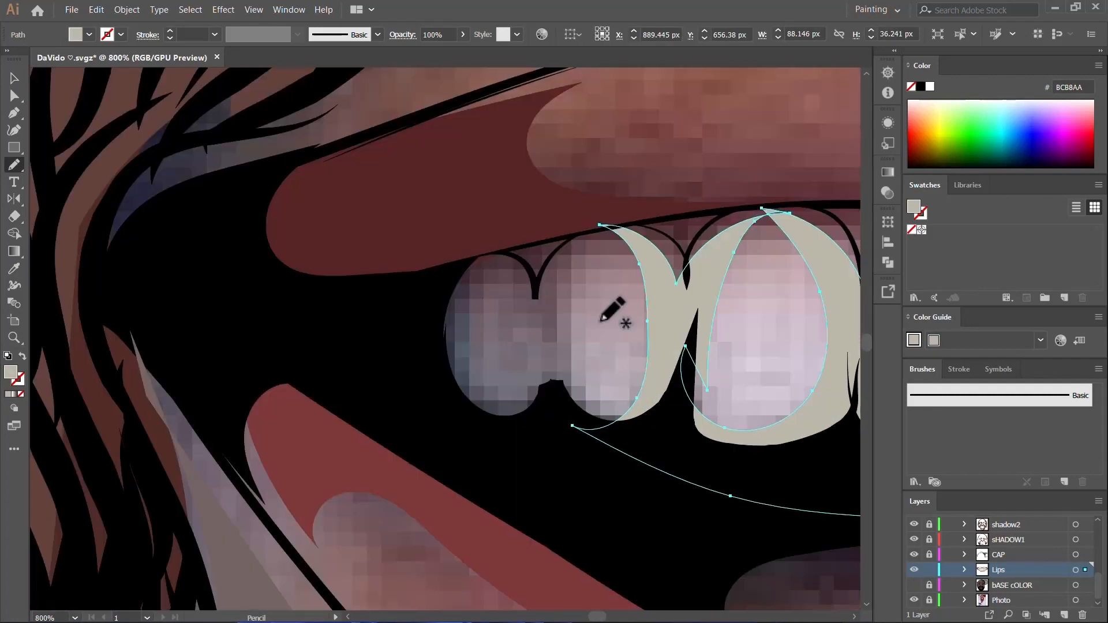
pyautogui.moveTo(596, 237); pyautogui.dragTo(593, 241)
pyautogui.moveTo(620, 234)
pyautogui.mouseDown()
pyautogui.moveTo(566, 281)
pyautogui.moveTo(453, 332)
pyautogui.moveTo(493, 252)
pyautogui.moveTo(651, 277)
pyautogui.mouseUp()
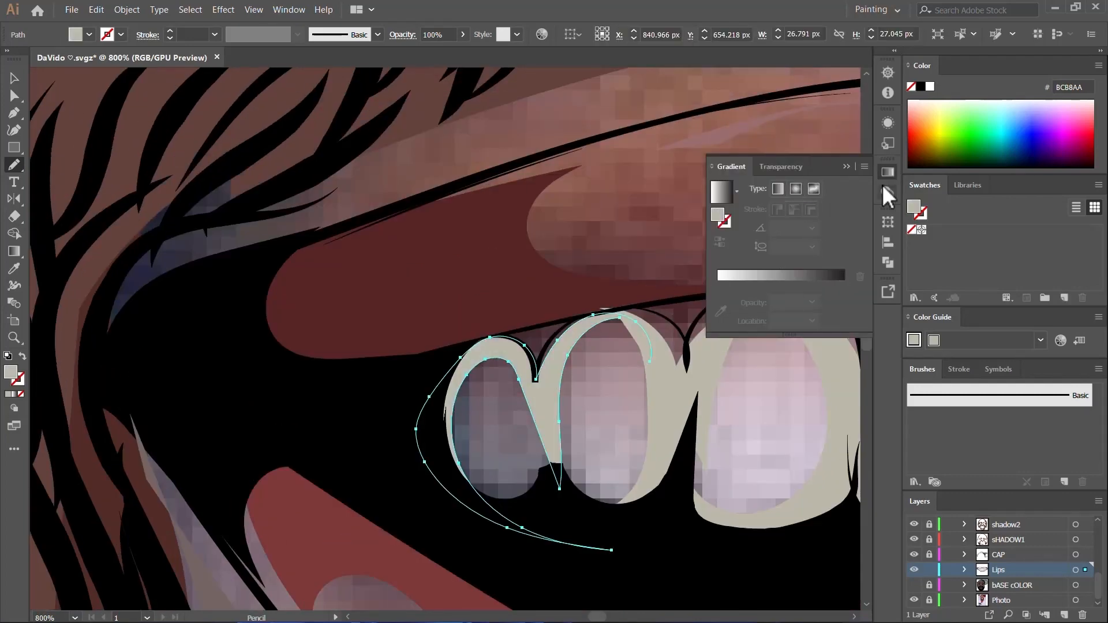
pyautogui.click(863, 198)
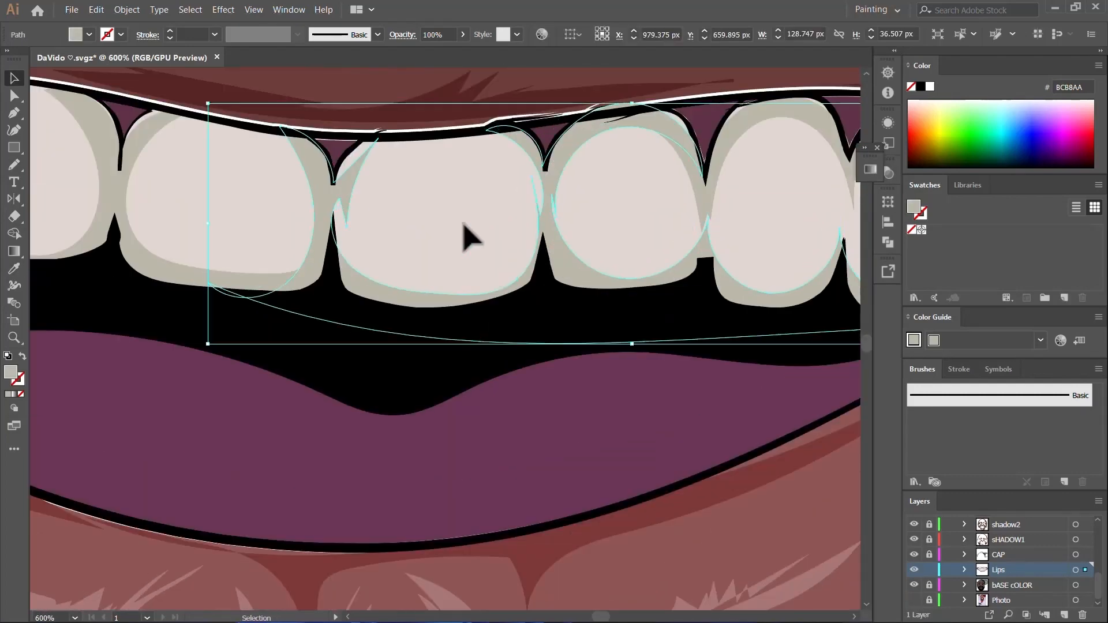
# Step: Sample a tooth's colour with the Eyedropper and lighten the fill to EFEFEF
pyautogui.click(464, 225)
pyautogui.press('i')
pyautogui.doubleClick(11, 373)
pyautogui.click(425, 209)
pyautogui.click(766, 204)
# Step: Show the Photo layer, hide bASE cOLOR and trace highlights on the right-hand teeth with the Pencil tool
pyautogui.click(913, 600)
pyautogui.click(914, 585)
pyautogui.press('n')
pyautogui.scroll(3, 807, 216)
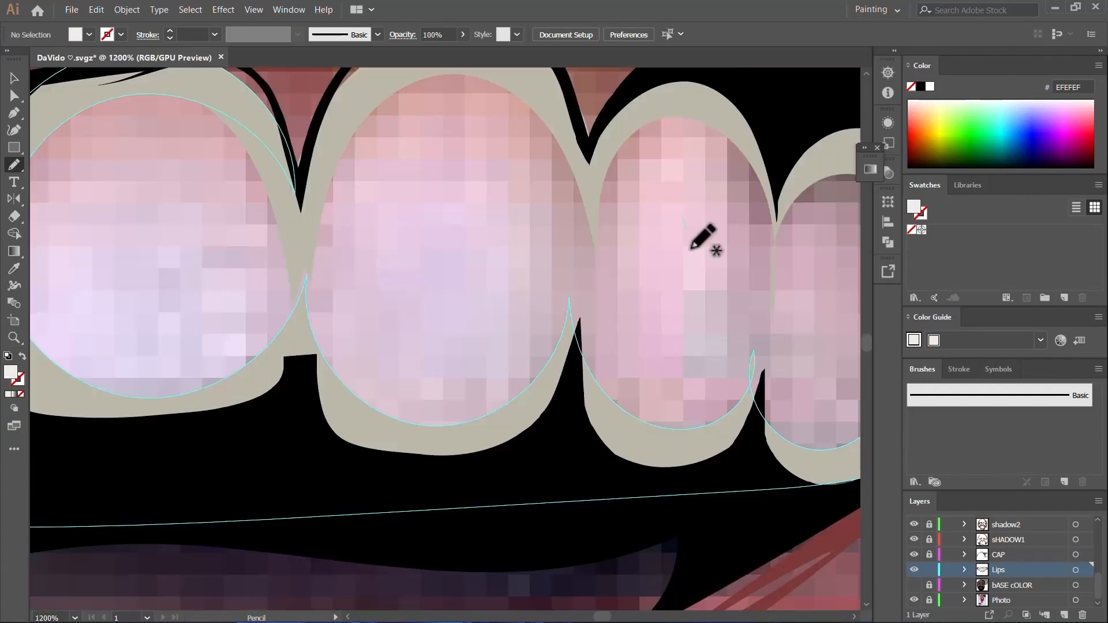
pyautogui.moveTo(684, 284); pyautogui.dragTo(686, 306)
pyautogui.moveTo(441, 197)
pyautogui.mouseDown()
pyautogui.moveTo(436, 182)
pyautogui.moveTo(462, 335)
pyautogui.mouseUp()
pyautogui.hscroll(-5, 473, 259)
pyautogui.moveTo(496, 180); pyautogui.dragTo(538, 331)
# Step: Continue tracing small highlights on the remaining teeth towards the left corner of the mouth
pyautogui.scroll(-1, 537, 392)
pyautogui.hscroll(-5, 536, 392)
pyautogui.moveTo(560, 260)
pyautogui.mouseDown()
pyautogui.moveTo(526, 377)
pyautogui.moveTo(561, 259)
pyautogui.mouseUp()
pyautogui.scroll(-3, 594, 356)
pyautogui.scroll(3, 519, 347)
pyautogui.moveTo(466, 266)
pyautogui.mouseDown()
pyautogui.moveTo(383, 404)
pyautogui.moveTo(466, 266)
pyautogui.mouseUp()
pyautogui.scroll(-4, 664, 404)
pyautogui.scroll(6, 576, 398)
pyautogui.moveTo(342, 194)
pyautogui.mouseDown()
pyautogui.moveTo(277, 432)
pyautogui.moveTo(344, 197)
pyautogui.moveTo(405, 261)
pyautogui.moveTo(372, 203)
pyautogui.mouseUp()
pyautogui.scroll(-4, 494, 375)
pyautogui.scroll(4, 361, 316)
pyautogui.scroll(-4, 371, 388)
# Step: Show the bASE cOLOR layer, hide the Photo layer and check the finished teeth in the portrait
pyautogui.press('v')
pyautogui.click(913, 584)
pyautogui.click(913, 600)
pyautogui.scroll(2, 549, 425)
pyautogui.scroll(-2, 572, 462)
pyautogui.scroll(-1, 573, 460)
pyautogui.scroll(2, 546, 452)
pyautogui.scroll(-1, 571, 396)
# Step: Draw a shadow across the upper whites of the right-hand eye with the Pencil tool, about 80 by 25 px
pyautogui.scroll(4, 487, 304)
pyautogui.scroll(4, 486, 303)
pyautogui.scroll(-2, 600, 342)
pyautogui.scroll(2, 601, 342)
pyautogui.press('n')
pyautogui.moveTo(385, 249)
pyautogui.mouseDown()
pyautogui.moveTo(341, 282)
pyautogui.moveTo(605, 346)
pyautogui.mouseUp()
# Step: Sample the other eye's white for the eye shadow and darken its fill to A09F9F
pyautogui.scroll(-2, 383, 259)
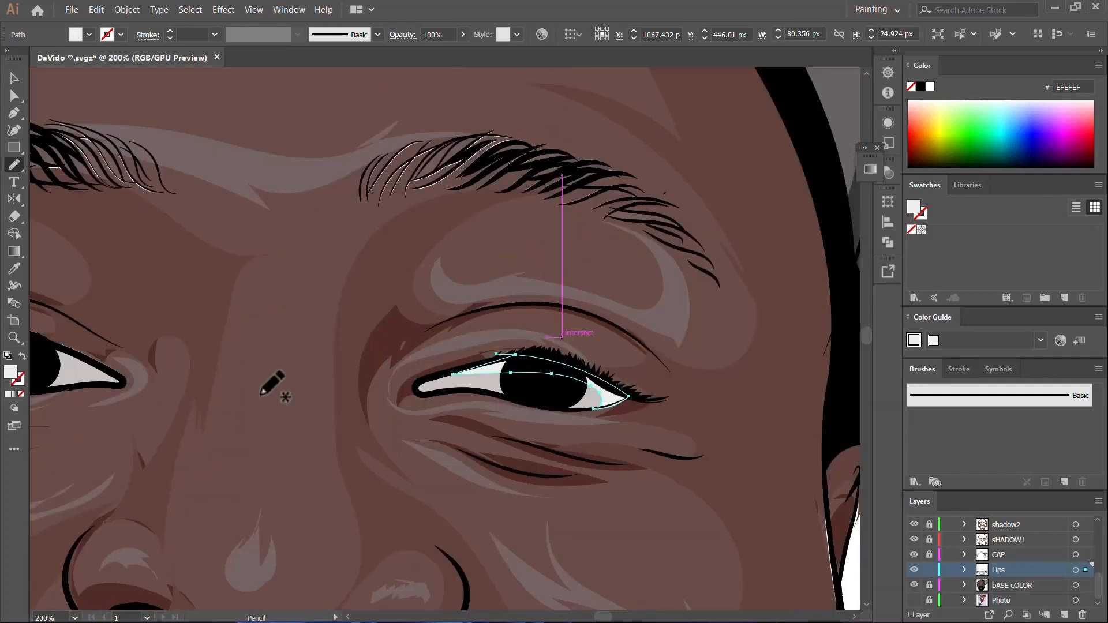
pyautogui.press('i')
pyautogui.click(95, 377)
pyautogui.doubleClick(10, 372)
pyautogui.click(631, 349)
pyautogui.click(425, 265)
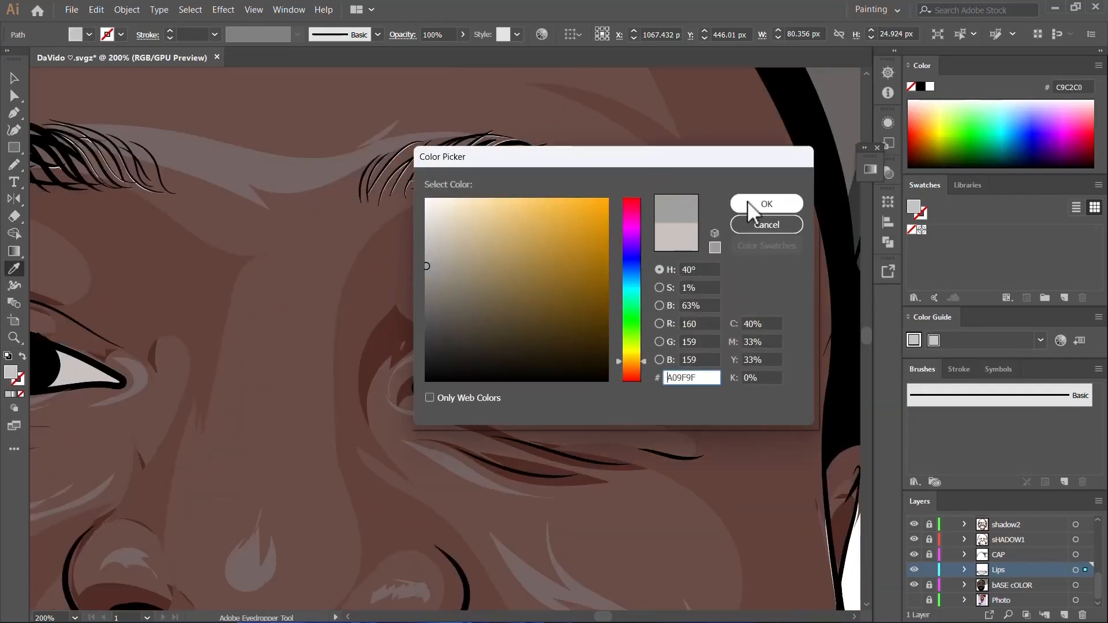
pyautogui.click(769, 202)
# Step: Deselect the eye shadow and draw a matching shadow across the upper white of the left-hand eye
pyautogui.press('v')
pyautogui.click(642, 352)
pyautogui.scroll(-3, 642, 351)
pyautogui.press('n')
pyautogui.scroll(7, 532, 401)
pyautogui.moveTo(456, 321)
pyautogui.mouseDown()
pyautogui.moveTo(330, 357)
pyautogui.moveTo(243, 495)
pyautogui.moveTo(455, 318)
pyautogui.mouseUp()
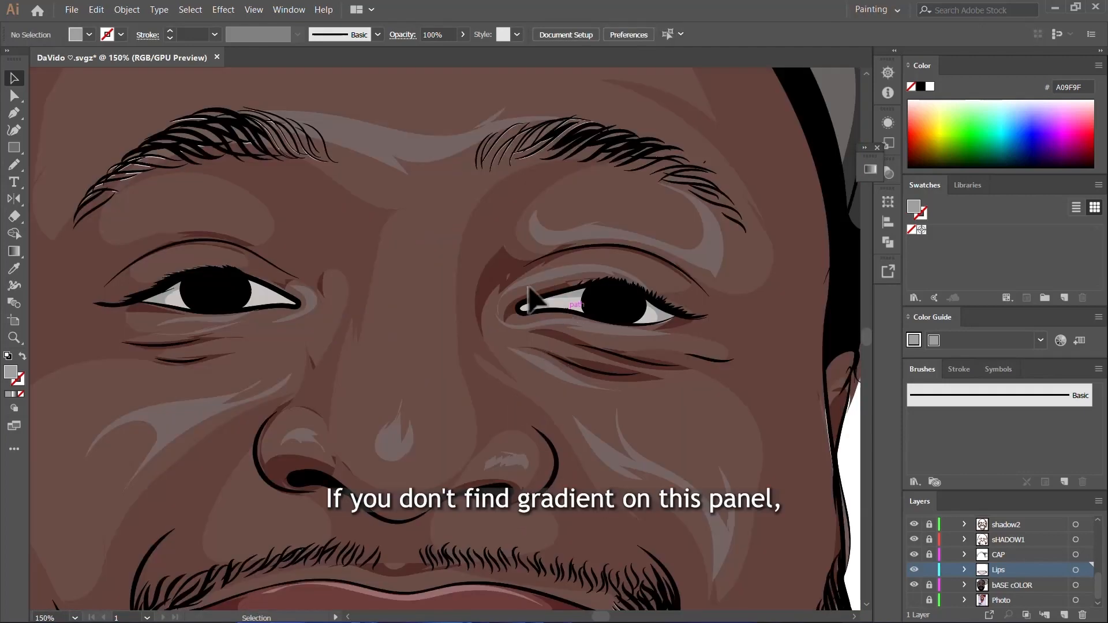
# Step: Open the Gradient settings and activate the linear white-to-black gradient as the fill
pyautogui.click(870, 169)
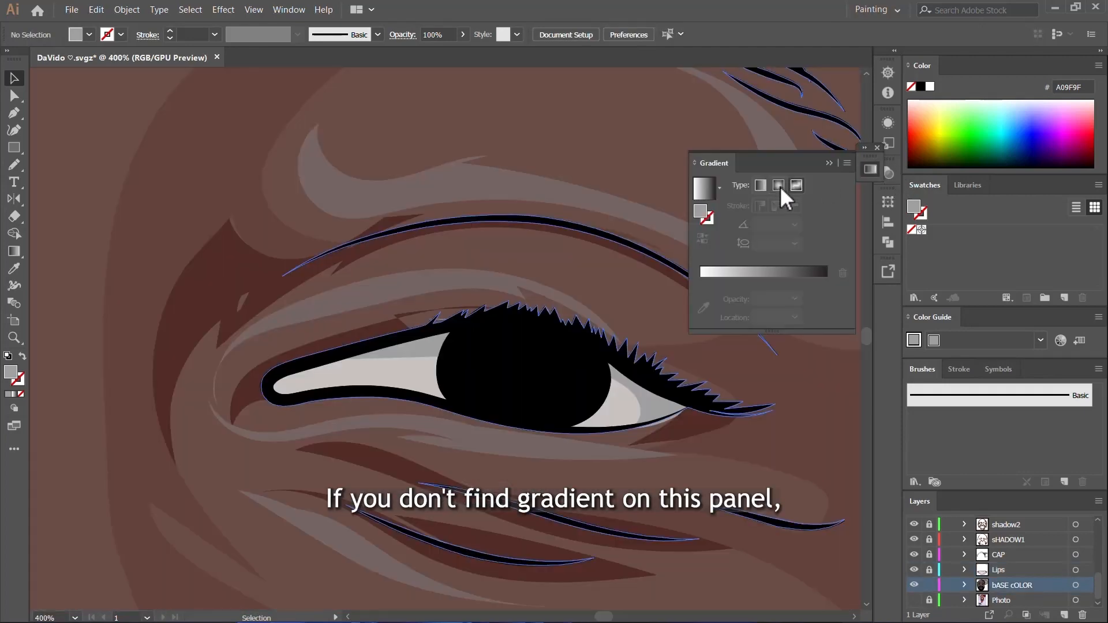
pyautogui.click(289, 10)
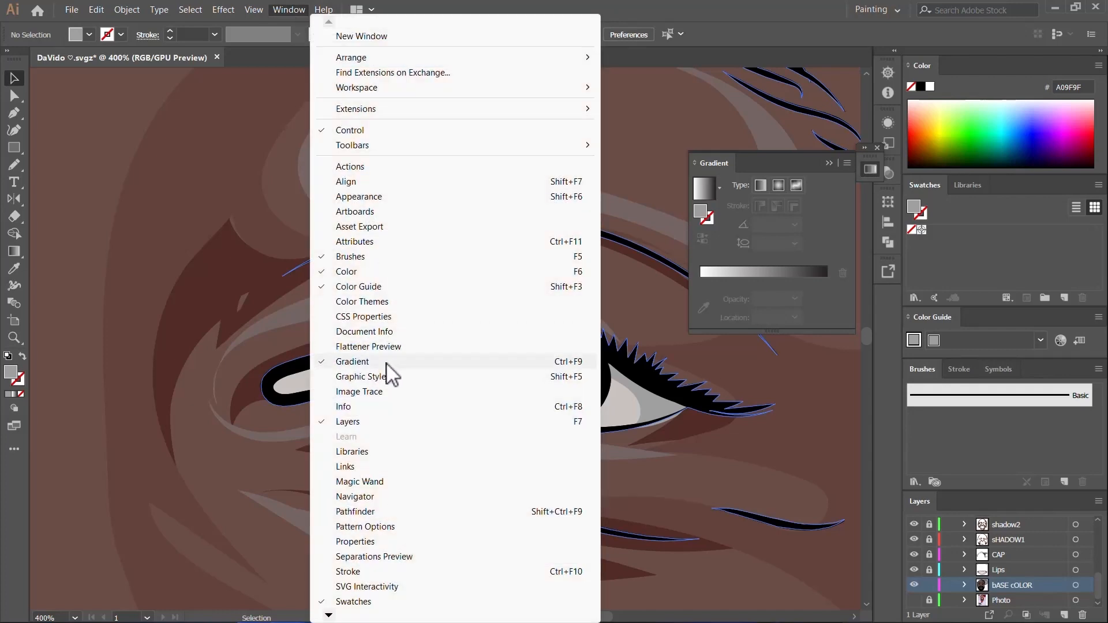
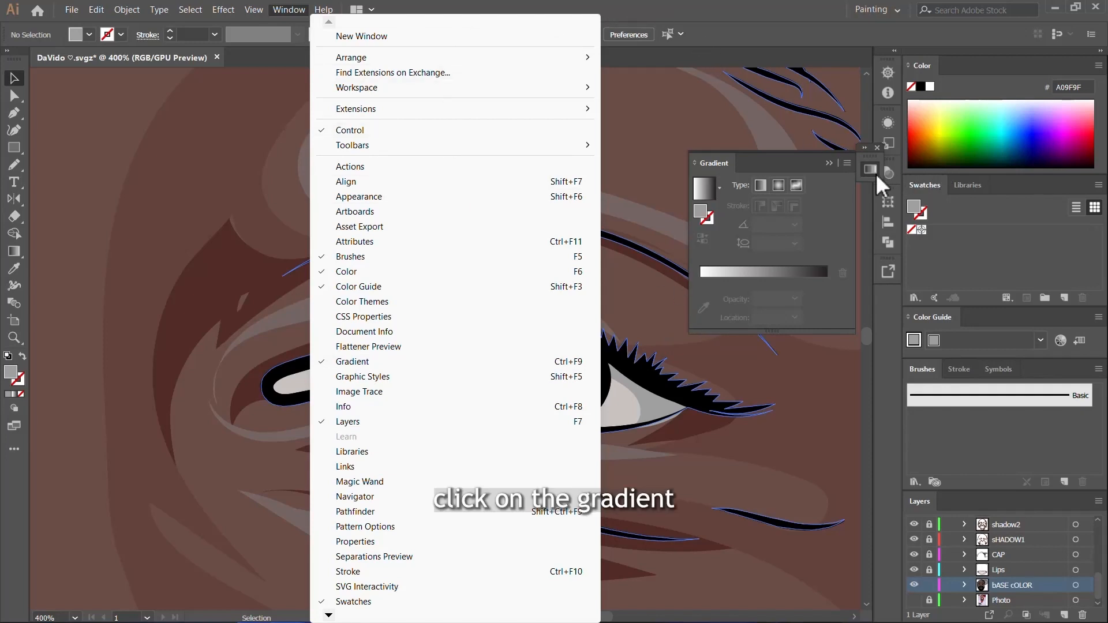
pyautogui.click(769, 275)
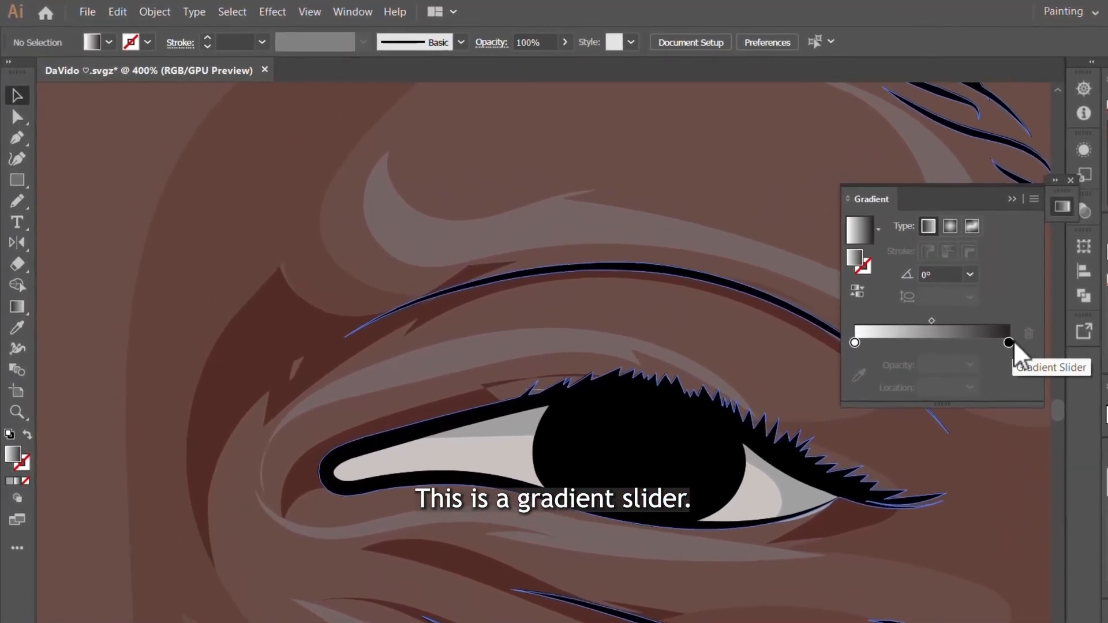
# Step: Sample the eye white's colour into both the start and end stops of the gradient
pyautogui.click(1010, 343)
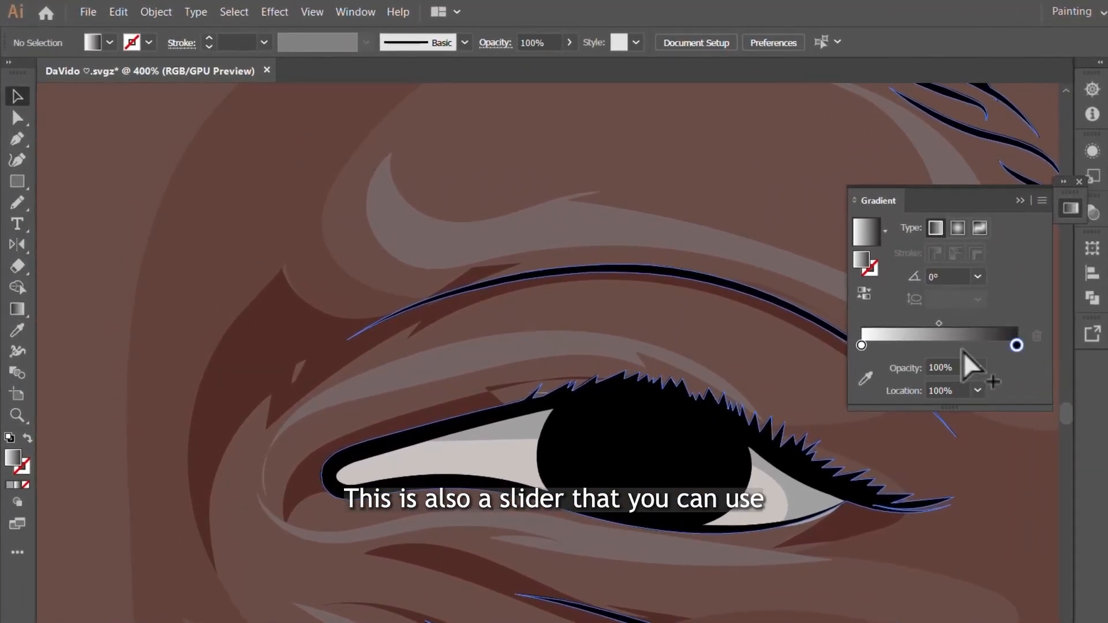
pyautogui.moveTo(861, 345)
pyautogui.mouseDown()
pyautogui.moveTo(936, 345)
pyautogui.moveTo(867, 363)
pyautogui.mouseUp()
pyautogui.click(867, 378)
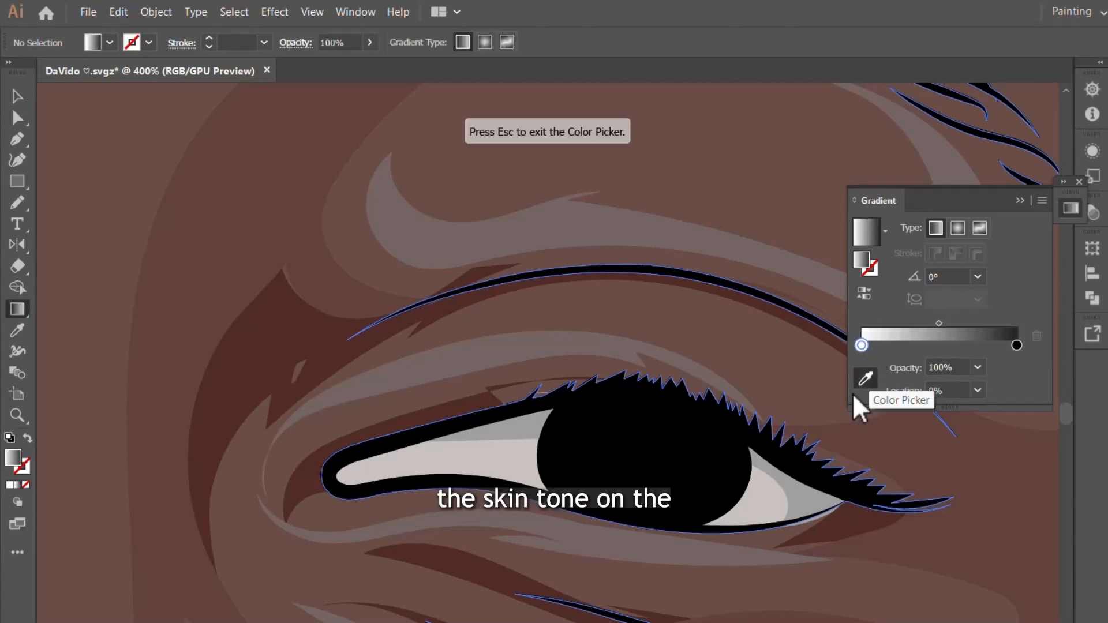
pyautogui.click(464, 453)
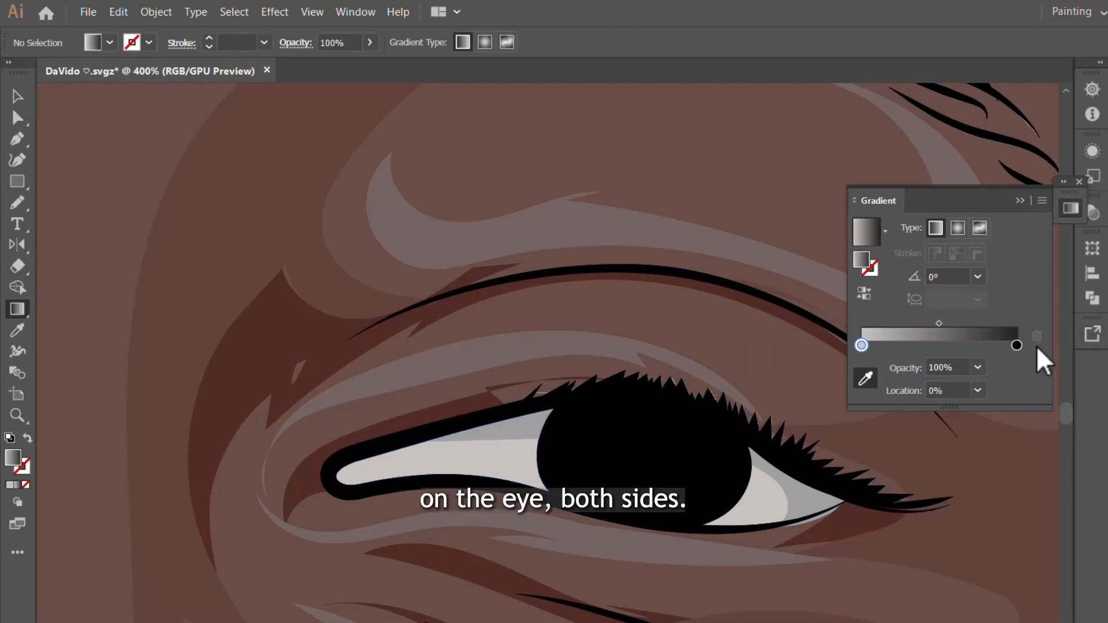
pyautogui.click(1017, 347)
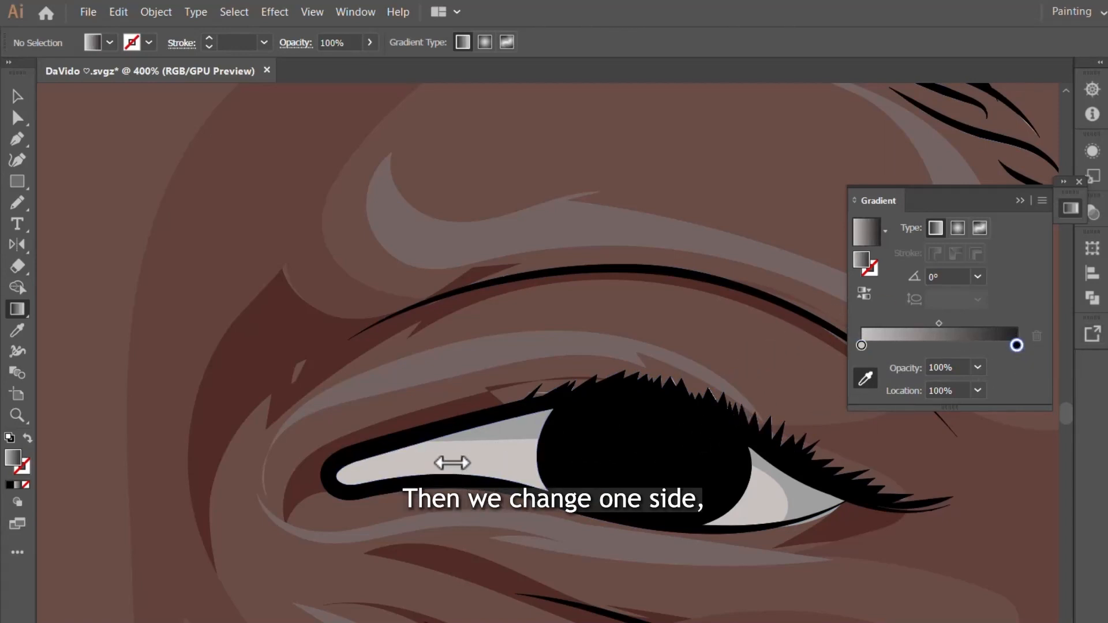
pyautogui.click(452, 463)
# Step: Change the gradient's start stop to pink C9396F
pyautogui.click(861, 345)
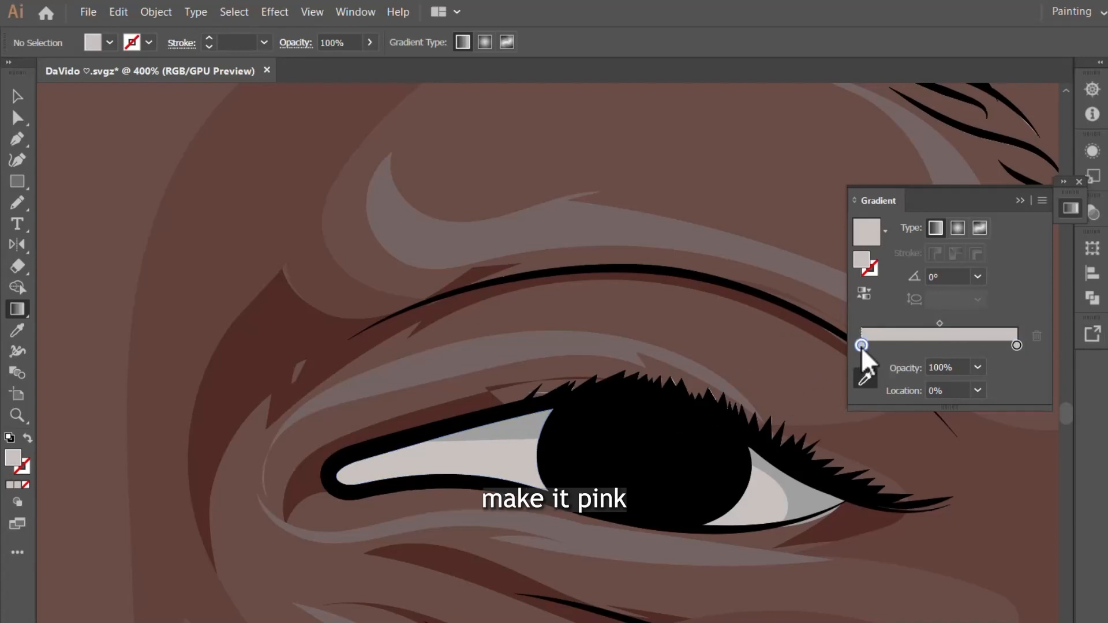
pyautogui.doubleClick(861, 345)
pyautogui.click(891, 442)
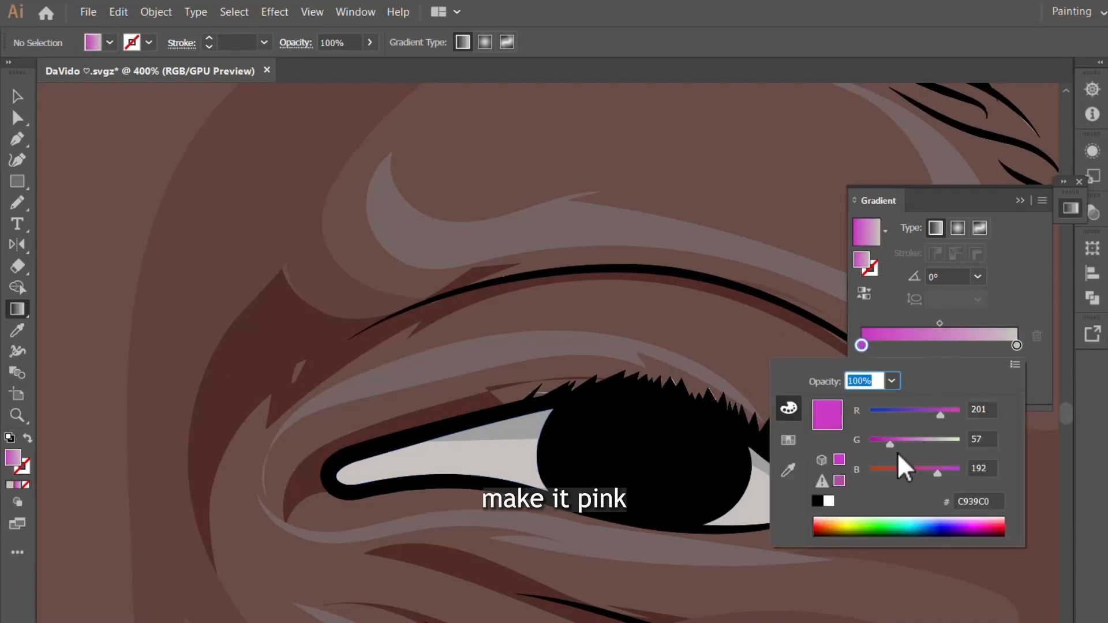
pyautogui.click(911, 468)
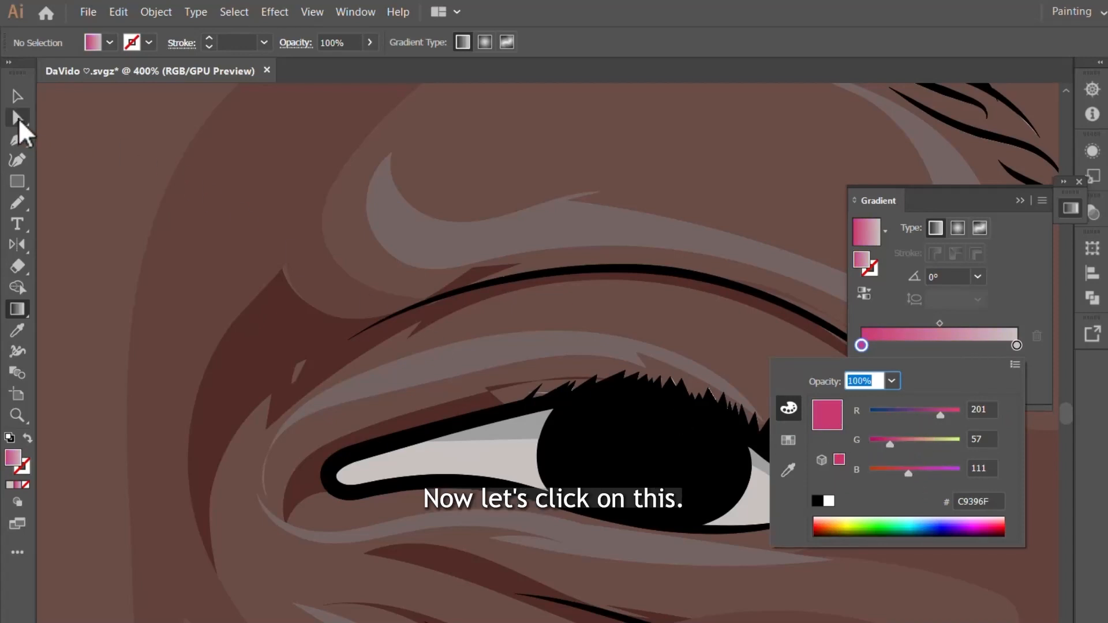
# Step: Apply the pink gradient to the white of the right-hand eye beside its inner corner
pyautogui.click(19, 118)
pyautogui.scroll(4, 536, 476)
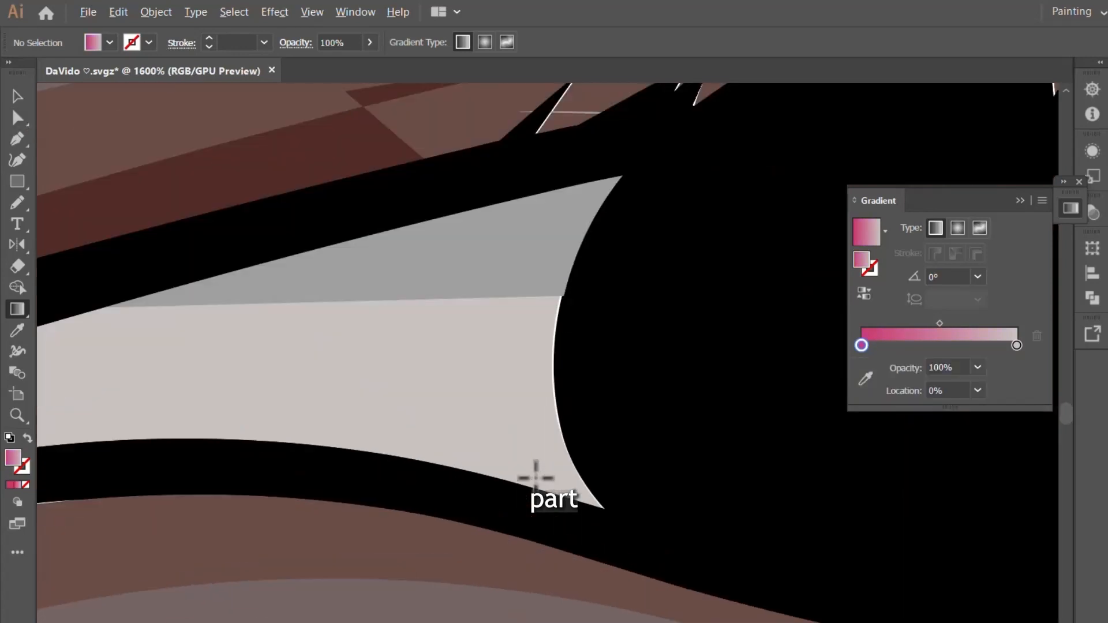
pyautogui.click(376, 339)
pyautogui.scroll(-3, 487, 381)
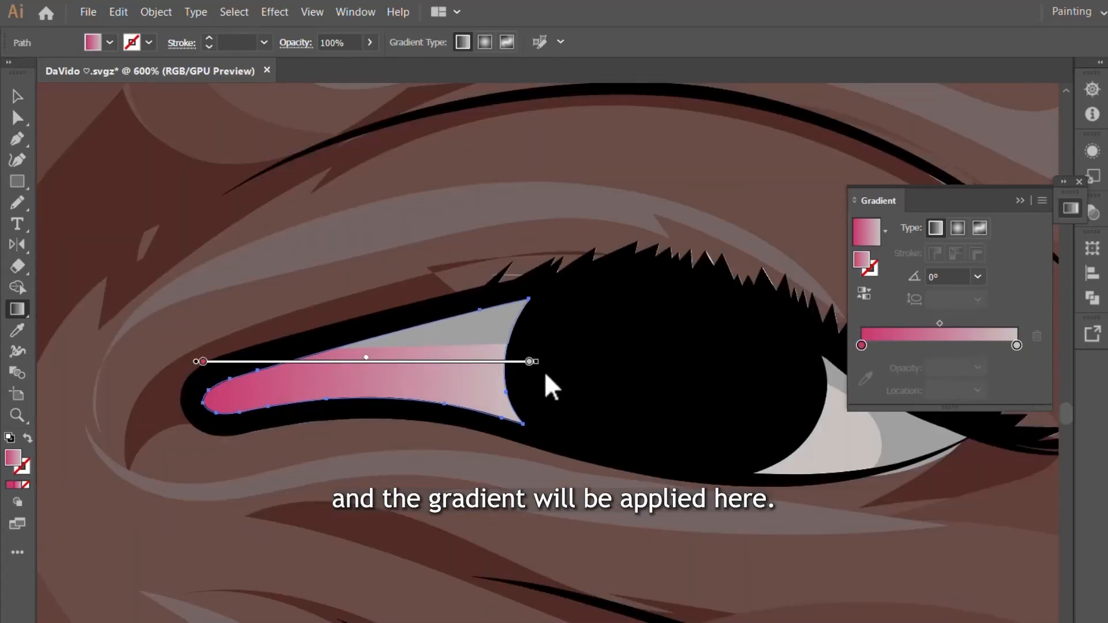
# Step: Angle the eye white's gradient to about 7.2° and move its light stop to about 59%
pyautogui.moveTo(537, 364); pyautogui.dragTo(542, 319)
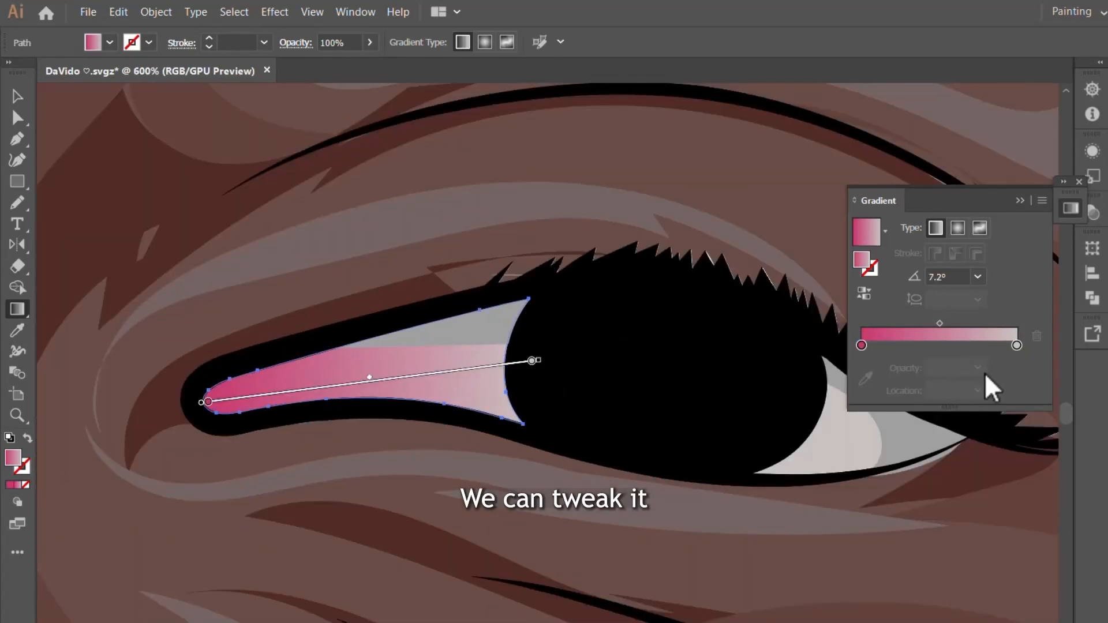
pyautogui.moveTo(1016, 345); pyautogui.dragTo(953, 345)
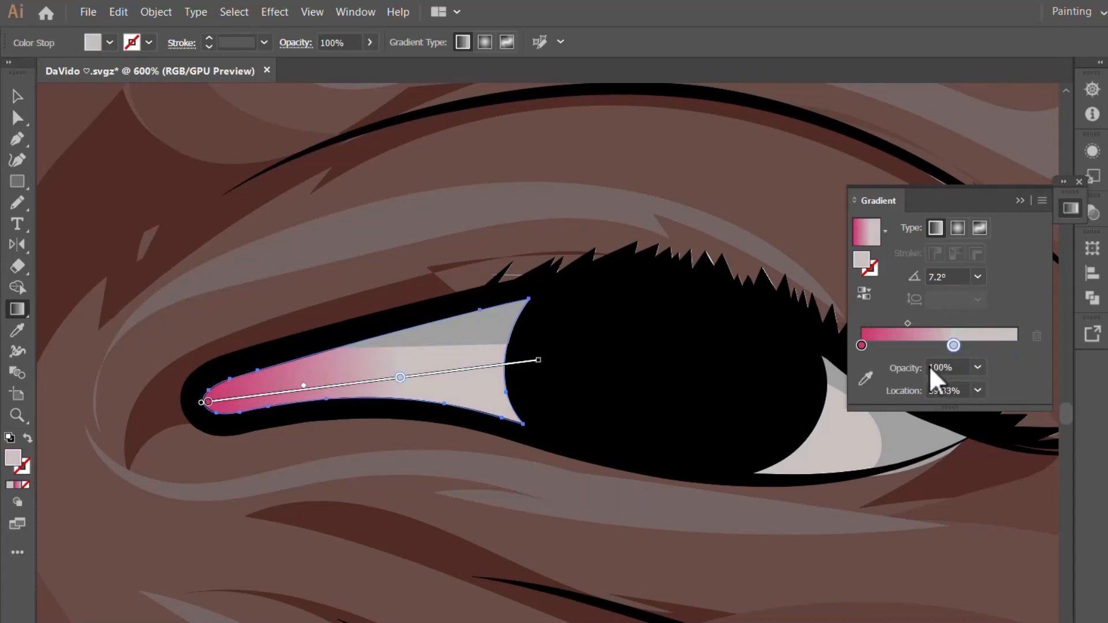
# Step: Move the pink stop inward along the gradient on the right-hand eye's inner white
pyautogui.moveTo(862, 346)
pyautogui.mouseDown()
pyautogui.moveTo(925, 345)
pyautogui.moveTo(879, 346)
pyautogui.mouseUp()
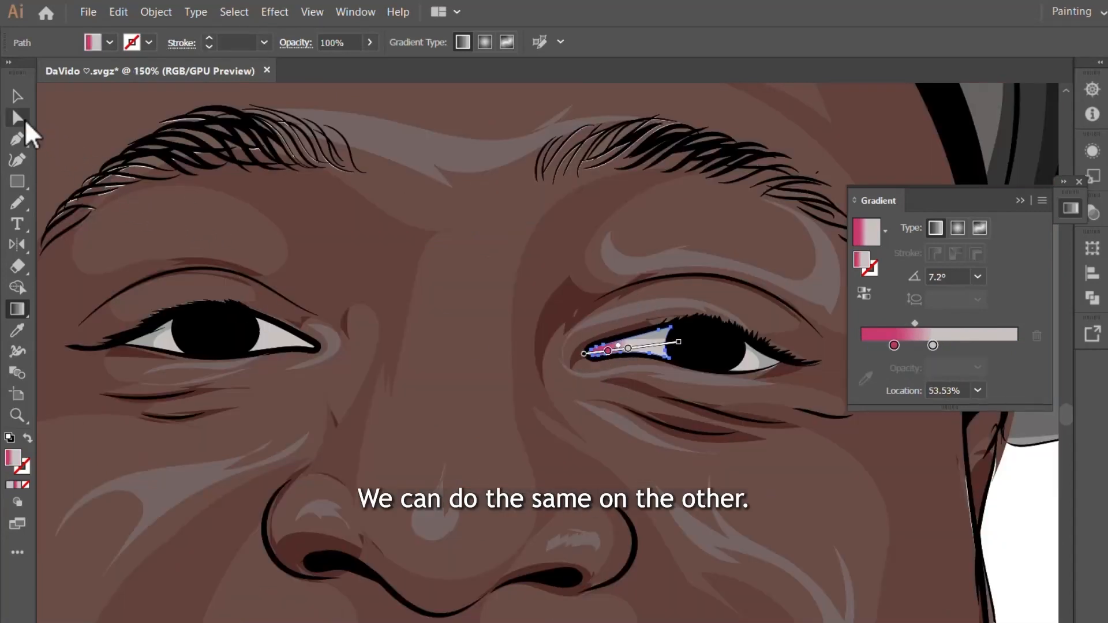
# Step: Apply the pink gradient to the inner white of the left-hand eye, reverse it so the pink sits at the inner corner, and deselect
pyautogui.click(18, 117)
pyautogui.scroll(5, 226, 354)
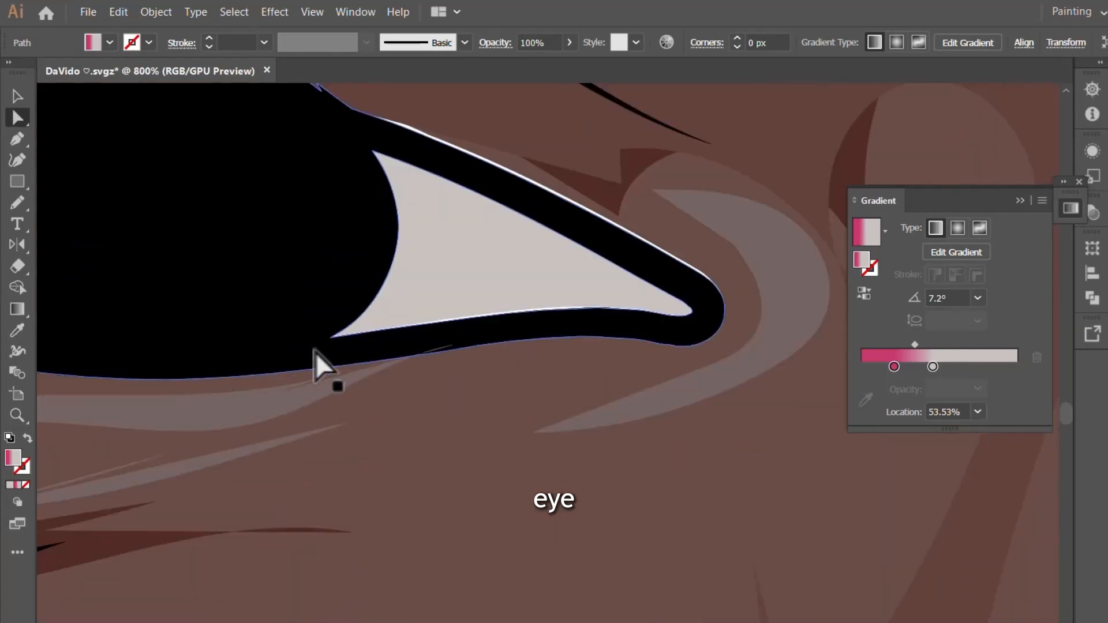
pyautogui.click(488, 251)
pyautogui.click(888, 335)
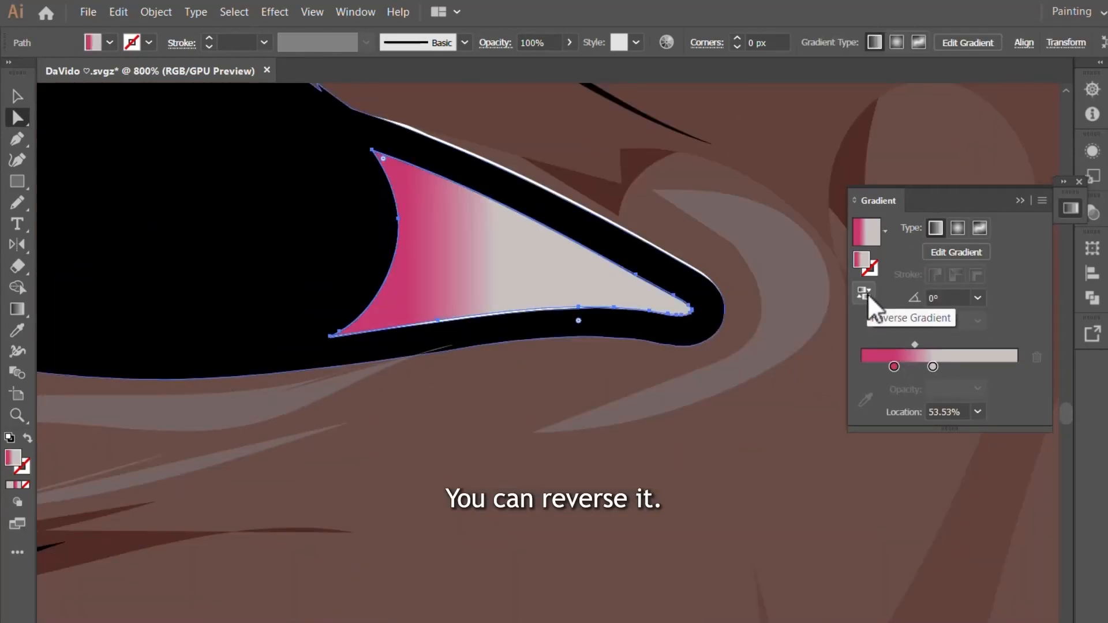
pyautogui.click(864, 293)
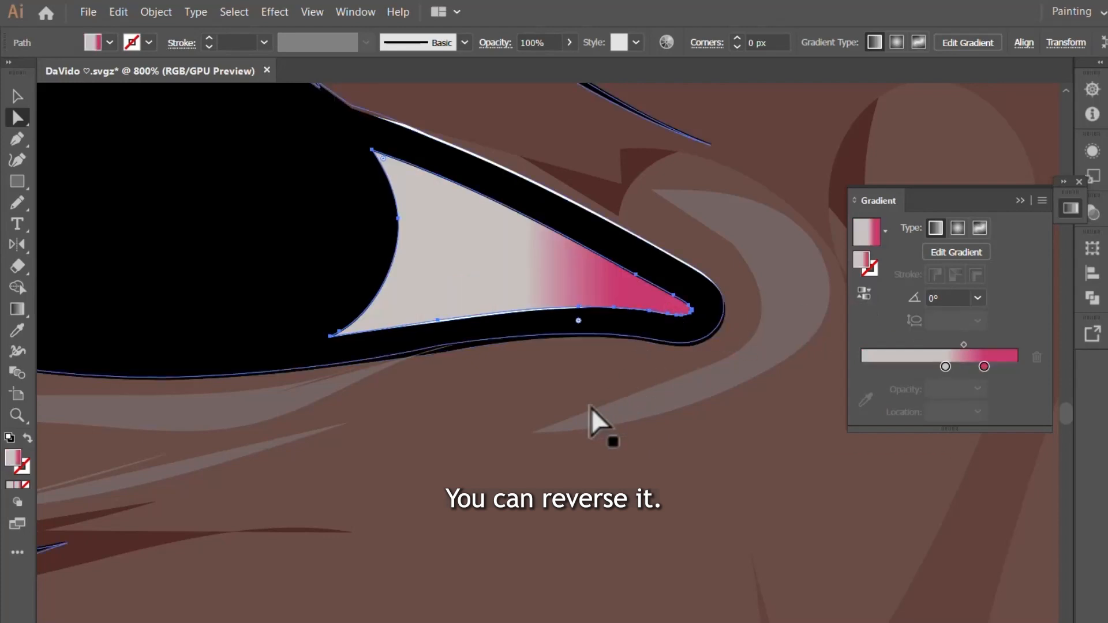
pyautogui.scroll(-5, 577, 412)
pyautogui.scroll(-3, 573, 418)
pyautogui.click(210, 312)
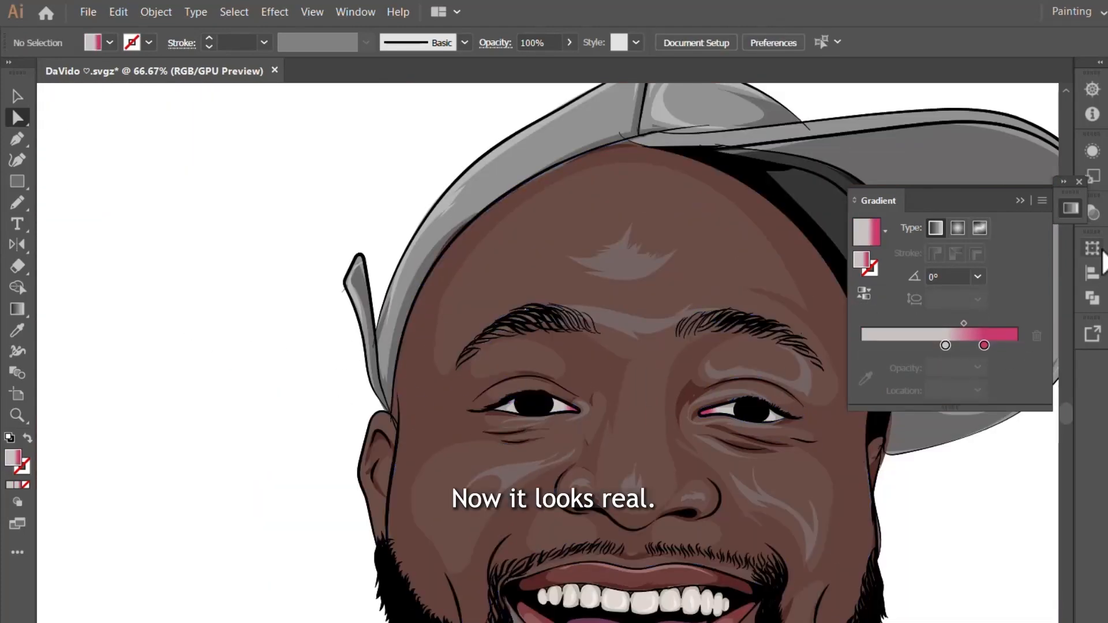
# Step: Collapse the Gradient settings, examine both eyes and the whole portrait at different magnifications, and show the Pencil tool's group of drawing tools
pyautogui.scroll(3, 726, 437)
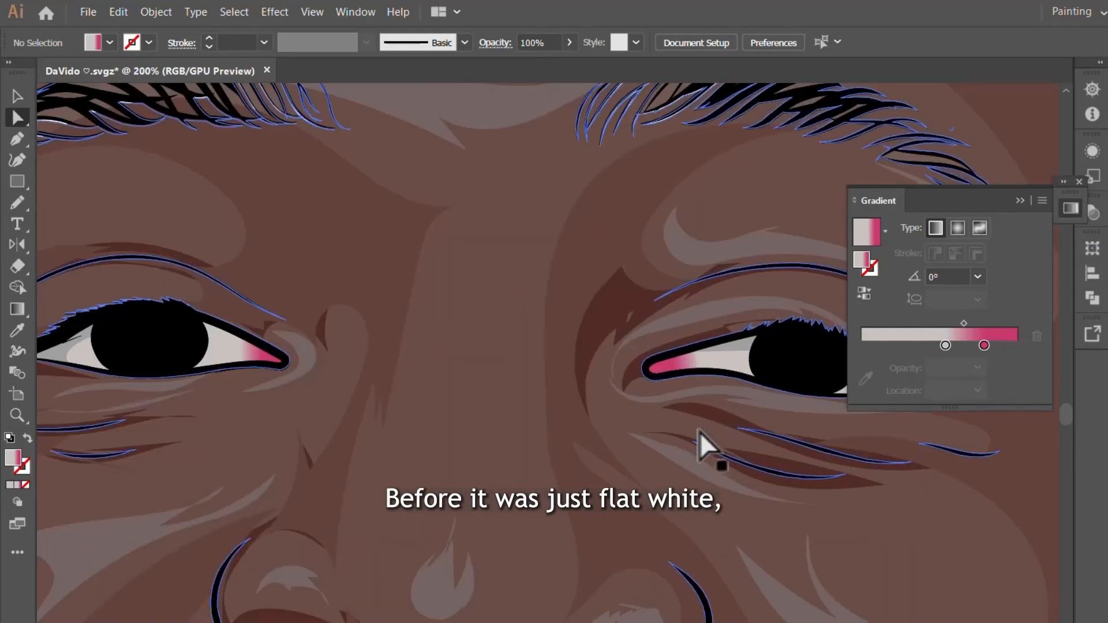
pyautogui.scroll(-3, 673, 398)
pyautogui.click(1071, 209)
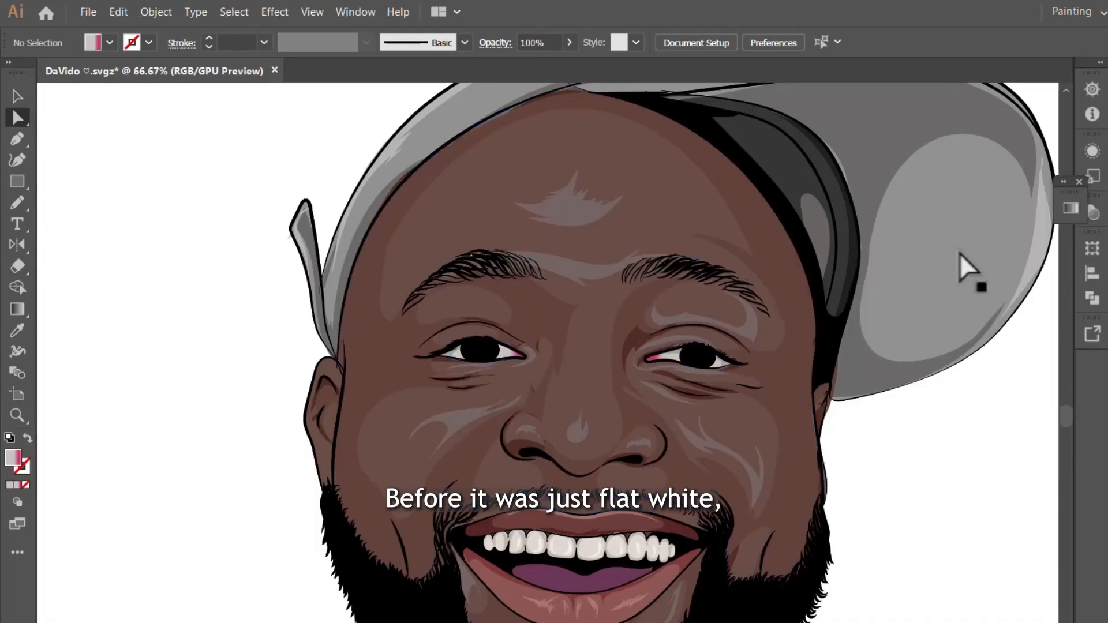
pyautogui.scroll(4, 690, 347)
pyautogui.scroll(-3, 657, 445)
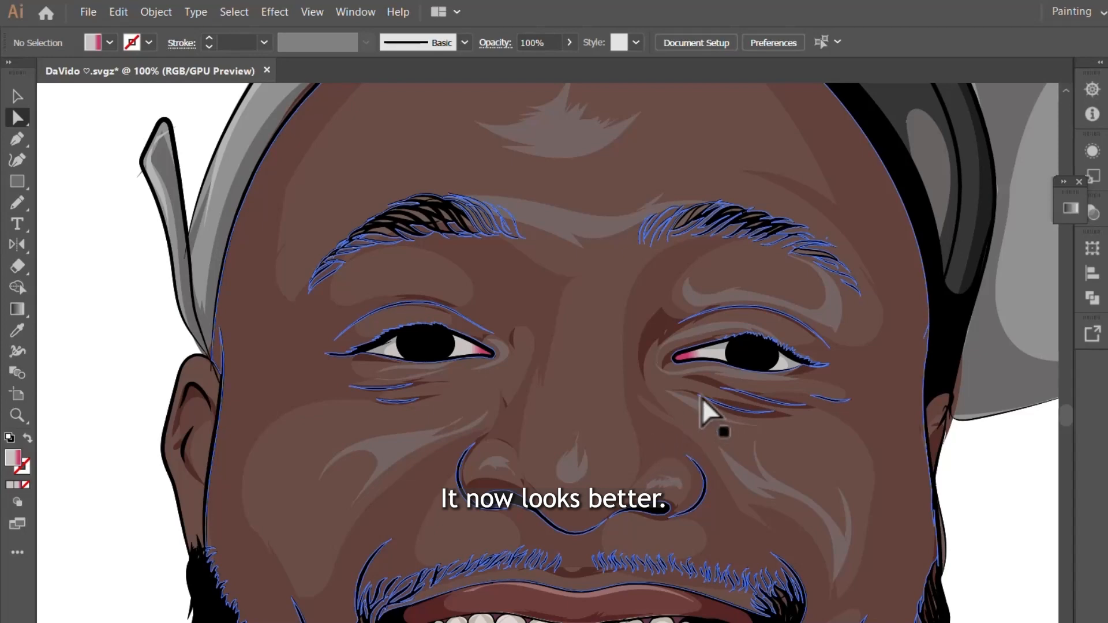
pyautogui.scroll(-4, 709, 404)
pyautogui.scroll(2, 577, 351)
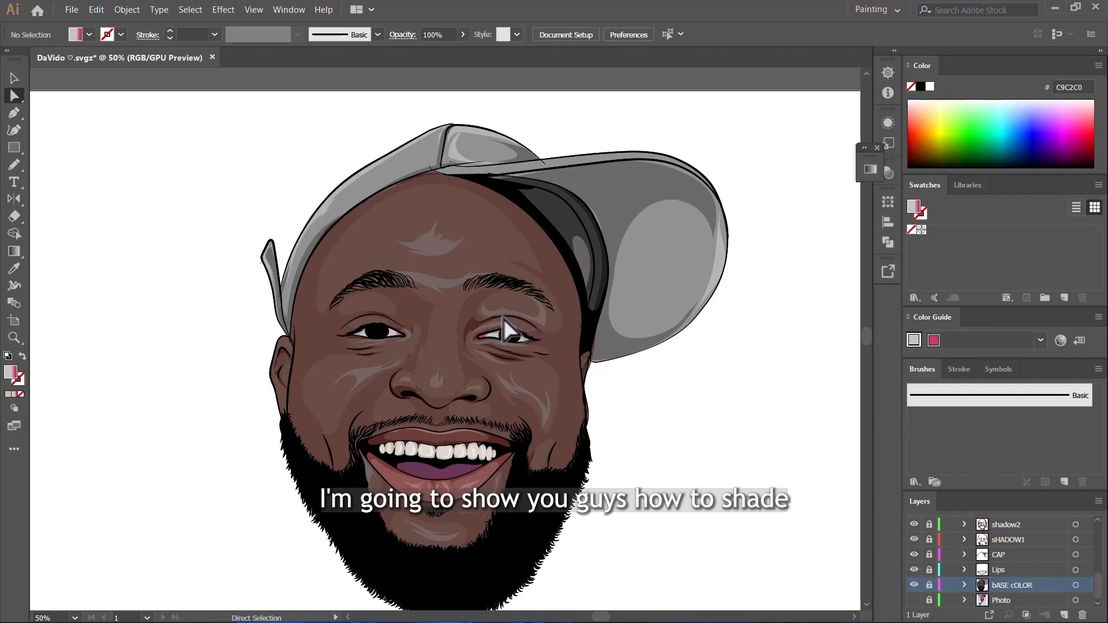
pyautogui.scroll(-4, 502, 313)
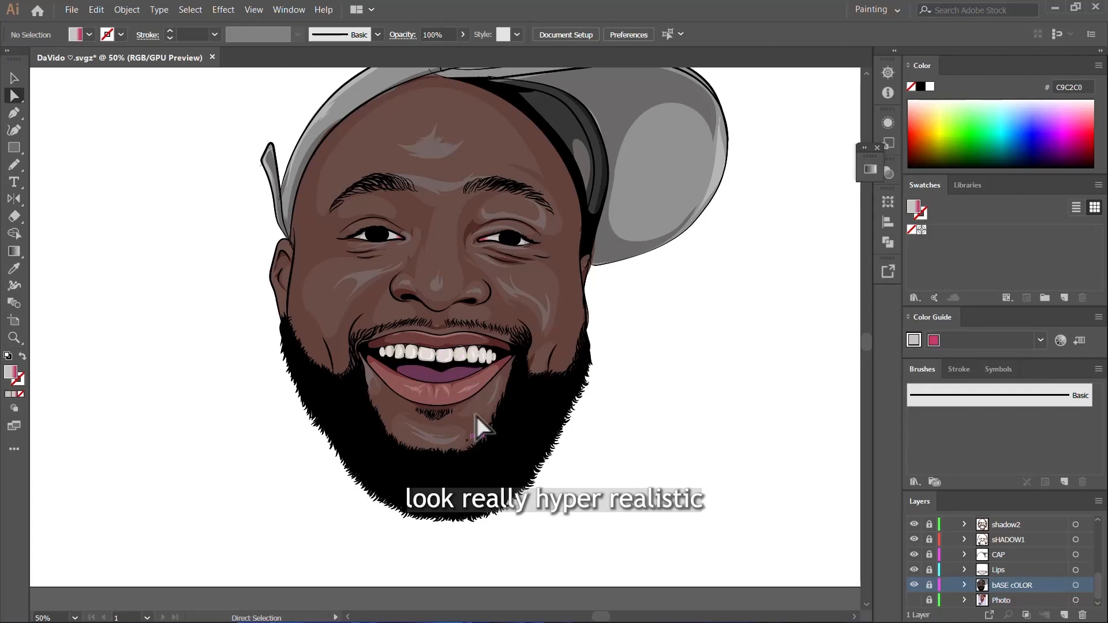
pyautogui.scroll(2, 511, 413)
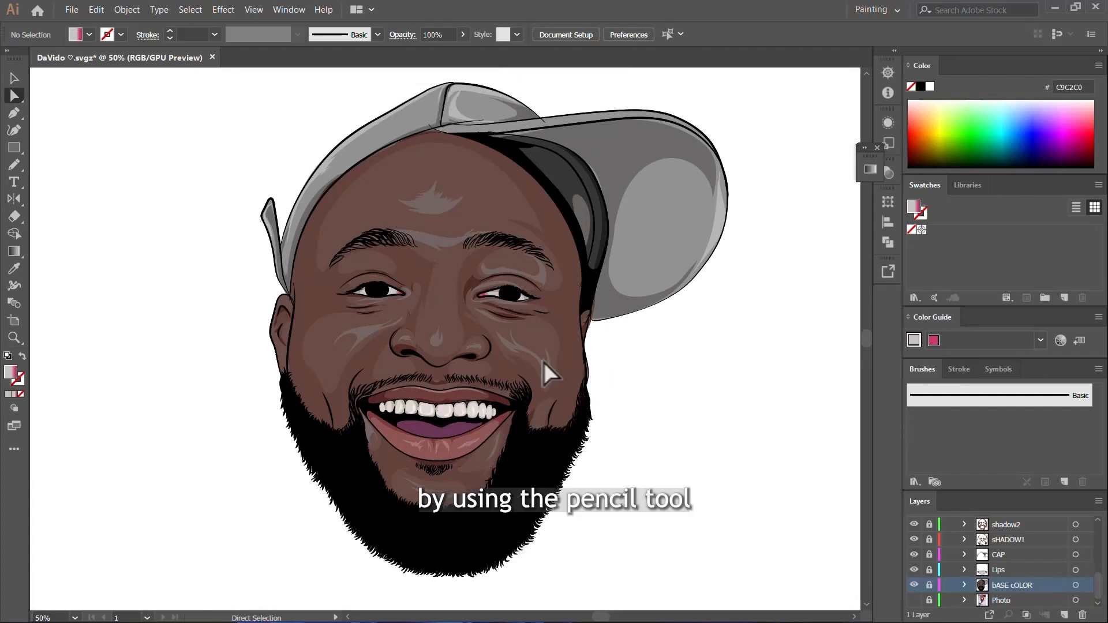
pyautogui.click(18, 170)
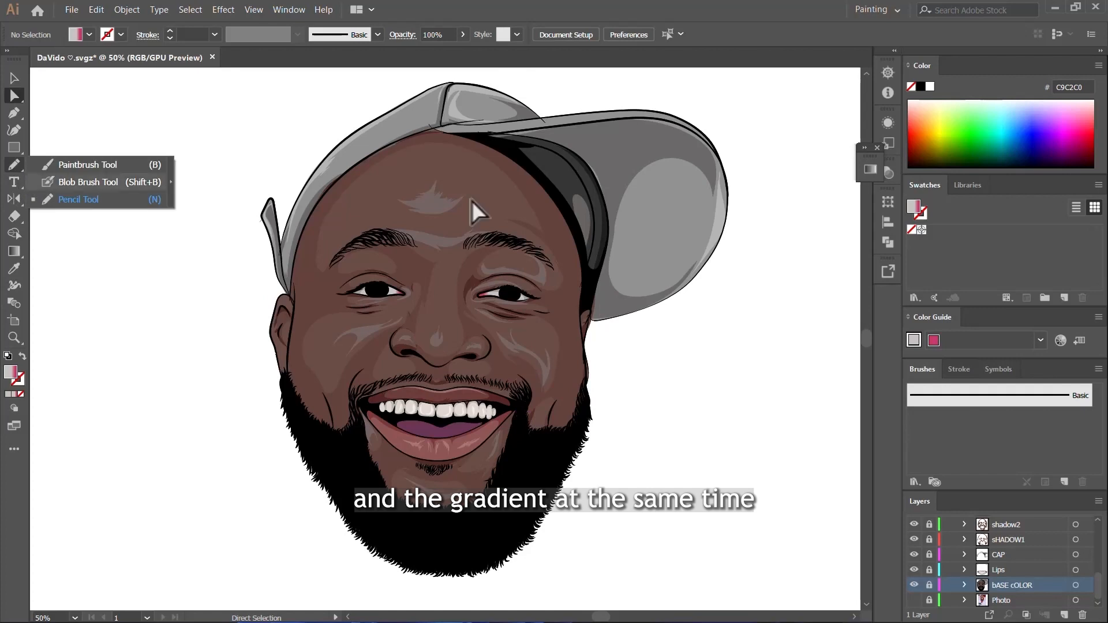